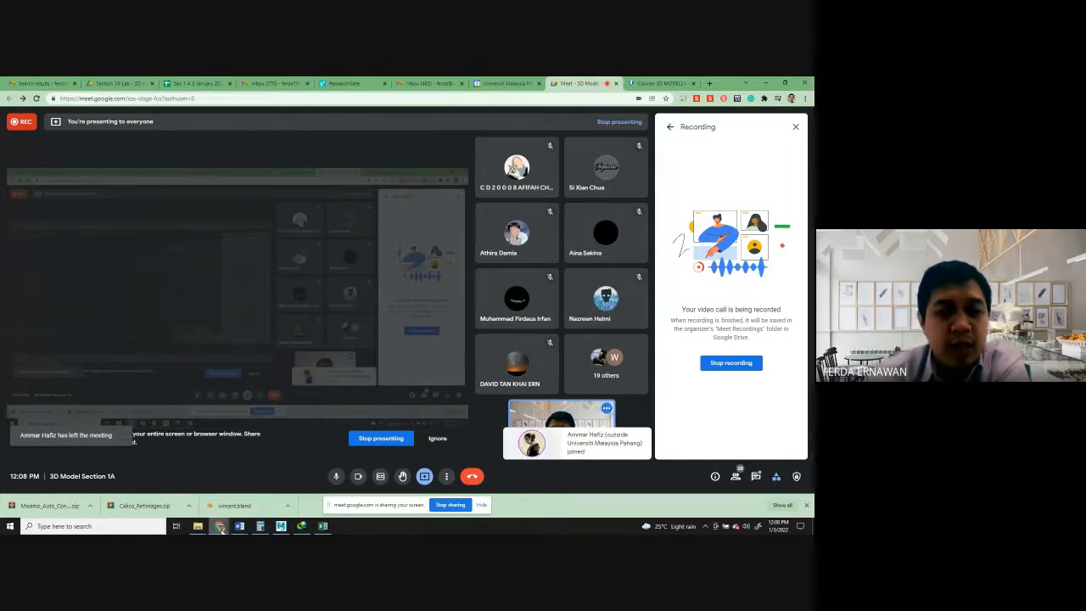
Bring up the course page in Chrome and look through the Topic 11 Maya character rigging videos.
mouse_move(220, 526)
left_click(251, 506)
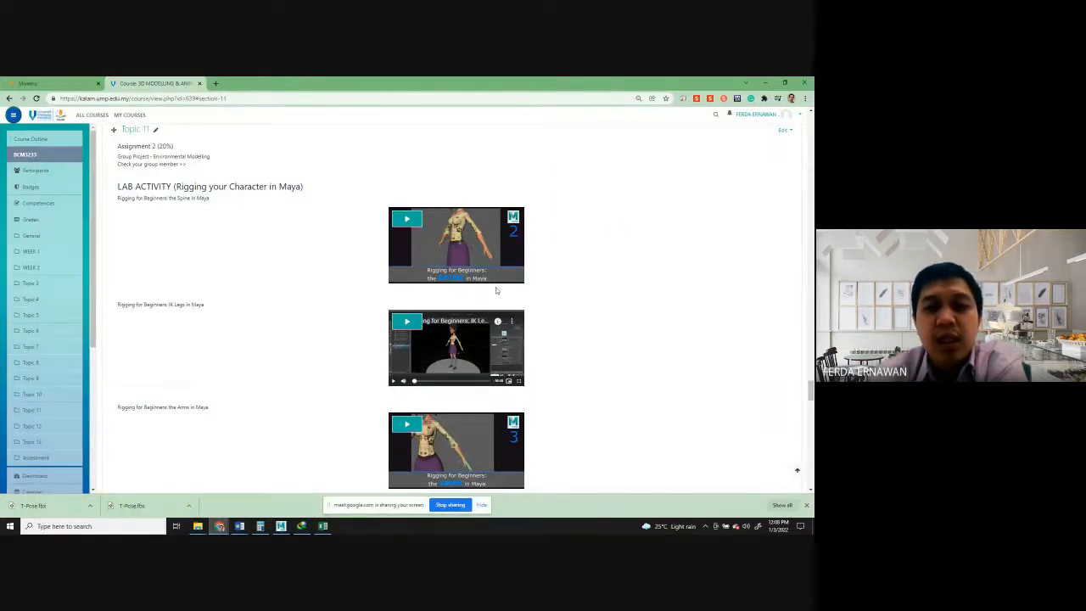
scroll(494, 289, "down", 3)
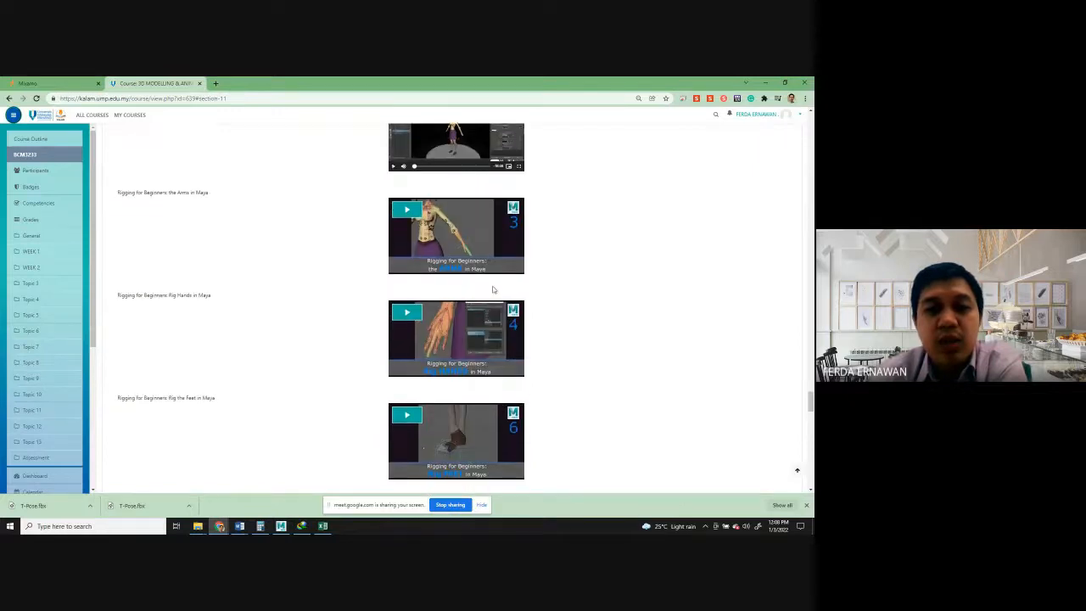
scroll(493, 289, "down", 2)
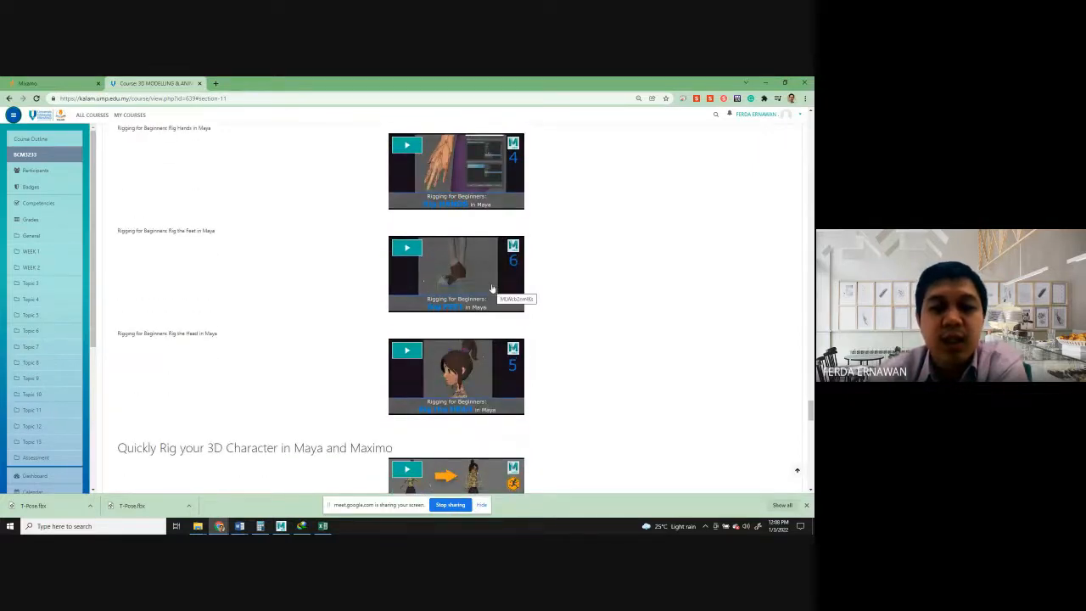
scroll(493, 291, "up", 1)
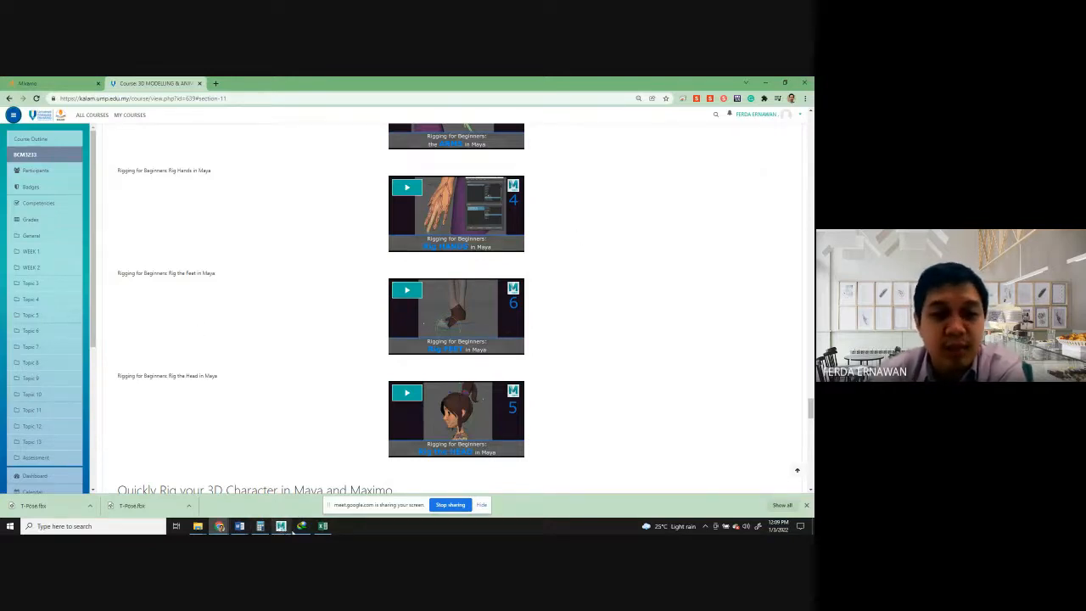
scroll(475, 346, "up", 2)
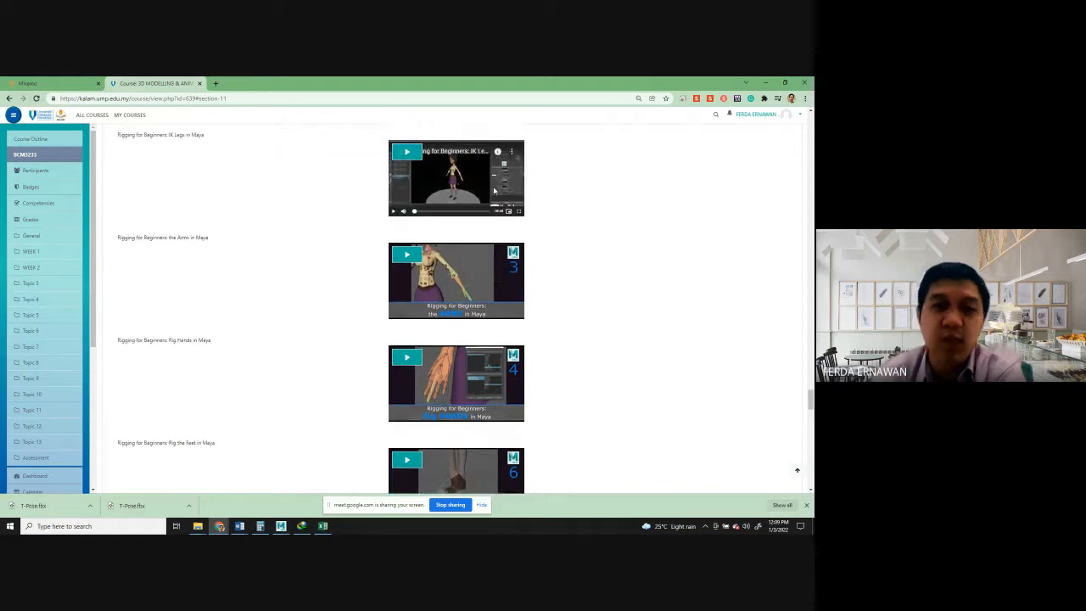
Return to the Google Meet browser window and open the 3D modelling course page there.
mouse_move(218, 521)
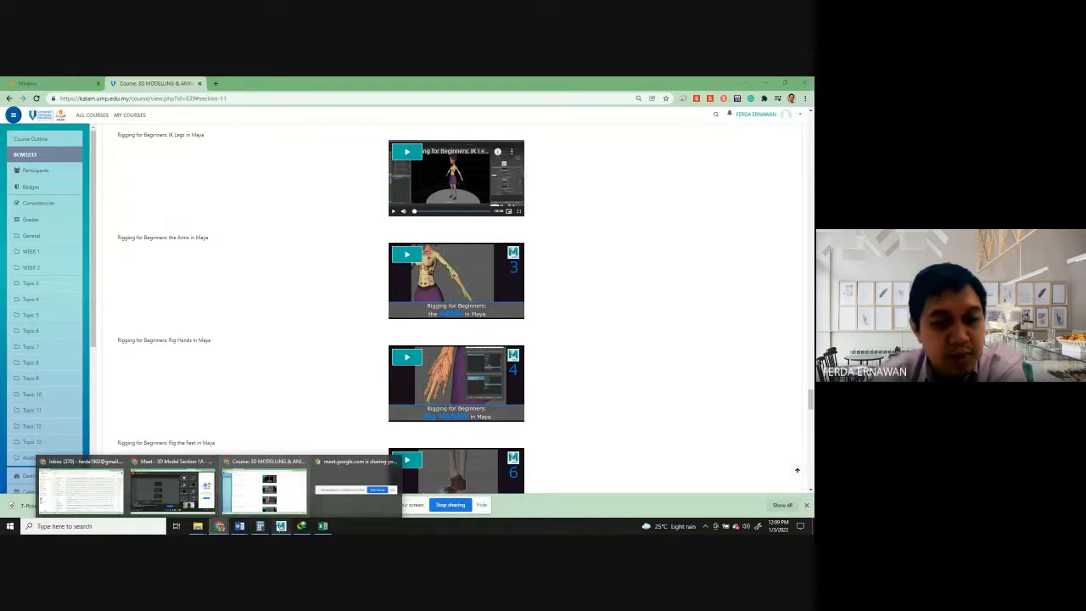
left_click(280, 526)
left_click(280, 526)
mouse_move(218, 526)
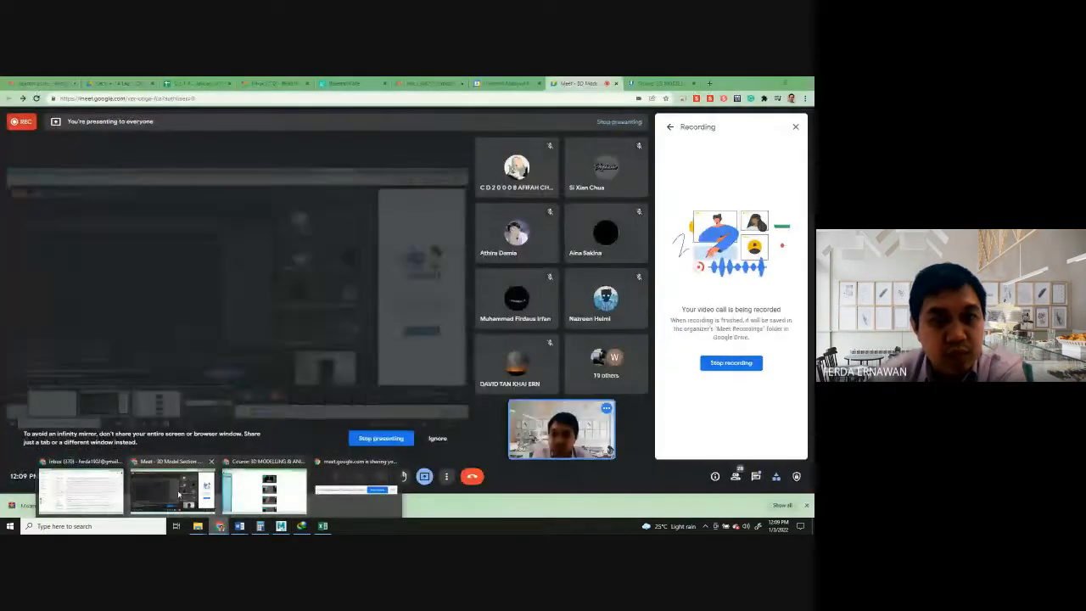
left_click(174, 492)
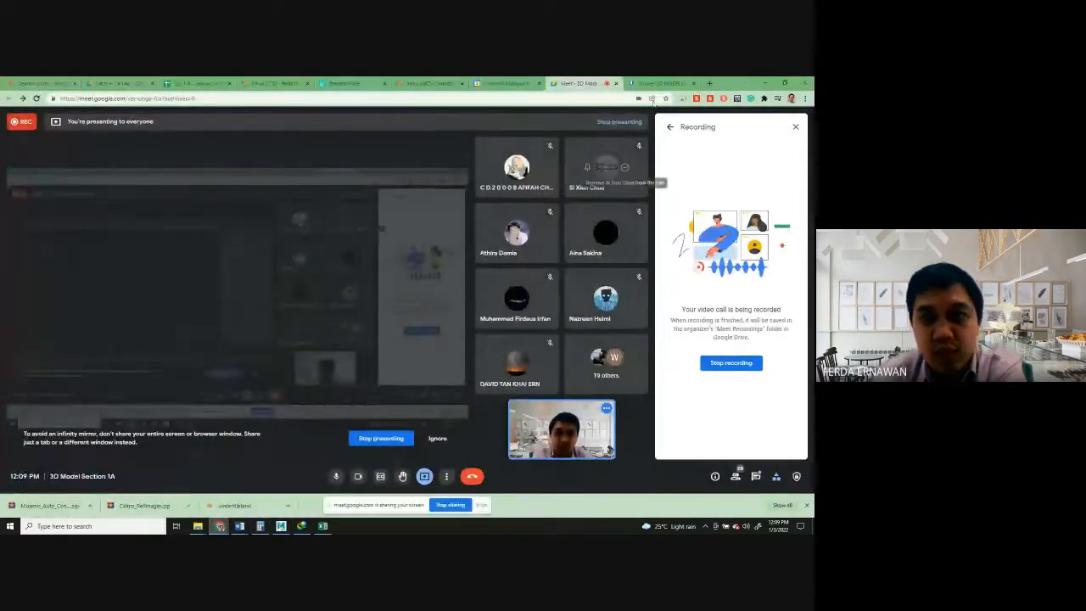
left_click(657, 82)
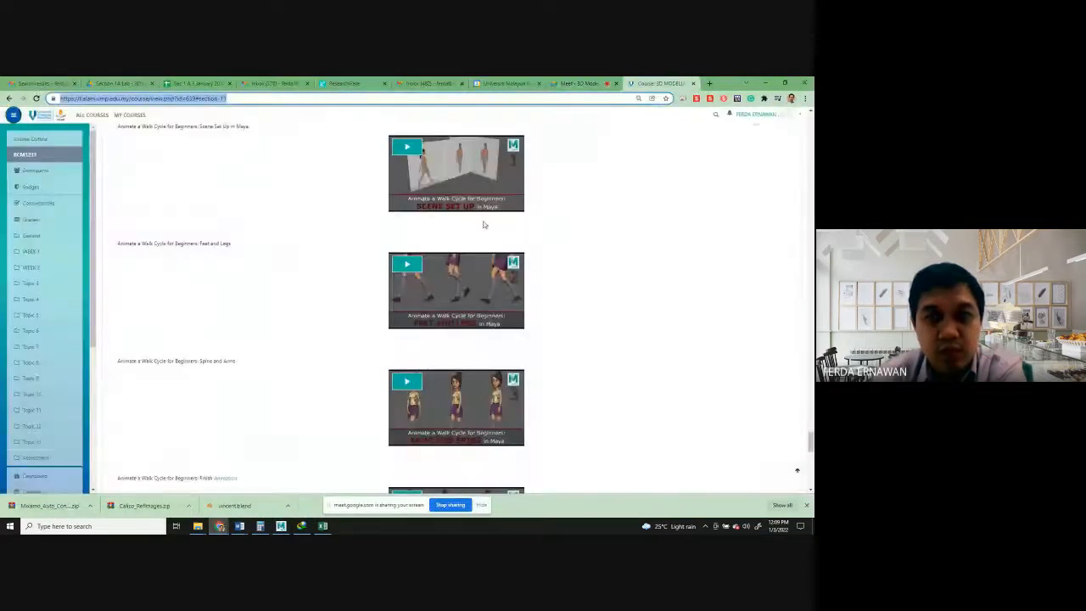
Find the "Rigging for Beginners: IK Legs in Maya" video in Topic 11 and play it full screen.
scroll(484, 224, "up", 3)
scroll(487, 233, "down", 2)
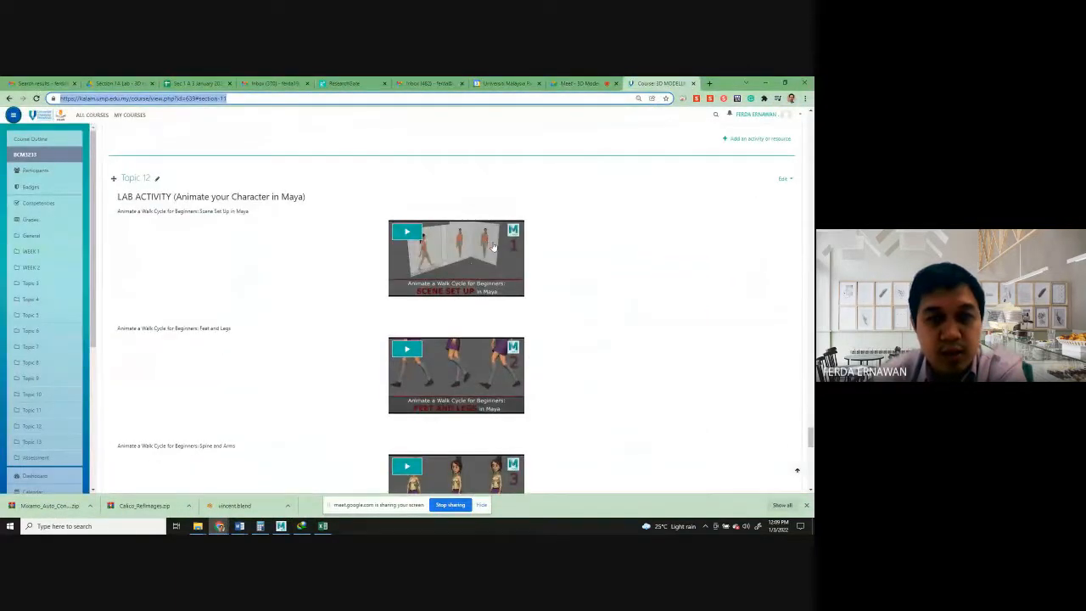
scroll(473, 388, "down", 2)
scroll(475, 386, "up", 5)
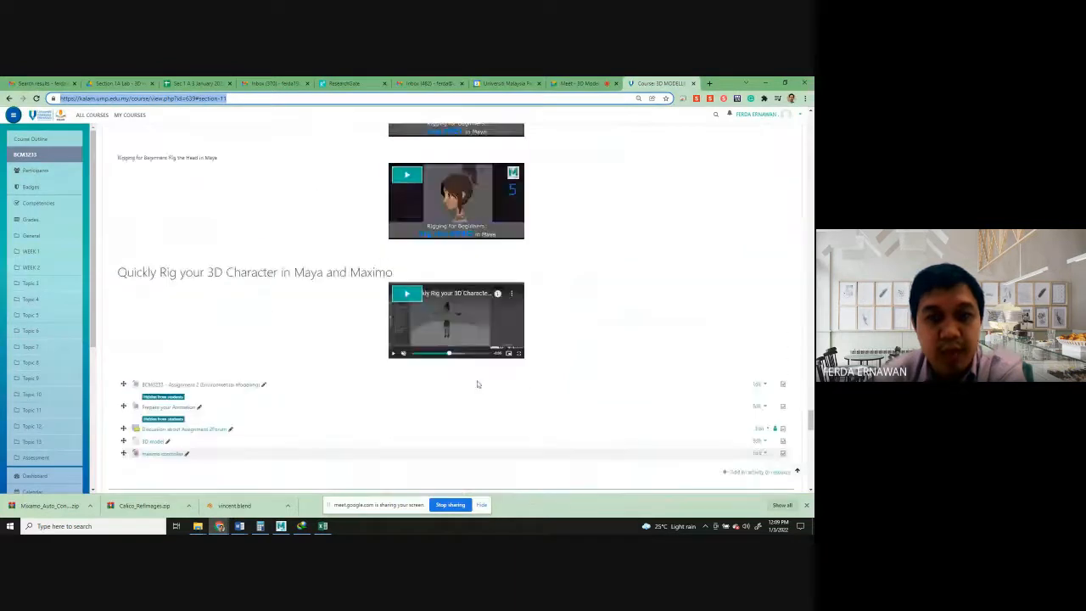
scroll(477, 377, "up", 5)
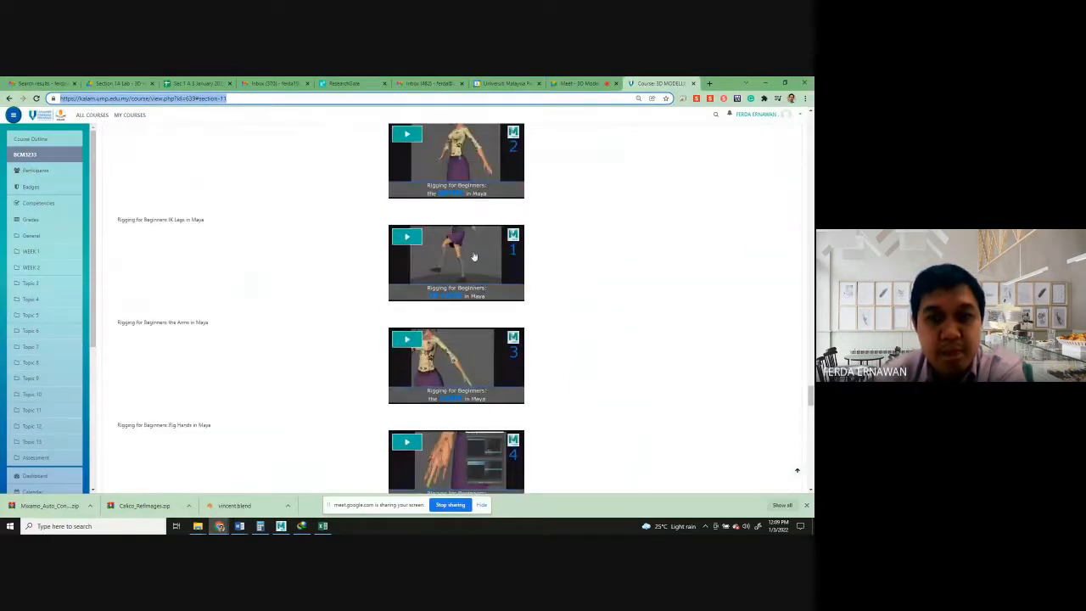
left_click(450, 263)
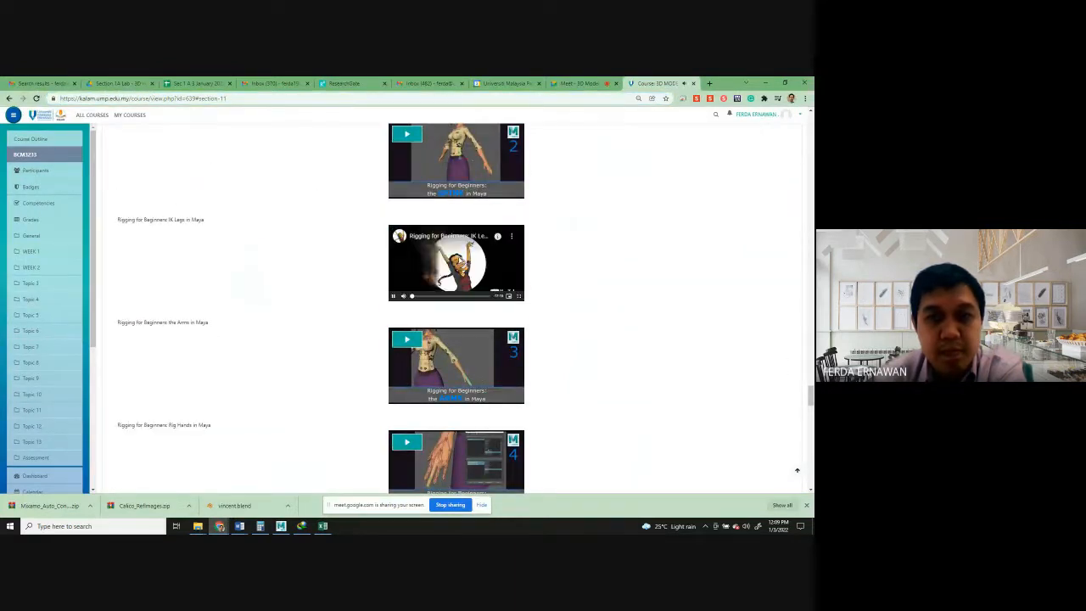
left_click(517, 296)
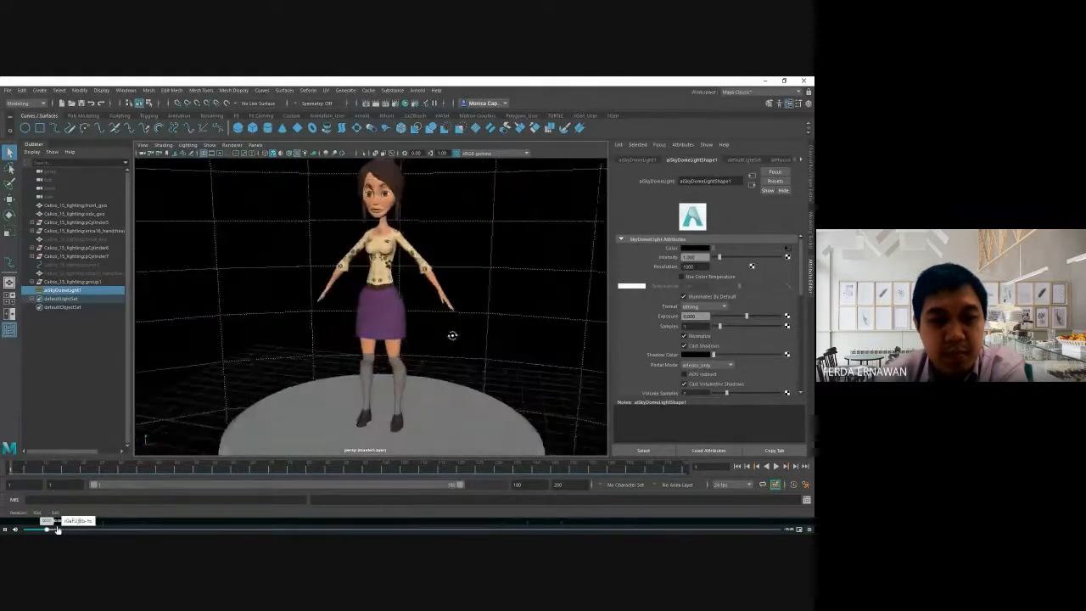
Skip ahead through the leg joint placement, pausing for explanation, and resume playback at the mirrored leg joints.
left_click(58, 529)
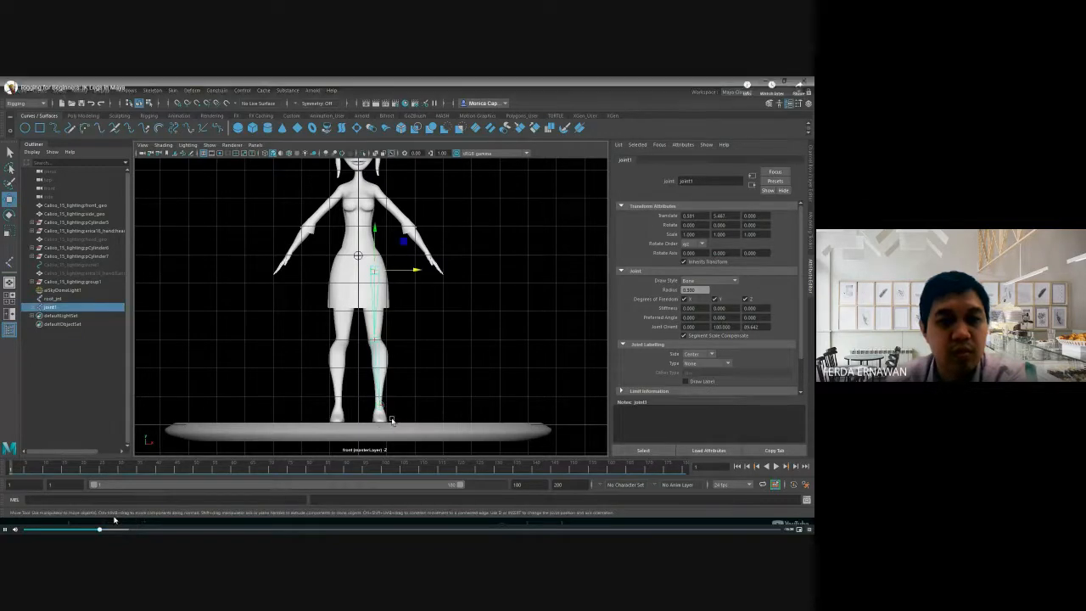
left_click(310, 431)
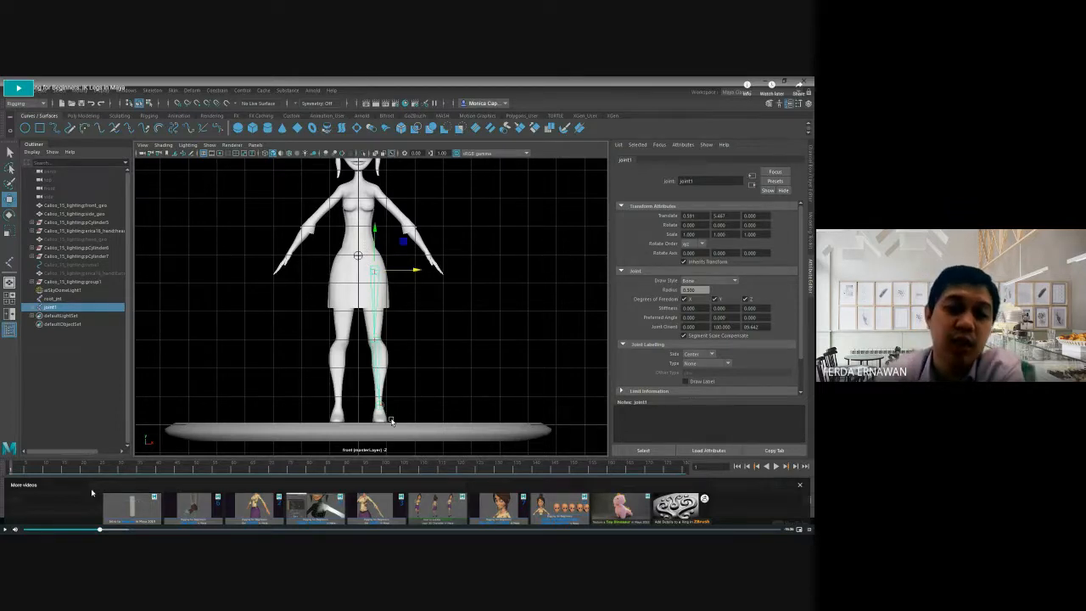
left_click(103, 529)
left_click(117, 530)
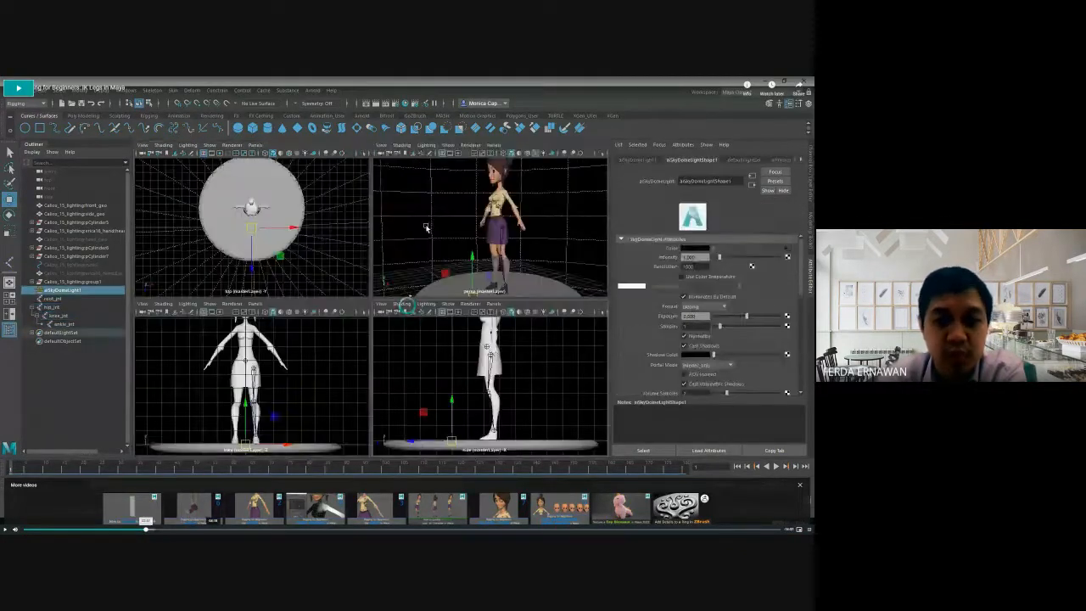
left_click(228, 530)
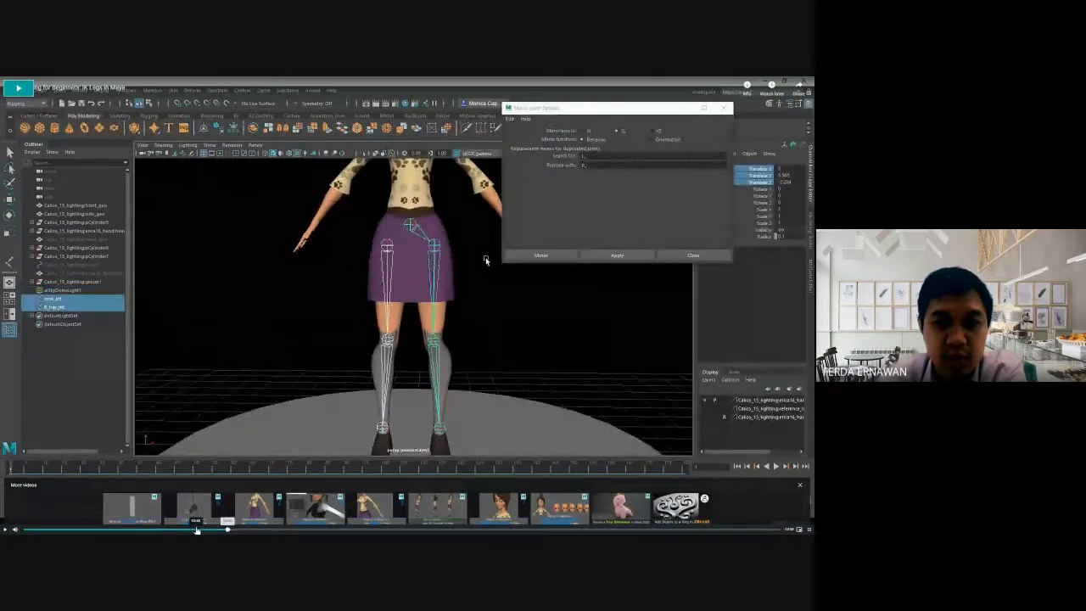
left_click(608, 292)
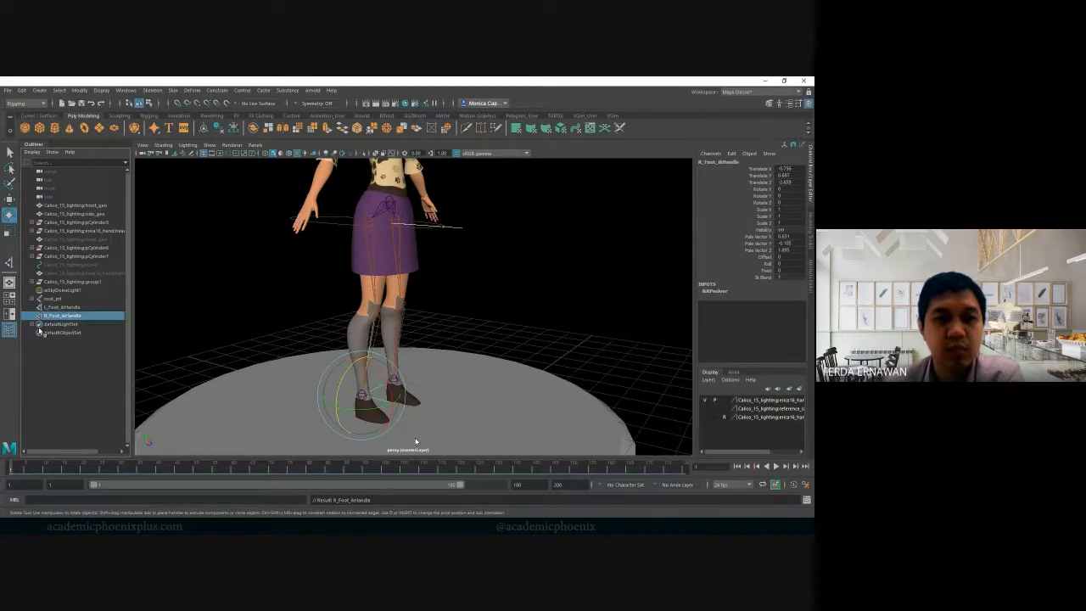
Pause the video at the IK leg test, resume it, and skip ahead past the root control circle.
mouse_move(421, 439)
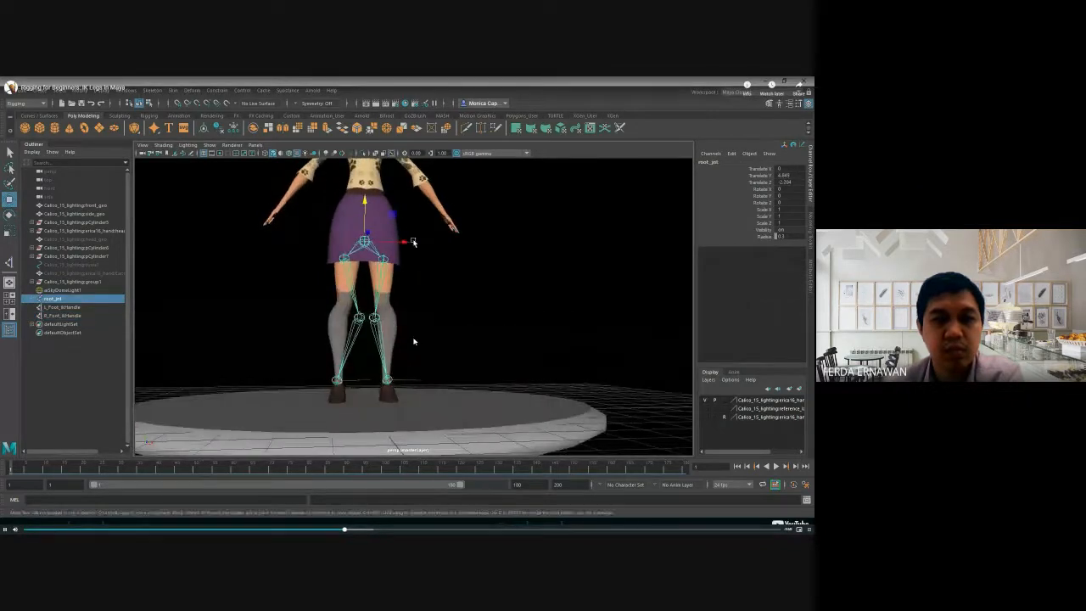
left_click(392, 333)
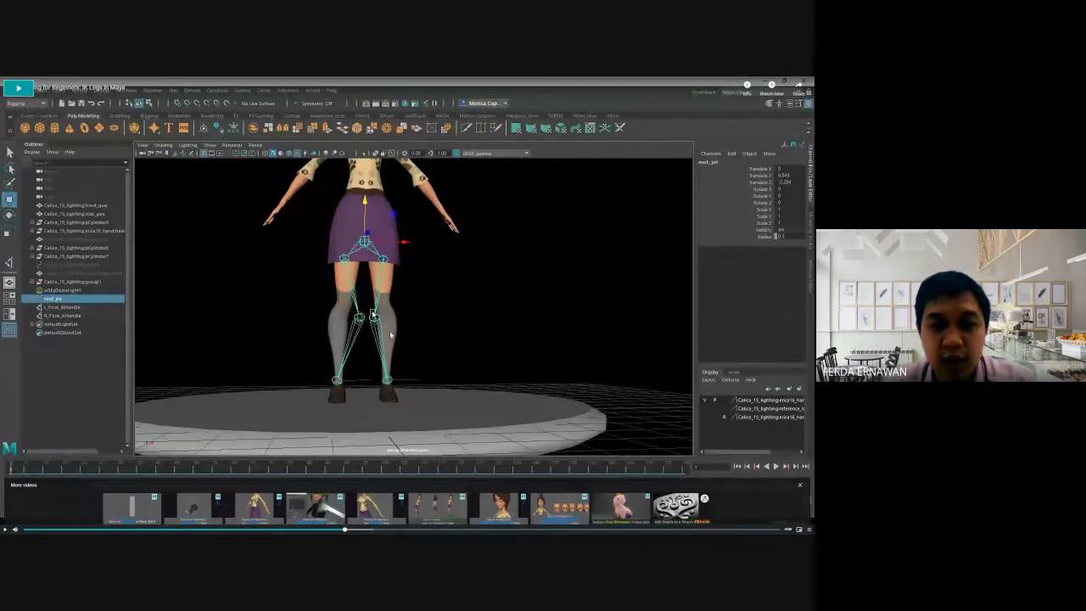
left_click(392, 411)
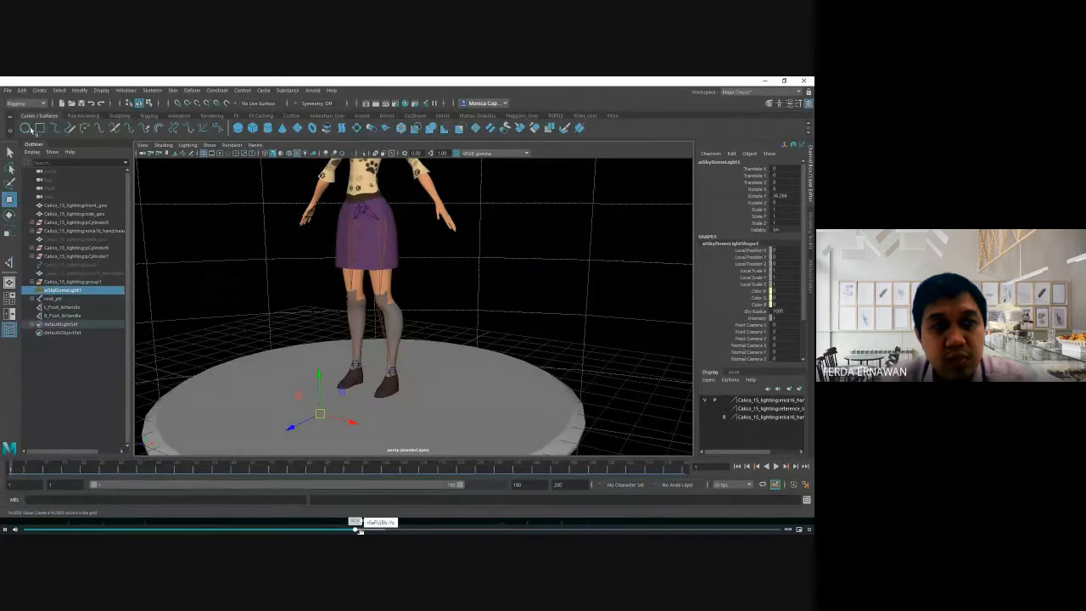
left_click_drag(362, 530, 372, 531)
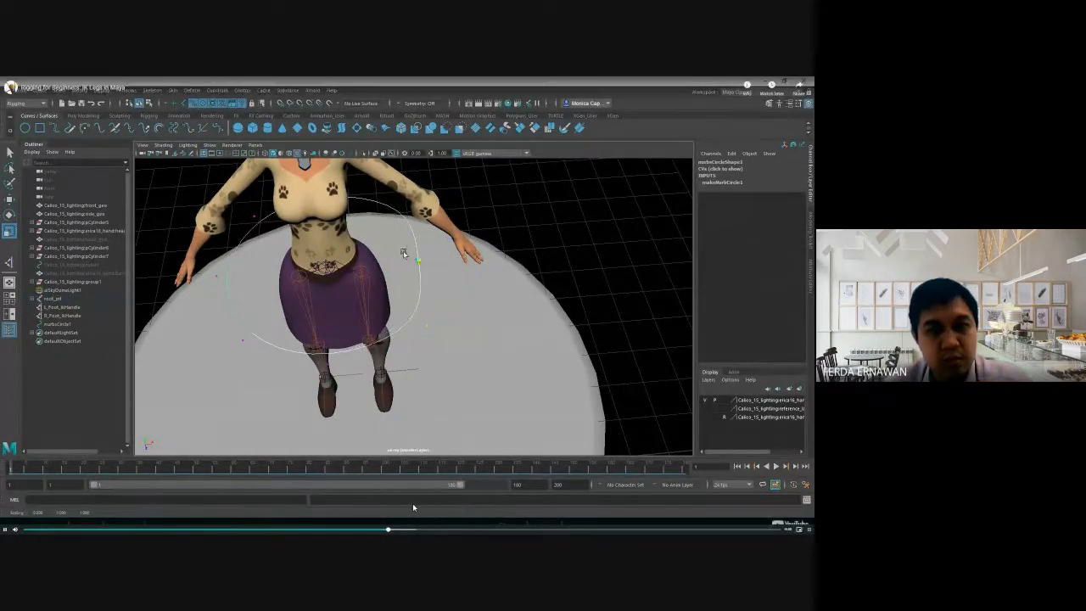
left_click_drag(391, 530, 401, 529)
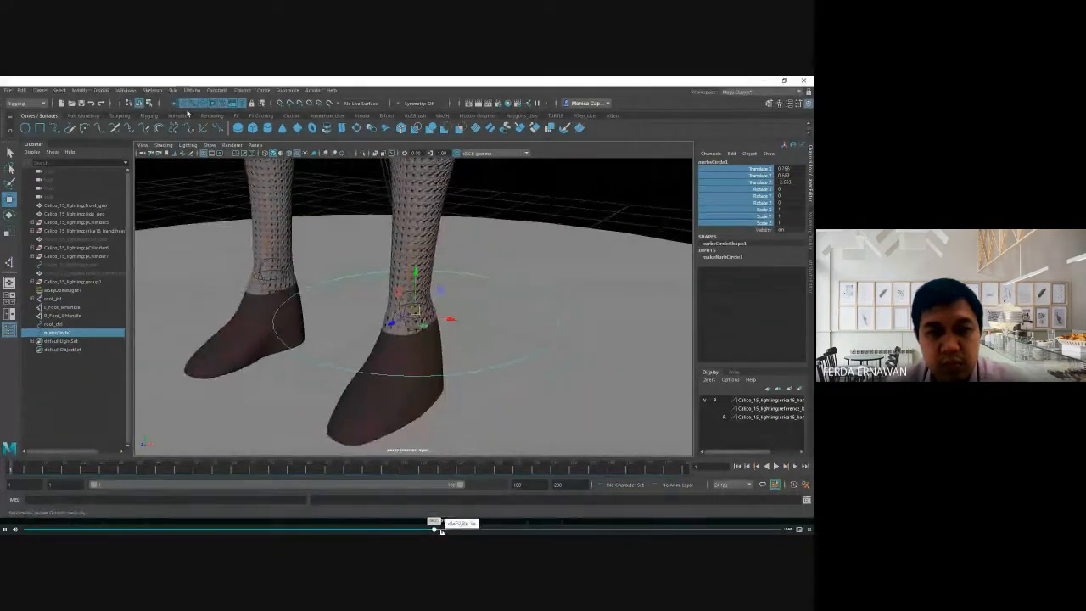
Skip through the part of the video that shapes the control curve around the left foot.
left_click(450, 530)
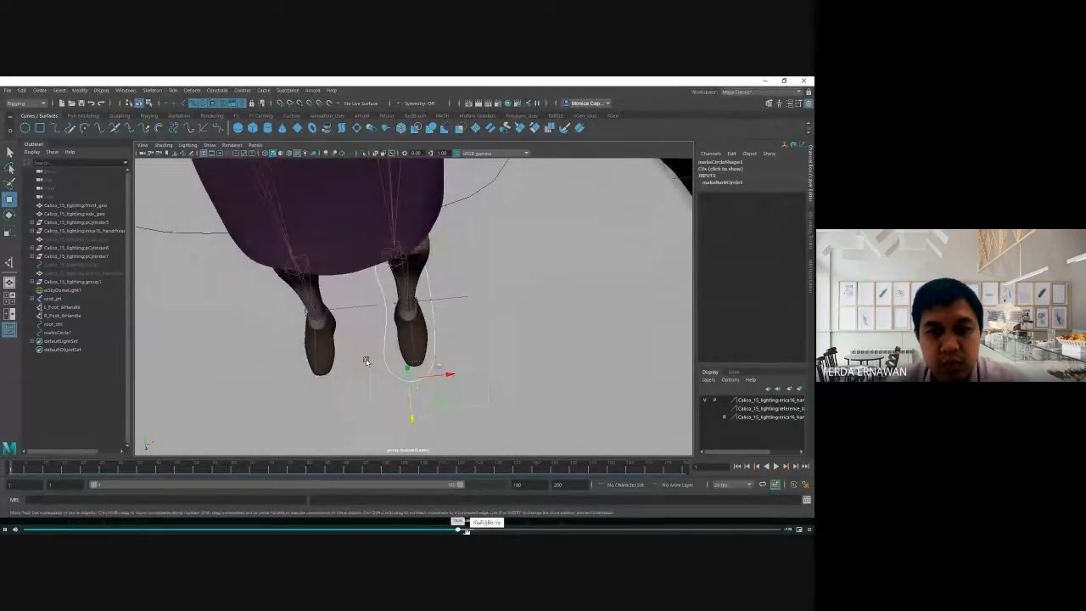
left_click(466, 530)
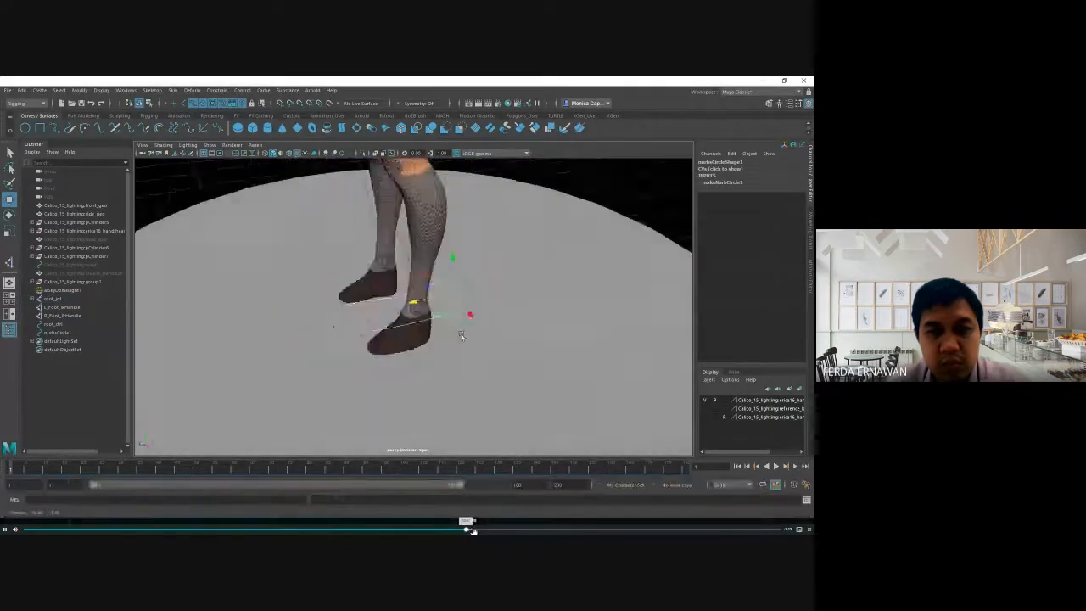
left_click(474, 531)
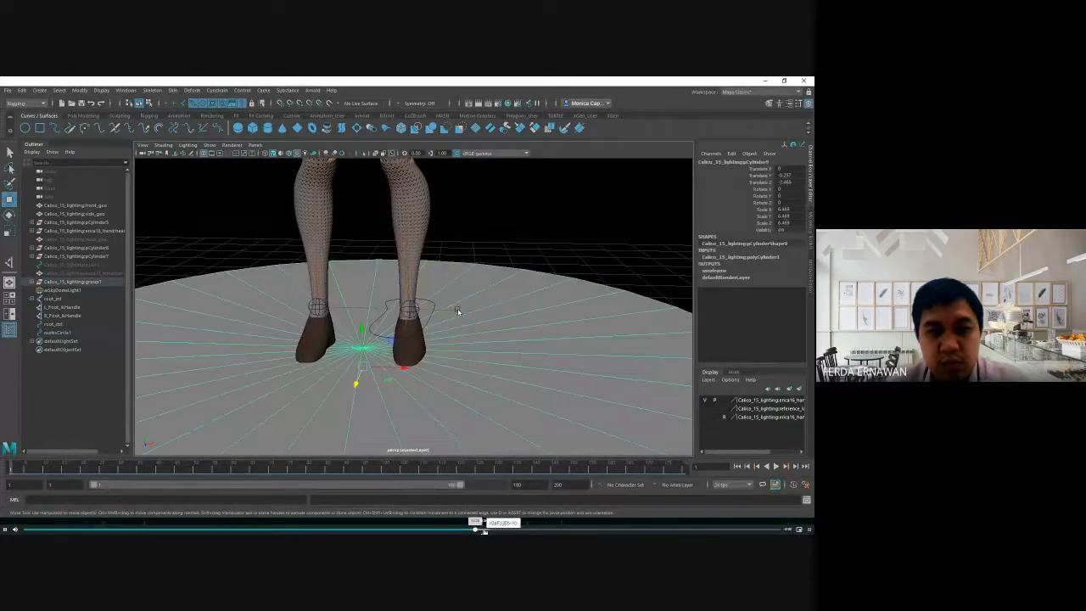
left_click(484, 530)
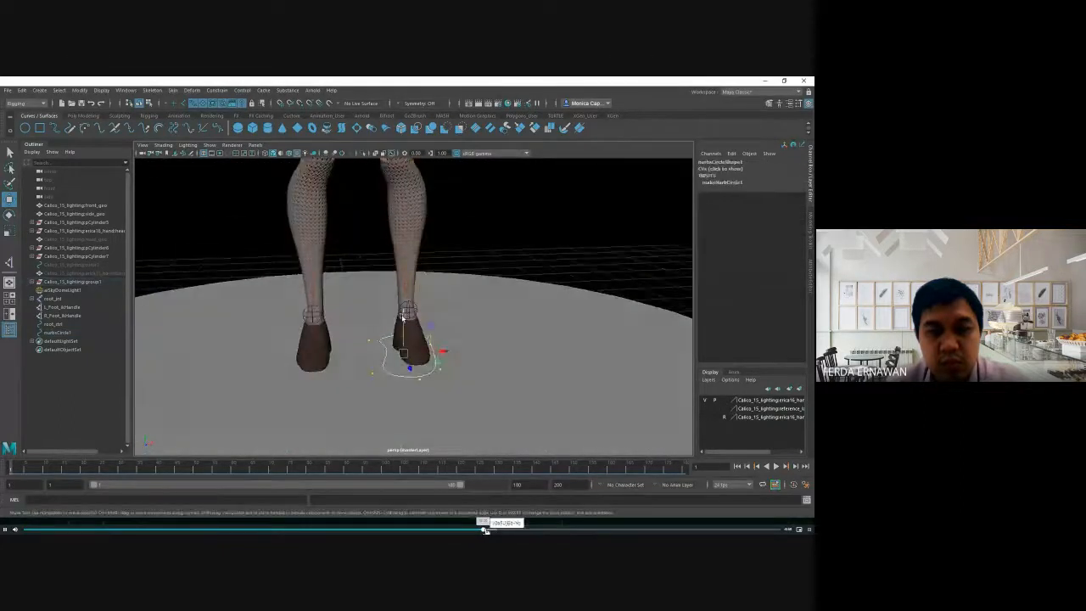
left_click(492, 530)
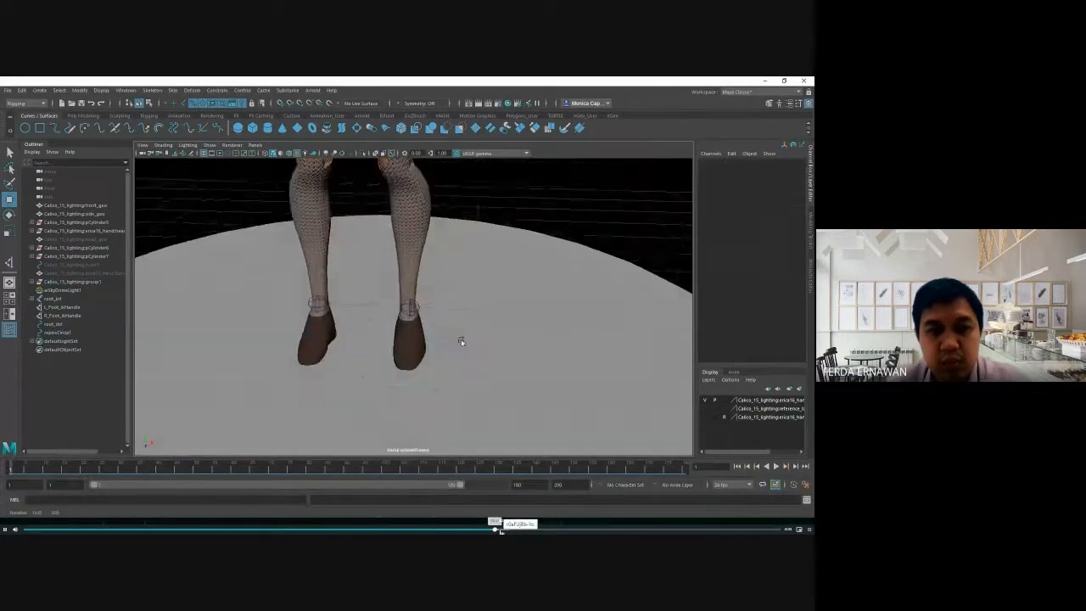
Skip through the duplication and renaming of the right foot control to its parent constraint on the IK handle.
left_click(508, 530)
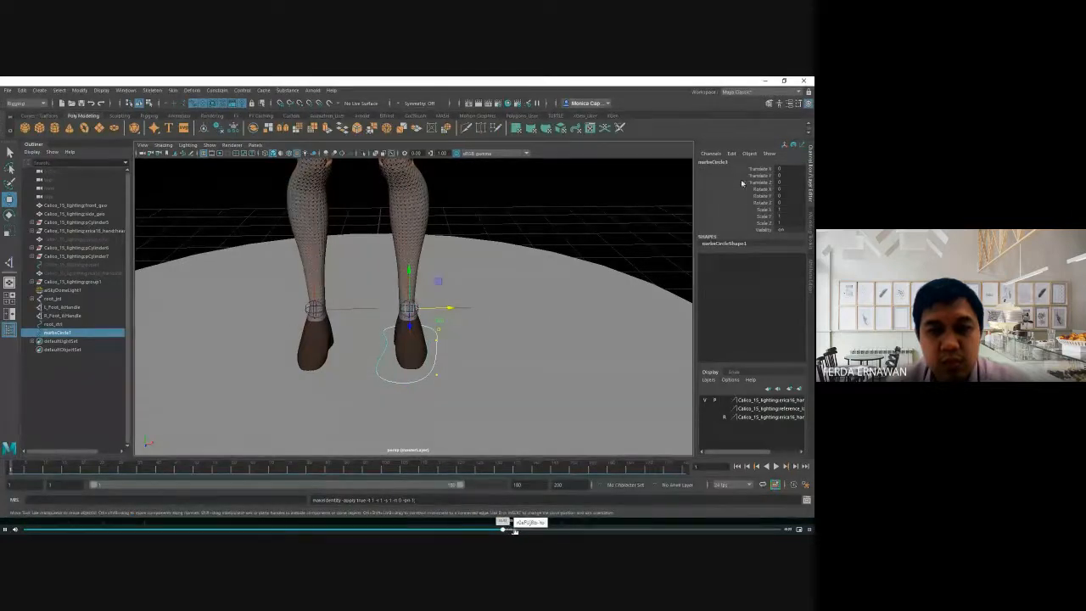
left_click(512, 531)
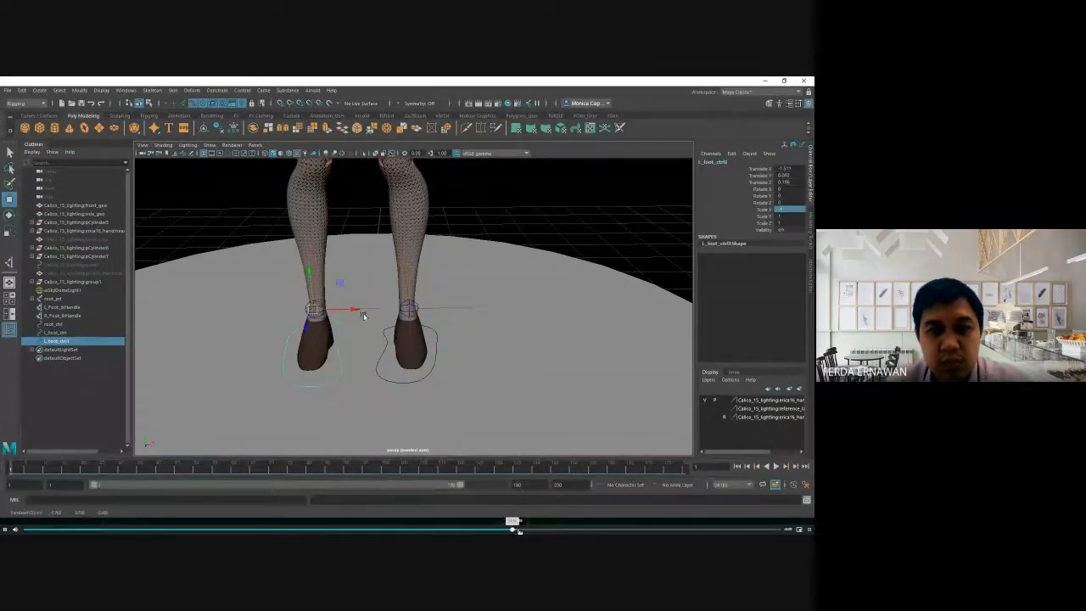
left_click(521, 530)
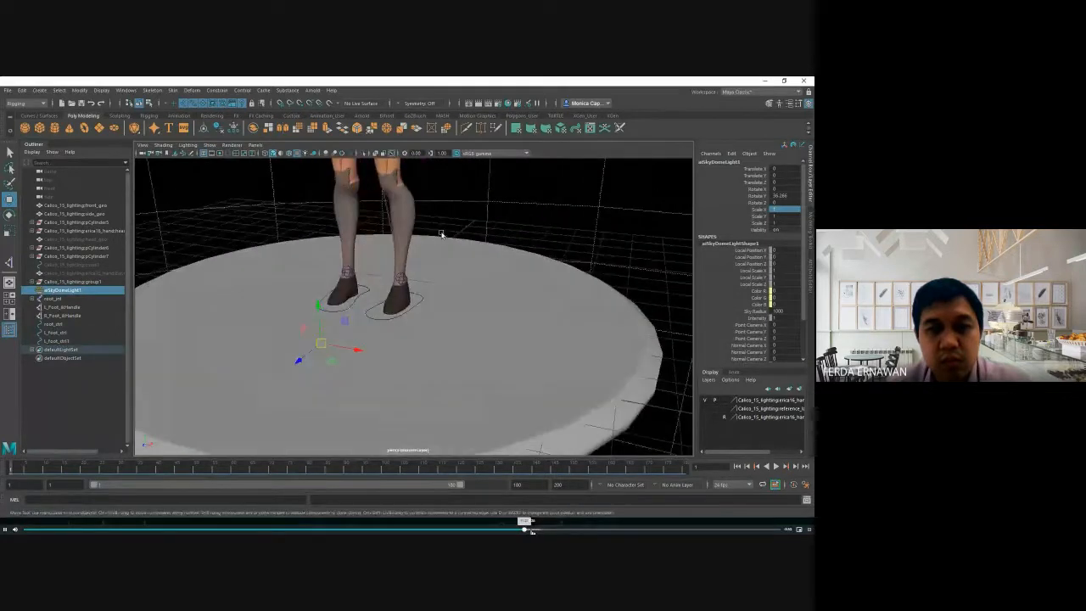
left_click(537, 531)
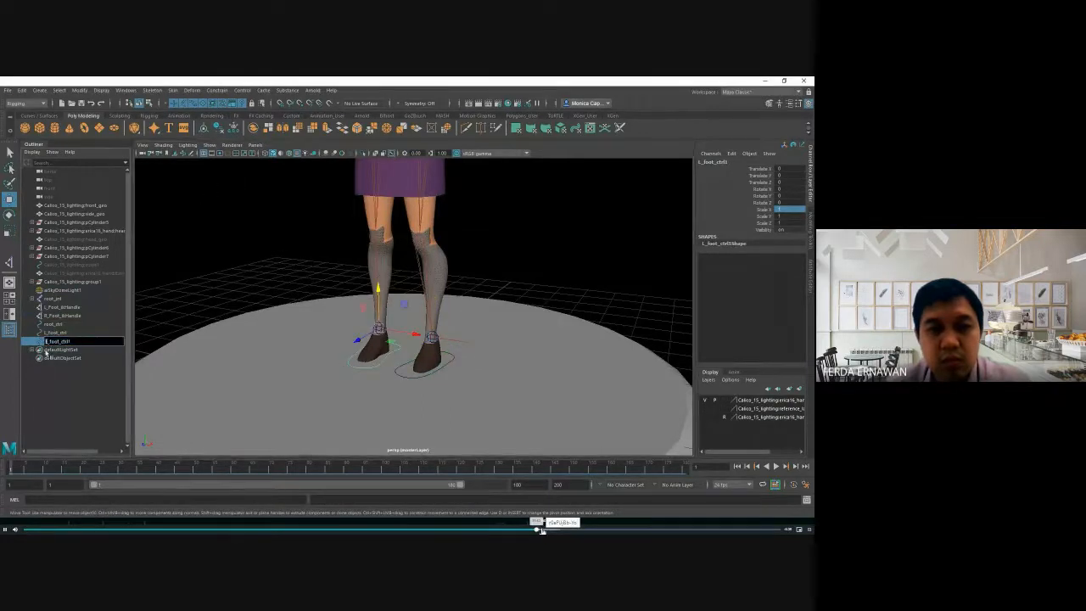
left_click(547, 529)
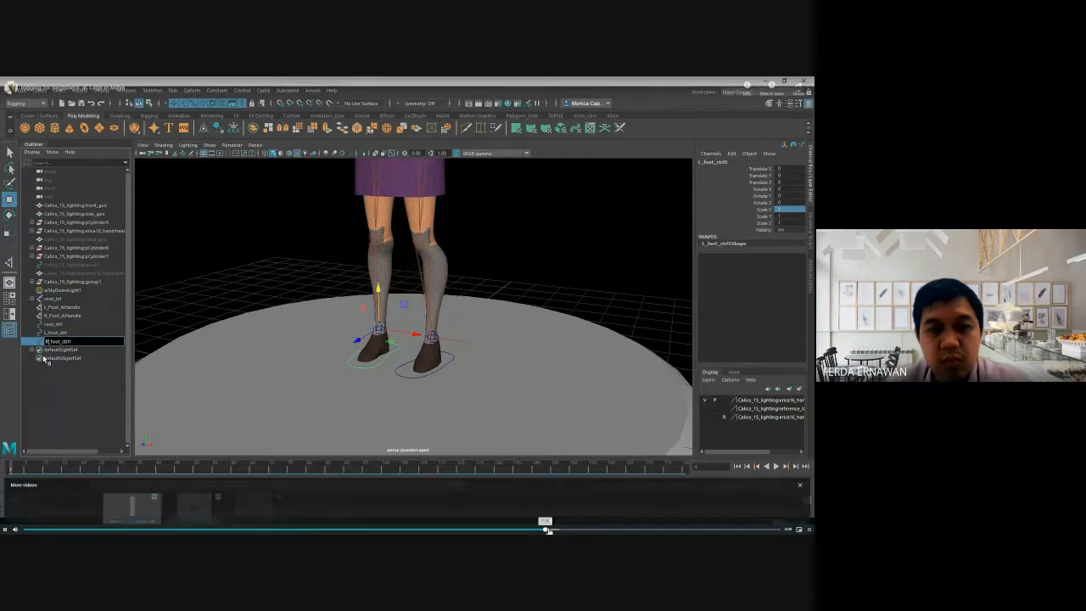
left_click(560, 530)
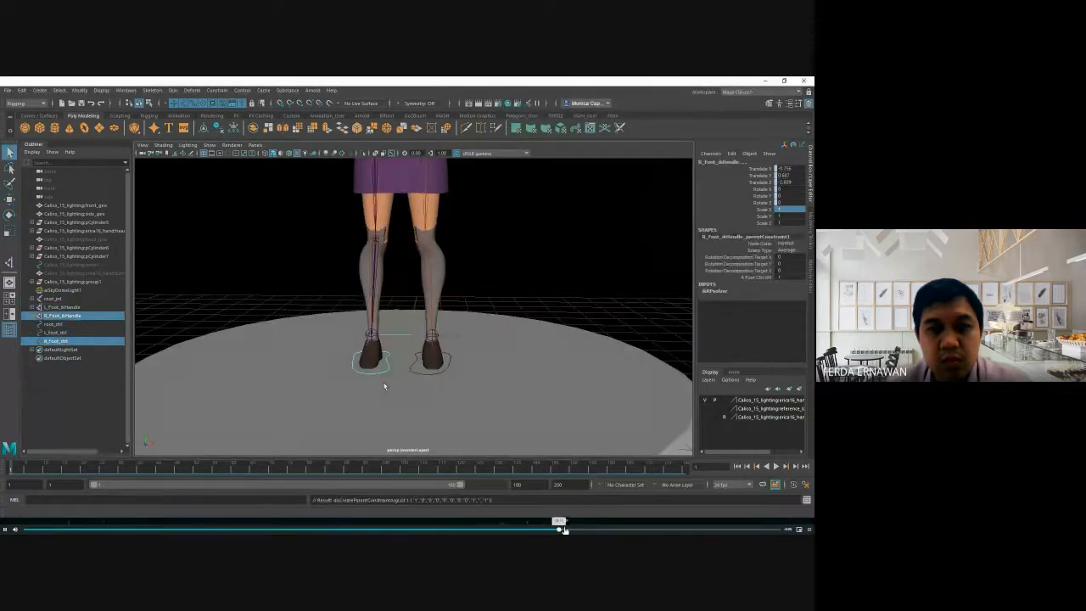
Skip ahead in the tutorial video past the right foot constraint, pausing at the left foot control, and advance to the left knee control.
left_click(565, 530)
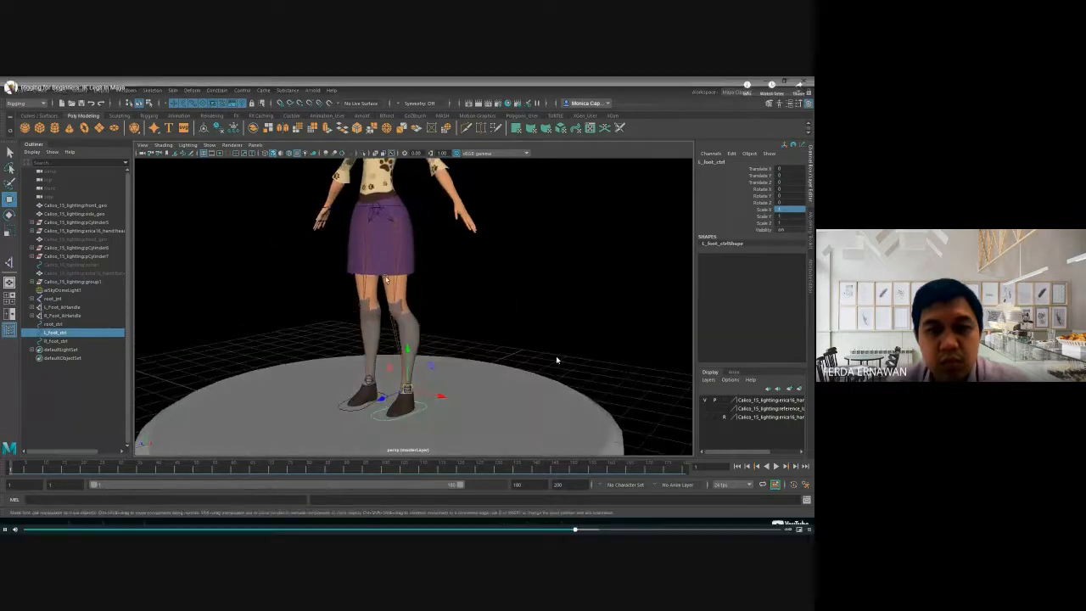
left_click(495, 403)
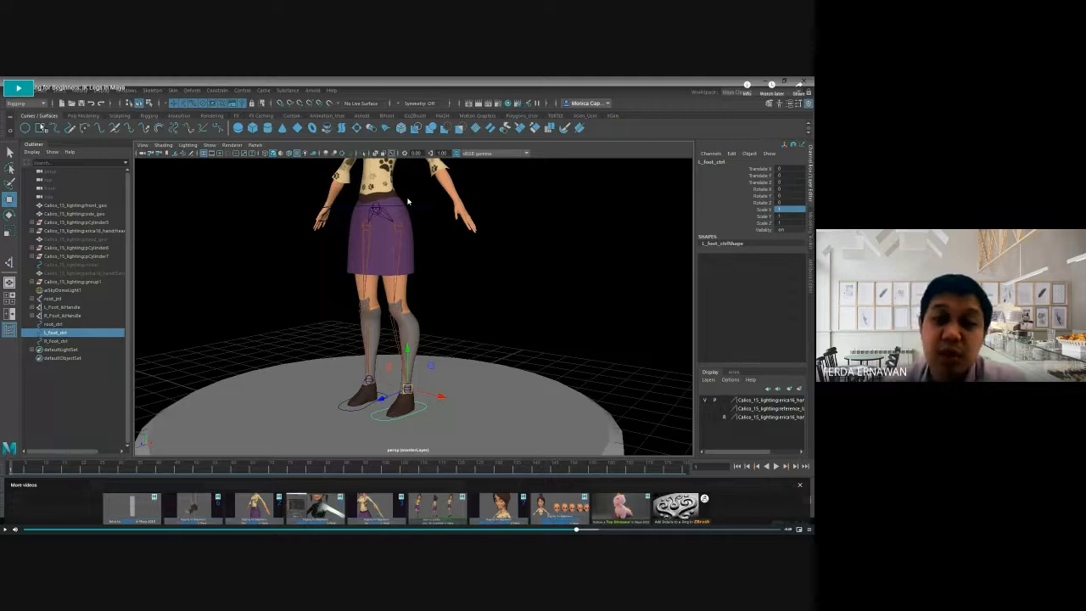
left_click(586, 529)
left_click_drag(589, 530, 603, 531)
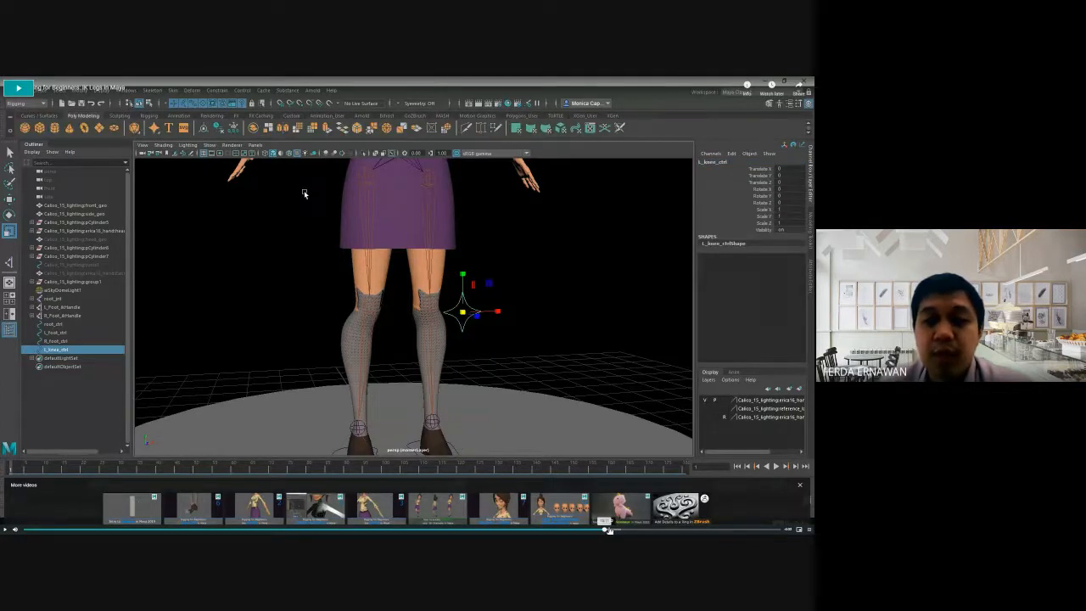
Skip ahead past the shaping of the left knee control and resume playback at the pole vector constraint part.
left_click(618, 529)
left_click_drag(618, 530, 629, 529)
left_click(609, 308)
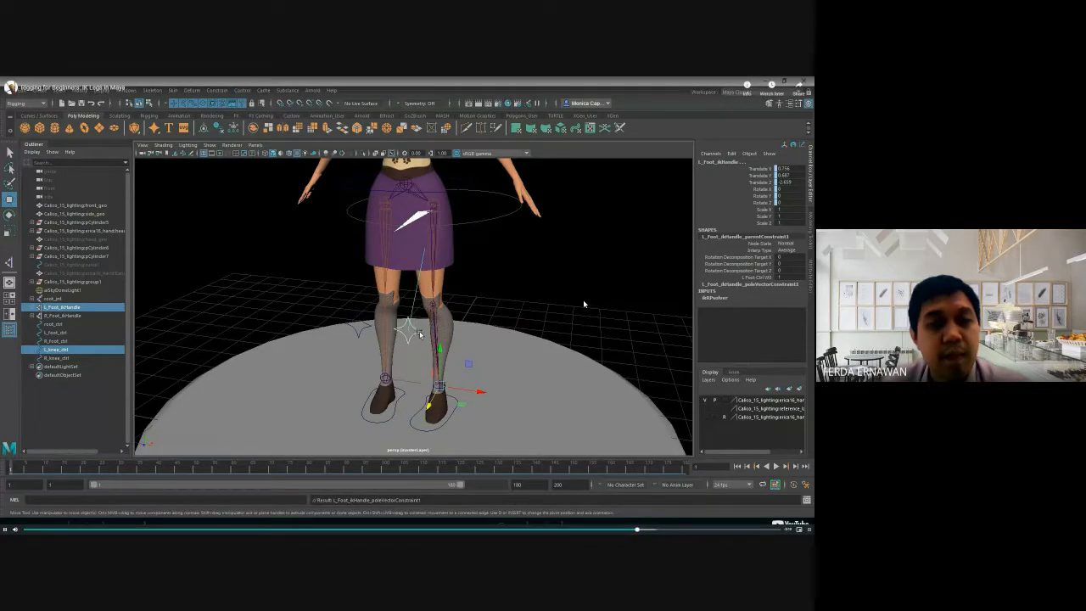
Pause and resume the video during the knee control test, pause it again, and exit the full-screen view.
left_click(583, 301)
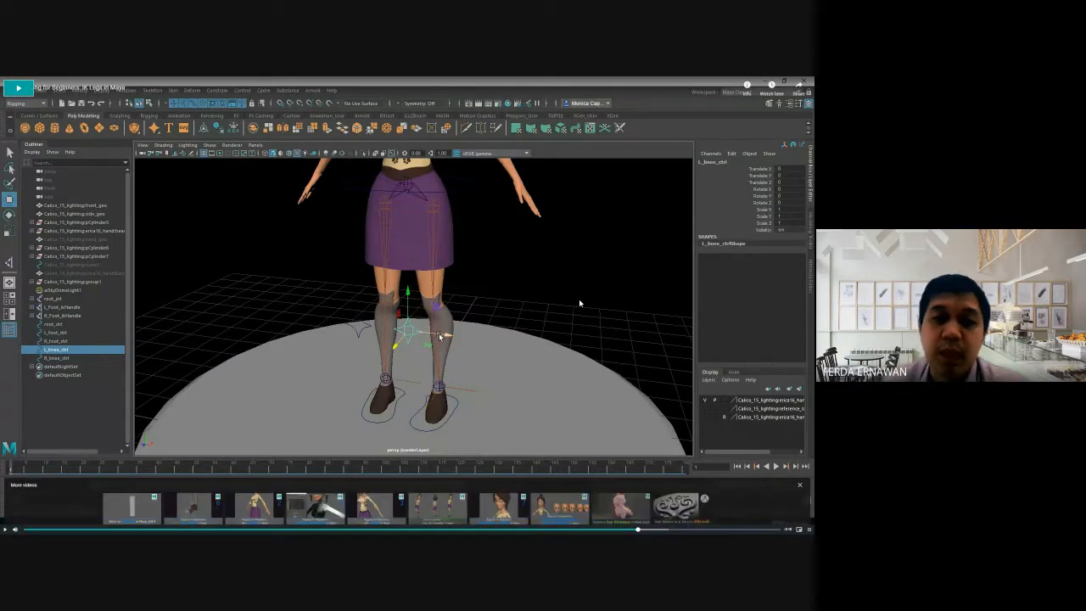
left_click(577, 303)
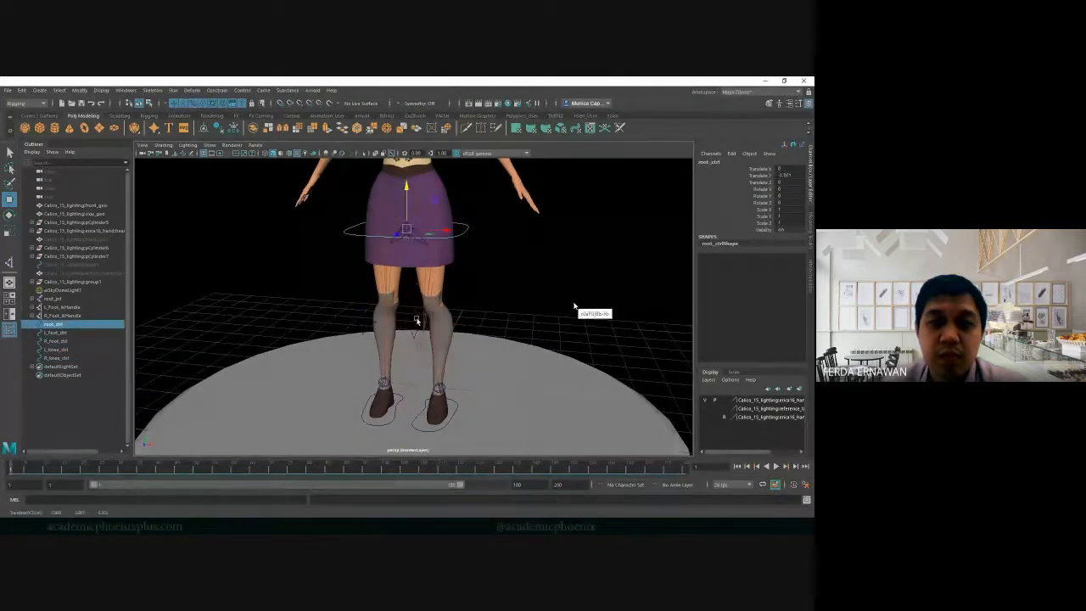
left_click(519, 296)
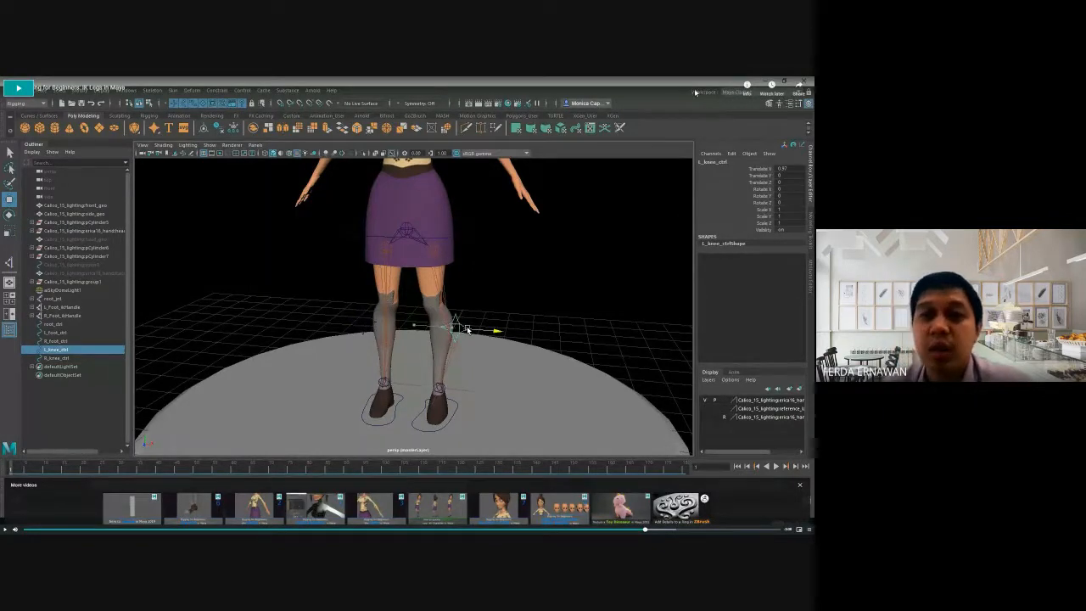
key("Escape")
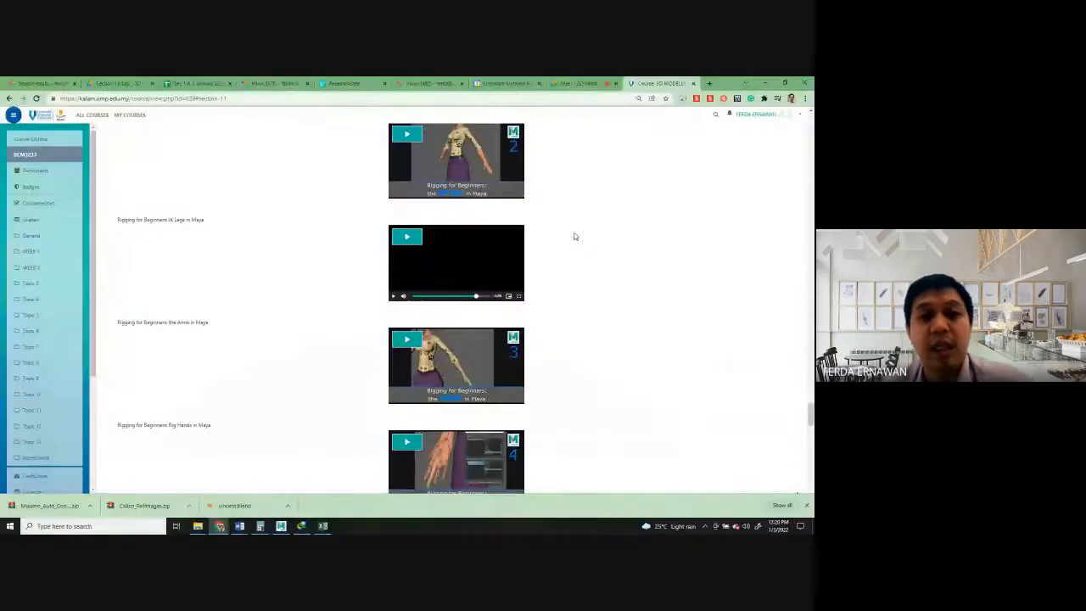
Download the 3D model file listed under the Quickly Rig your 3D Character section of the course page.
scroll(633, 310, "down", 1)
scroll(633, 310, "down", 4)
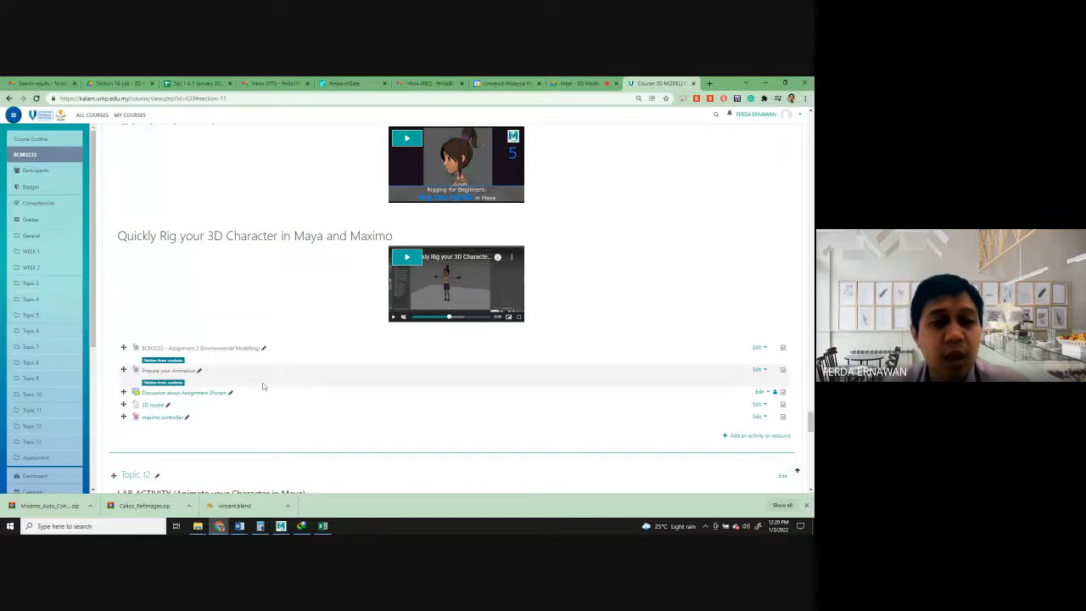
left_click(152, 408)
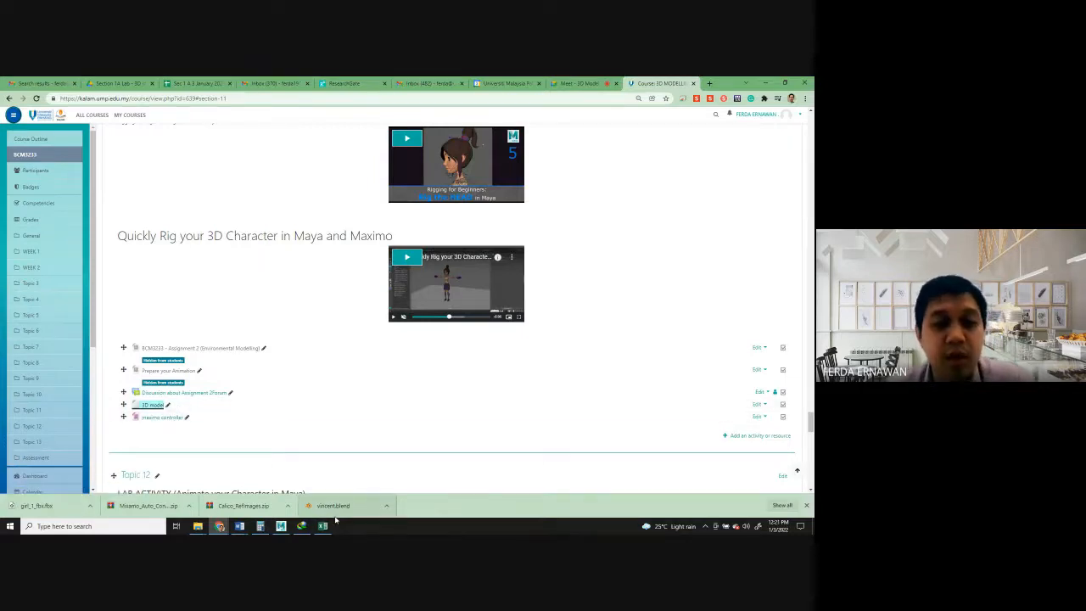
Switch to Maya, place its window beside the browser, and import the downloaded girl_1_fbx.fbx into the empty scene.
left_click(281, 526)
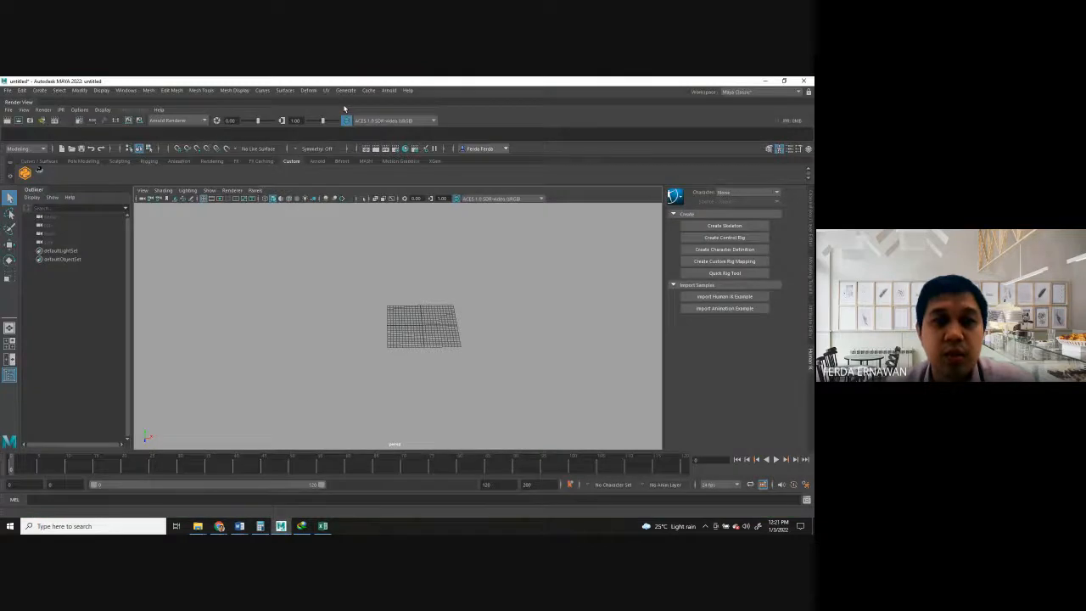
left_click_drag(407, 83, 528, 94)
left_click_drag(36, 506, 548, 329)
left_click(784, 84)
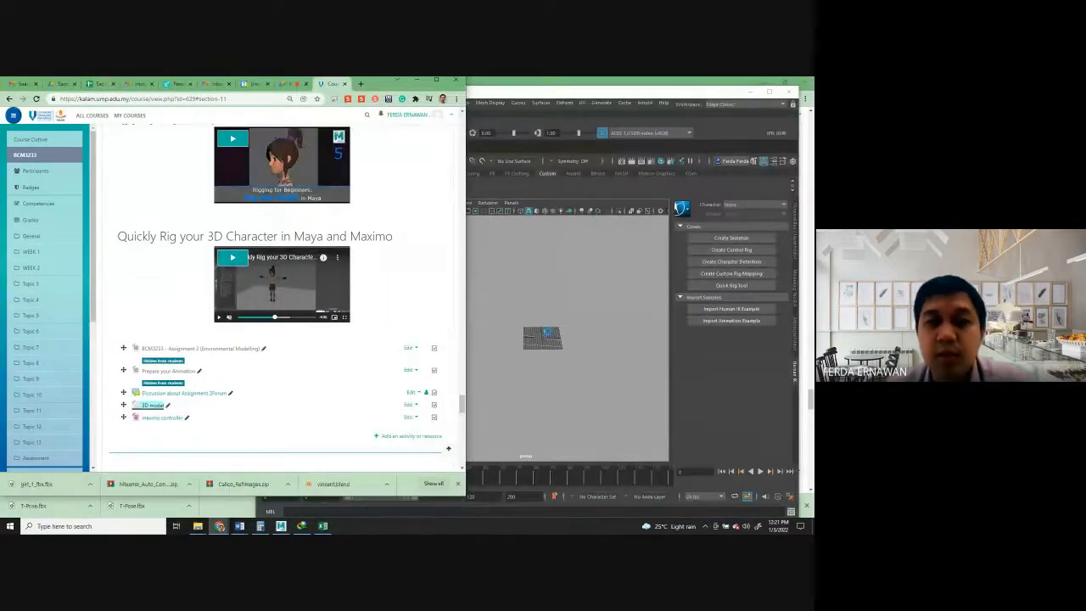
left_click(606, 297)
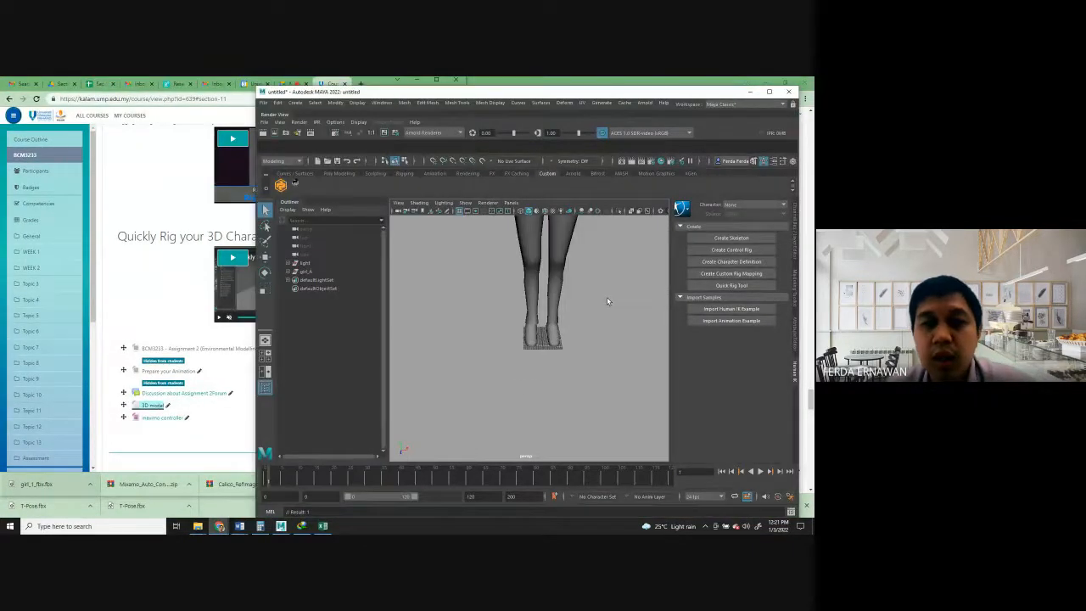
Maximize the Maya window and examine the imported girl character from the front and the side.
scroll(544, 308, "down", 10)
scroll(545, 310, "up", 4)
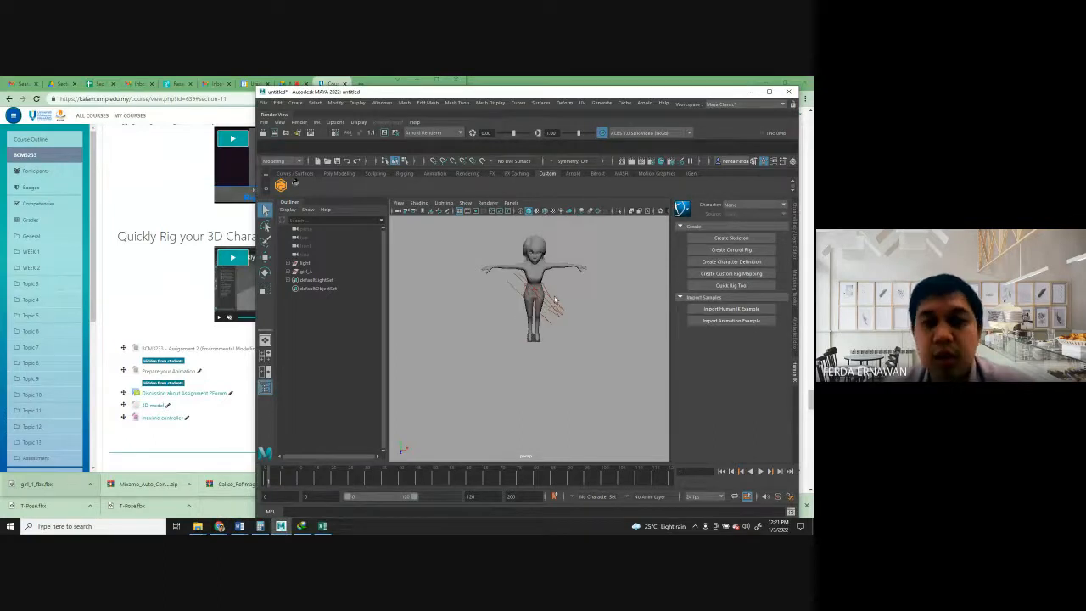
left_click(768, 91)
scroll(444, 308, "up", 3)
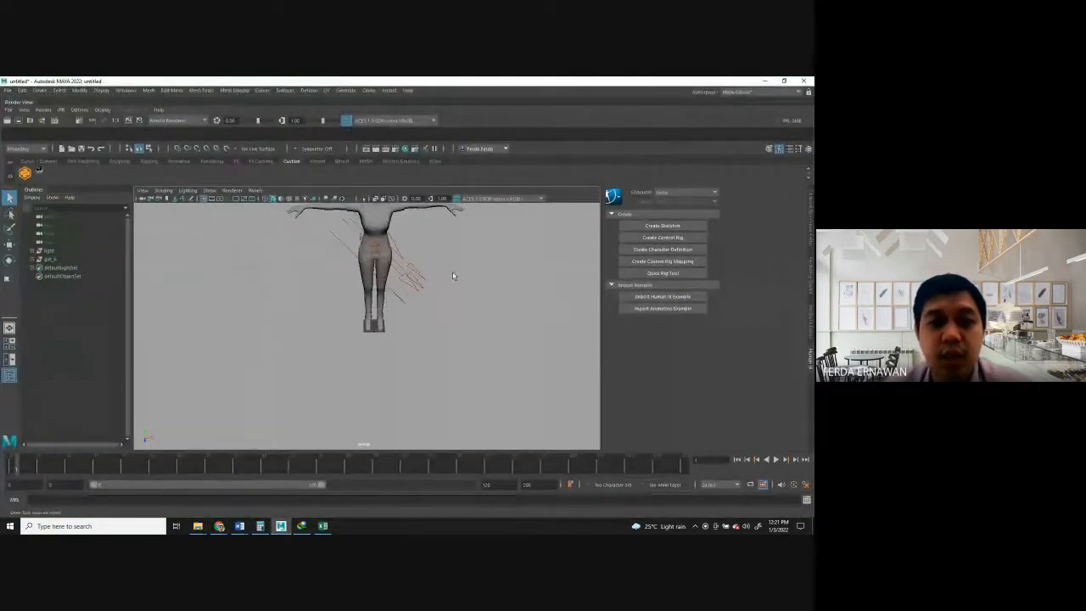
scroll(444, 323, "down", 3)
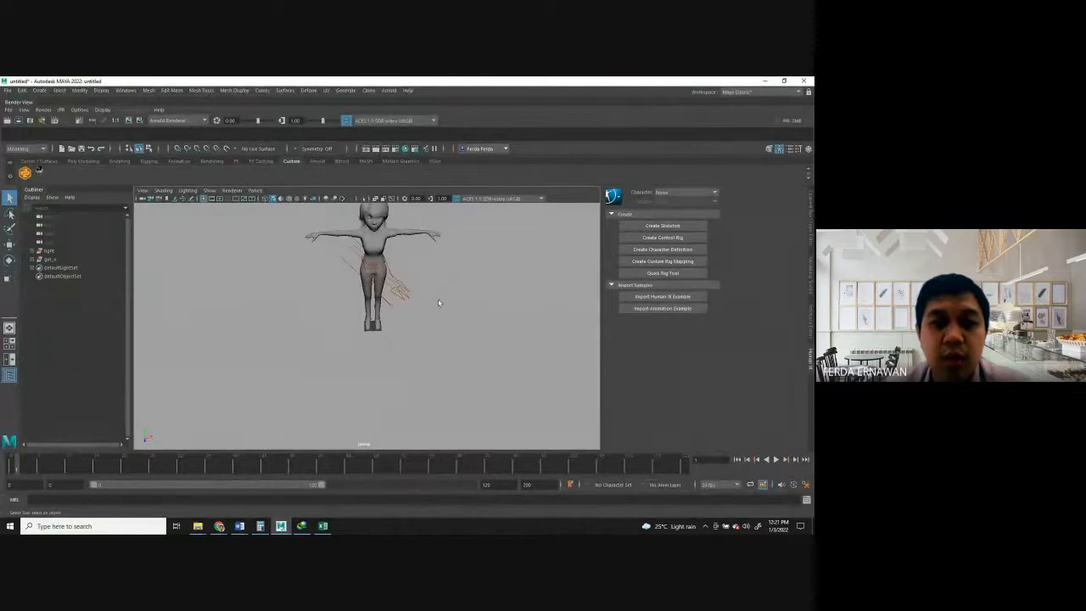
middle_click_drag(421, 293, 417, 368, "alt")
scroll(433, 360, "up", 5)
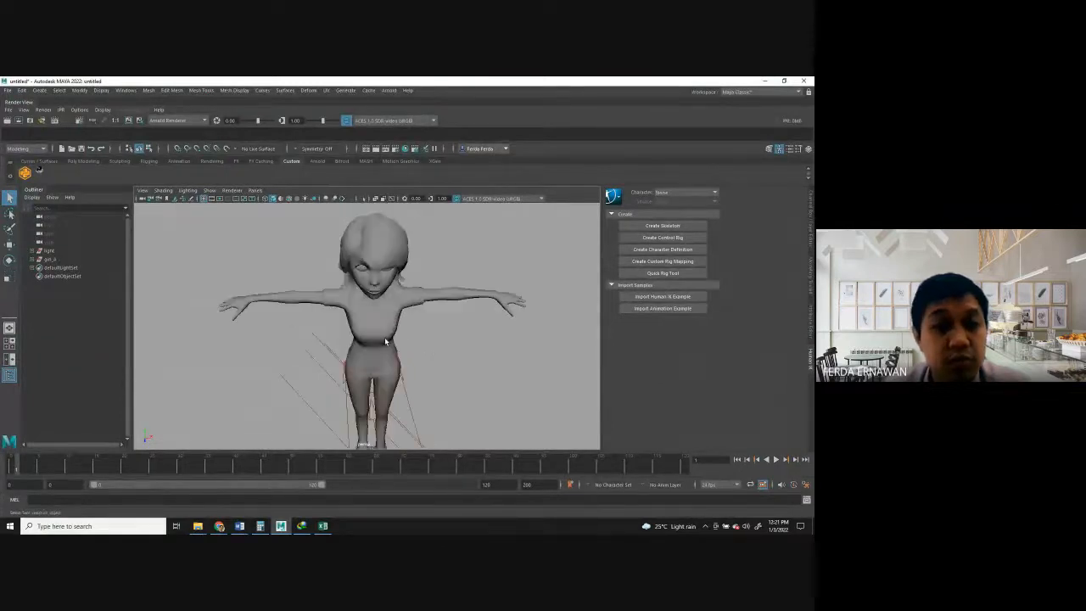
left_click_drag(456, 341, 385, 333, "alt")
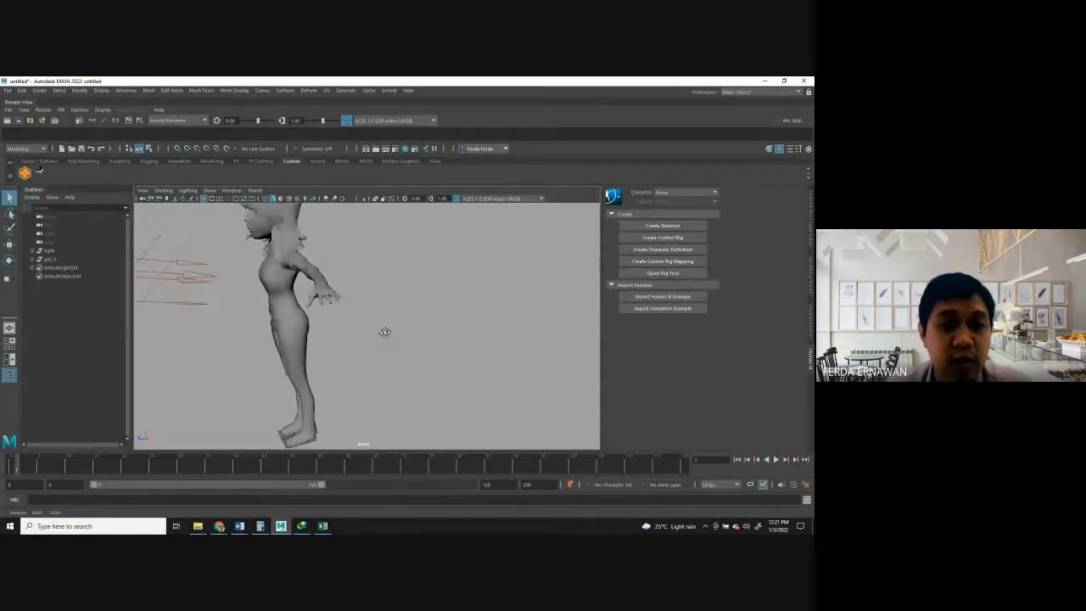
Select the directional lights in front of the girl character and move them farther away from her.
scroll(363, 332, "down", 4)
left_click(212, 289)
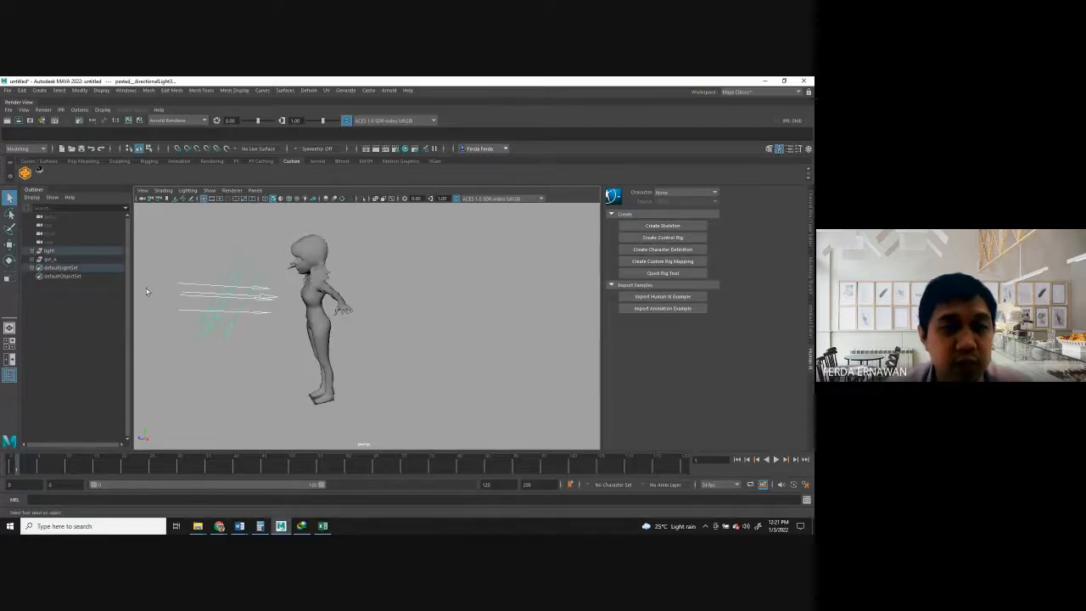
left_click(8, 243)
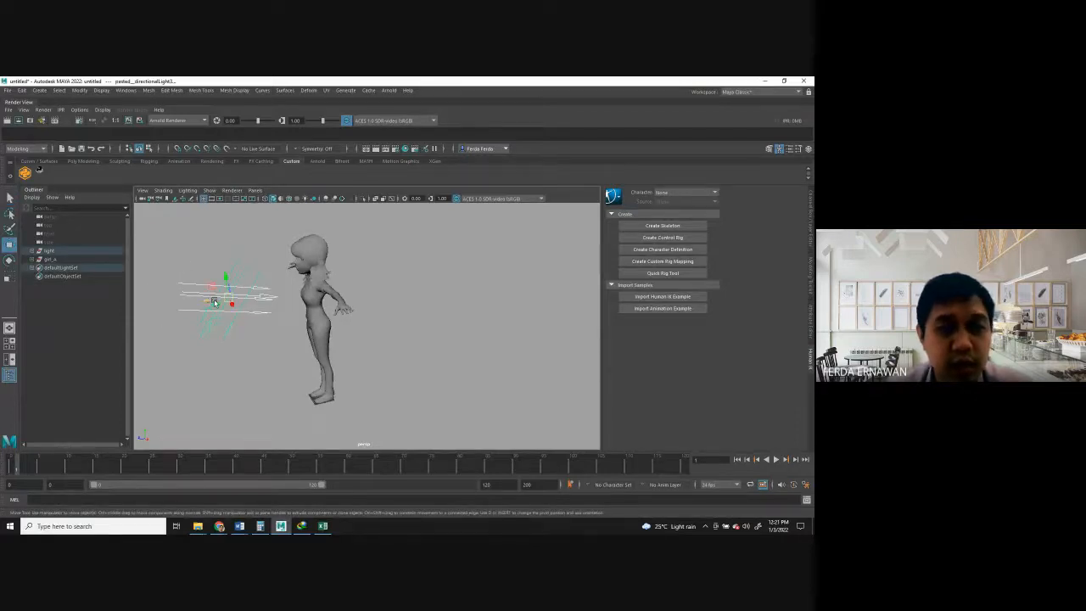
left_click_drag(213, 303, 96, 297)
Examine the girl character's hair and T-pose body up close from several angles, and clear the selection.
left_click_drag(227, 321, 293, 324, "alt")
scroll(312, 312, "up", 5)
left_click(49, 259)
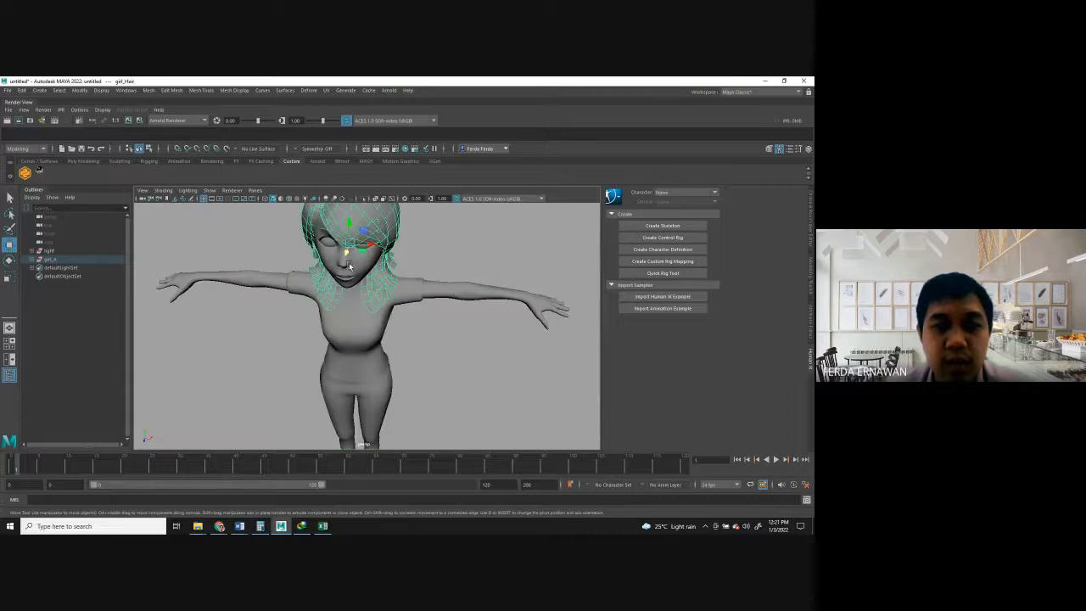
left_click(476, 339)
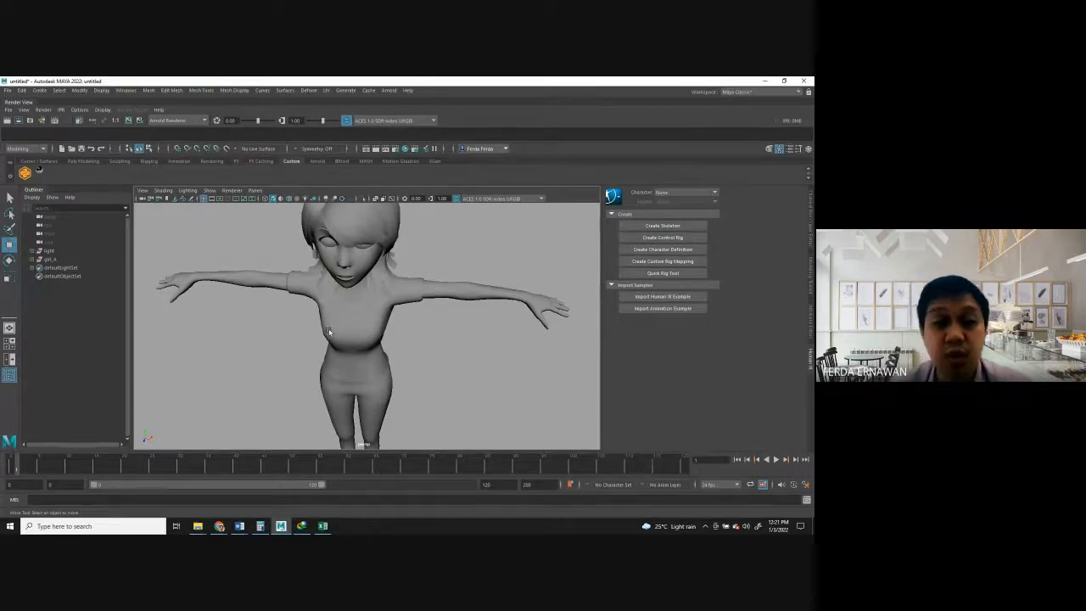
left_click_drag(420, 367, 269, 368, "alt")
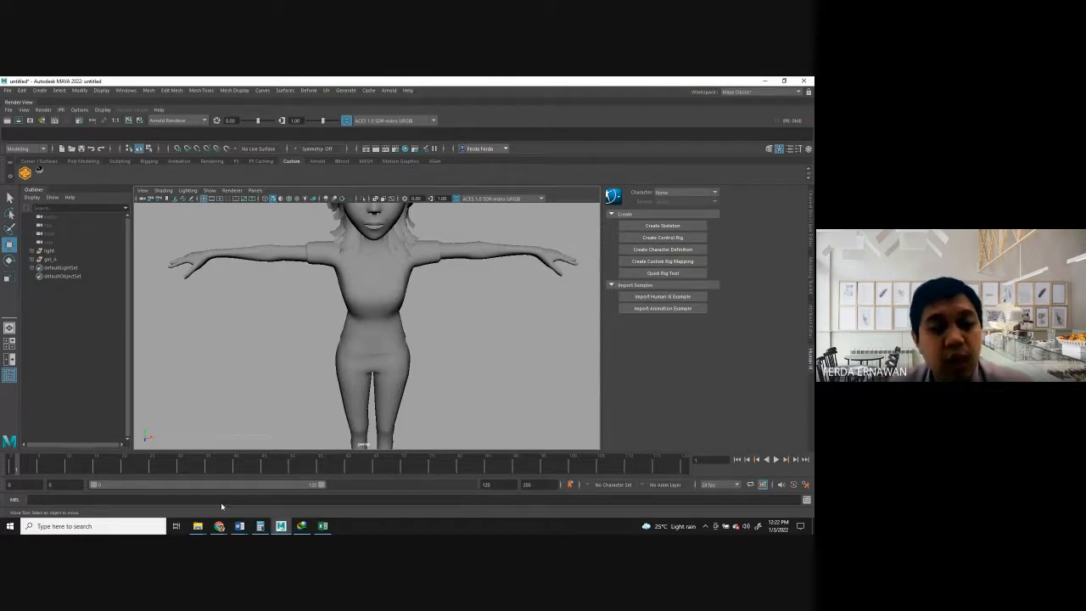
Switch to the Mixamo page in the browser and open the character upload dialog.
mouse_move(219, 524)
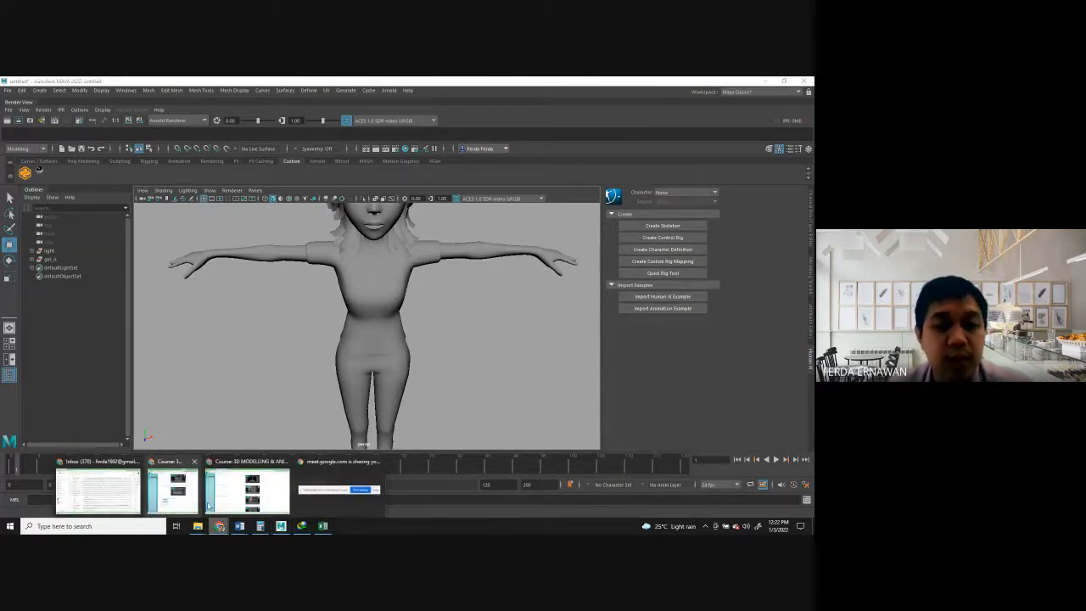
left_click(230, 496)
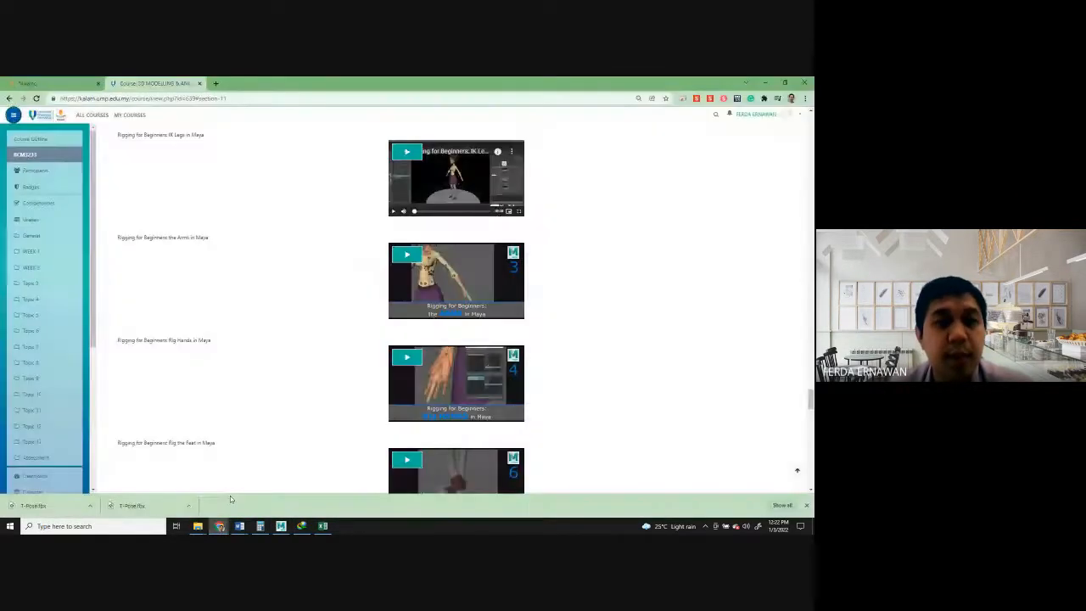
left_click(59, 82)
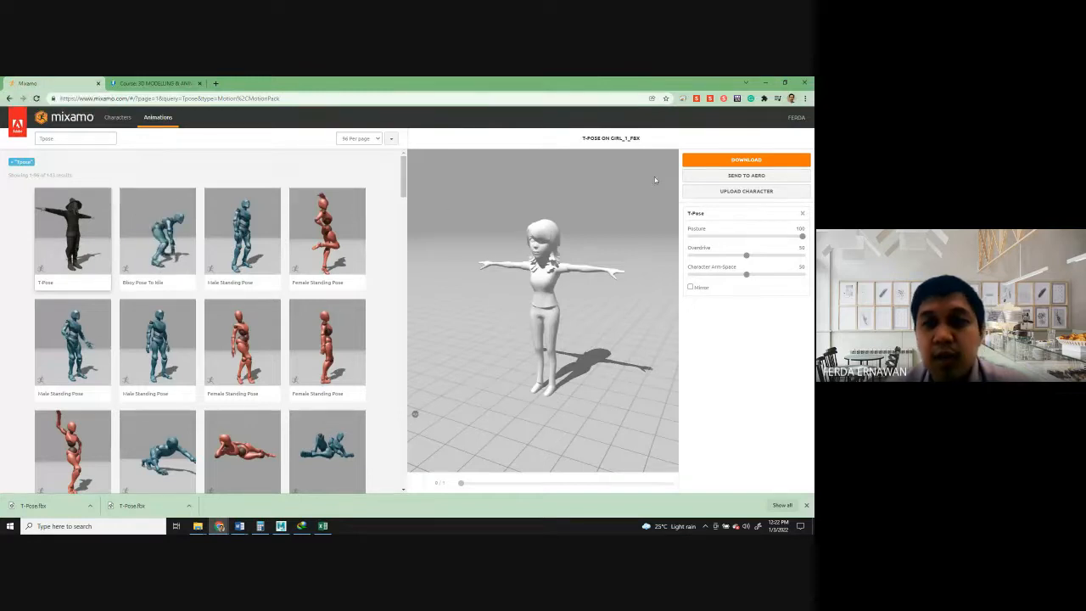
left_click(743, 192)
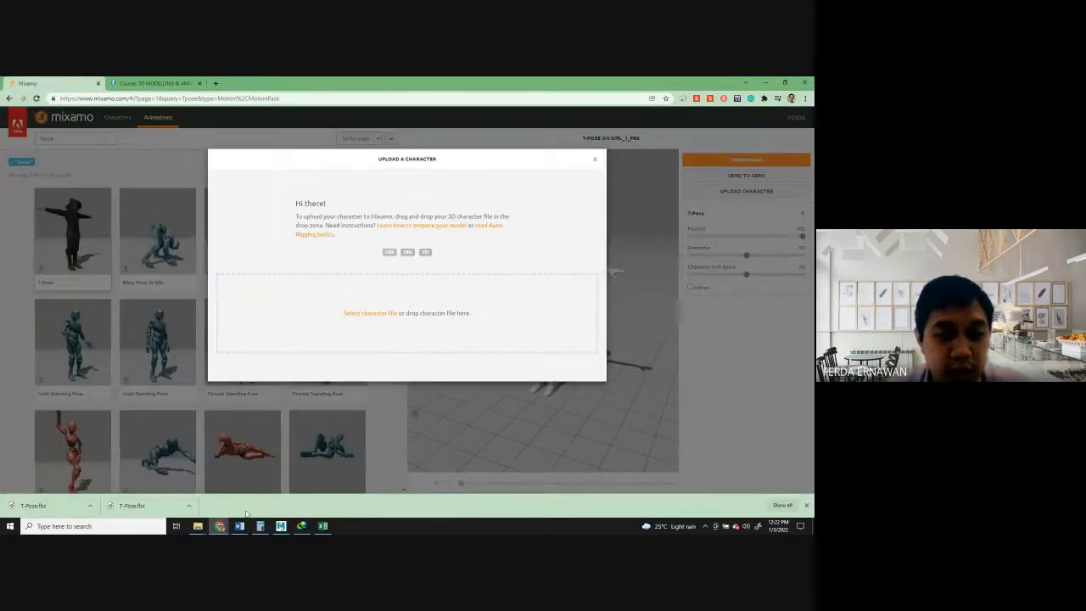
Upload girl_1_fbx.fbx from the Downloads folder to Mixamo as the new character.
mouse_move(200, 524)
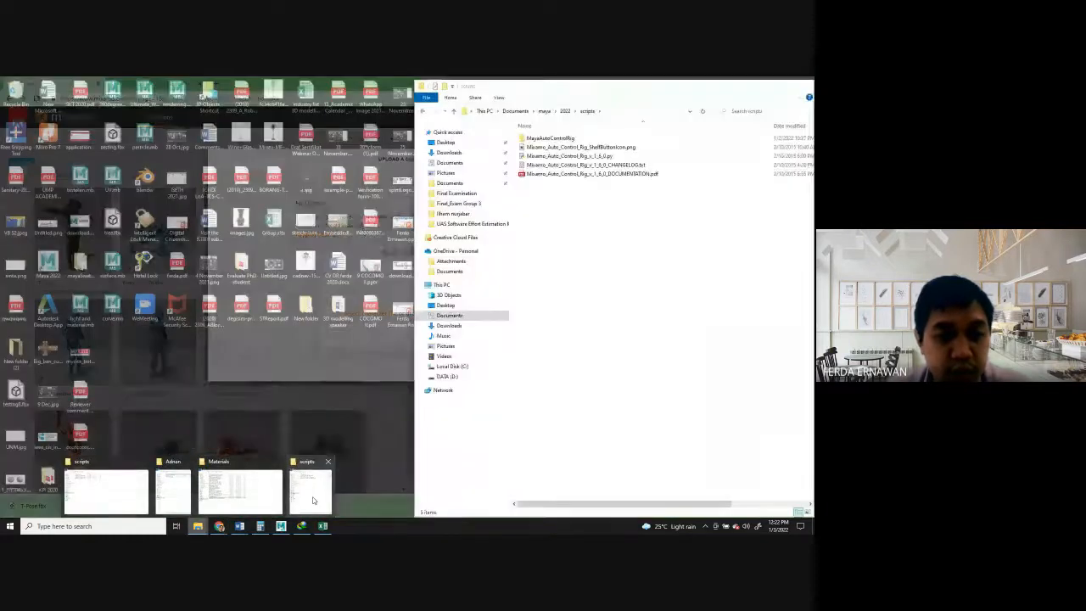
left_click(310, 490)
left_click(450, 153)
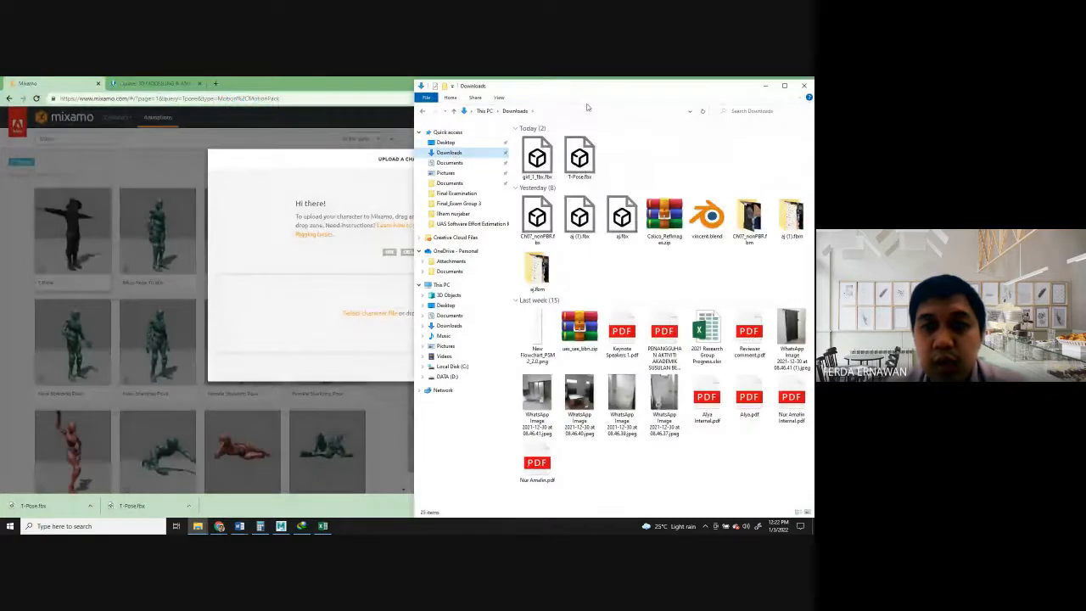
left_click_drag(536, 158, 298, 329)
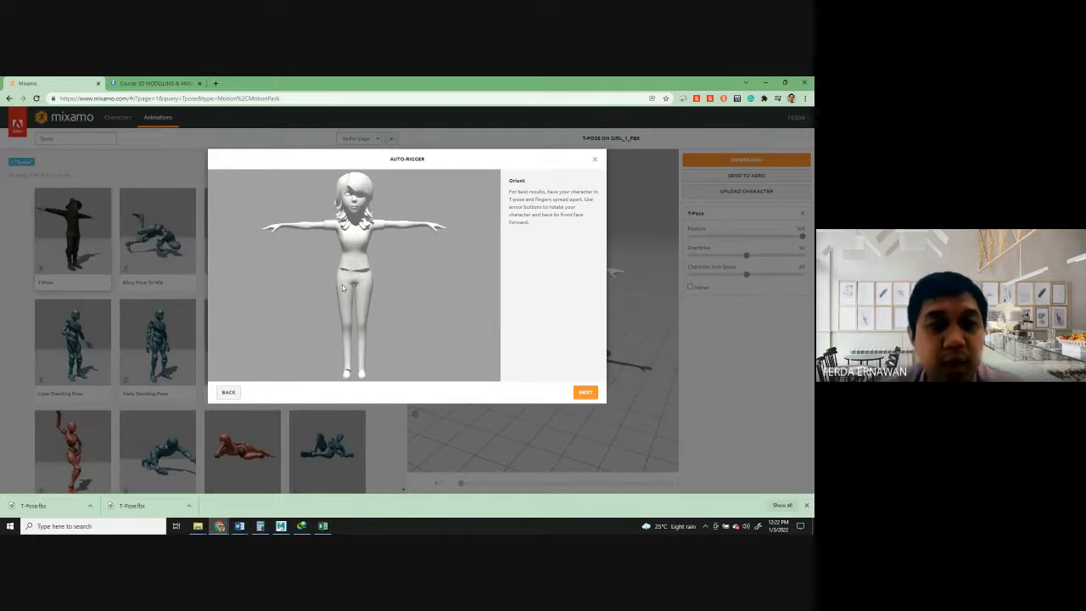
Switch to the Google Meet call, close the recording details, check the in-call messages, and return to Mixamo.
left_click(123, 99)
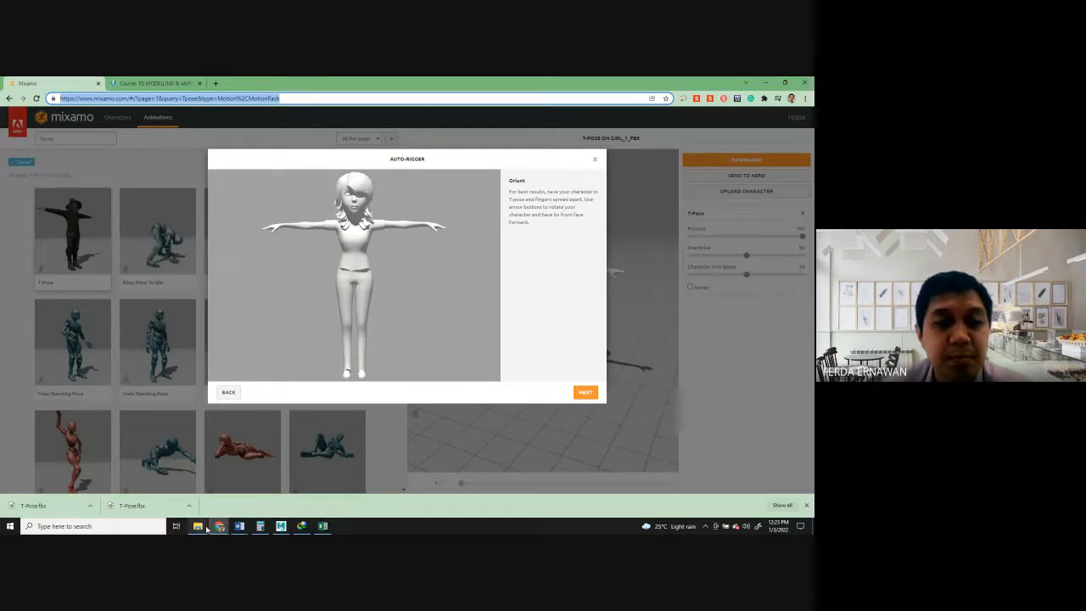
mouse_move(219, 525)
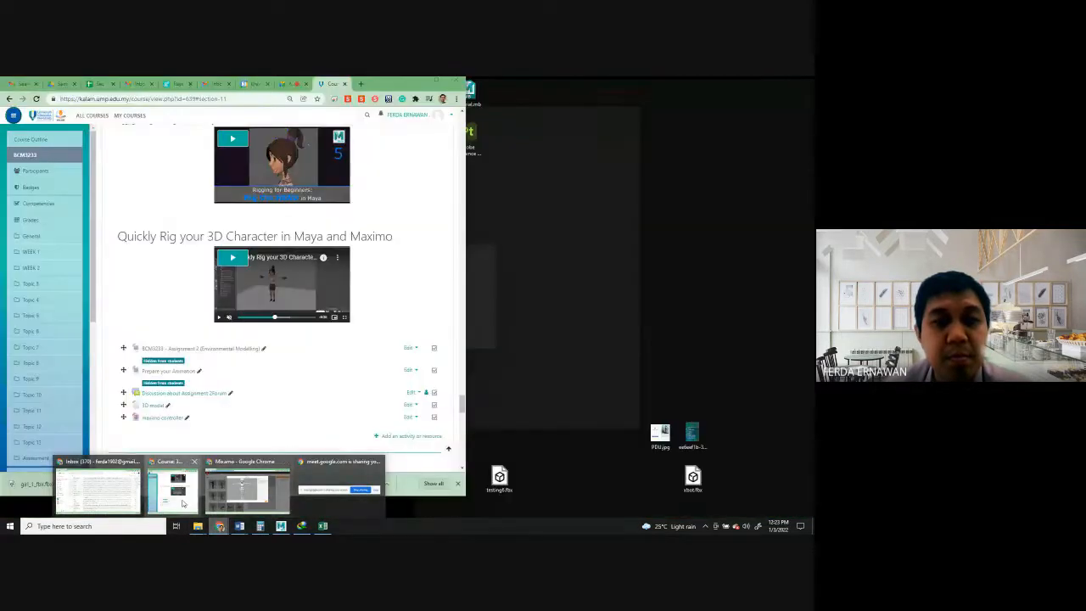
left_click(182, 501)
left_click(290, 83)
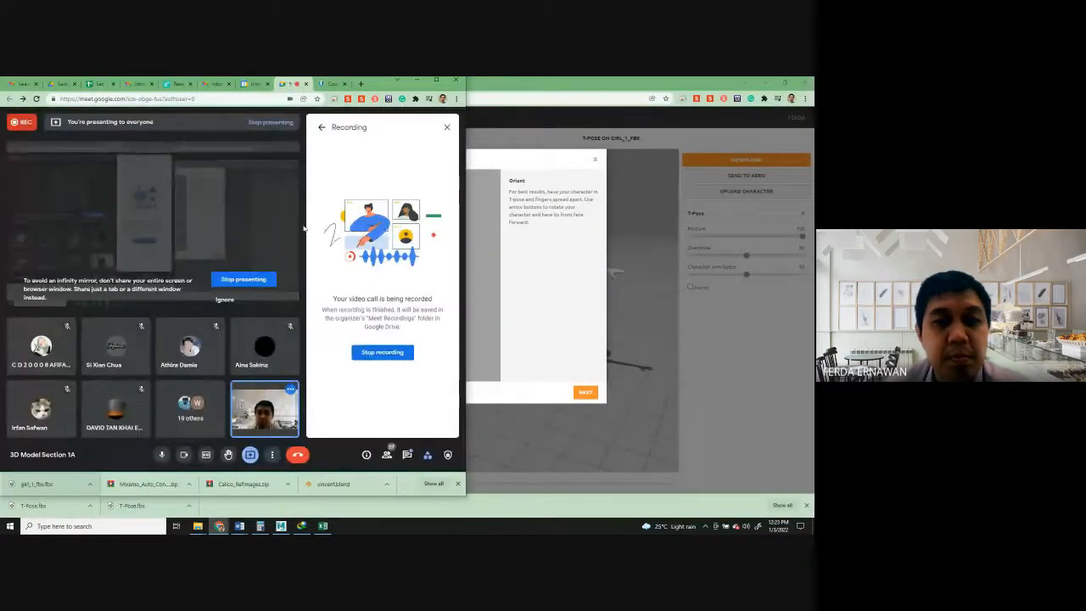
left_click(446, 127)
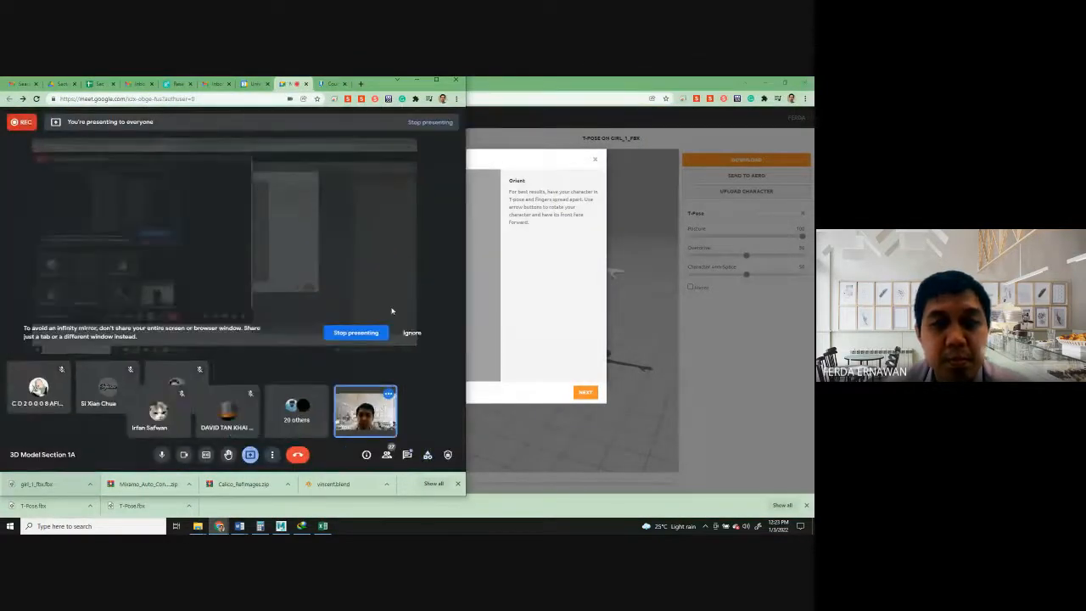
left_click(408, 454)
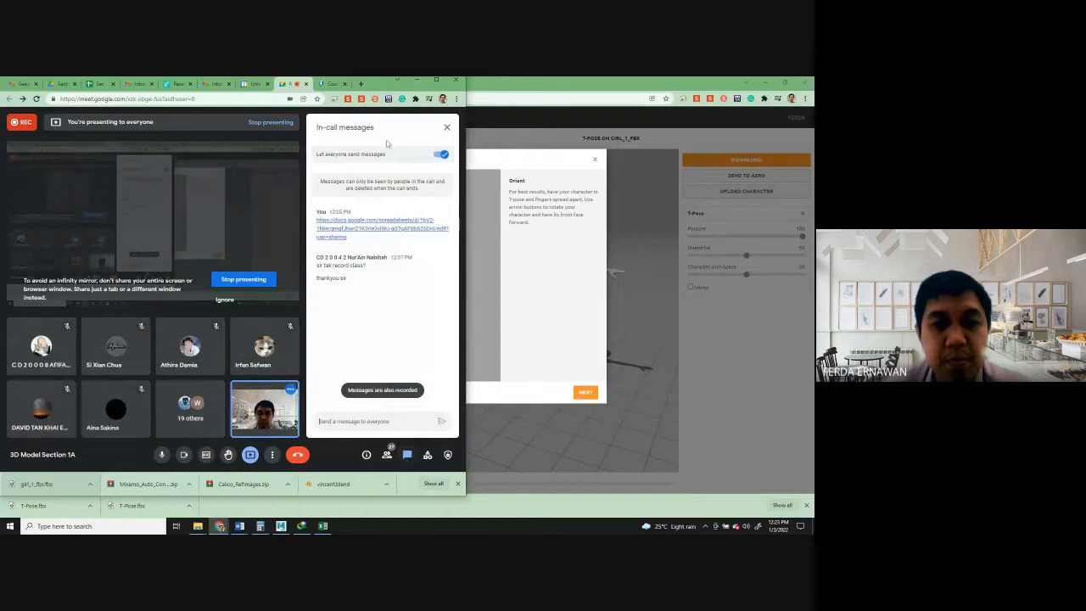
left_click(418, 81)
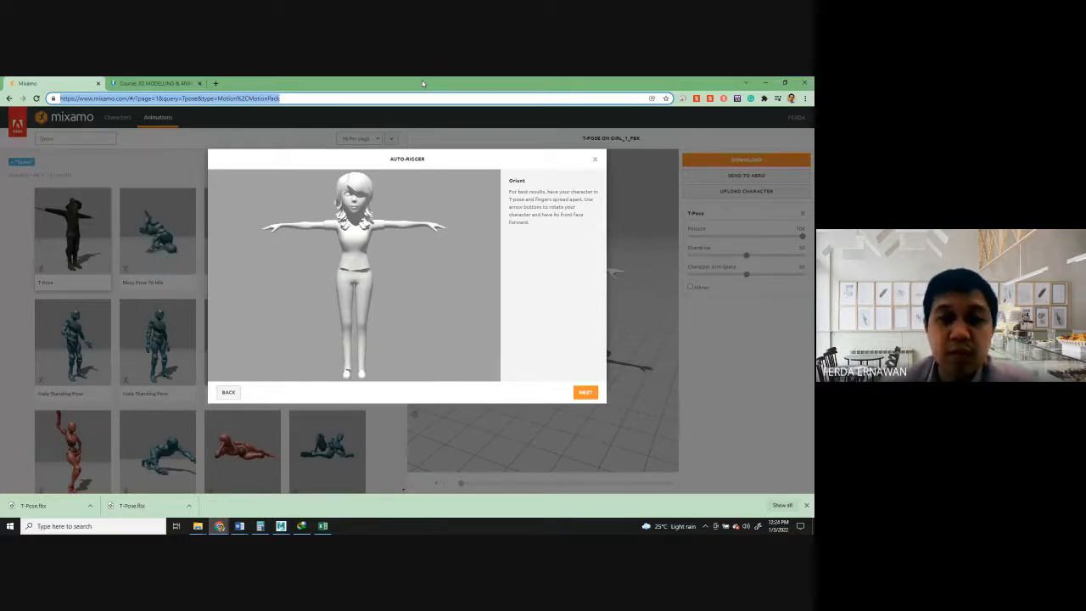
Check the class meeting's in-call messages again and return to the Mixamo auto-rigger.
mouse_move(281, 527)
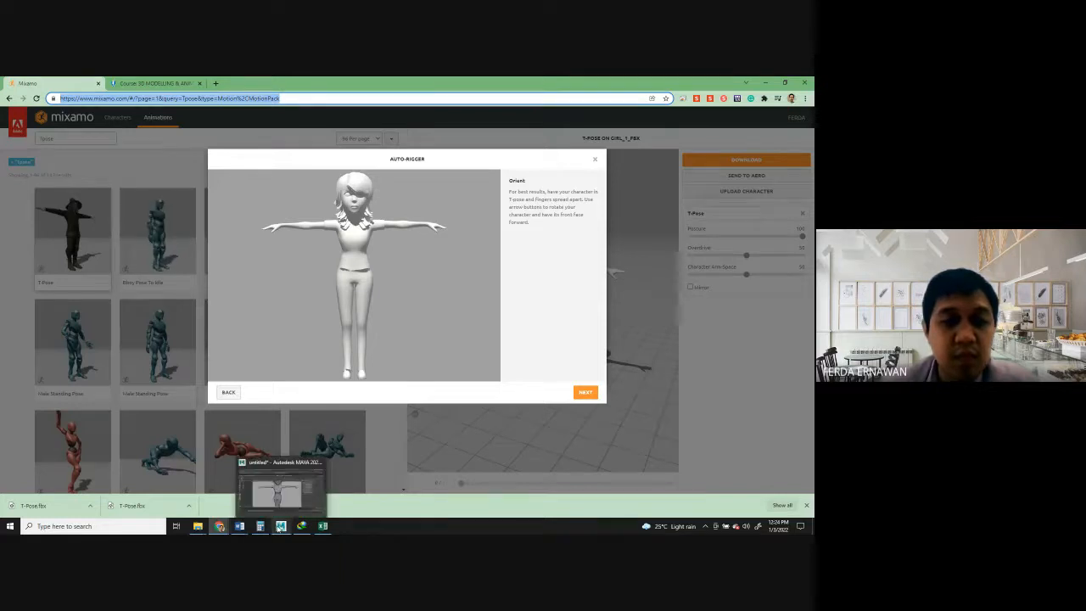
mouse_move(219, 526)
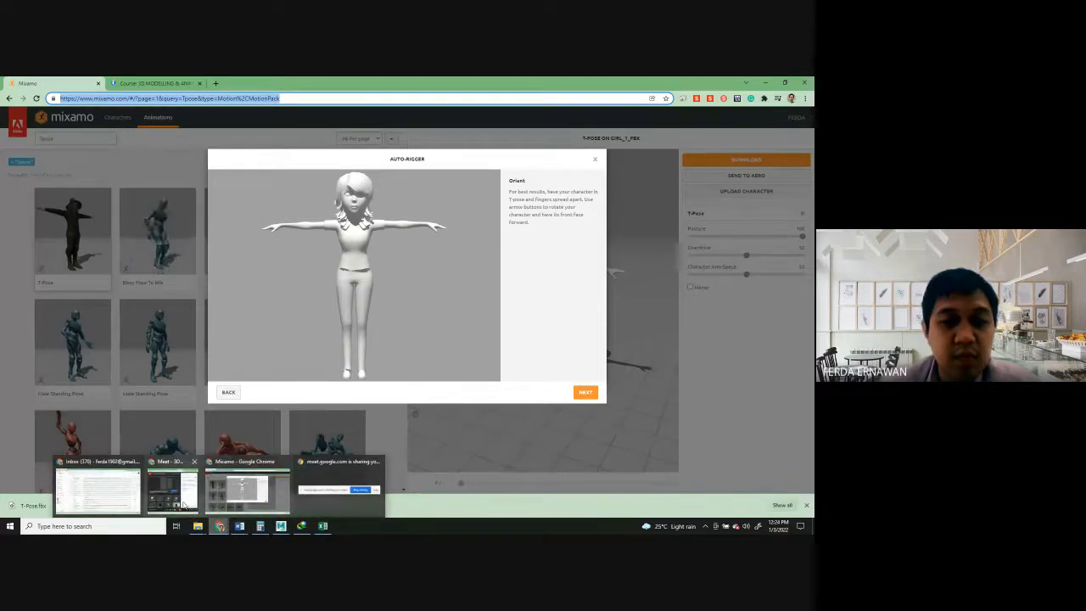
left_click(183, 504)
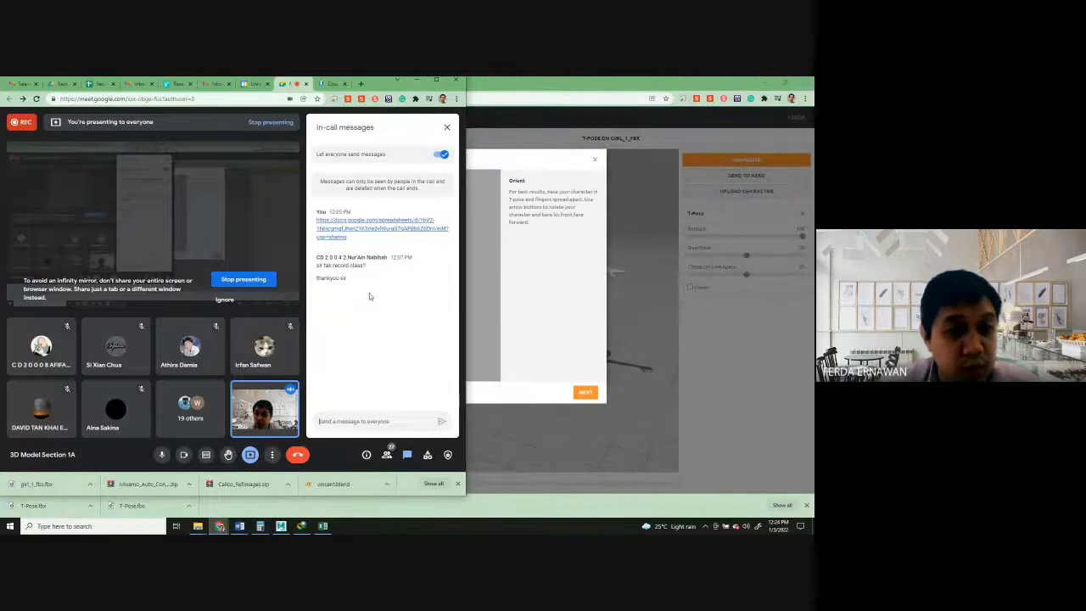
left_click(417, 80)
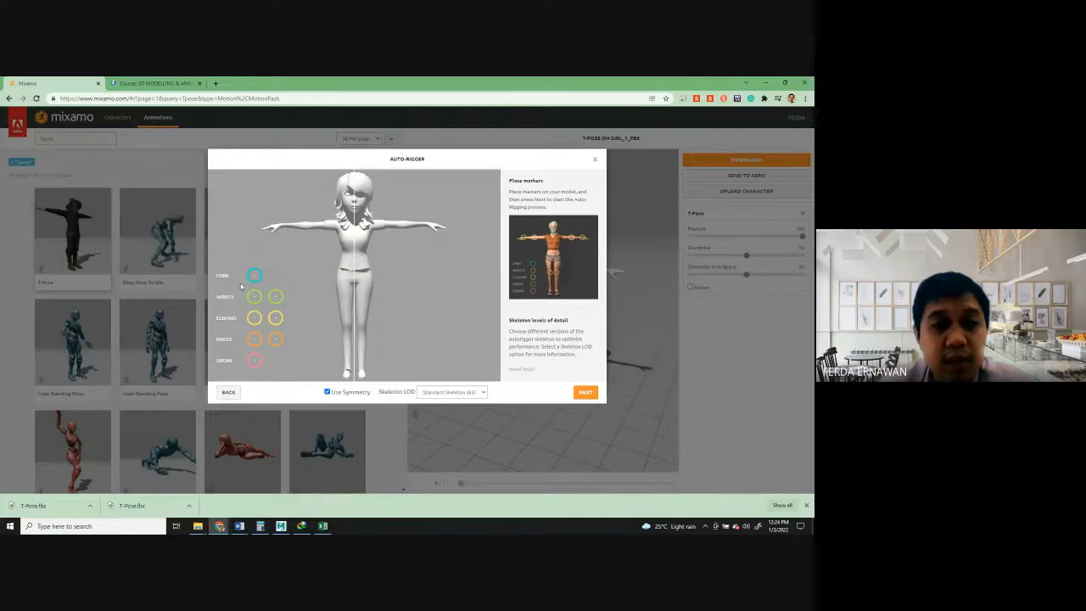
Place the auto-rigger's chin, wrist and elbow markers on the girl character with symmetry enabled.
mouse_move(254, 275)
left_mouse_down()
mouse_move(333, 242)
mouse_move(355, 215)
left_mouse_up()
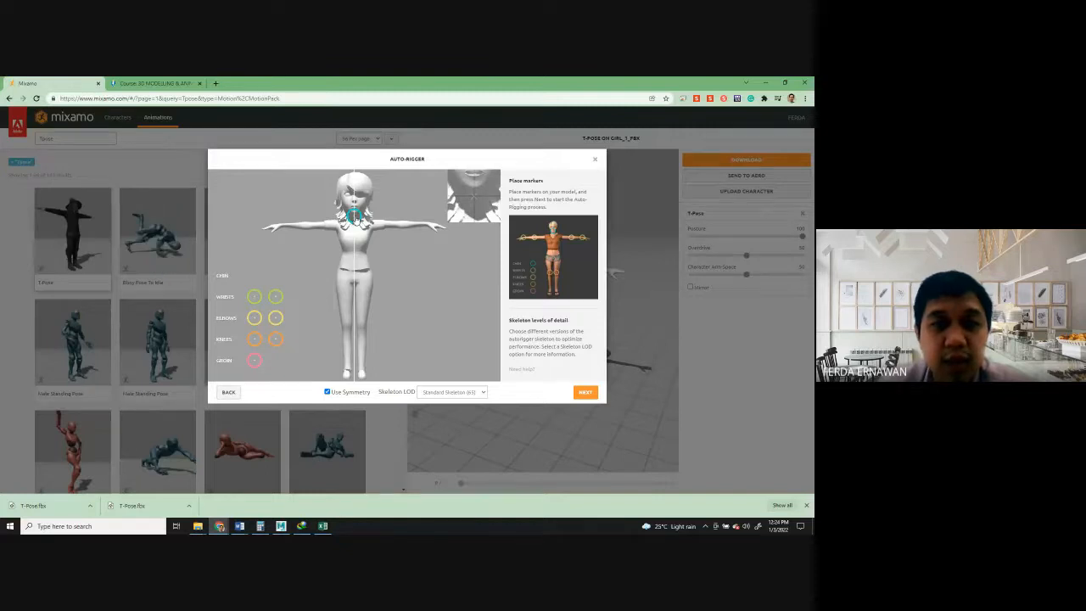
left_click_drag(356, 216, 355, 214)
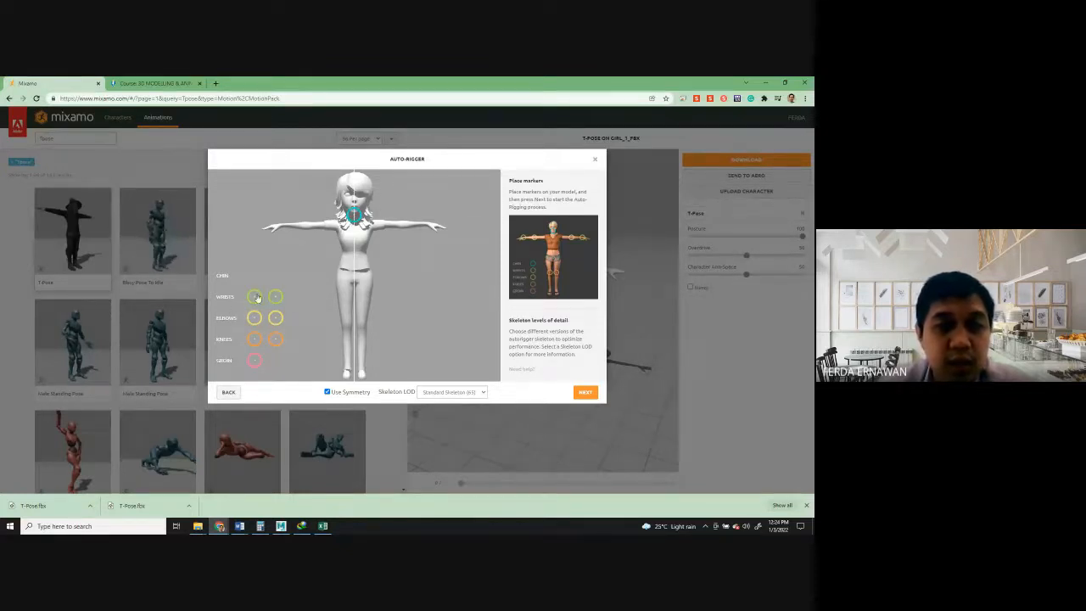
left_click_drag(275, 298, 428, 227)
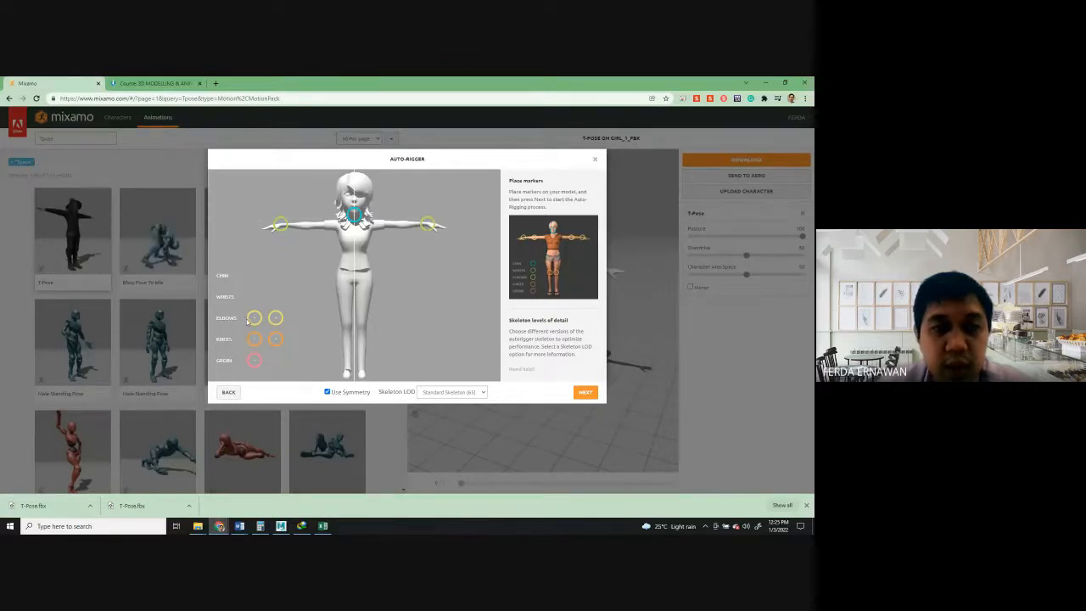
mouse_move(247, 319)
left_mouse_down()
mouse_move(369, 231)
mouse_move(401, 226)
left_mouse_up()
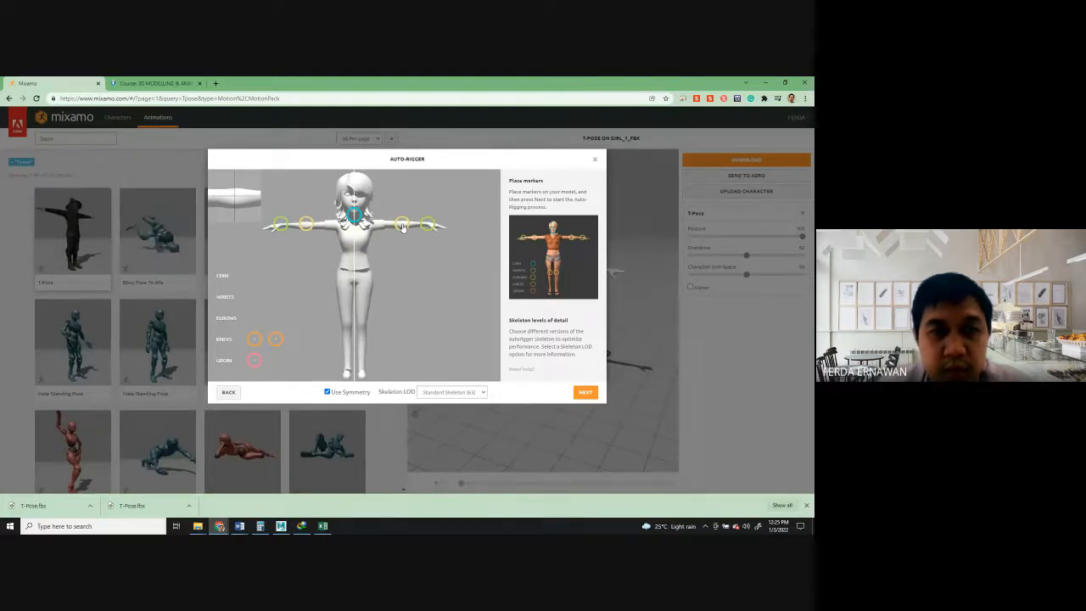
left_click_drag(404, 227, 403, 227)
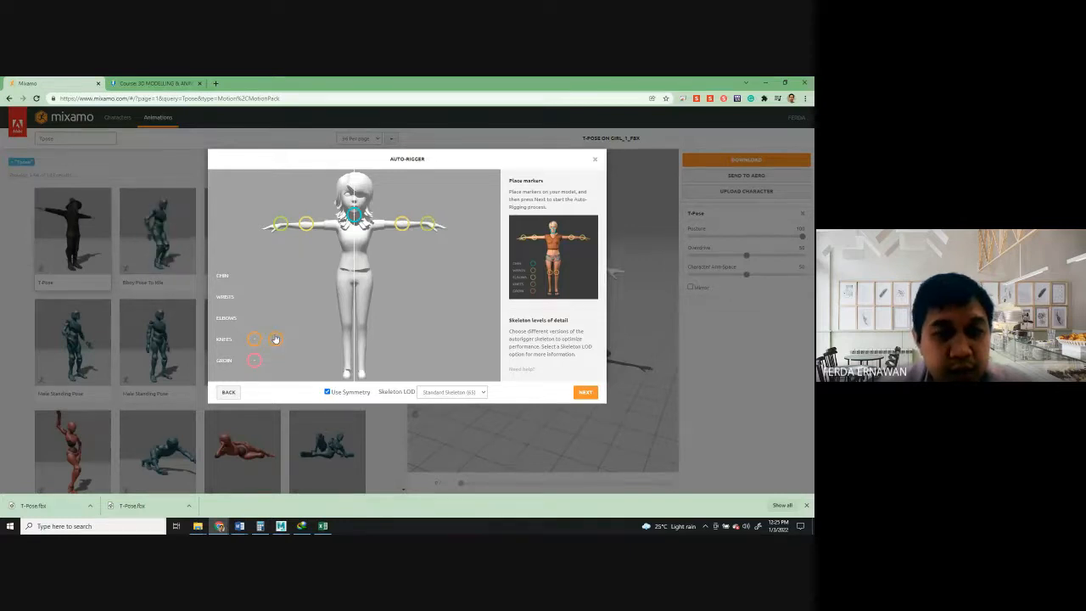
Place the knee markers on the girl's legs and the groin marker at the centre of her hips.
mouse_move(277, 341)
left_mouse_down()
mouse_move(360, 316)
mouse_move(363, 328)
left_mouse_up()
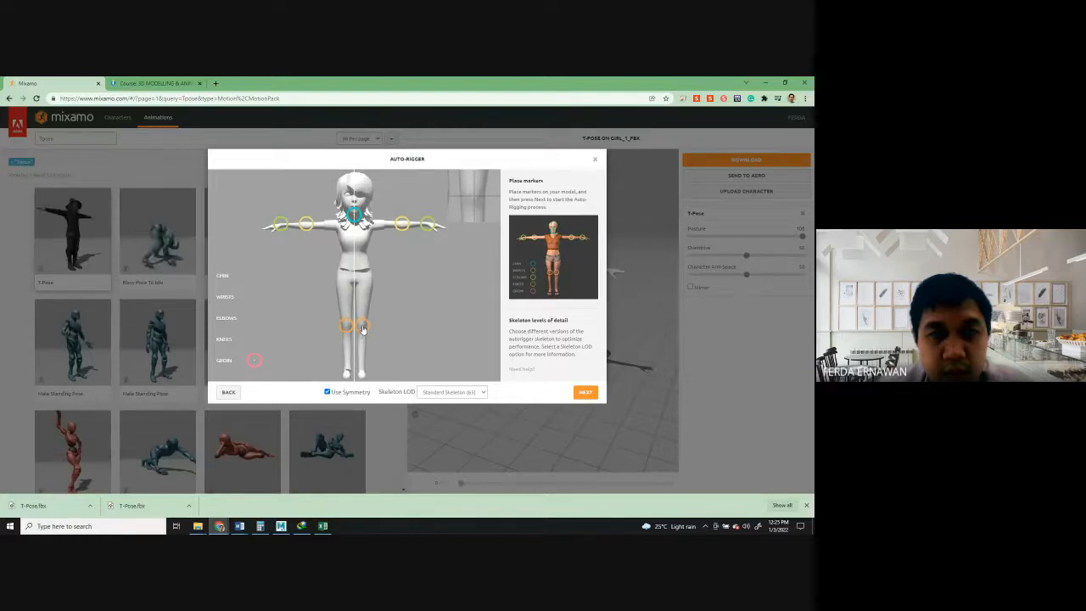
left_click_drag(362, 329, 362, 329)
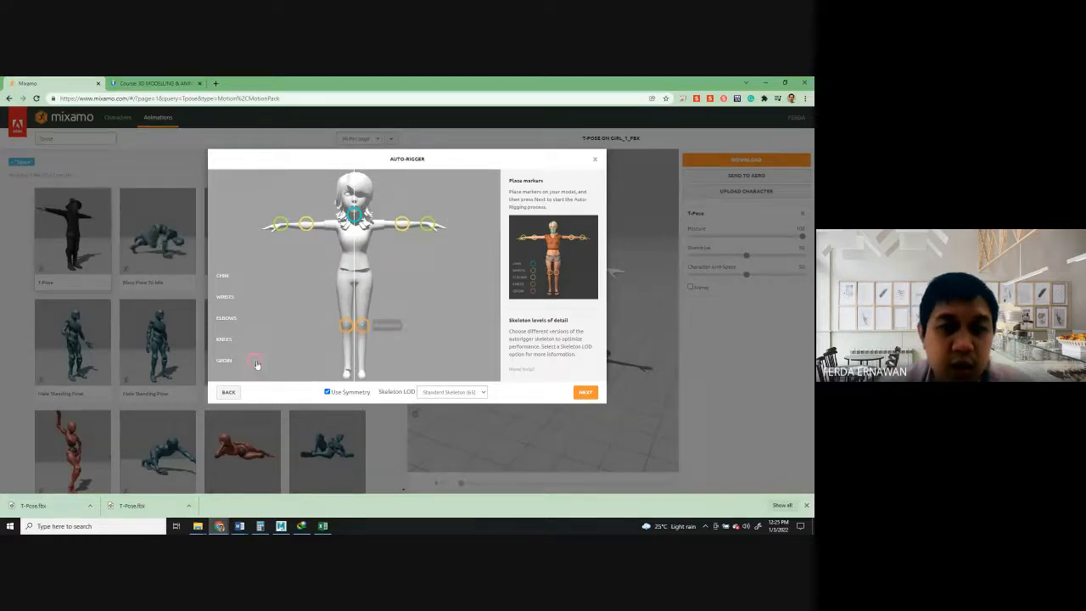
left_click_drag(252, 363, 355, 275)
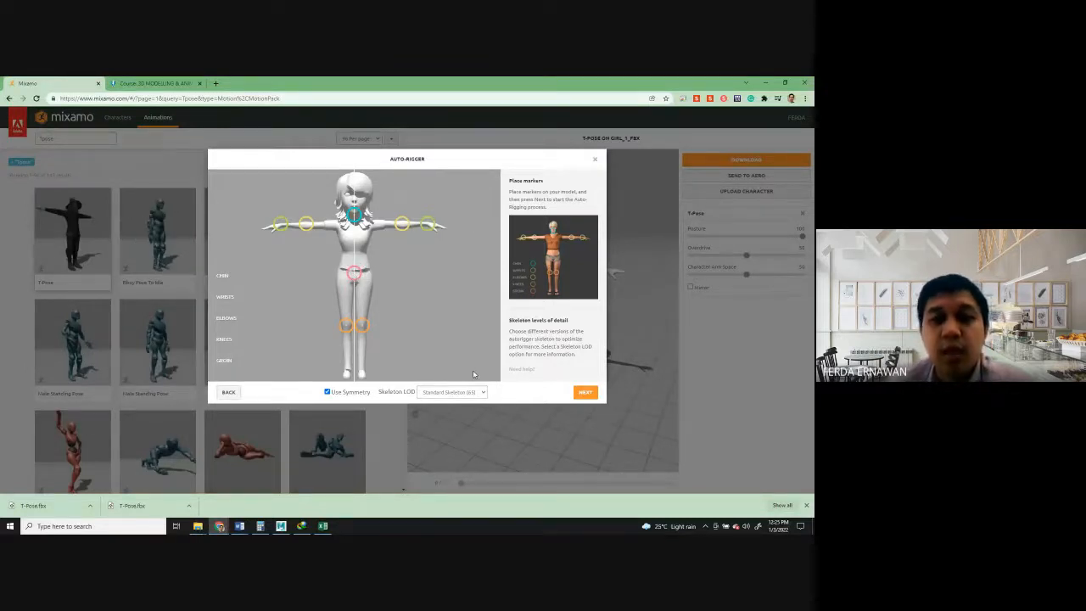
Run the auto-rigging with the Standard Skeleton (65) and accept the rigged girl as the current character.
left_click(587, 393)
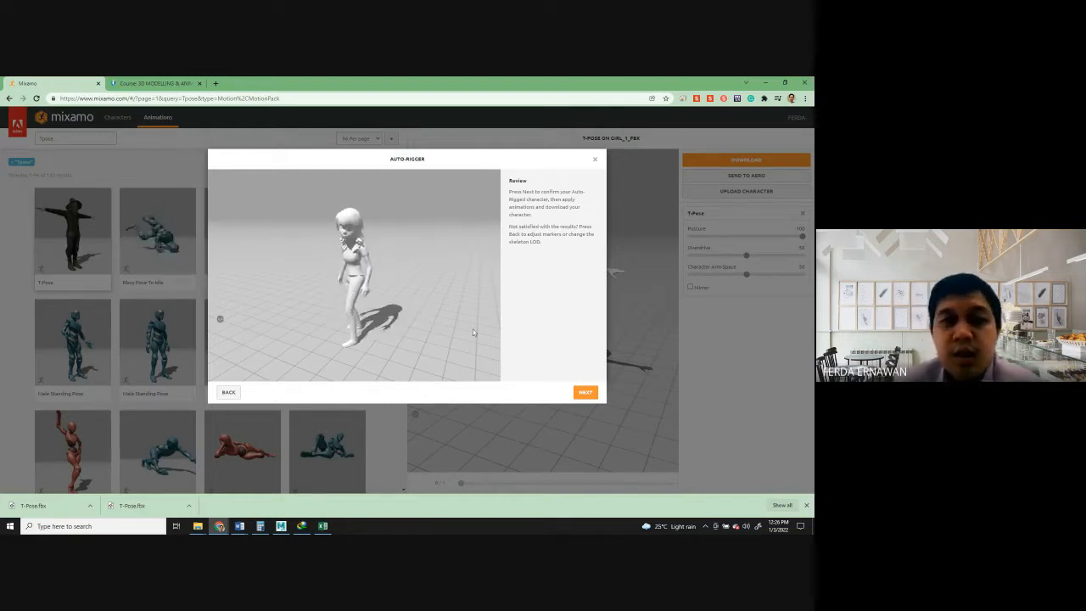
left_click(581, 394)
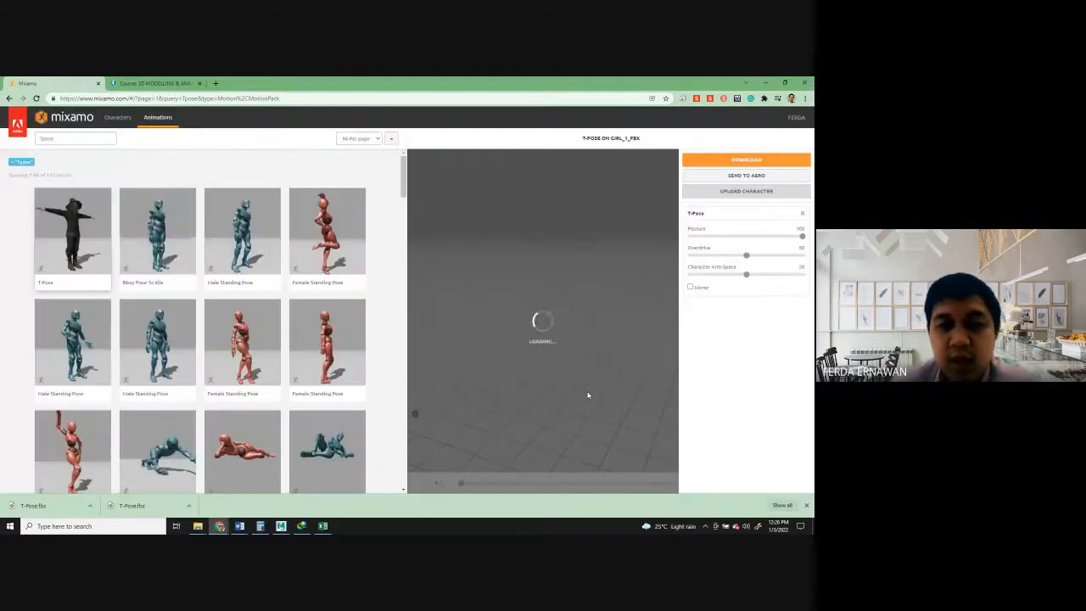
left_click(585, 393)
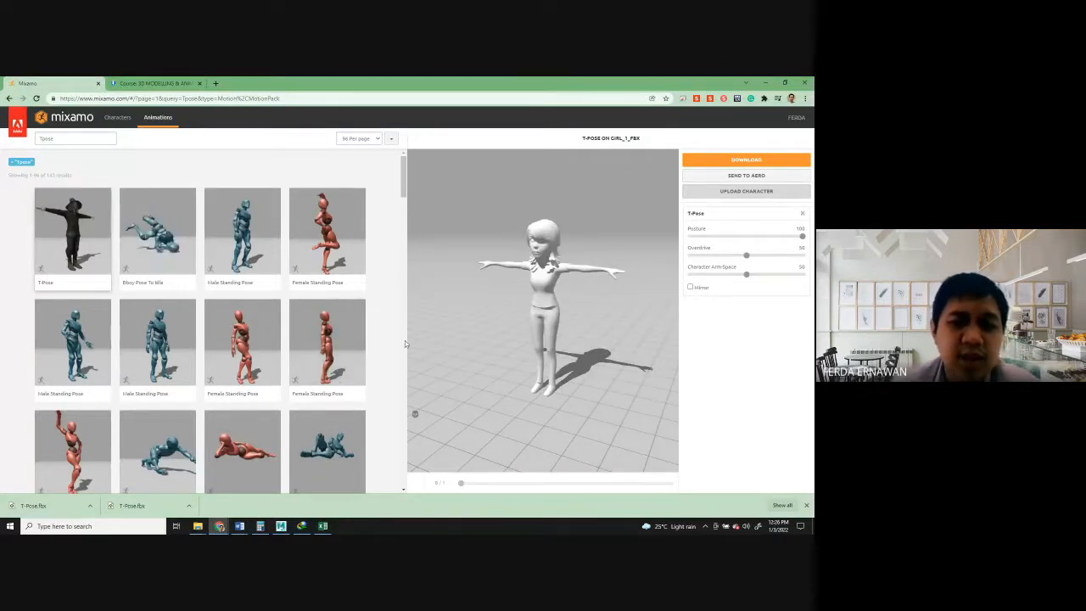
Look through the first page of pose animations for one to try on the rigged girl.
scroll(284, 365, "down", 3)
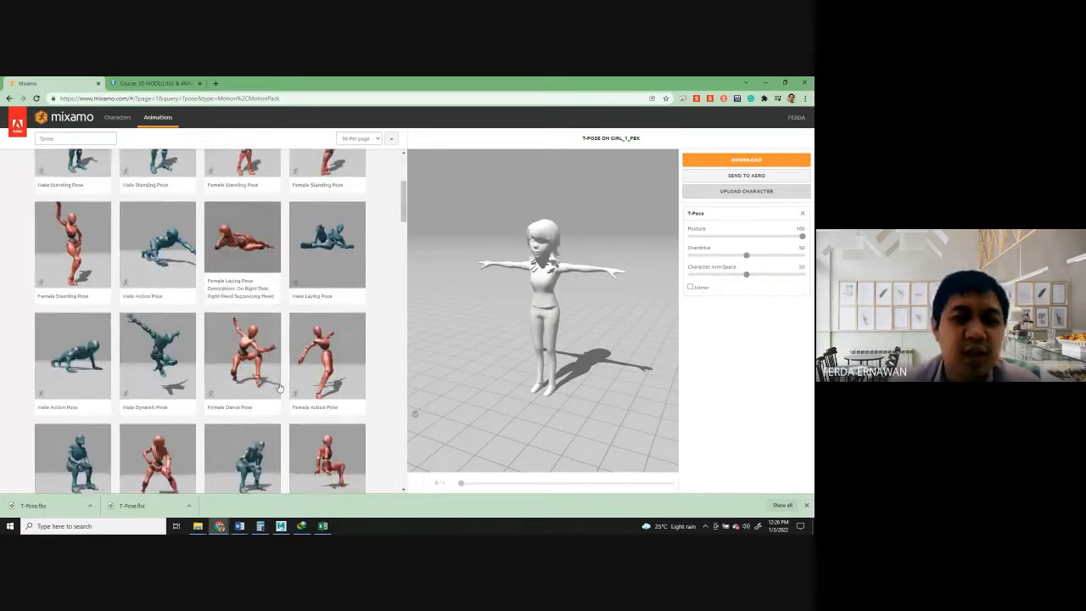
scroll(189, 366, "up", 2)
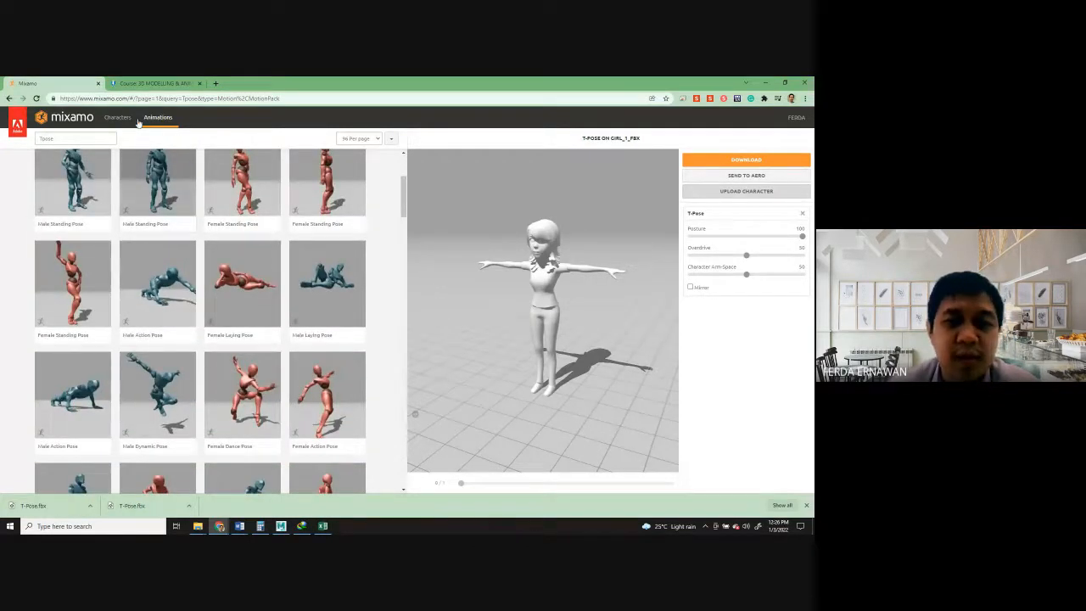
scroll(179, 290, "down", 3)
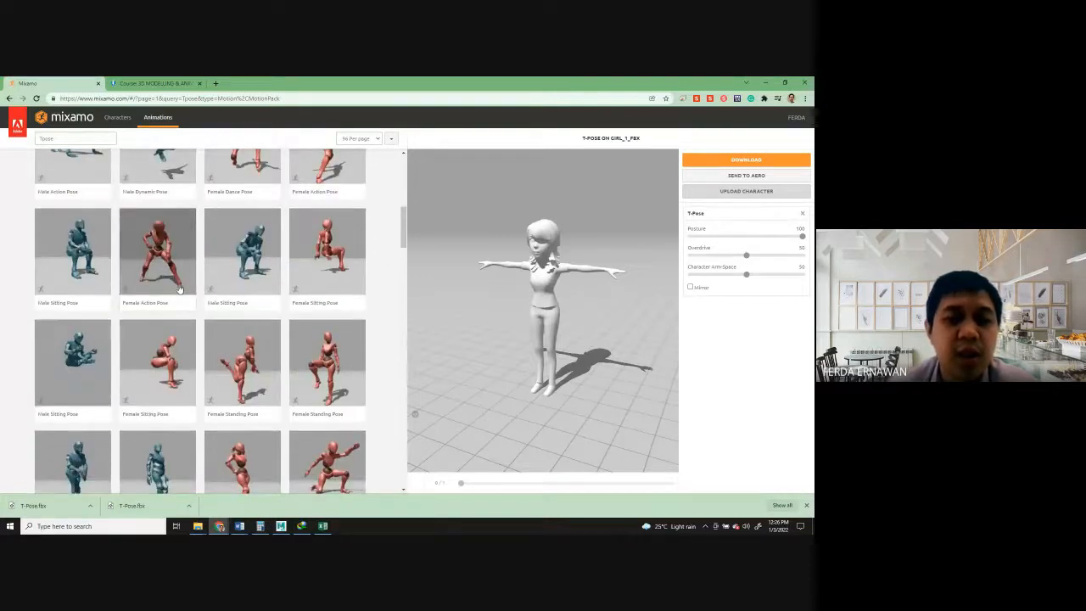
scroll(259, 272, "down", 3)
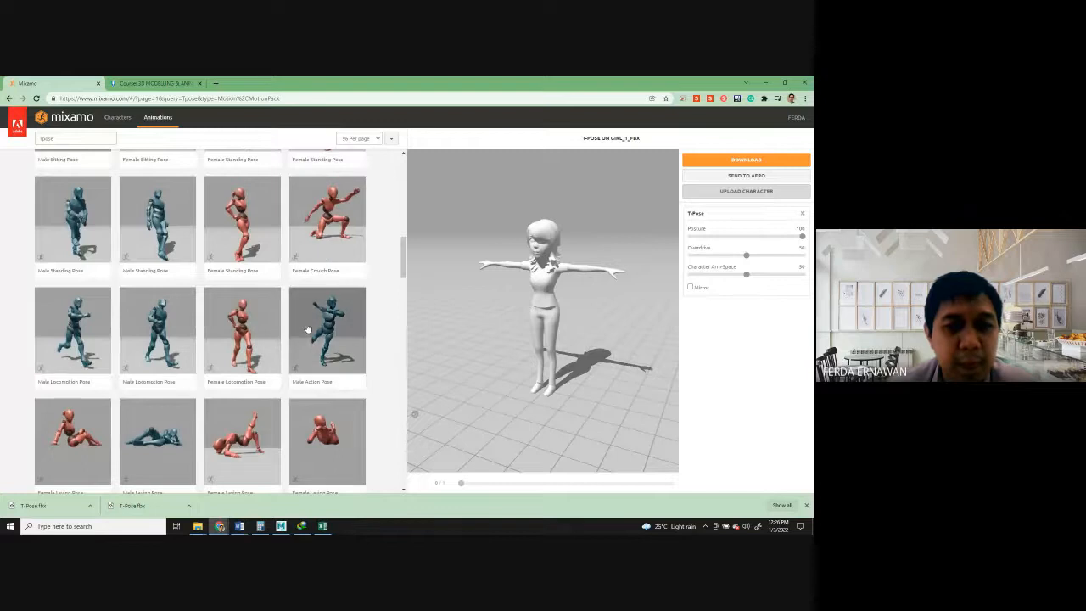
scroll(307, 328, "down", 2)
scroll(307, 328, "down", 1)
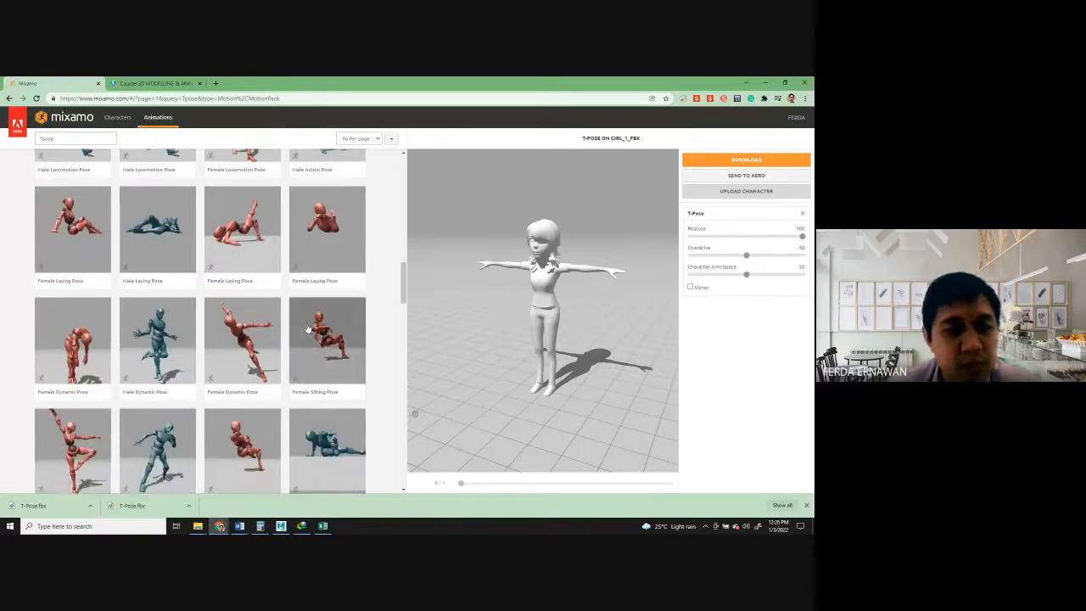
scroll(307, 328, "down", 4)
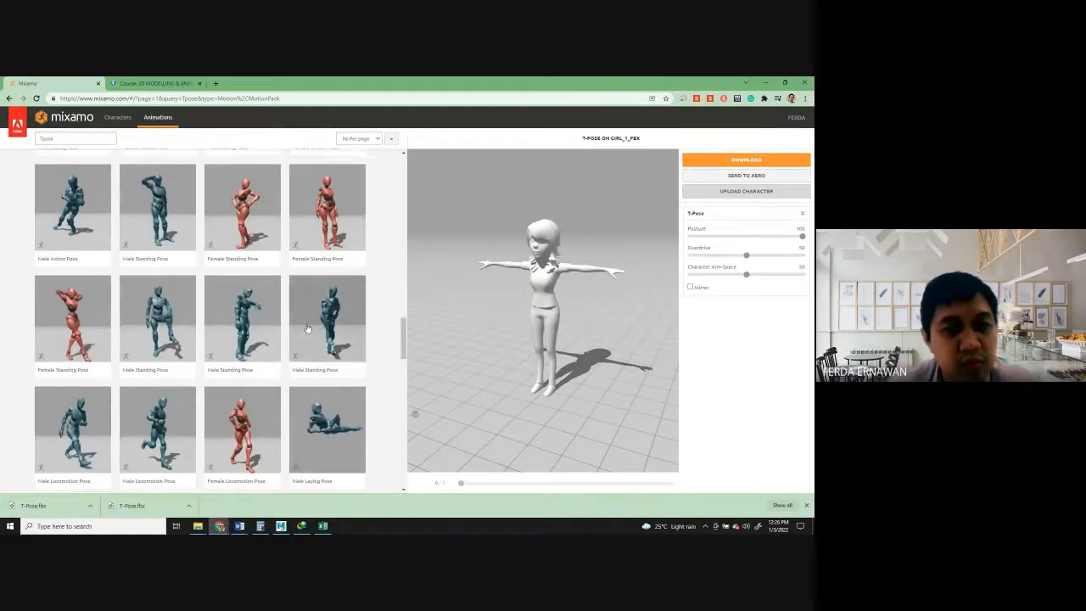
scroll(301, 330, "down", 8)
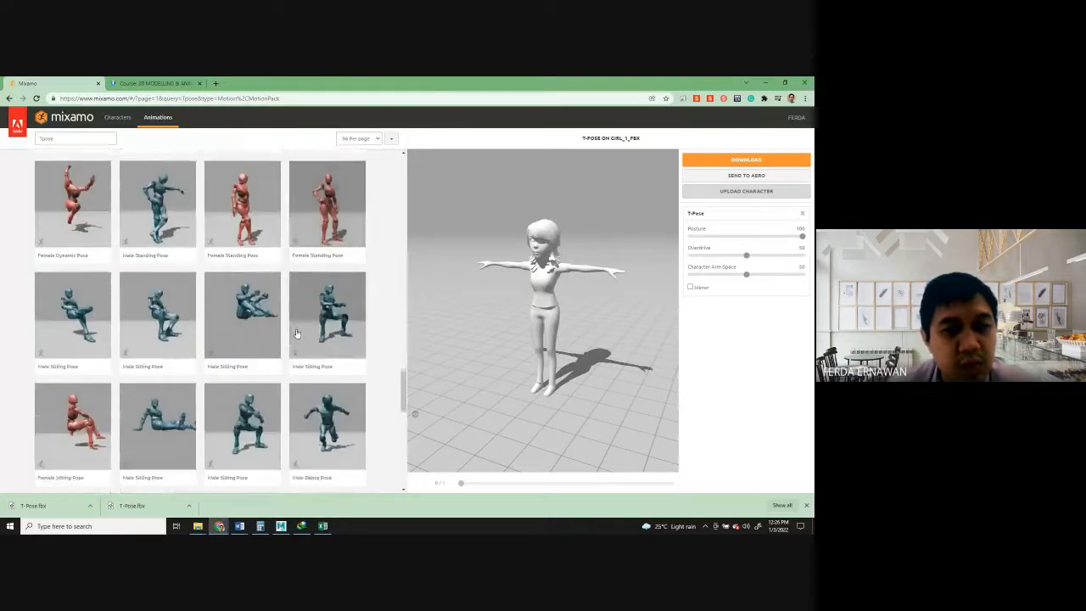
scroll(296, 332, "down", 4)
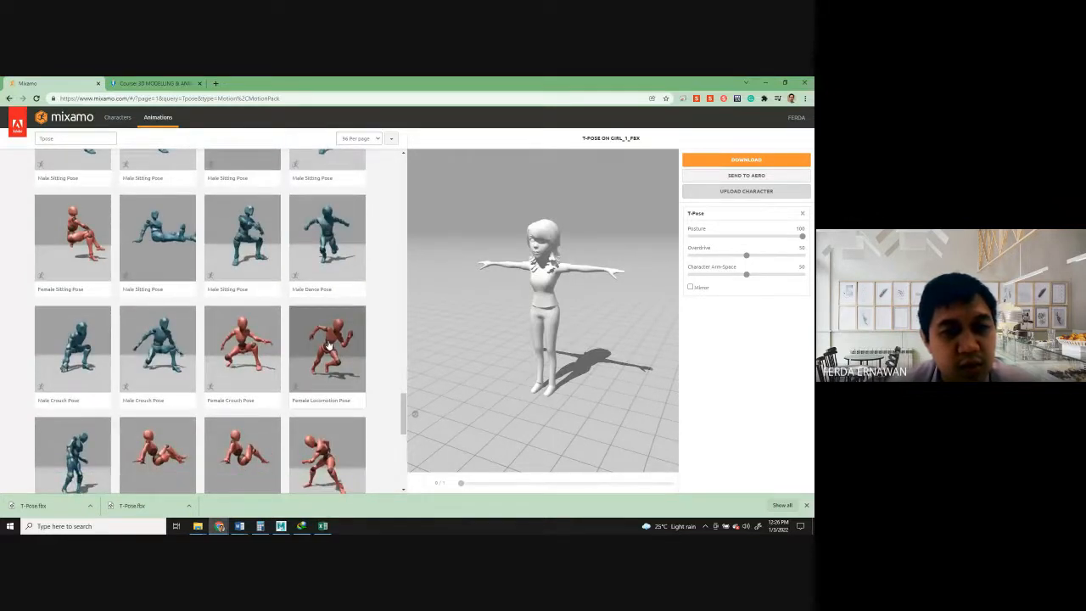
scroll(329, 344, "down", 5)
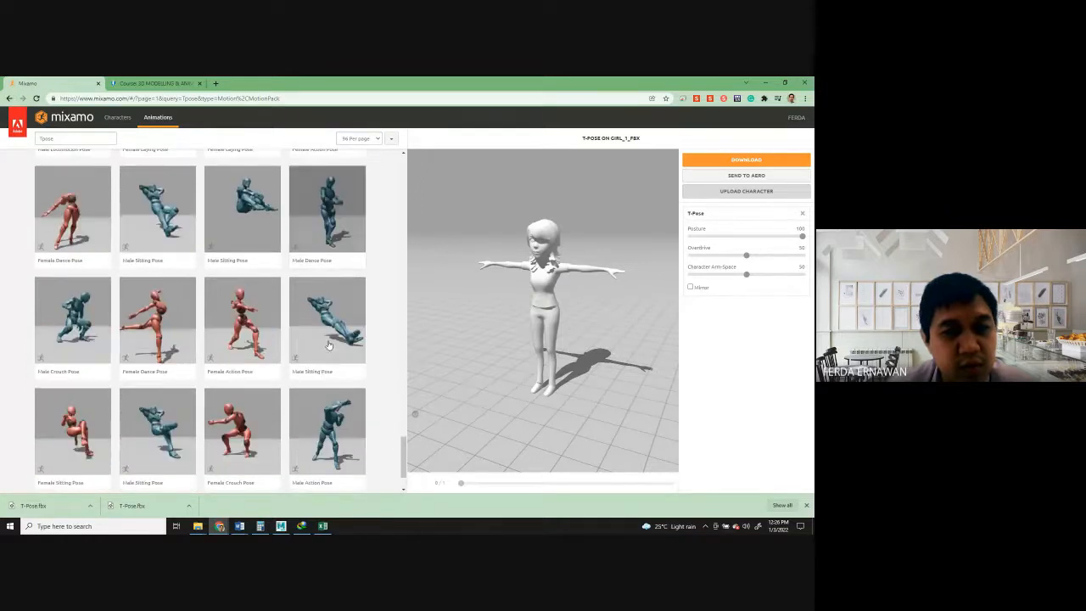
scroll(329, 344, "down", 1)
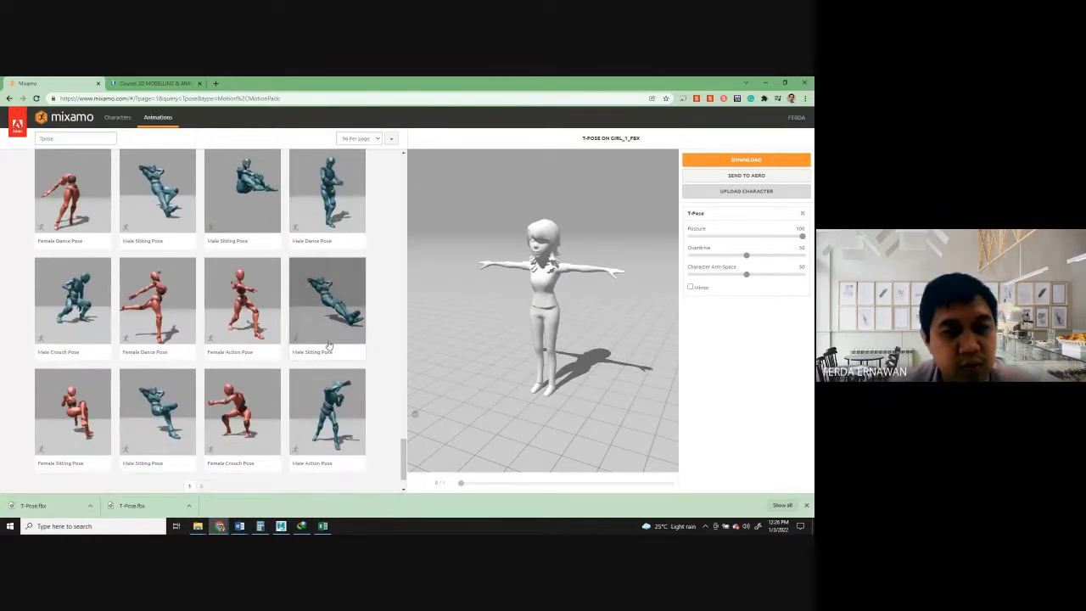
scroll(201, 442, "down", 1)
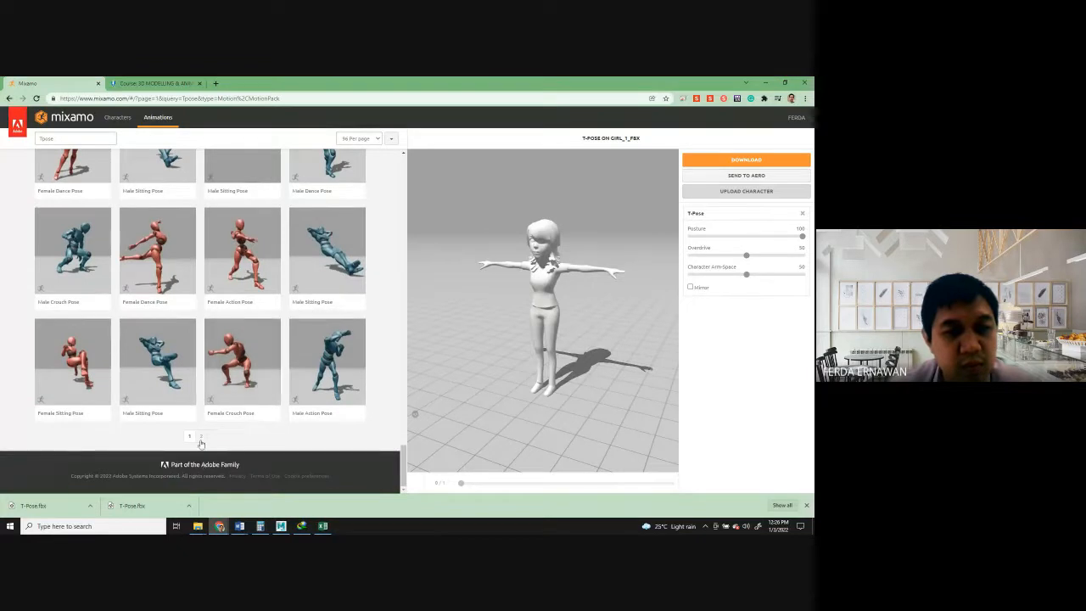
Apply a Female Action Pose with one arm raised from the second results page to the girl character.
left_click(201, 438)
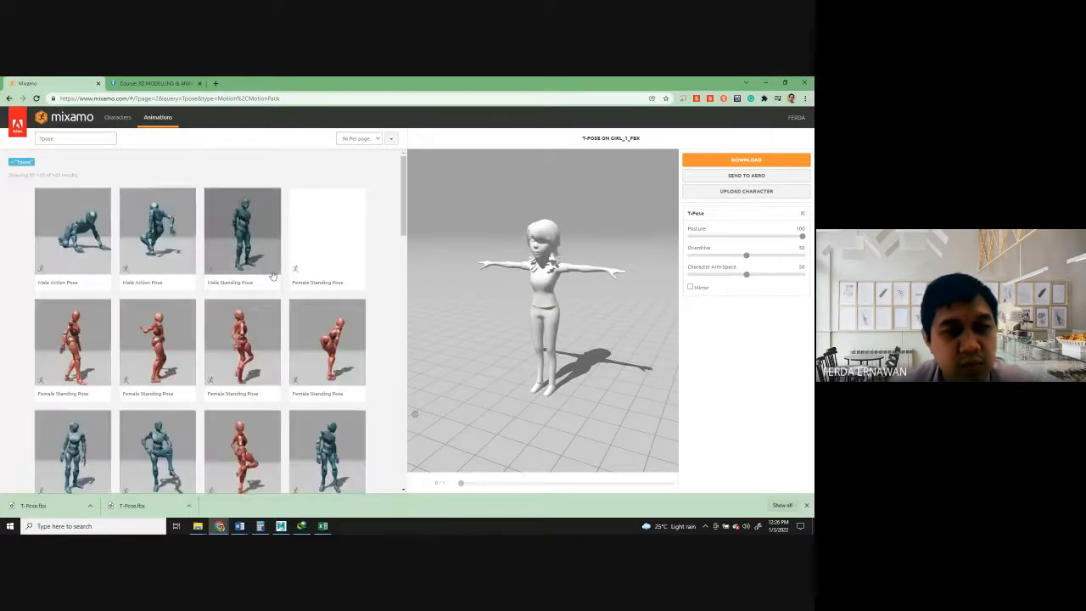
scroll(273, 275, "down", 5)
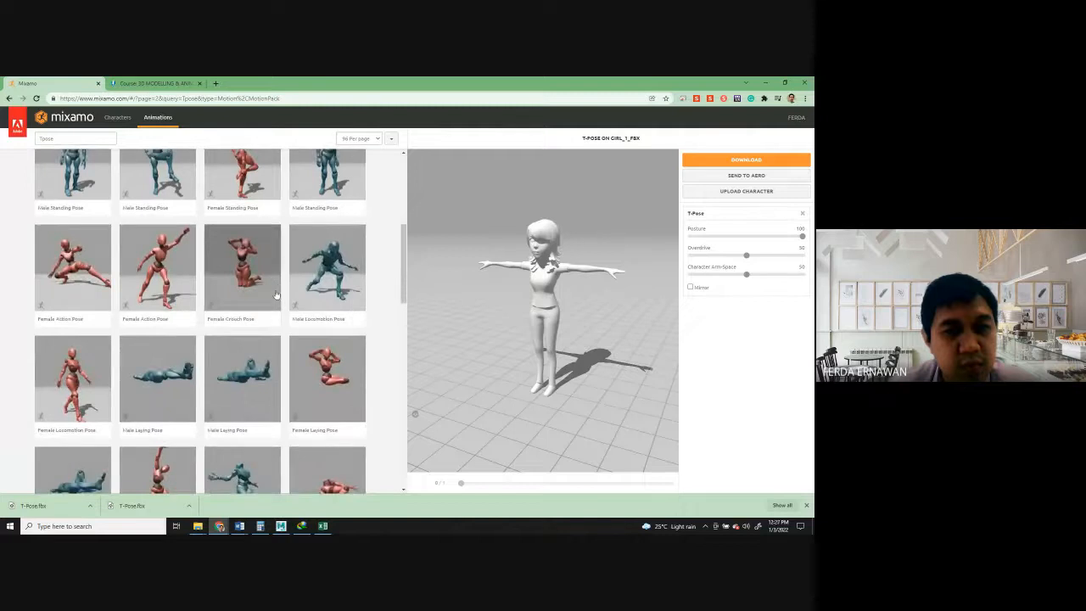
left_click(170, 272)
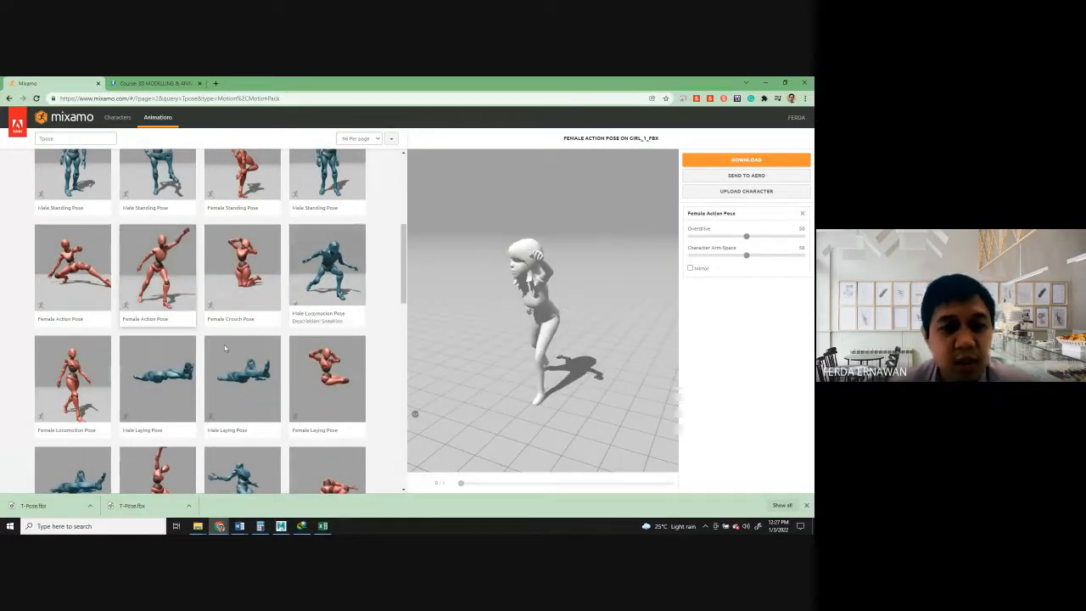
Return to the start of the pose results and browse them for another pose to try on the girl.
scroll(160, 323, "down", 1)
scroll(158, 295, "up", 2)
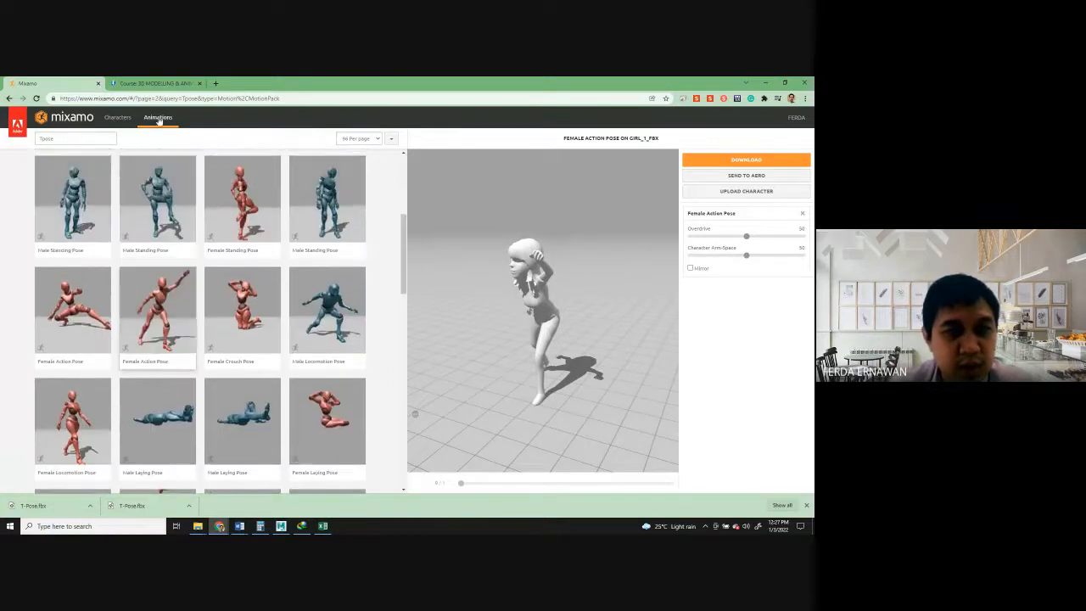
left_click(159, 118)
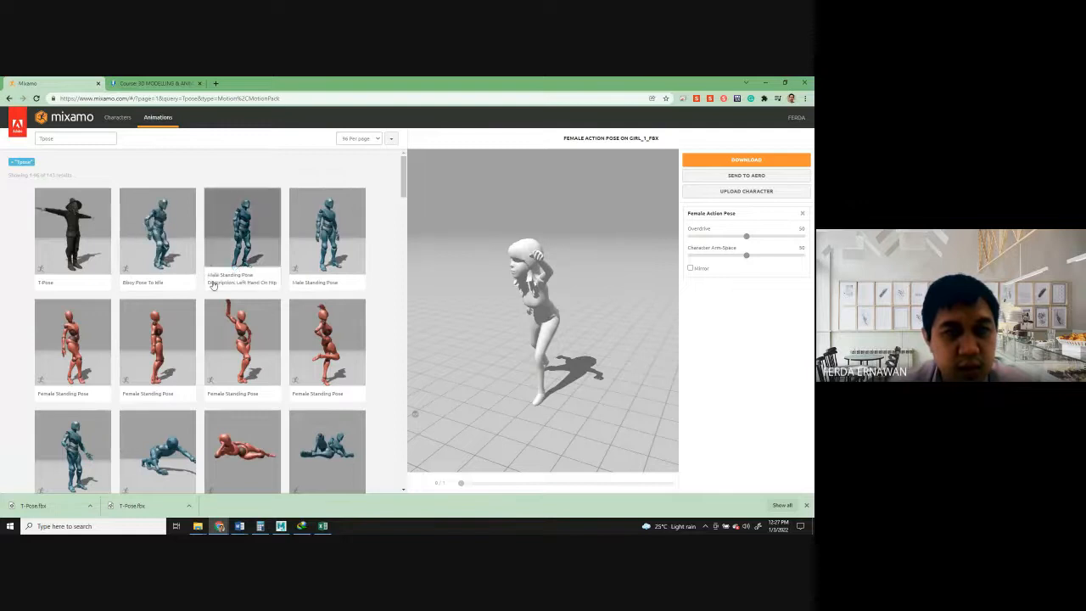
scroll(221, 269, "down", 10)
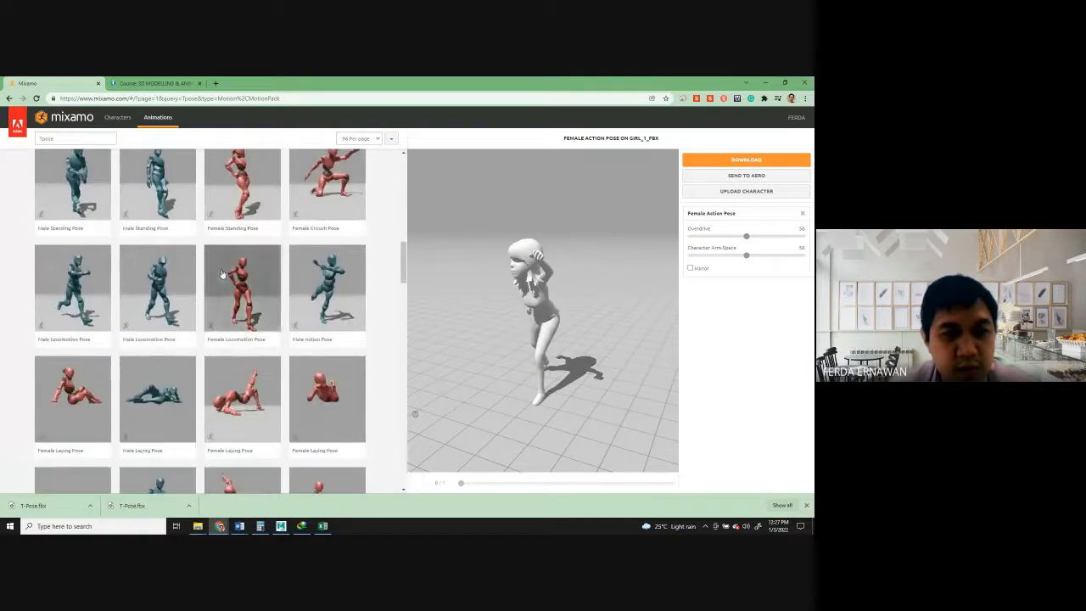
scroll(222, 269, "down", 5)
scroll(253, 396, "down", 5)
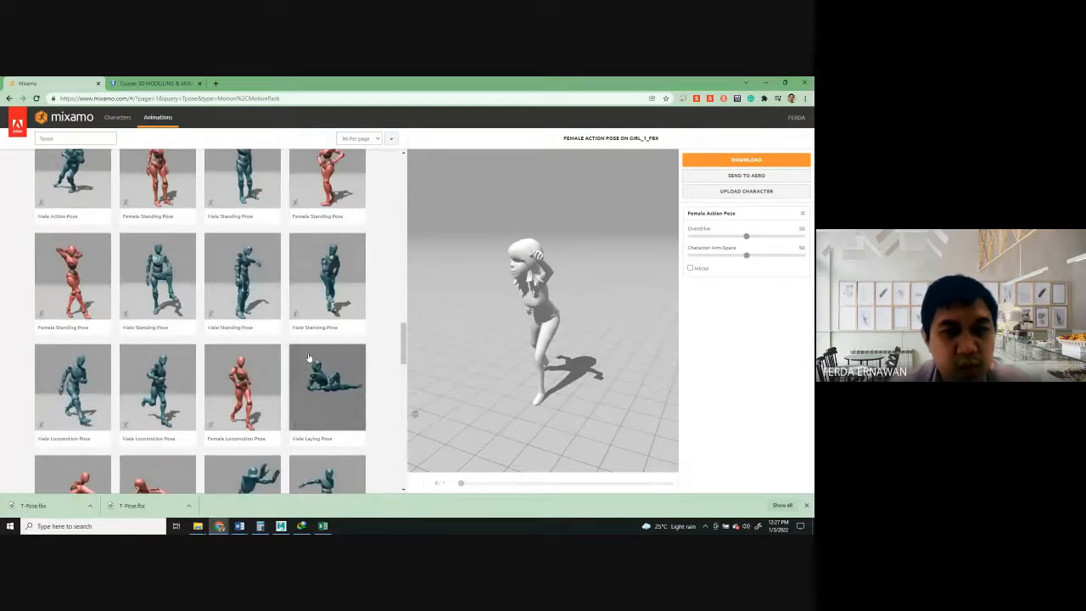
scroll(308, 353, "up", 5)
Filter the pose results by the Dance genre and apply Bboy Pose To Idle to the girl character.
left_click(66, 140)
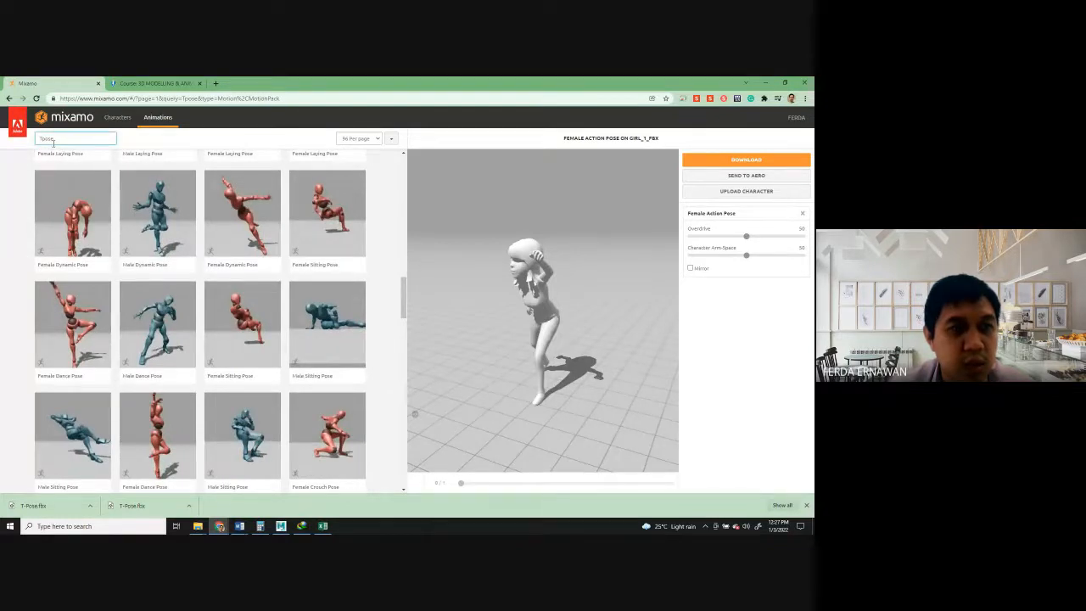
left_click(54, 143)
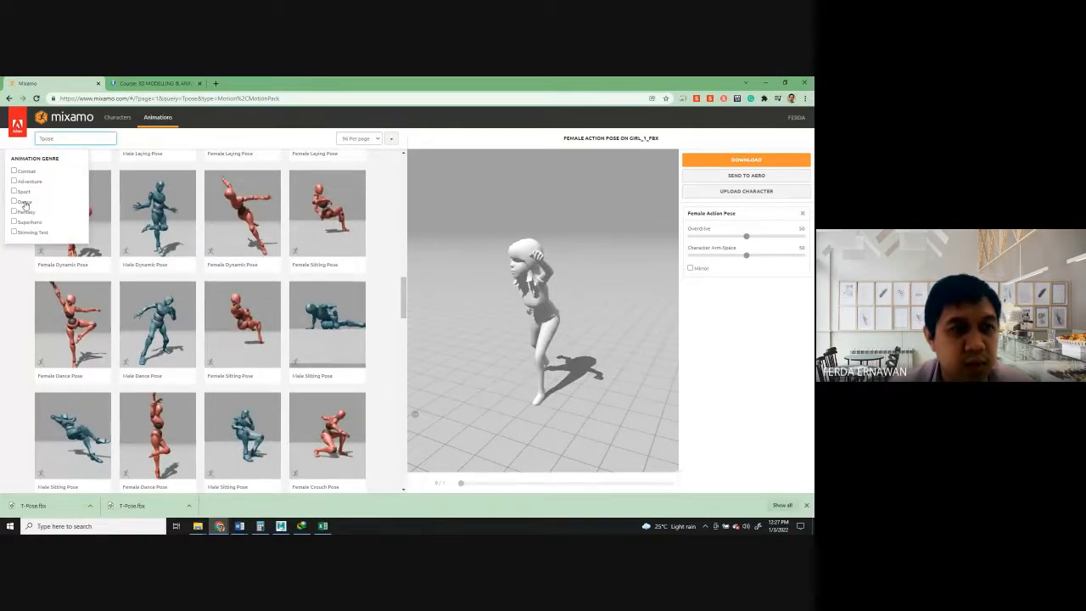
left_click(24, 202)
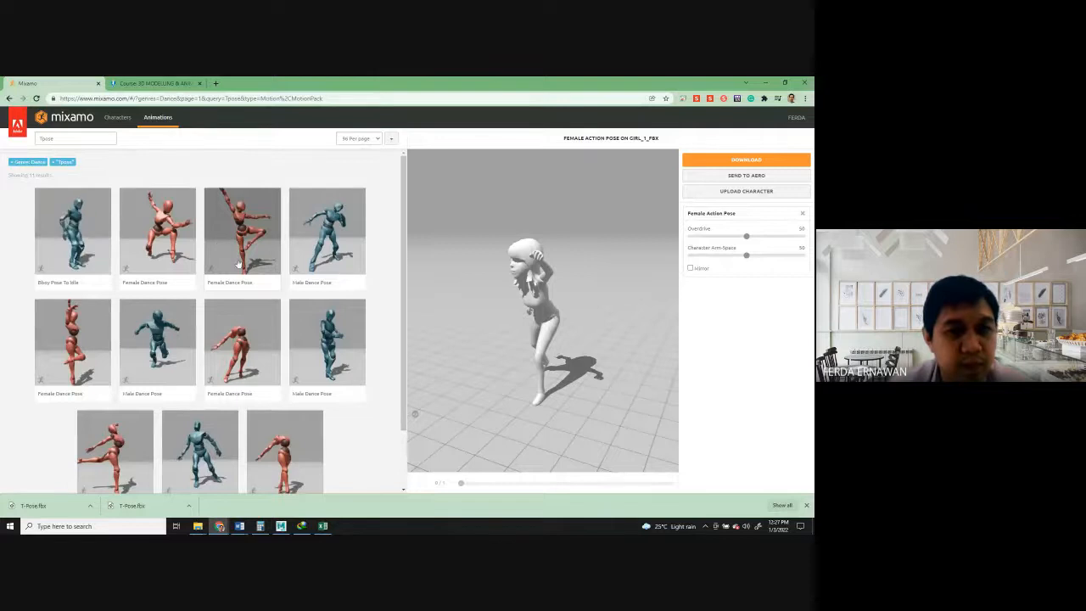
scroll(240, 265, "down", 1)
scroll(347, 269, "up", 1)
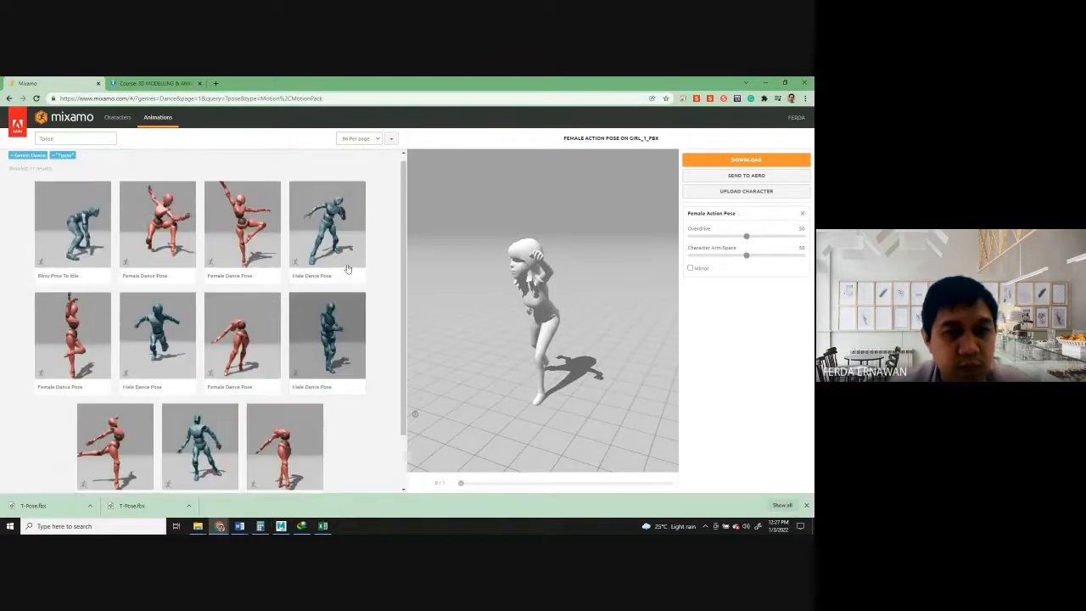
left_click(71, 226)
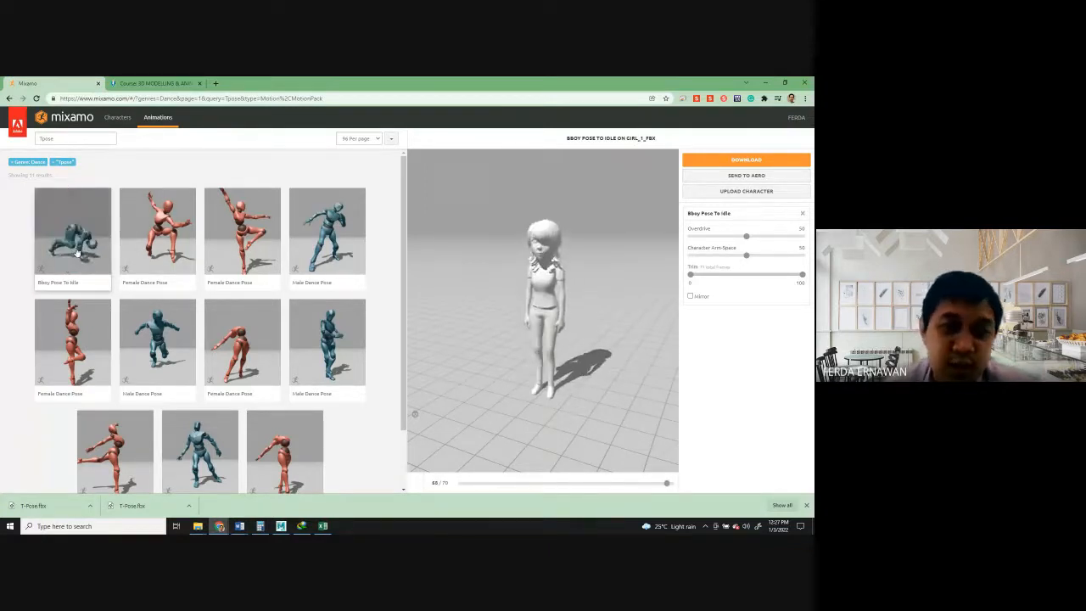
Clear the Tpose search and the Dance genre filter, and apply the Capoeira animation to the girl.
left_click(53, 162)
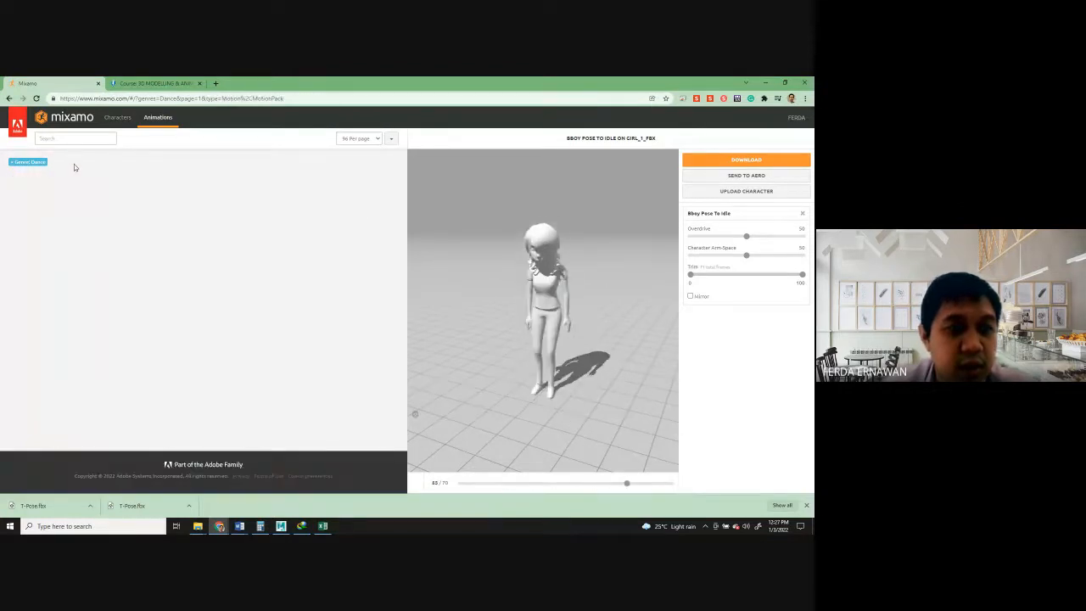
left_click(36, 163)
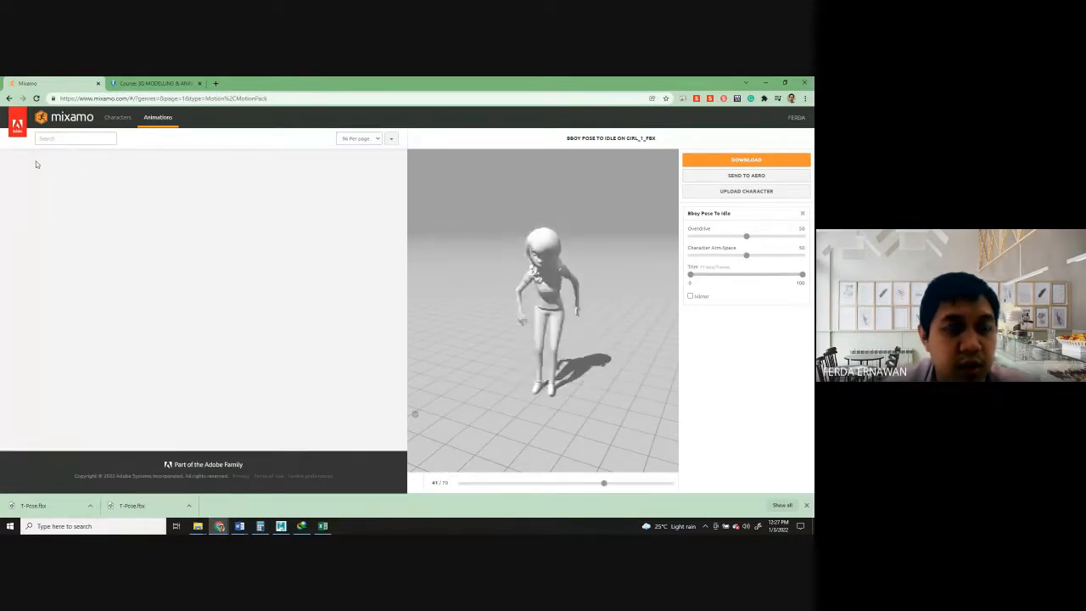
left_click(64, 138)
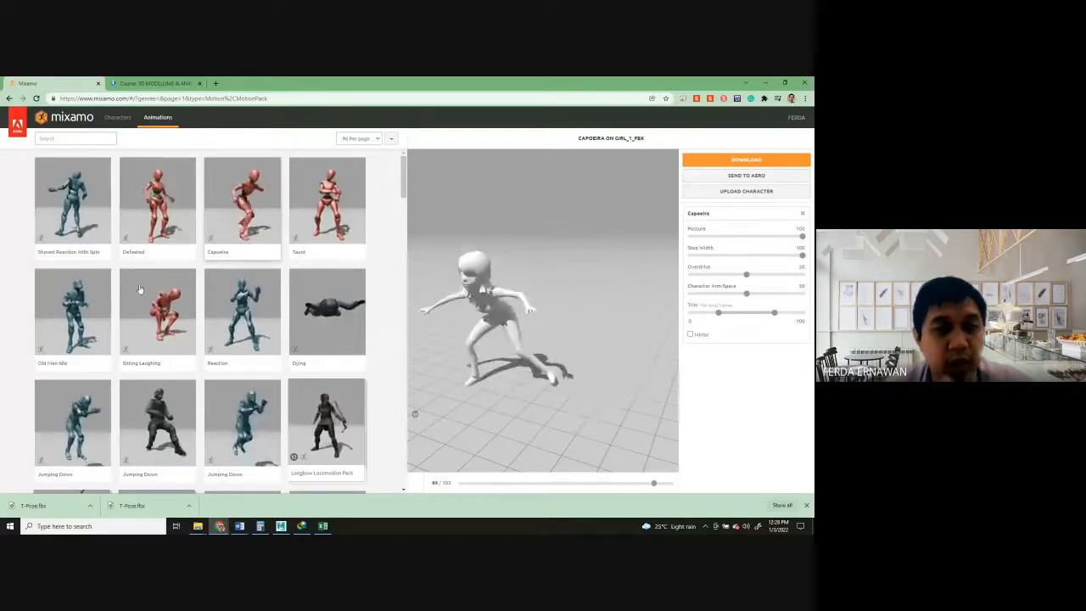
Try the Flair animation and the Brooklyn Uprock animation from the full list on the girl character.
scroll(258, 360, "down", 5)
scroll(259, 362, "down", 5)
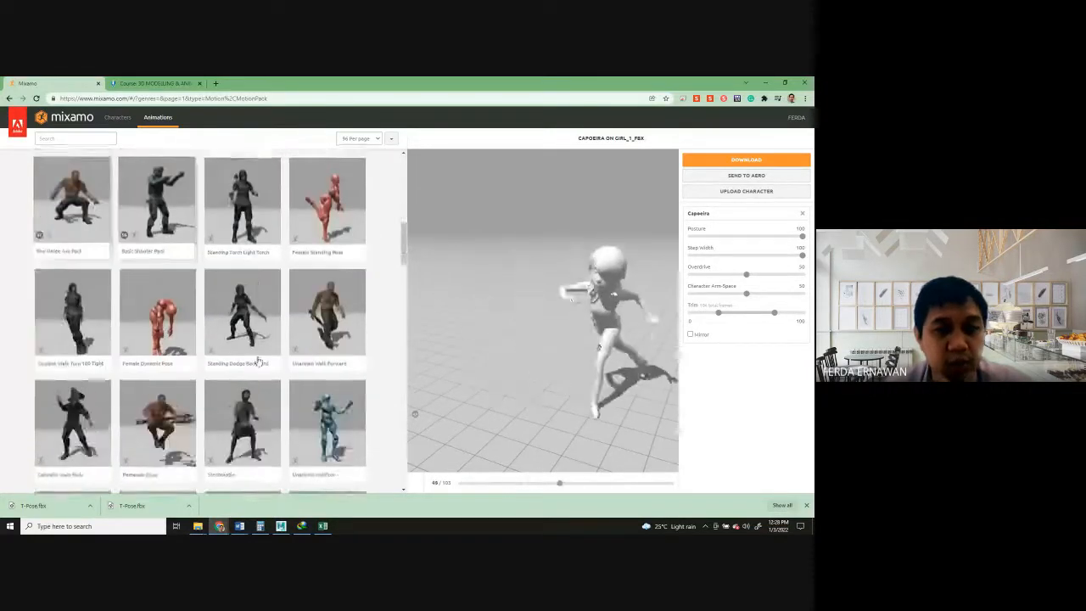
scroll(260, 363, "down", 10)
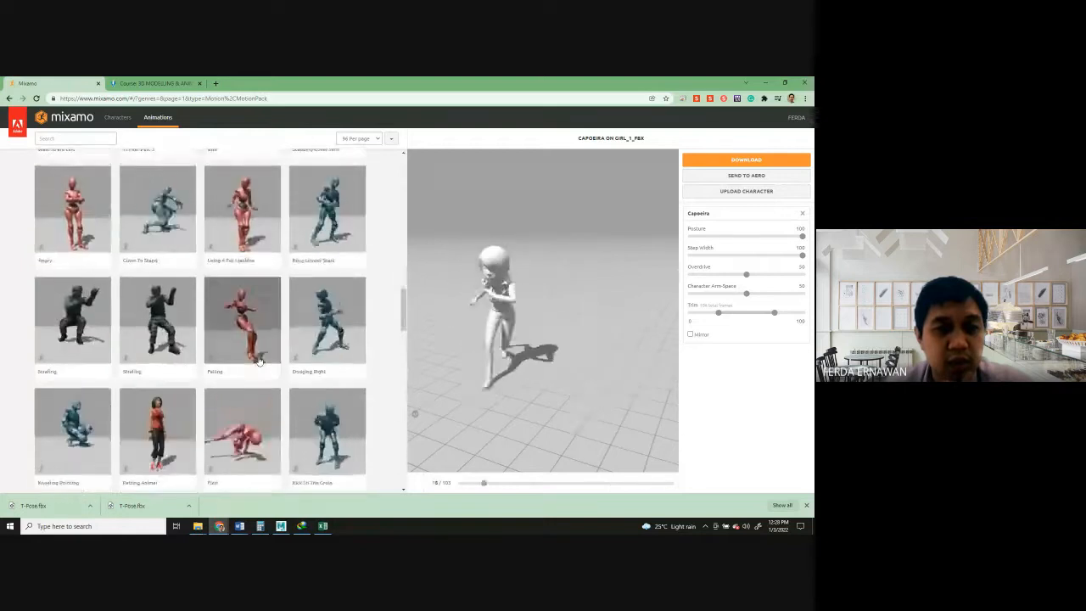
left_click(240, 390)
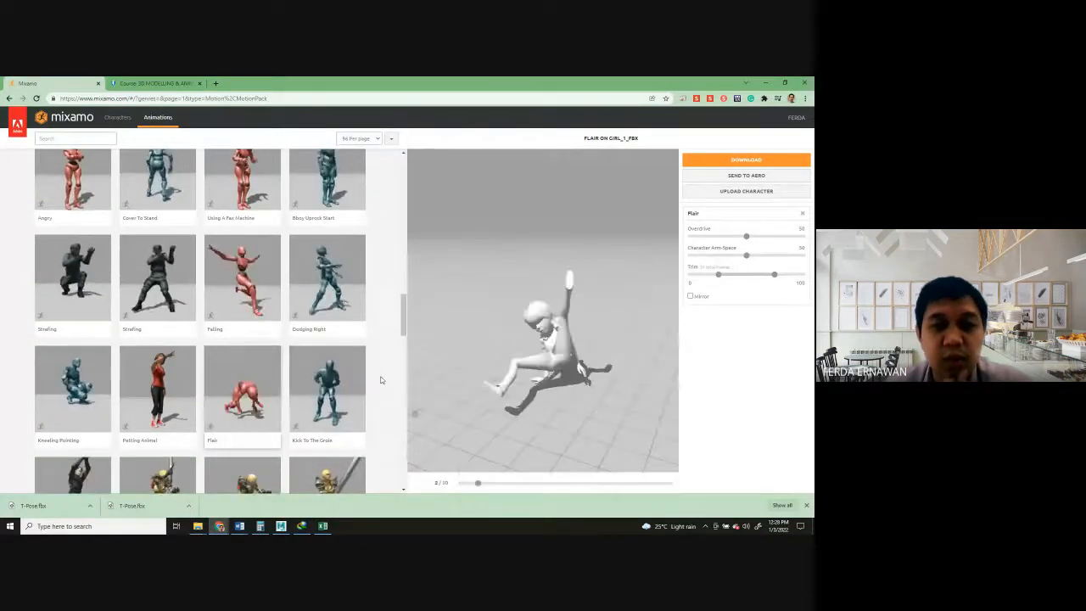
scroll(195, 325, "down", 4)
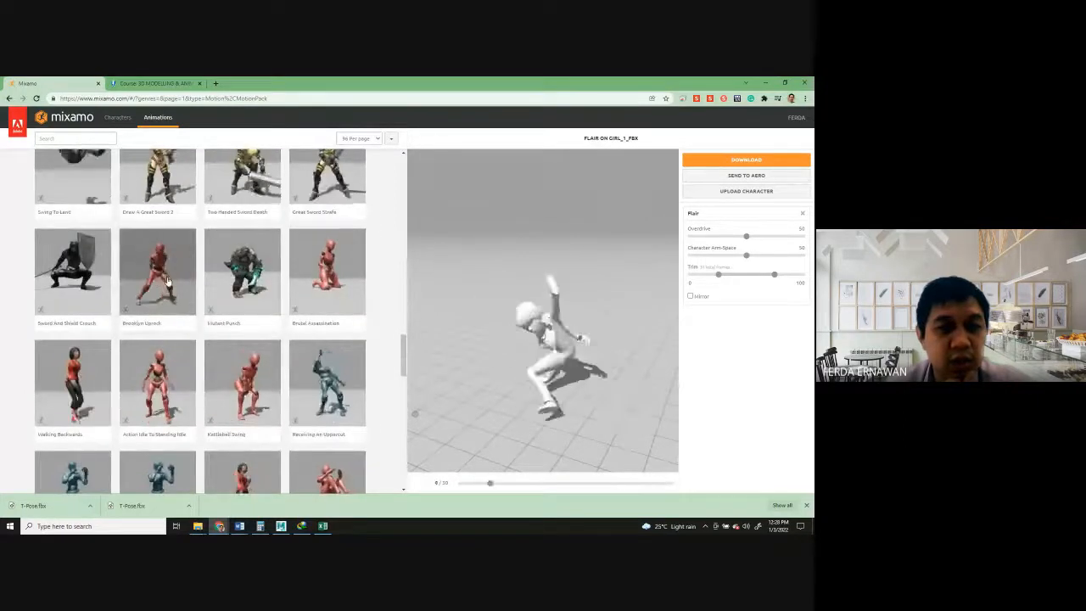
left_click(163, 271)
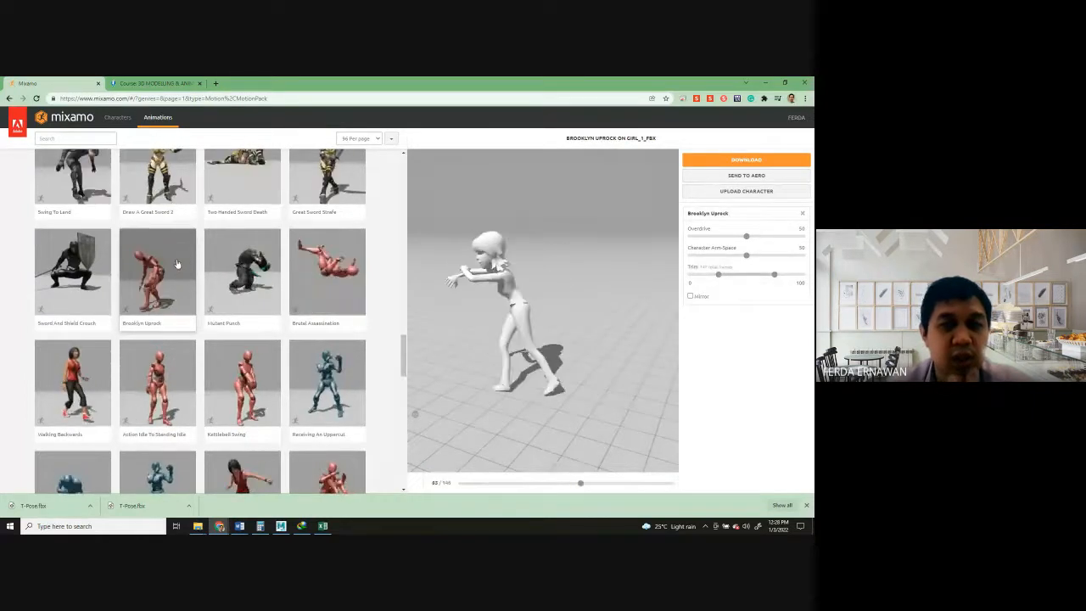
Apply the T-Pose found by searching for "tpose" and download the girl as FBX Binary with skin, 30 frames per second and no keyframe reduction.
scroll(224, 216, "up", 15)
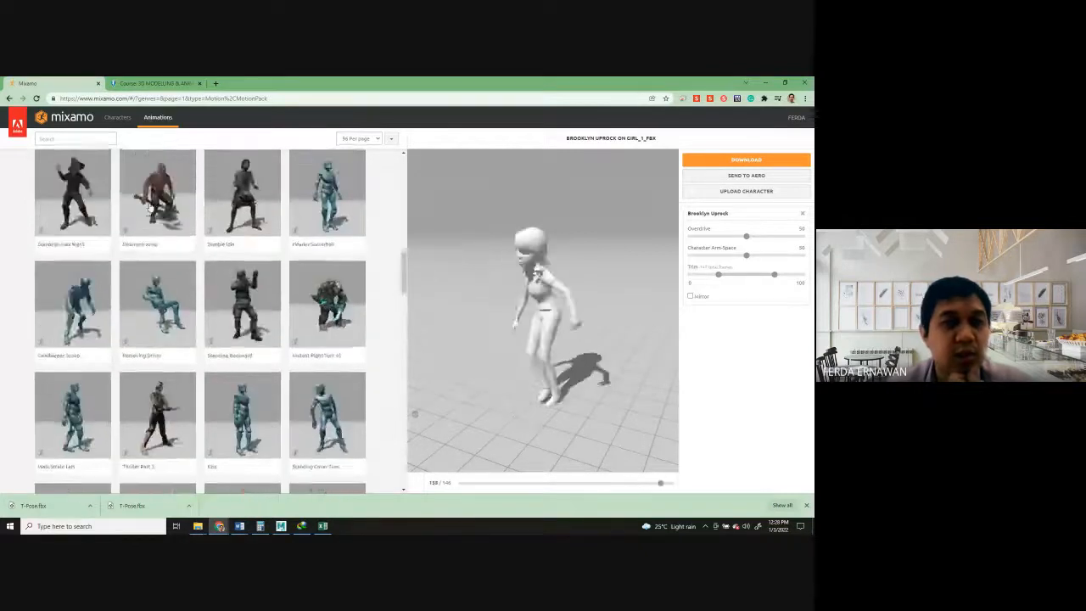
left_click(66, 140)
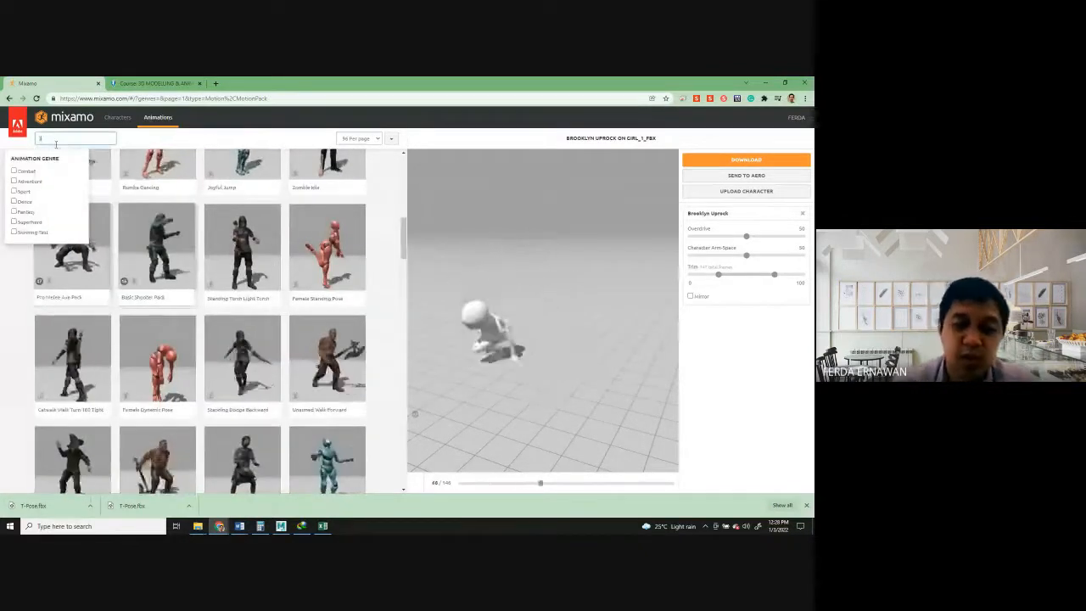
type("tpose")
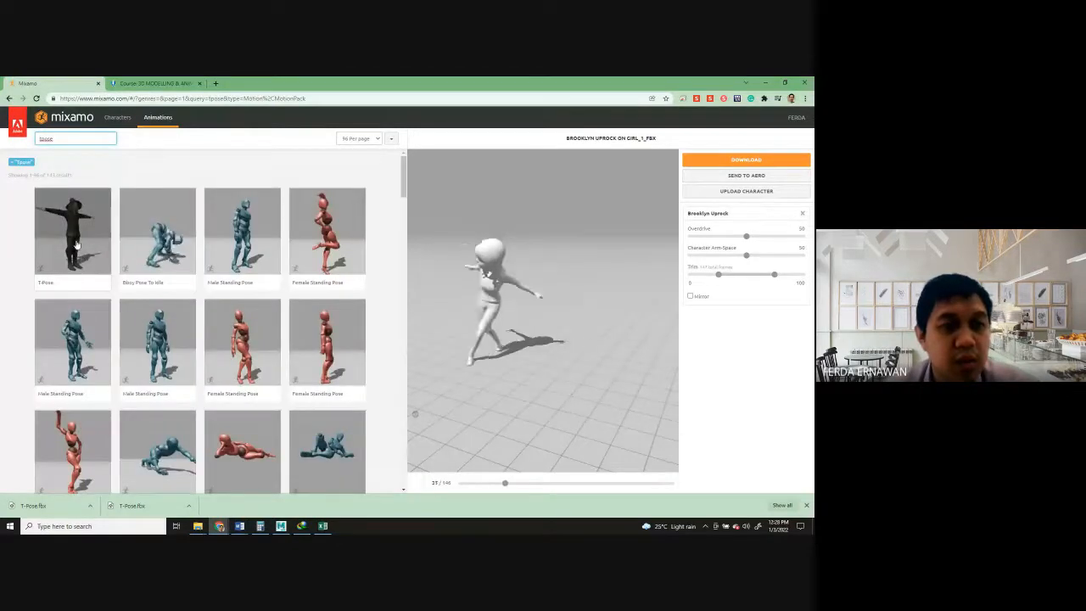
left_click(49, 242)
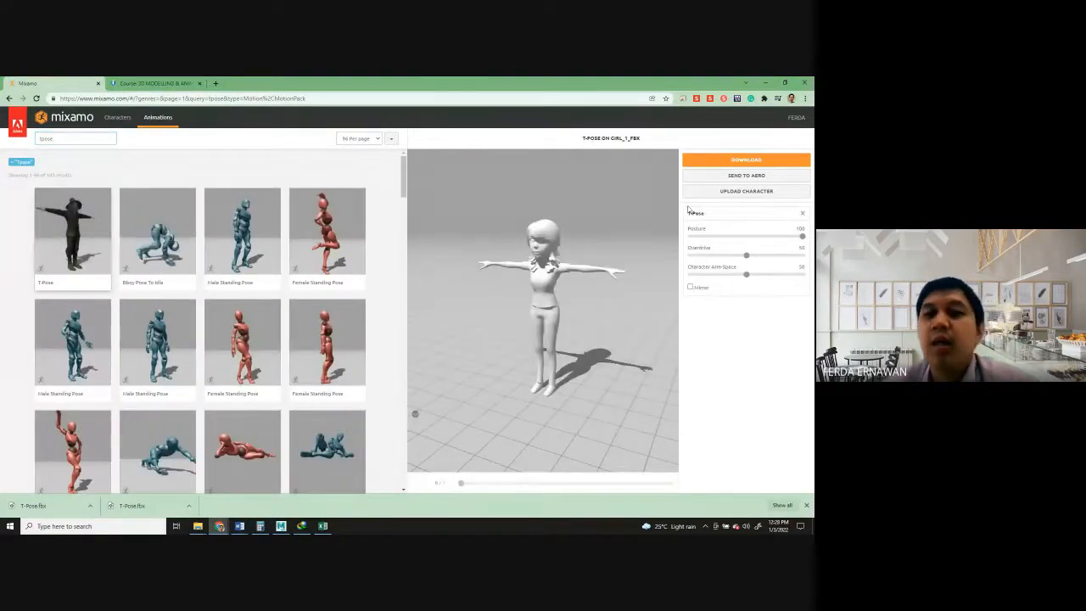
left_click(750, 160)
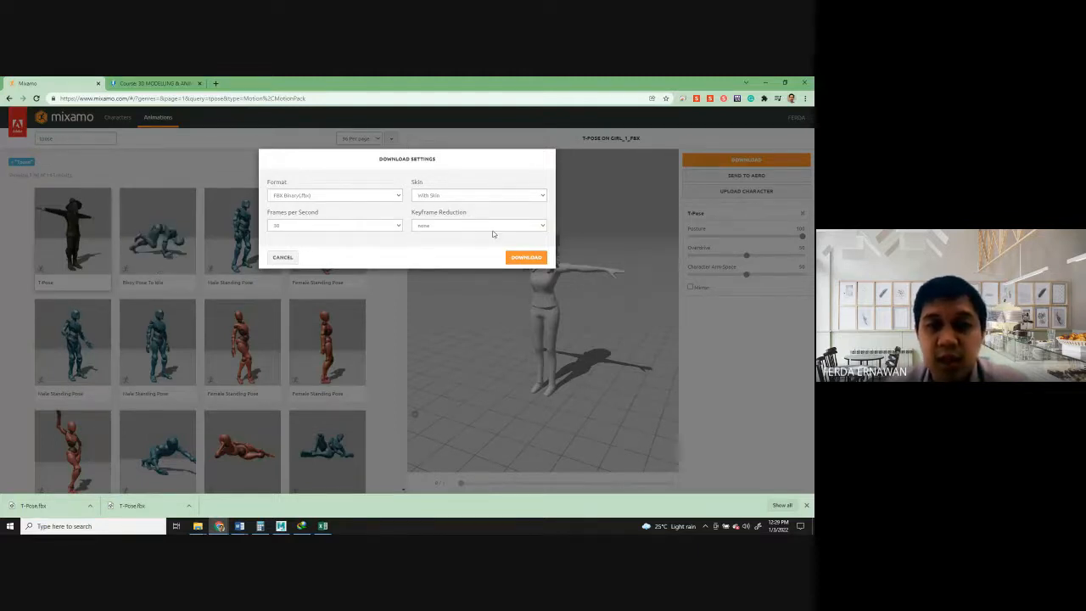
left_click(536, 256)
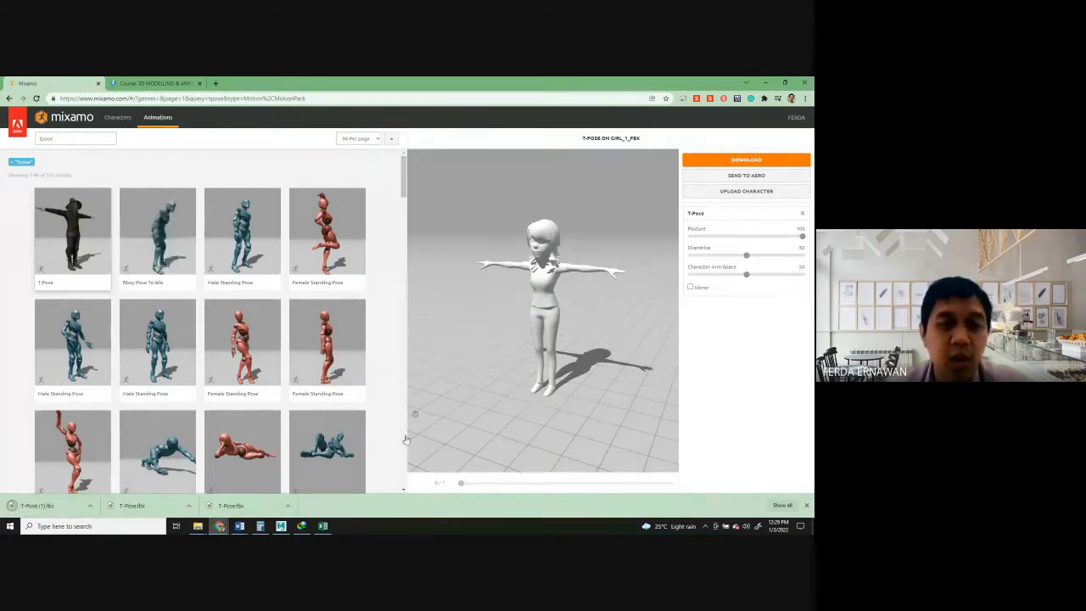
Switch to Maya, clear the old girl model and its lights from the viewport, and select the light group.
left_click(281, 527)
scroll(481, 290, "down", 3)
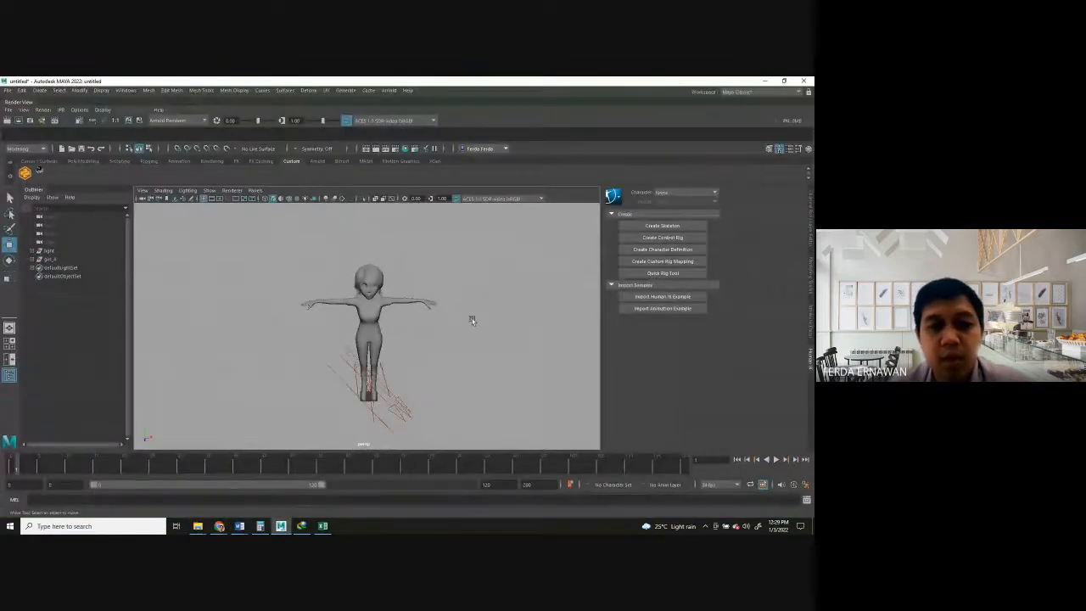
scroll(451, 360, "down", 2)
mouse_move(452, 360)
left_mouse_down("alt")
mouse_move(388, 359)
mouse_move(441, 362)
left_mouse_up("alt")
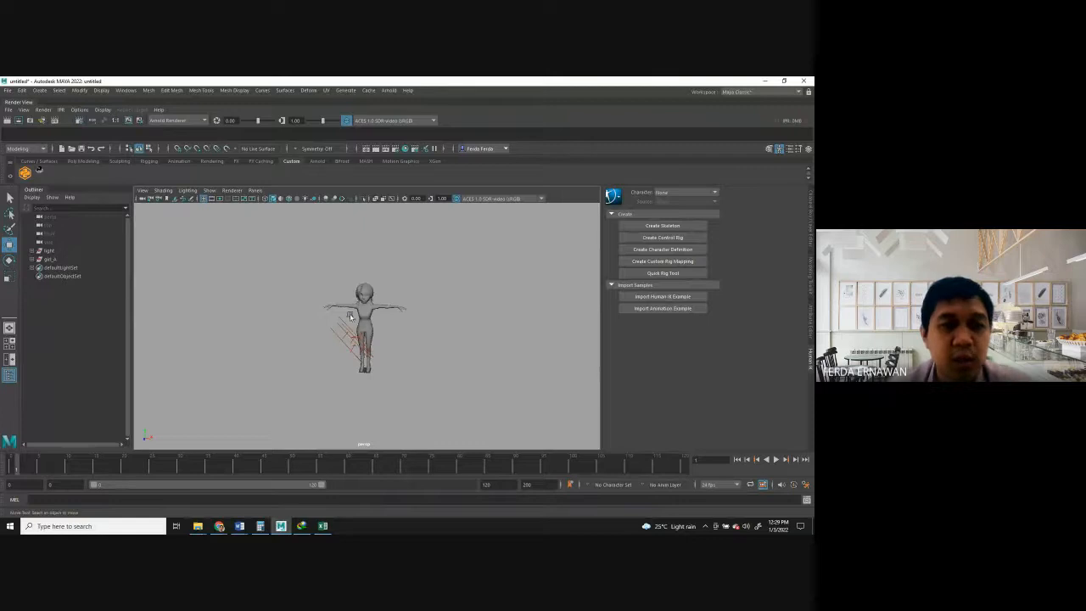
left_click_drag(329, 281, 392, 322)
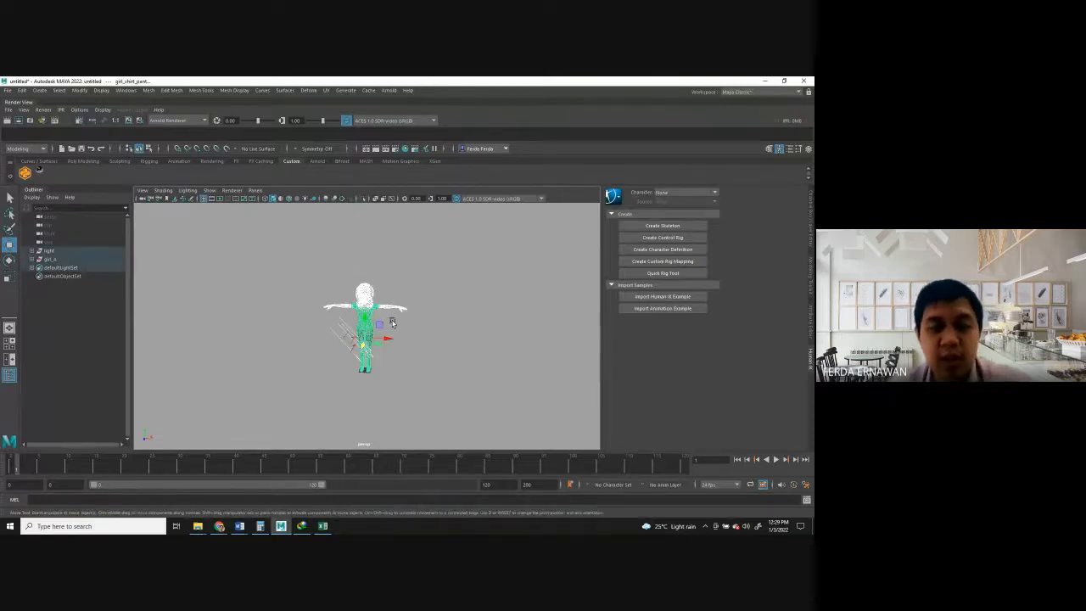
left_click(426, 365)
left_click_drag(269, 270, 427, 349)
key("ctrl+h")
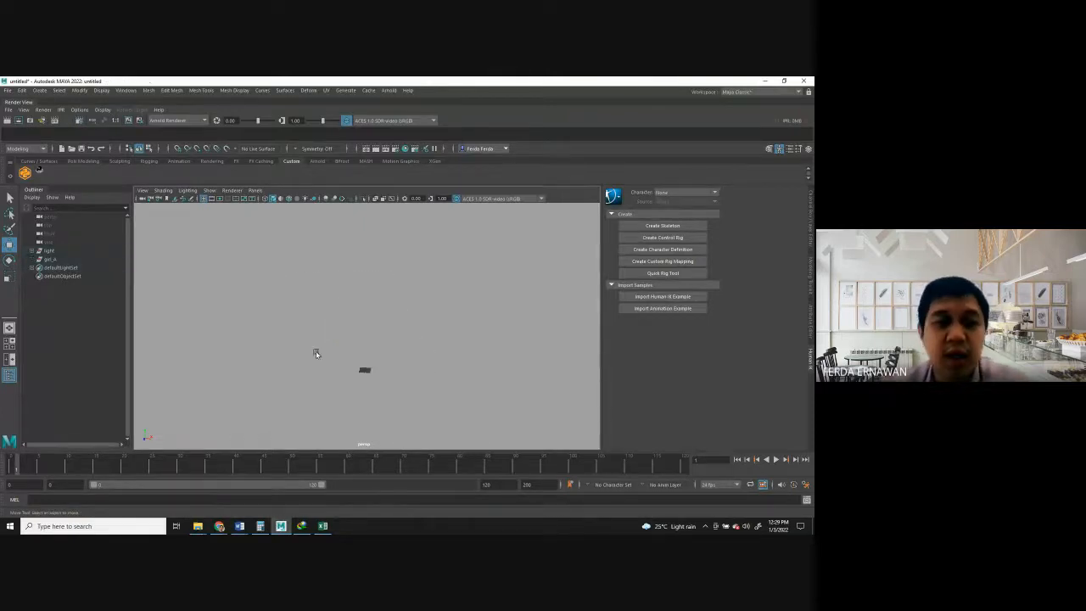
left_click(49, 251)
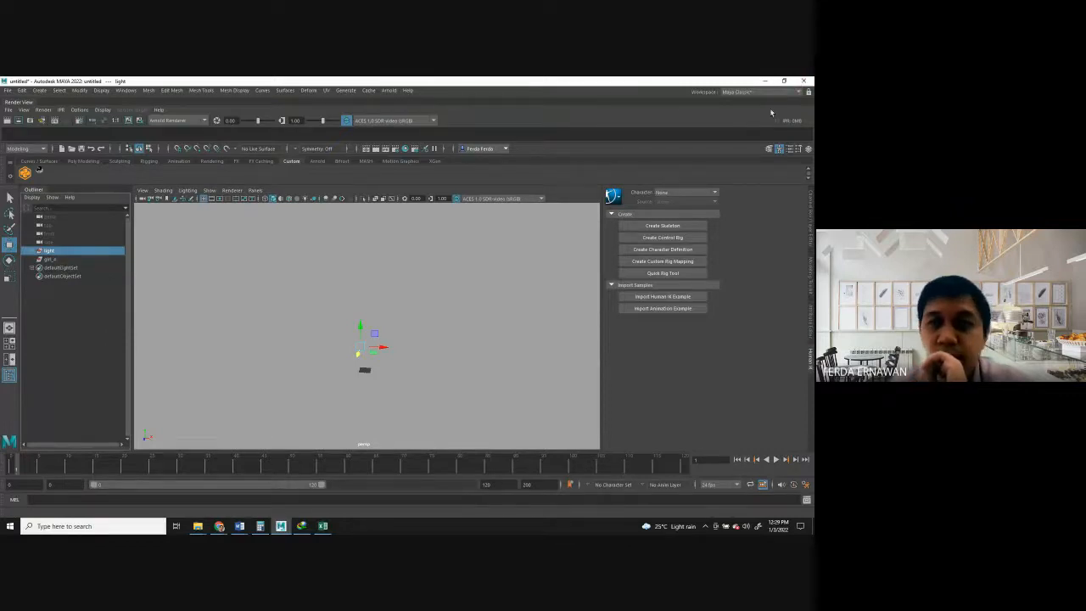
Close Maya and clear the browser, file, spreadsheet, calculator and mail windows away to reach the desktop.
left_click(808, 80)
left_click(417, 303)
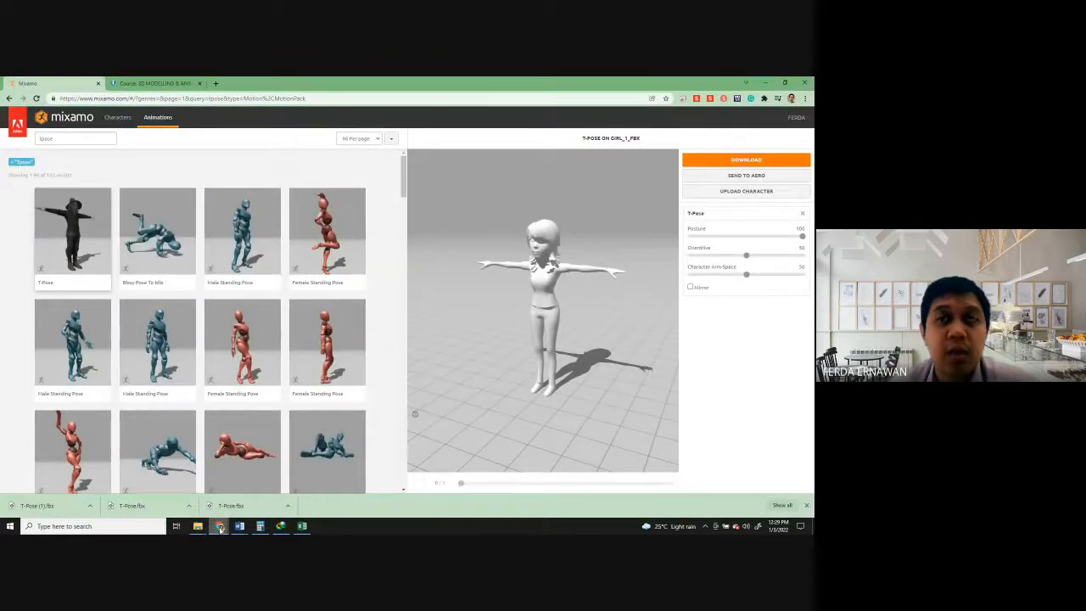
left_click(766, 82)
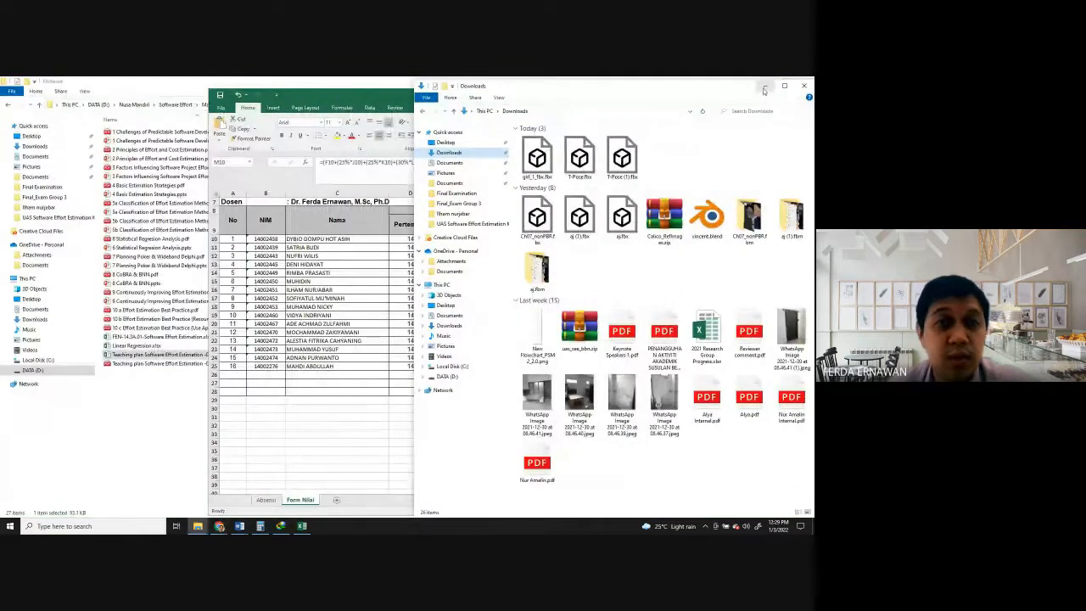
left_click(346, 87)
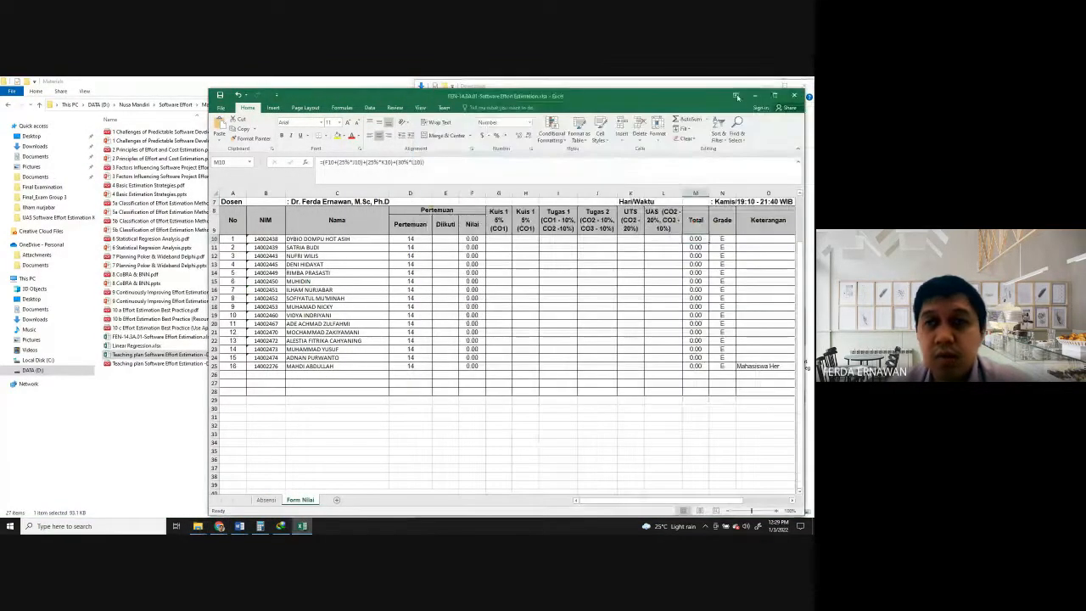
left_click(766, 93)
left_click(771, 88)
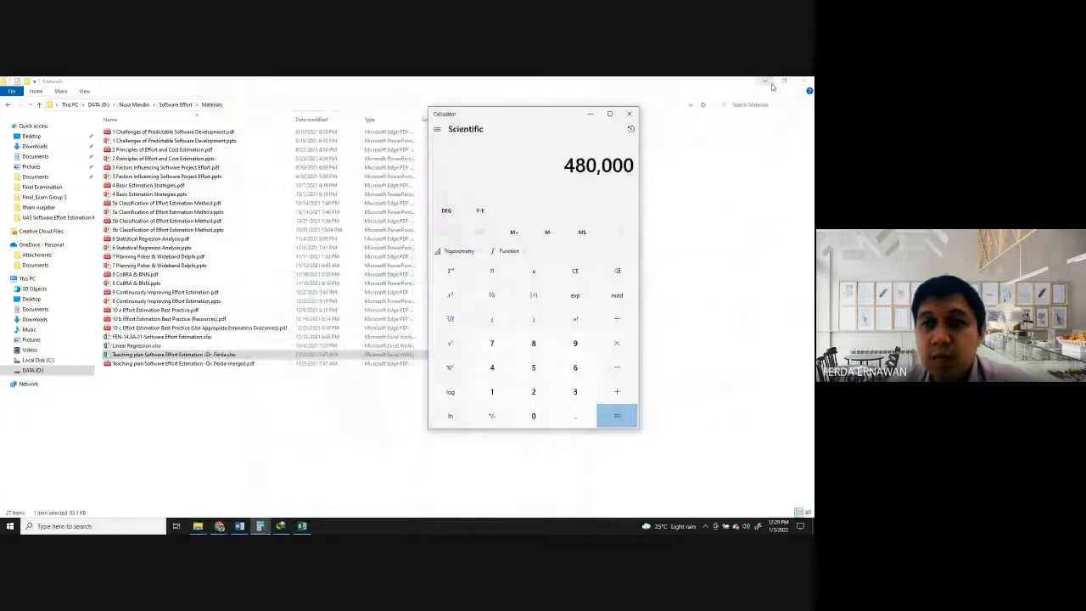
left_click(629, 112)
left_click(763, 84)
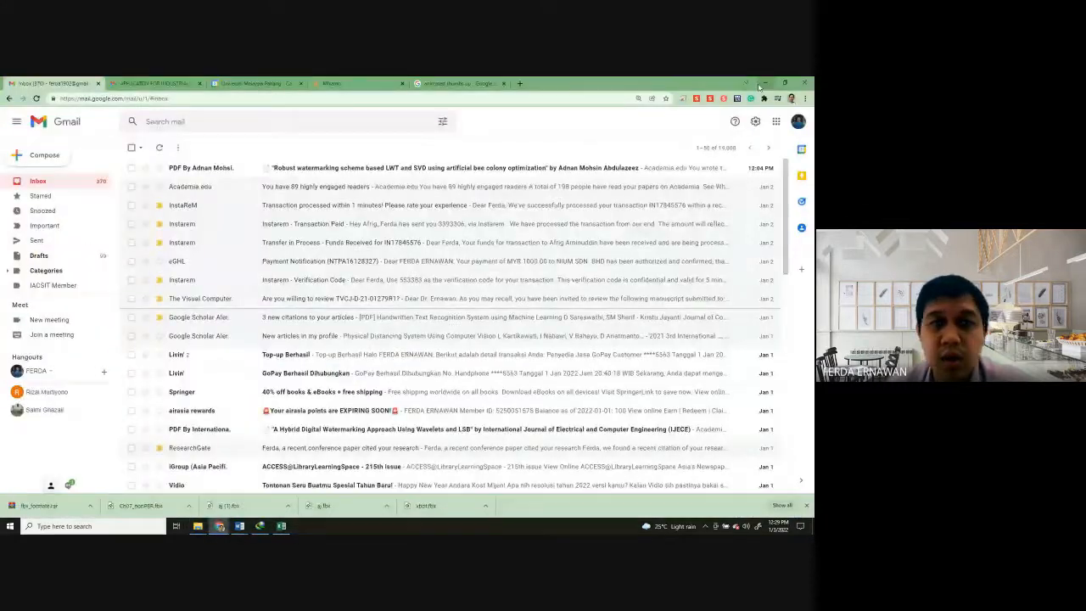
left_click(762, 85)
left_click(442, 338)
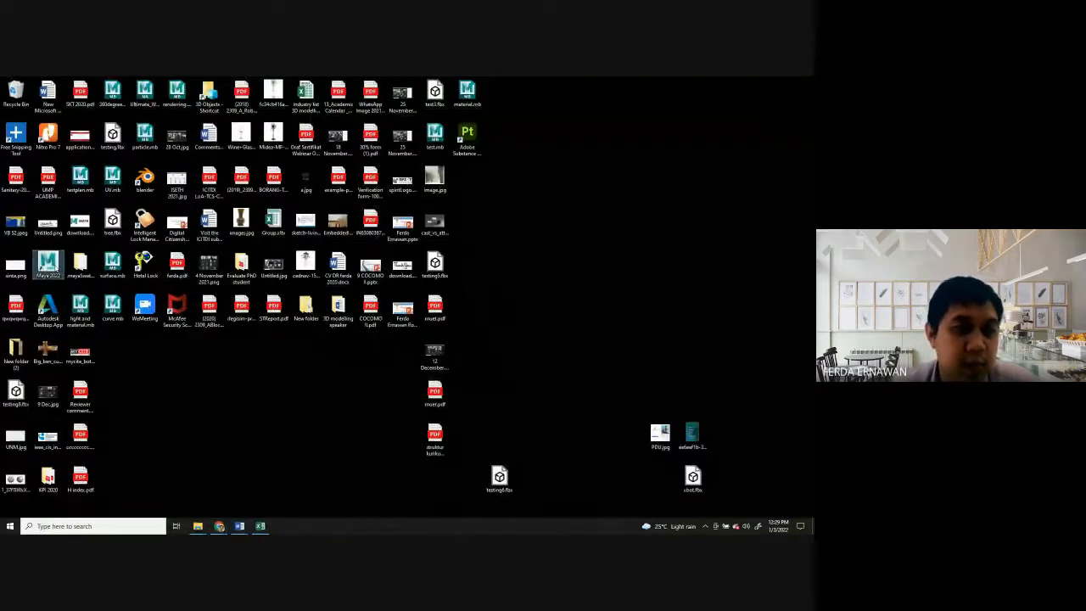
Open the properties of the Maya 2022 desktop shortcut and place the dialog in the middle of the desktop.
right_click(53, 274)
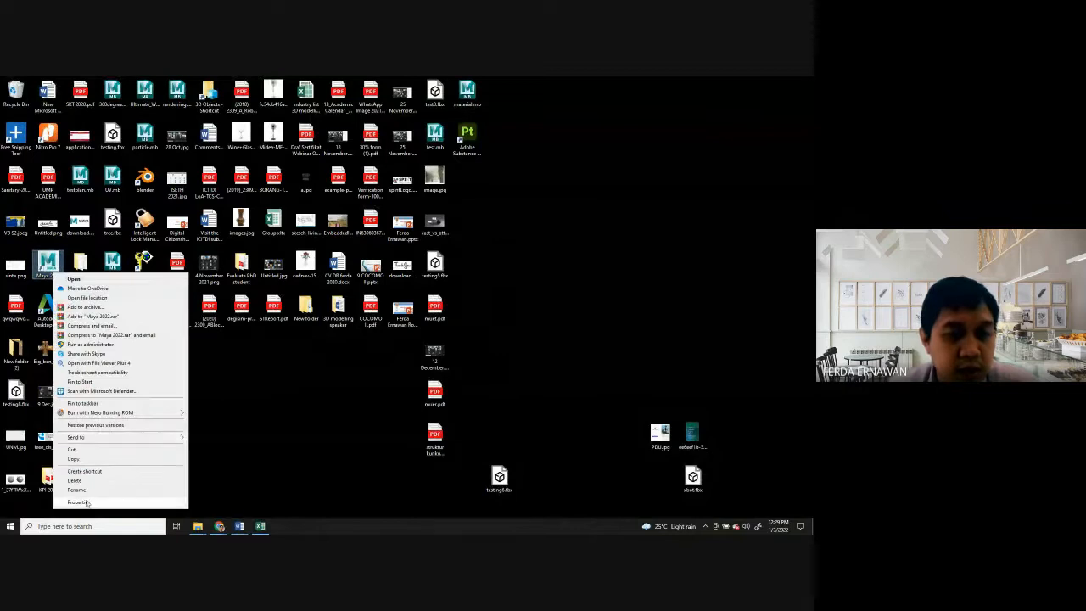
left_click(80, 502)
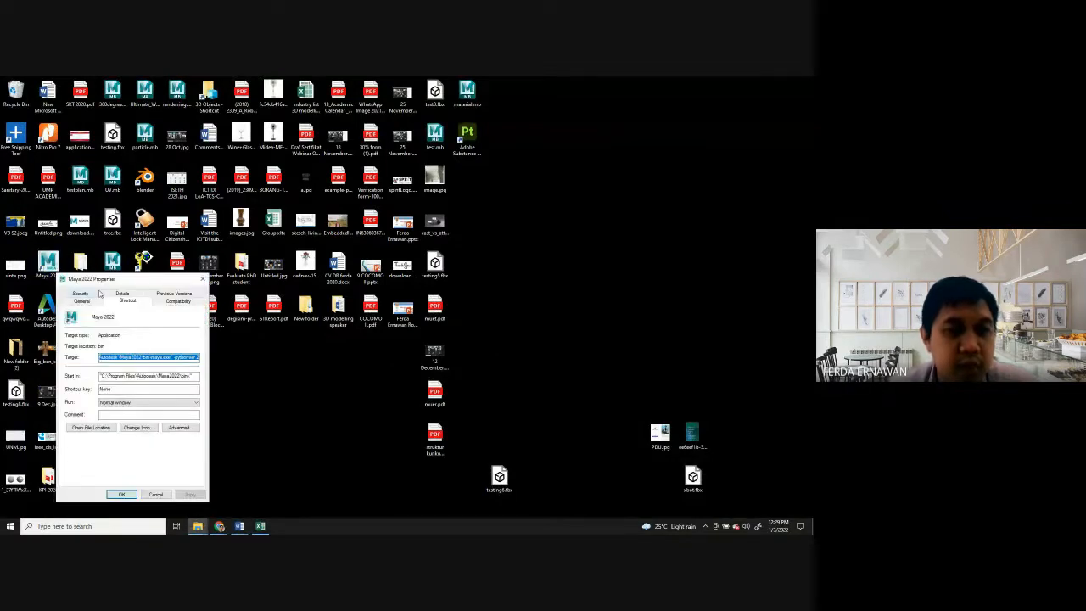
left_click_drag(106, 283, 374, 185)
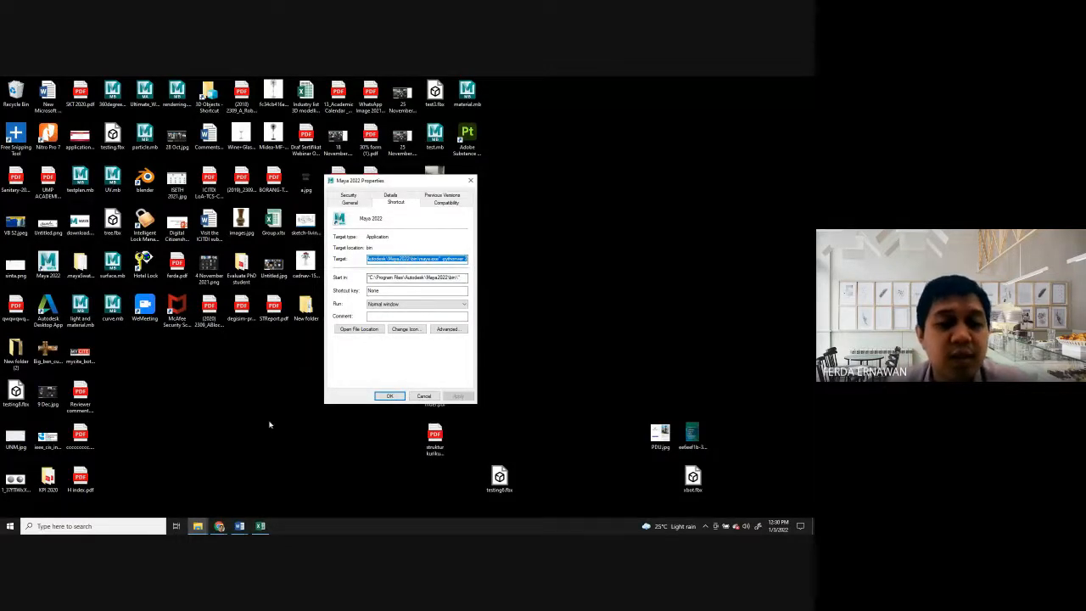
Look up the maximo controller resource on the course page under Quickly Rig your 3D Character in Maya and Maximo, then minimize the browser.
left_click(198, 526)
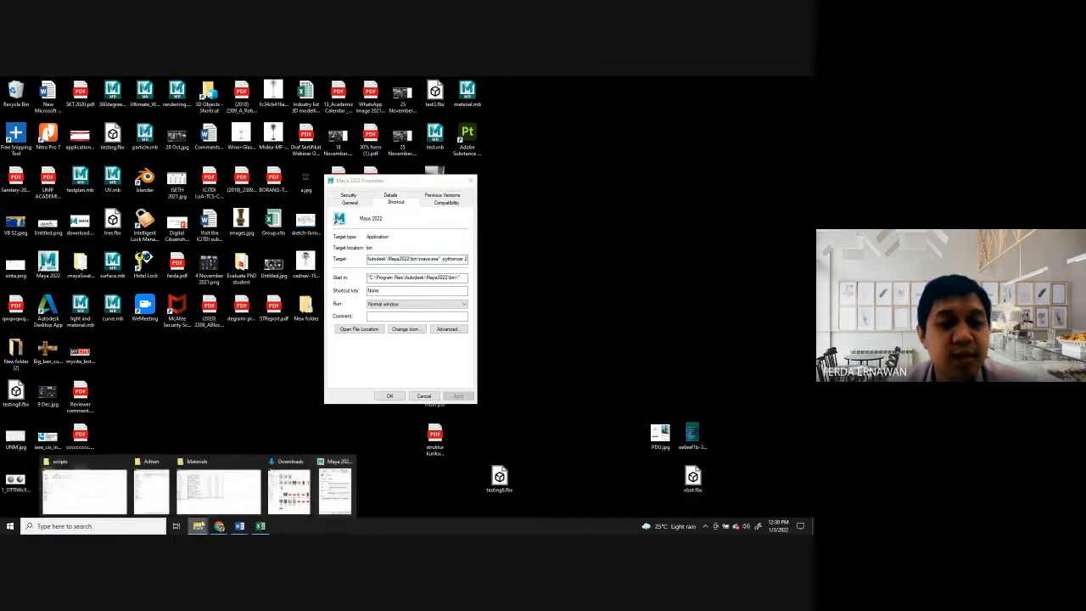
left_click(227, 495)
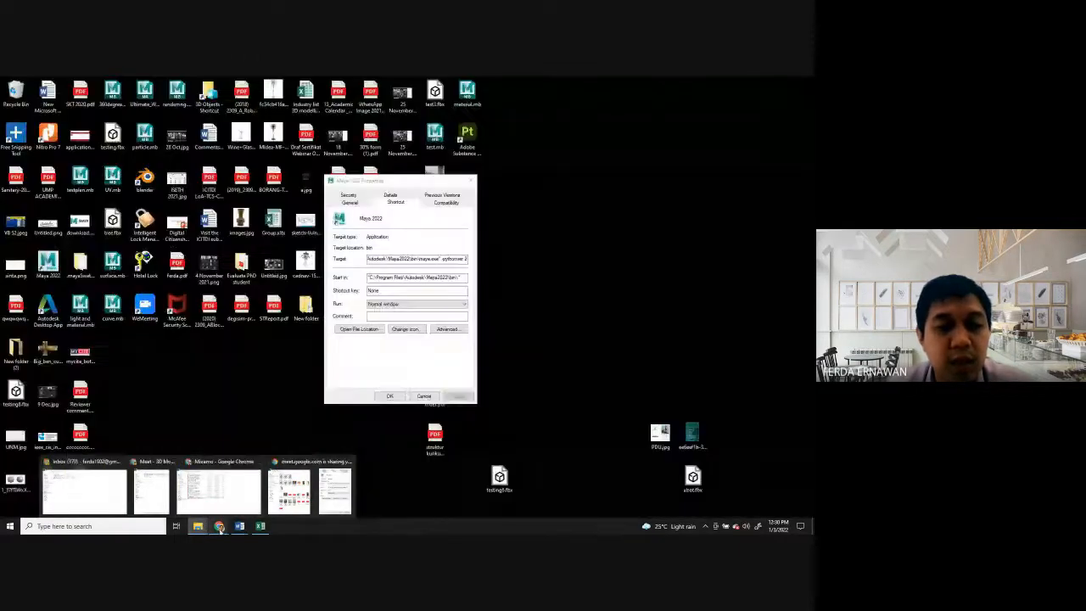
mouse_move(219, 526)
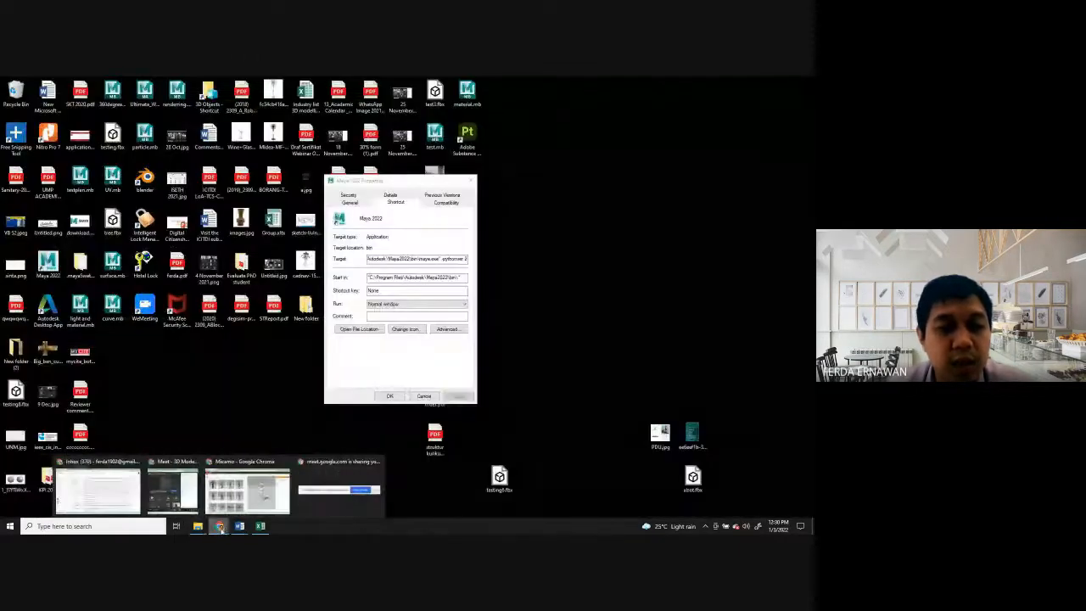
left_click(227, 499)
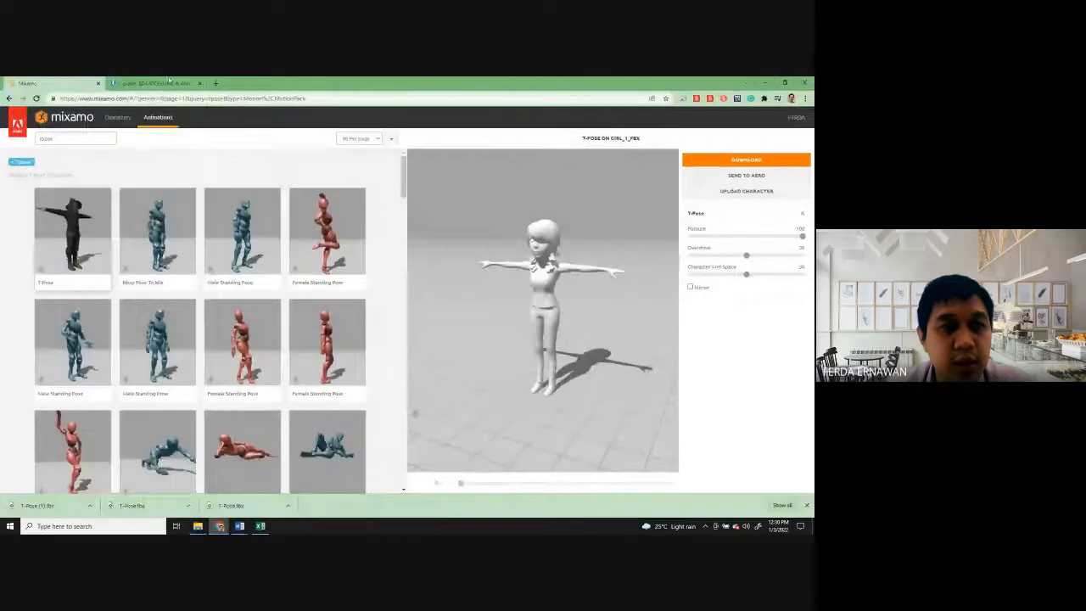
left_click(172, 84)
scroll(207, 298, "down", 7)
scroll(206, 297, "down", 2)
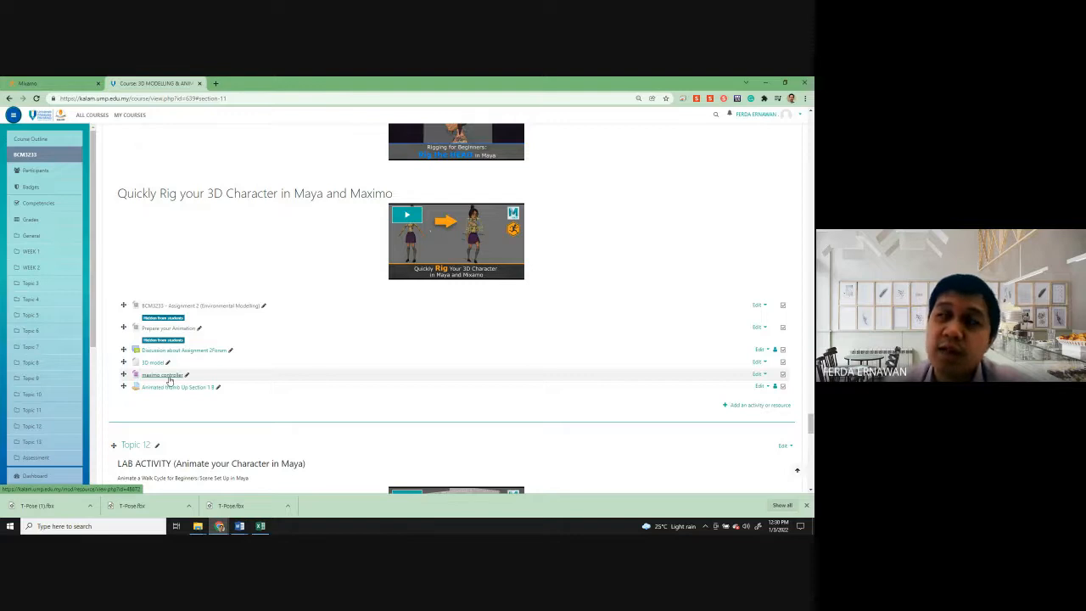
left_click(762, 83)
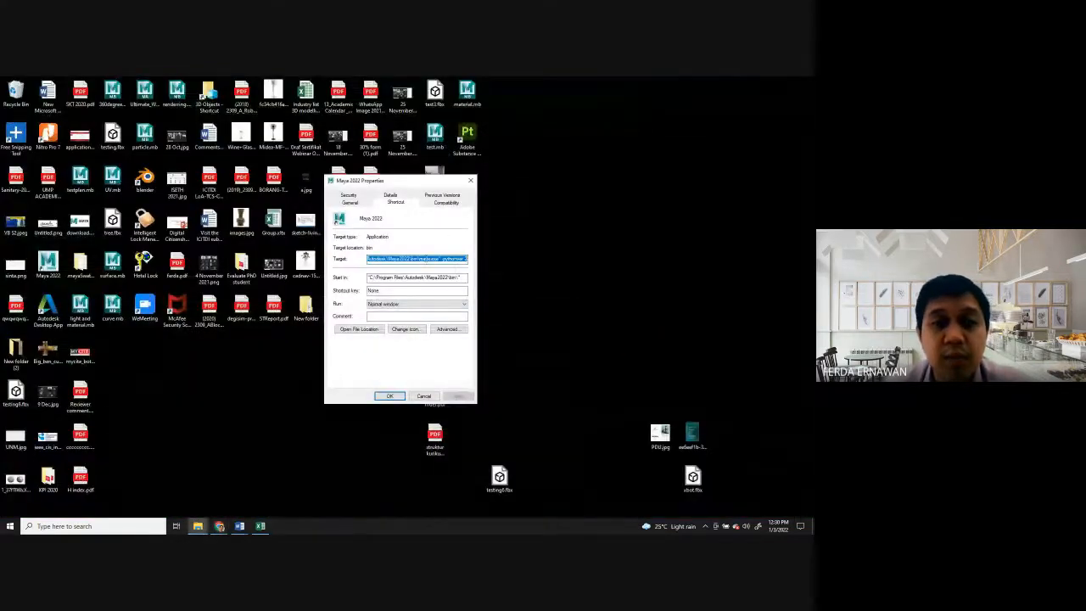
Select the -pythonver 2 argument in the shortcut's target, send it to the class in the meeting chat, and return to the desktop.
left_click(424, 259)
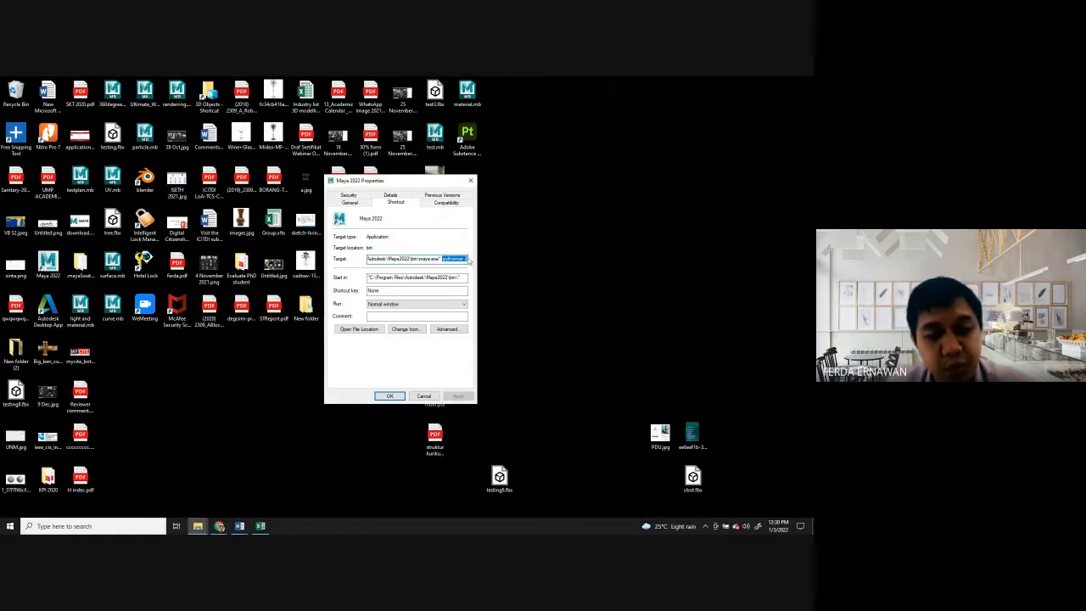
left_click(218, 526)
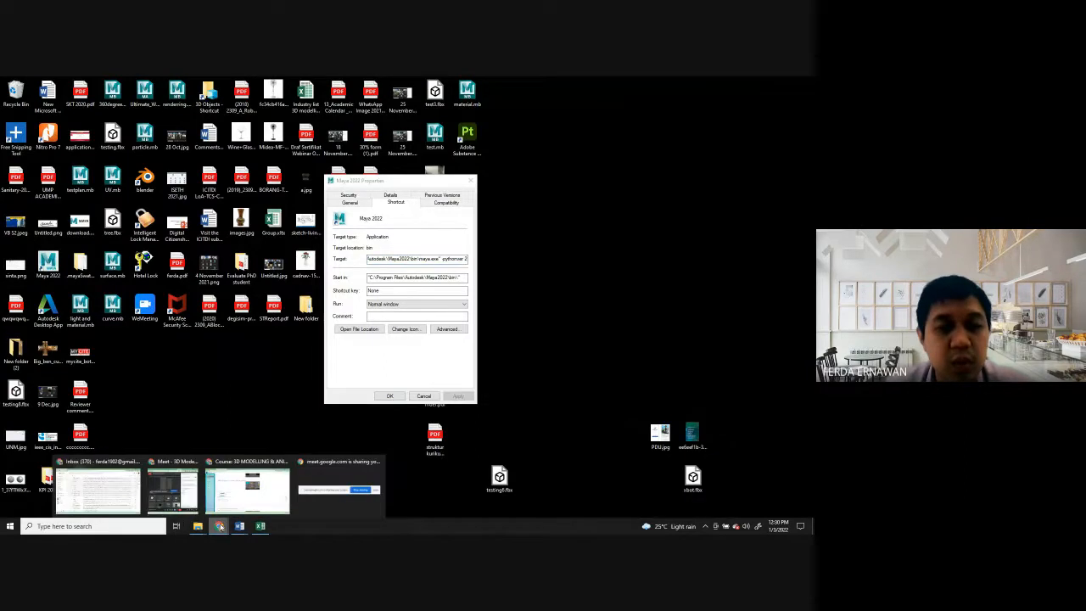
left_click(174, 492)
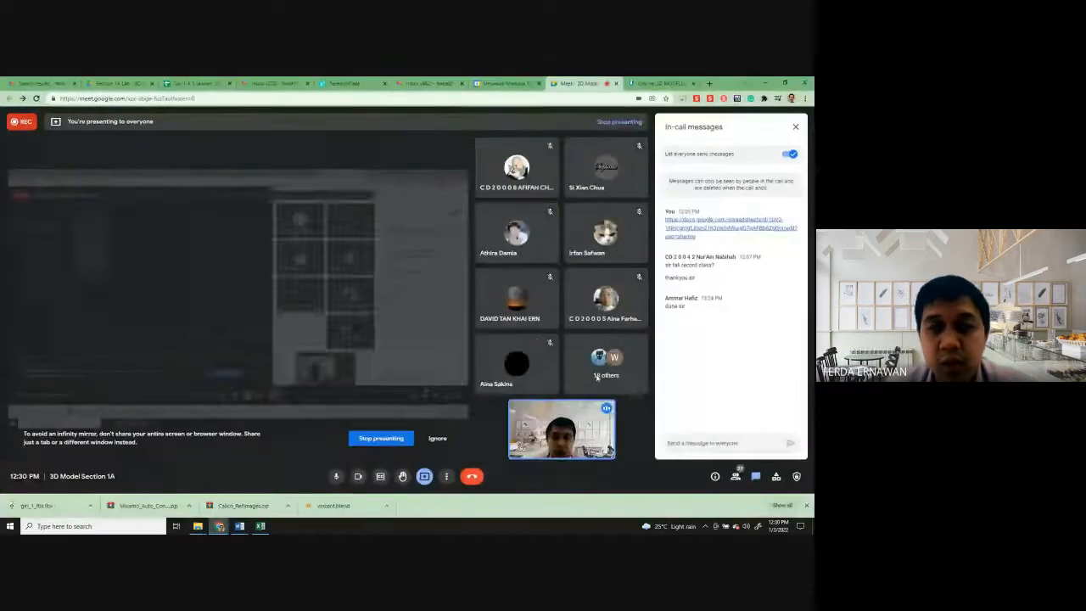
left_click(706, 442)
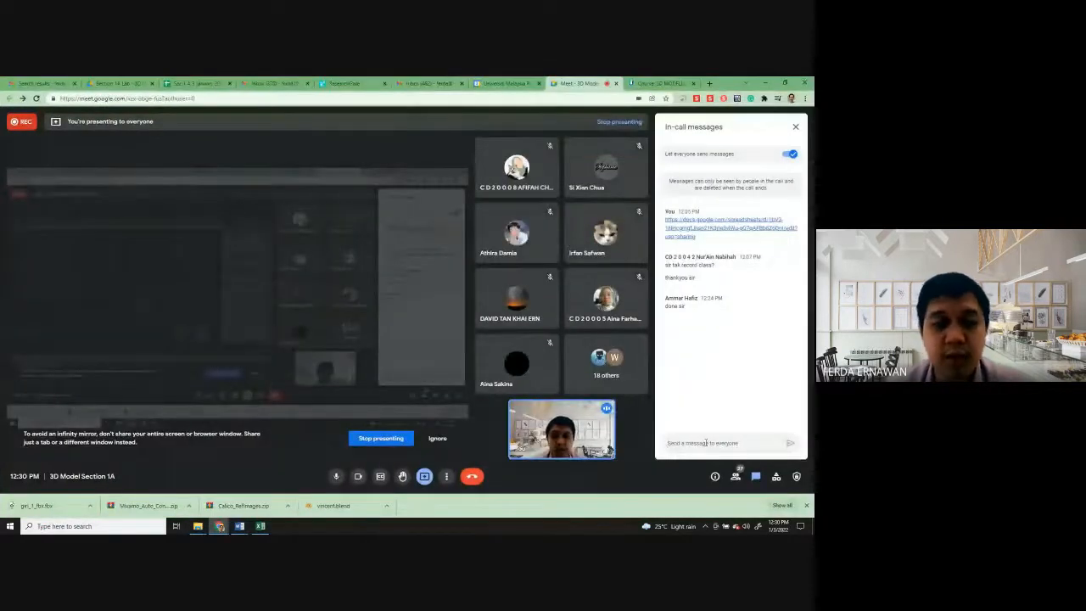
type("pythonver.3")
key("Return")
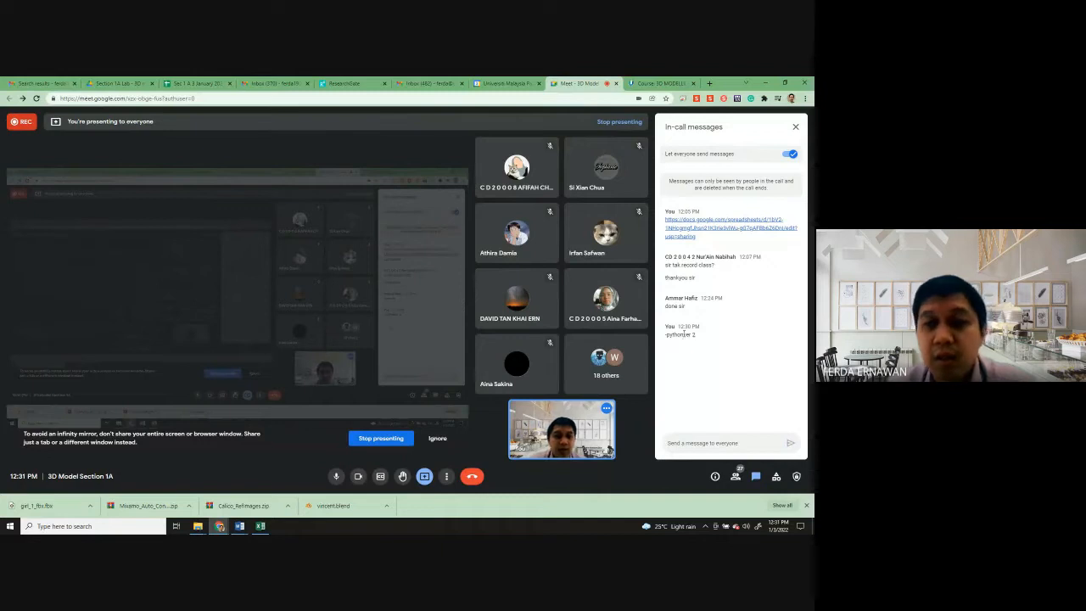
left_click(765, 83)
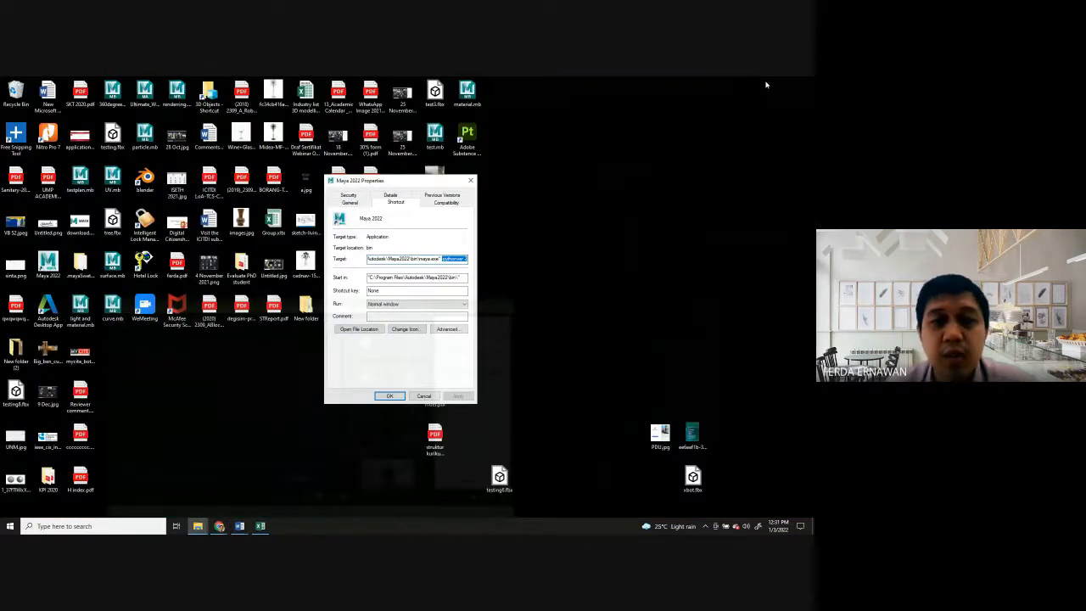
Accept the shortcut's properties with -pythonver 2 at the end of the target and launch Maya 2022.
left_click(450, 259)
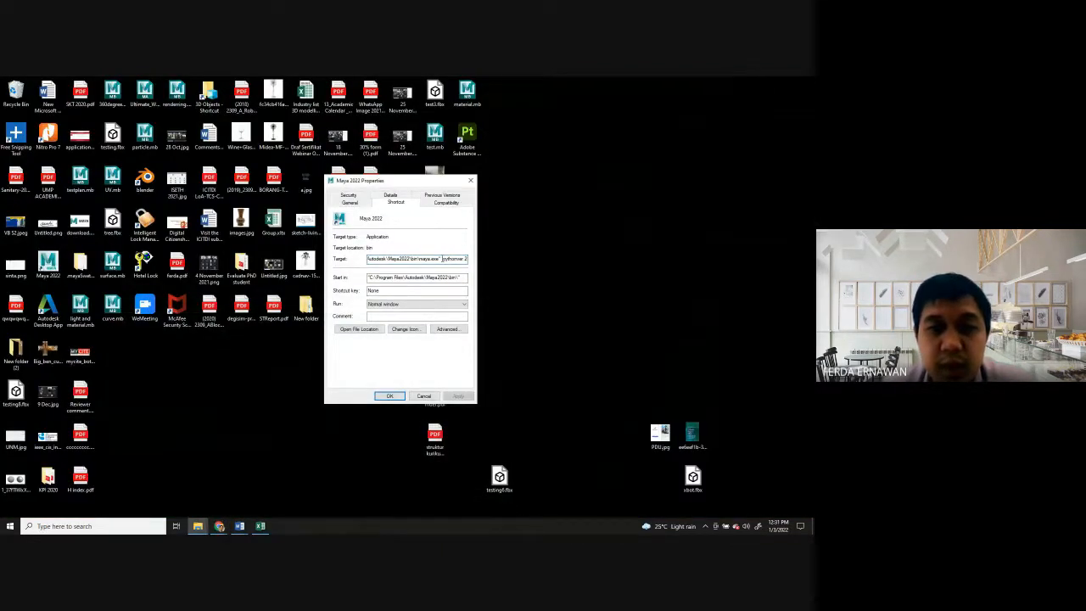
left_click(392, 397)
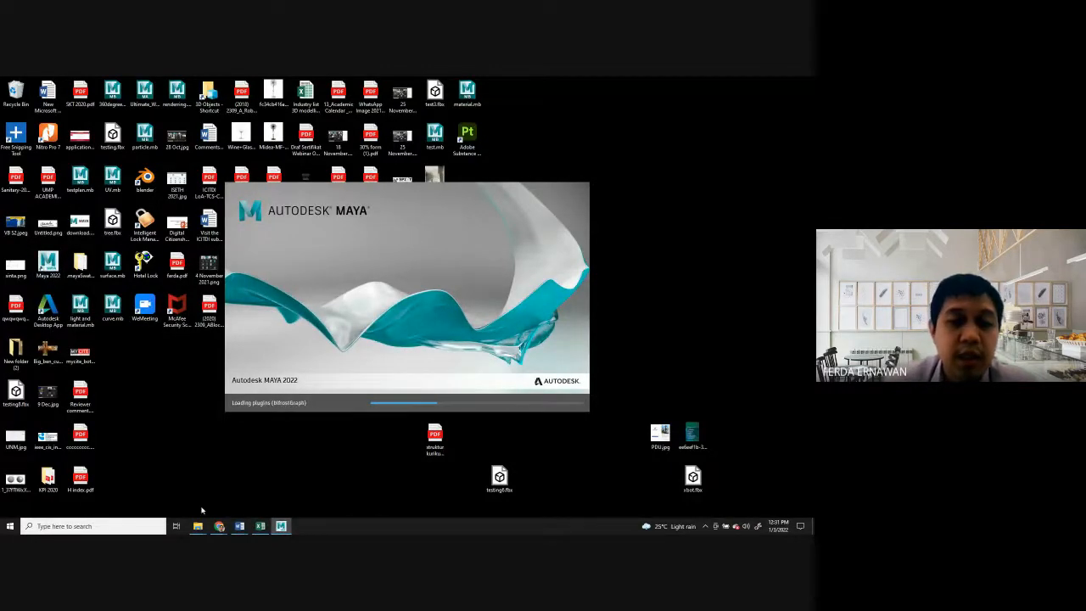
Bring up the Maya 2022 scripts folder and select the MayaAutoControlRig folder with all the Mixamo Auto Control Rig files.
mouse_move(197, 526)
left_click(240, 491)
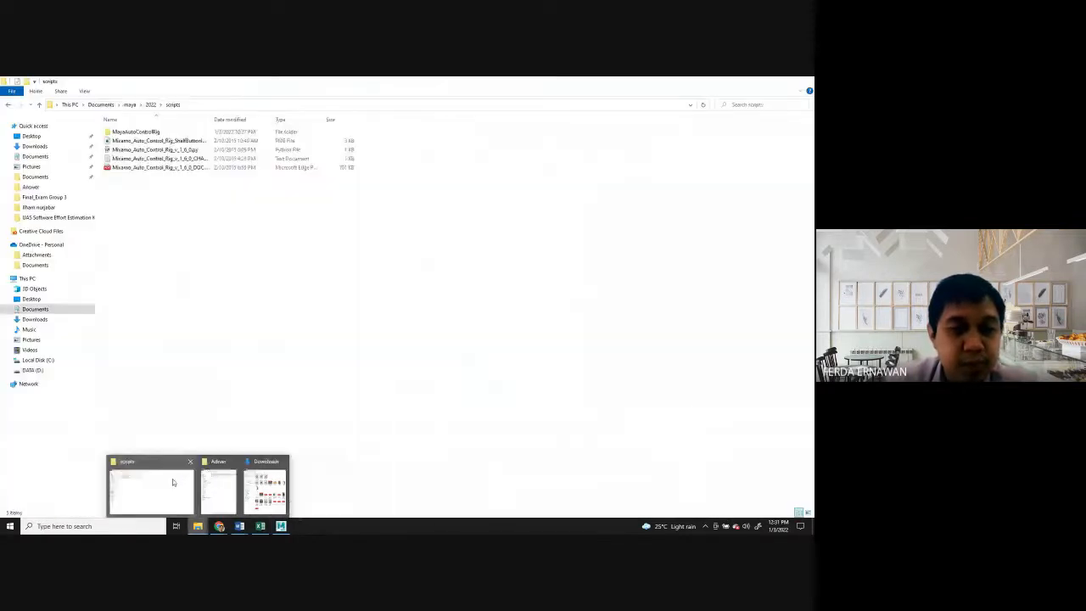
left_click(169, 480)
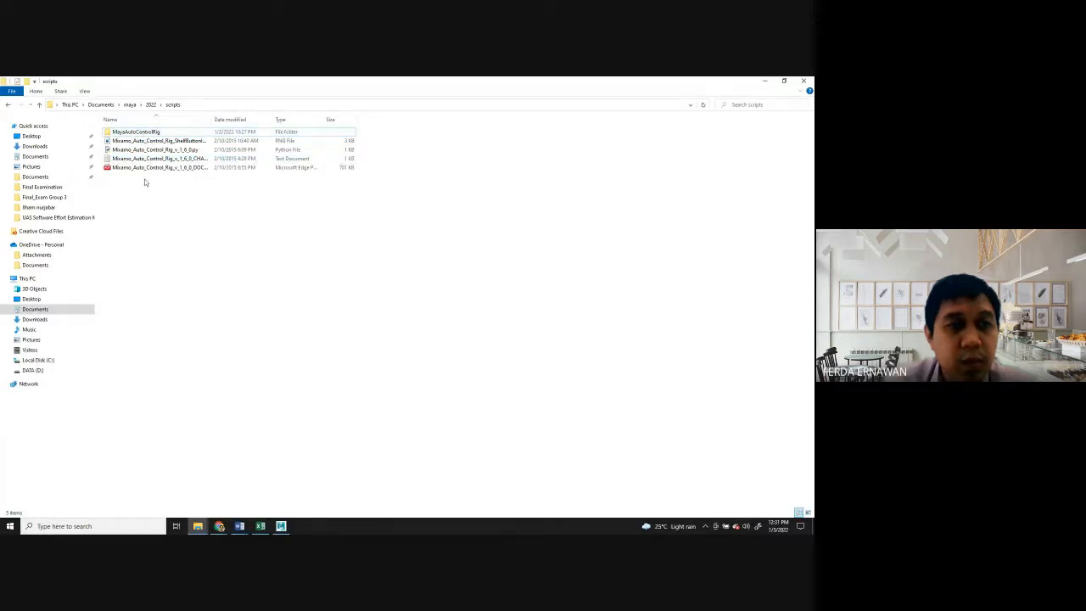
left_click_drag(147, 183, 129, 131)
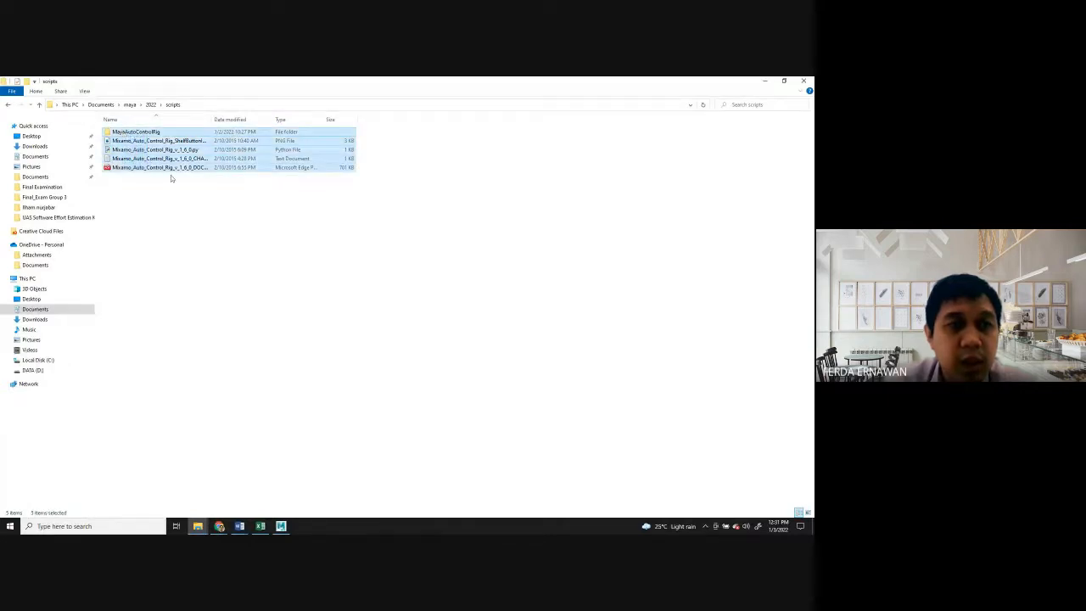
Browse from Documents through maya and 2022 to the scripts folder, checking maya's own scripts folder on the way, and minimize the window.
left_click(32, 309)
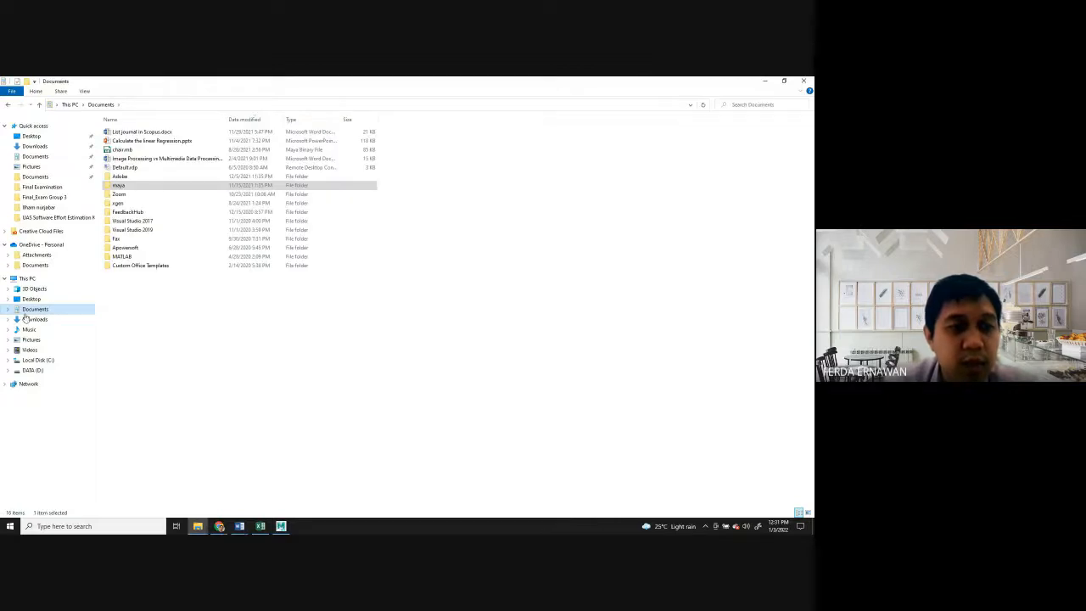
double_click(120, 186)
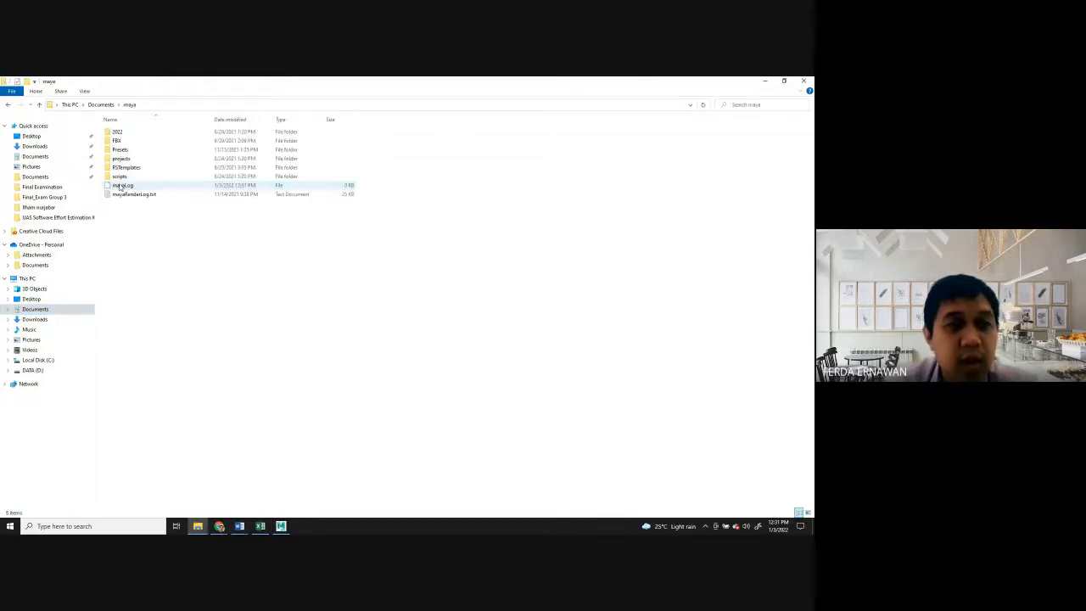
double_click(121, 177)
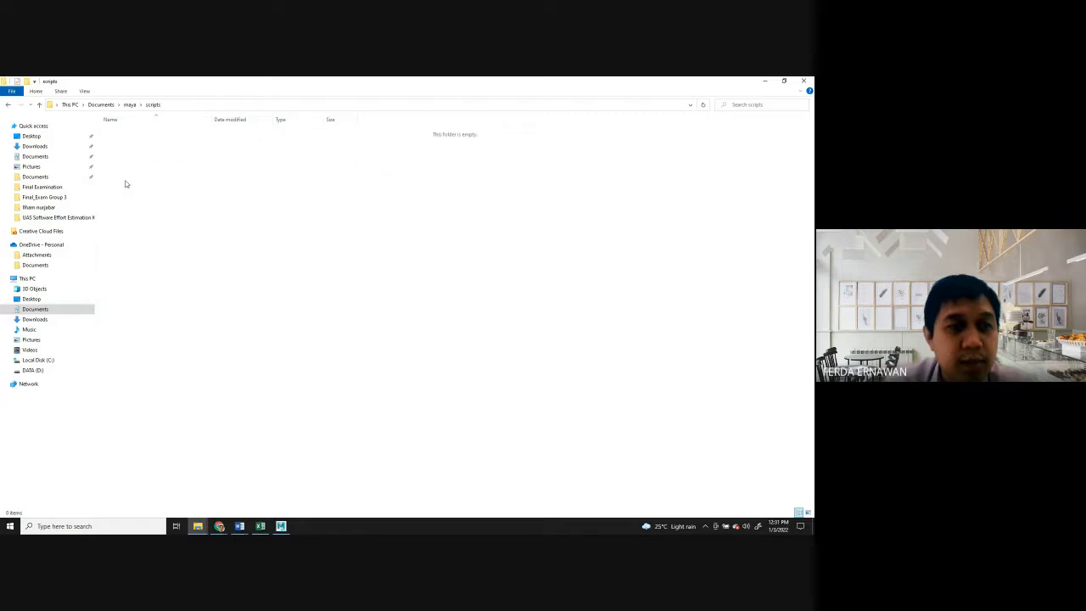
left_click(130, 105)
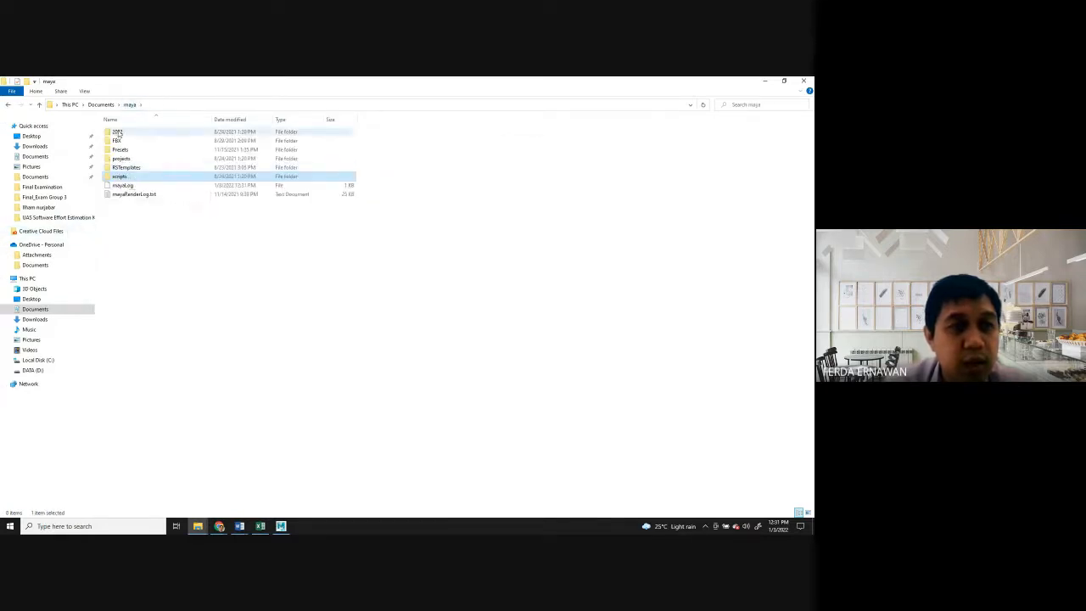
left_click(117, 132)
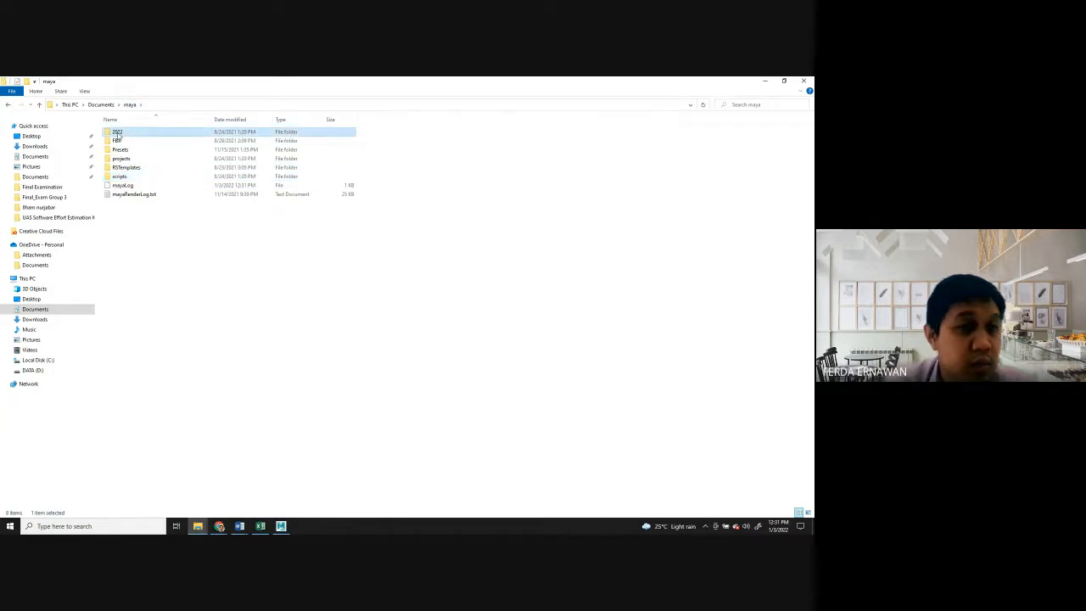
double_click(118, 133)
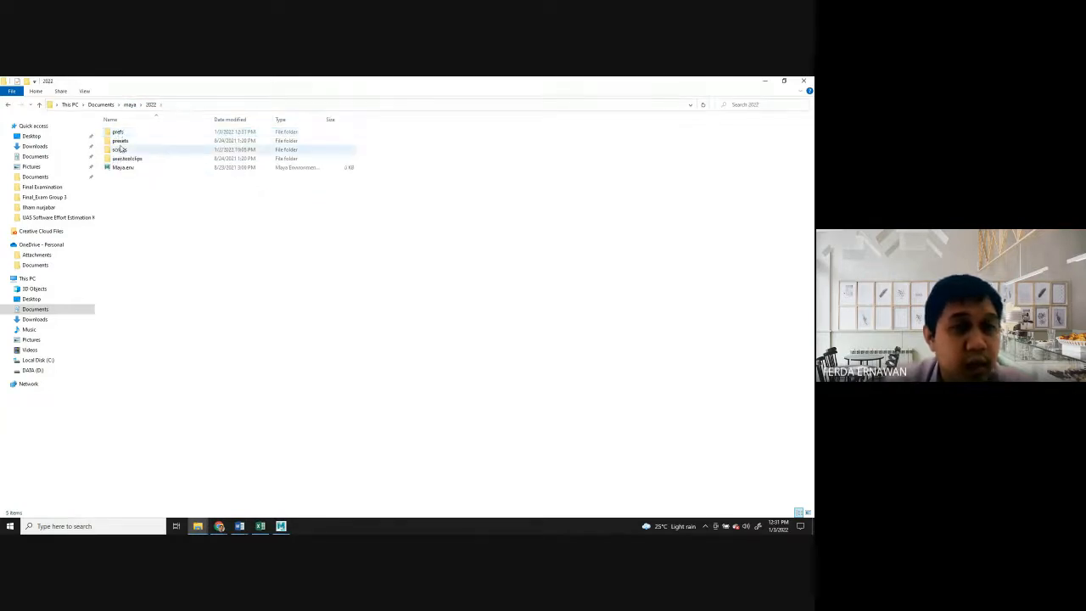
left_click(119, 150)
double_click(119, 150)
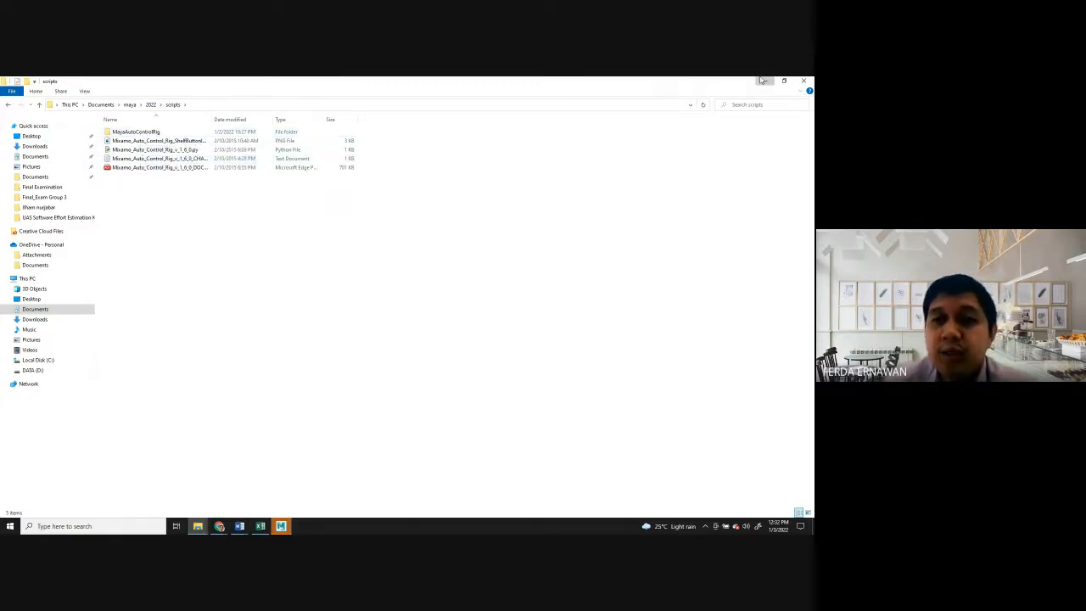
left_click(762, 81)
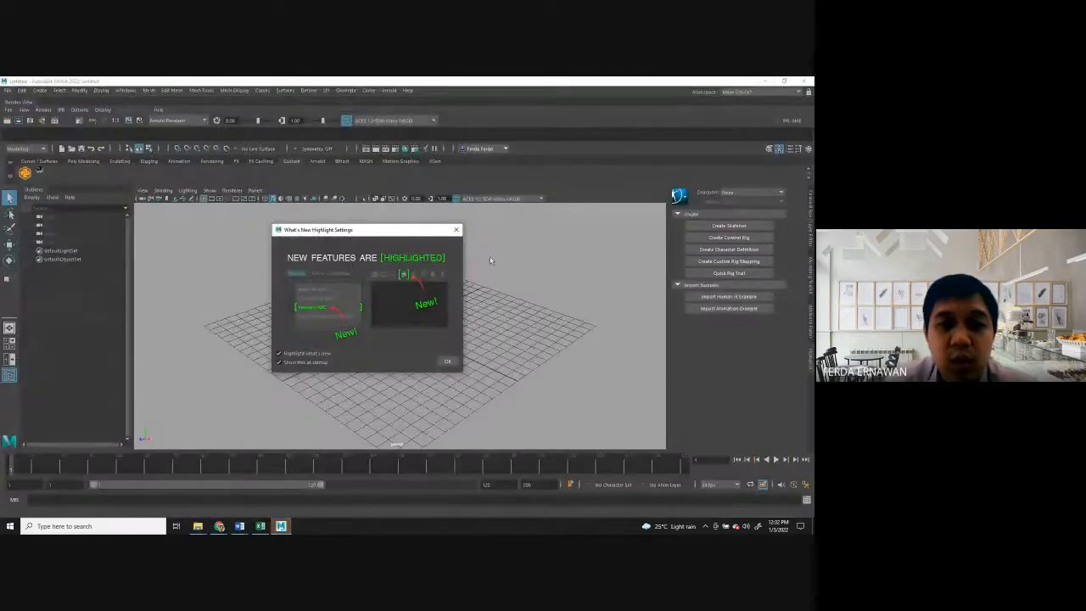
Dismiss Maya's What's New dialog, place the browser beside the viewport, and import the downloaded T-Pose (1).fbx into the scene.
left_click(455, 233)
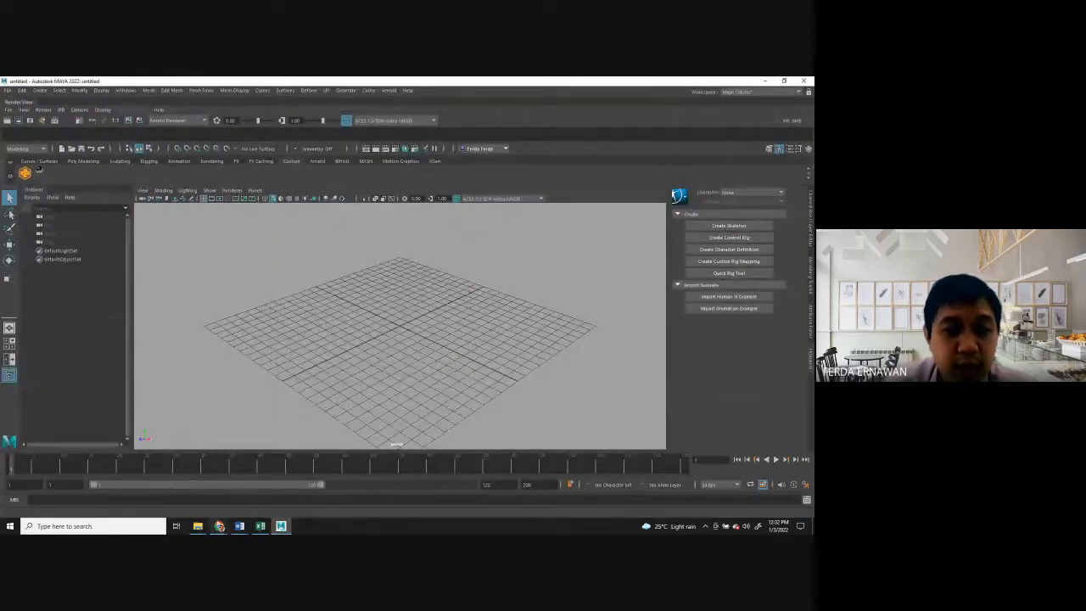
mouse_move(218, 526)
left_click(261, 502)
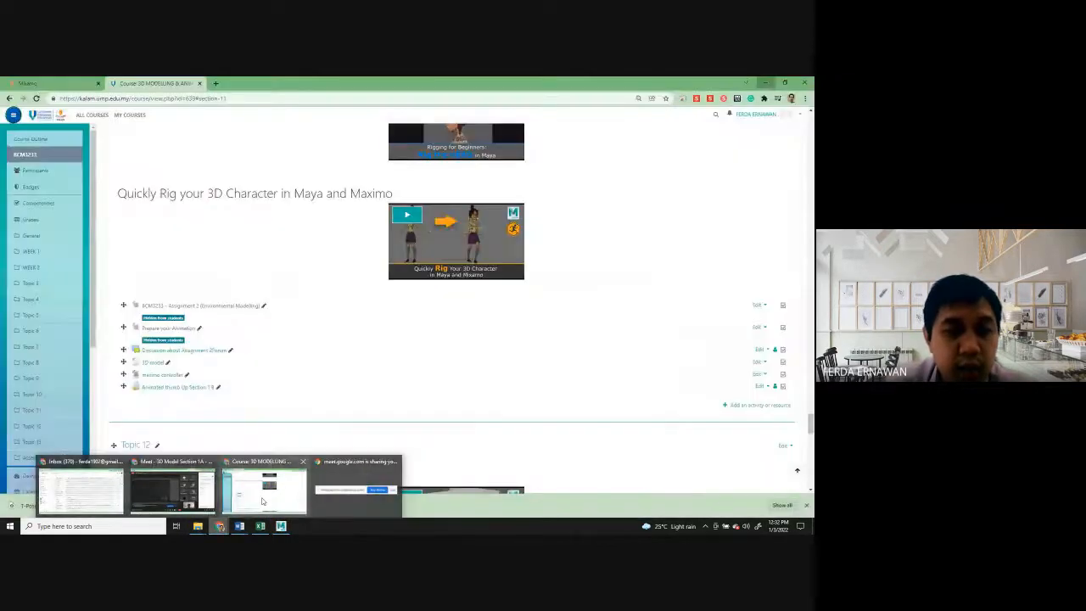
left_click_drag(366, 79, 640, 97)
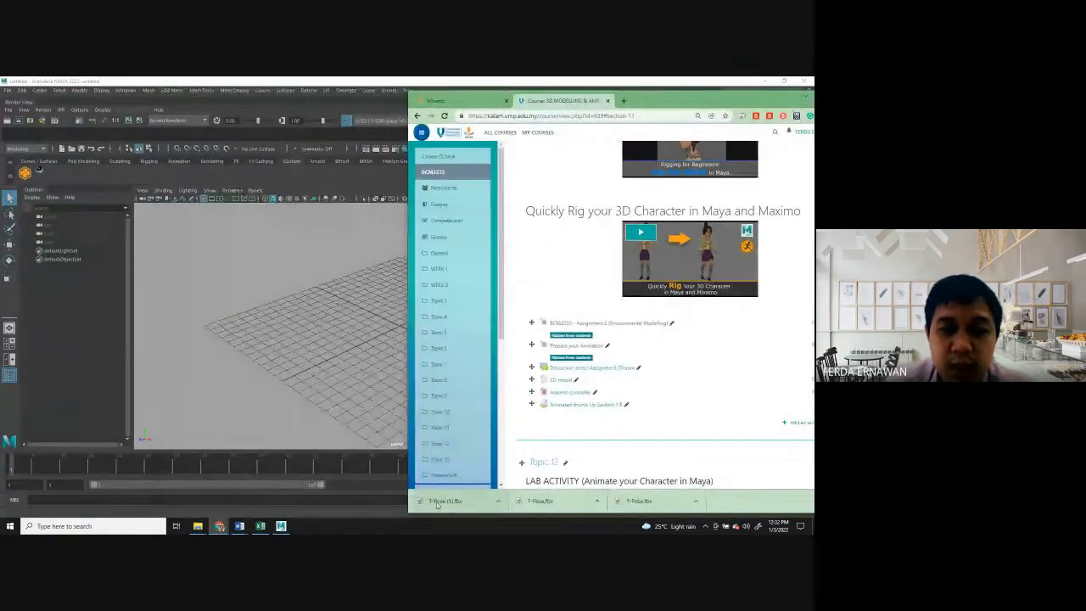
left_click_drag(325, 305, 326, 304)
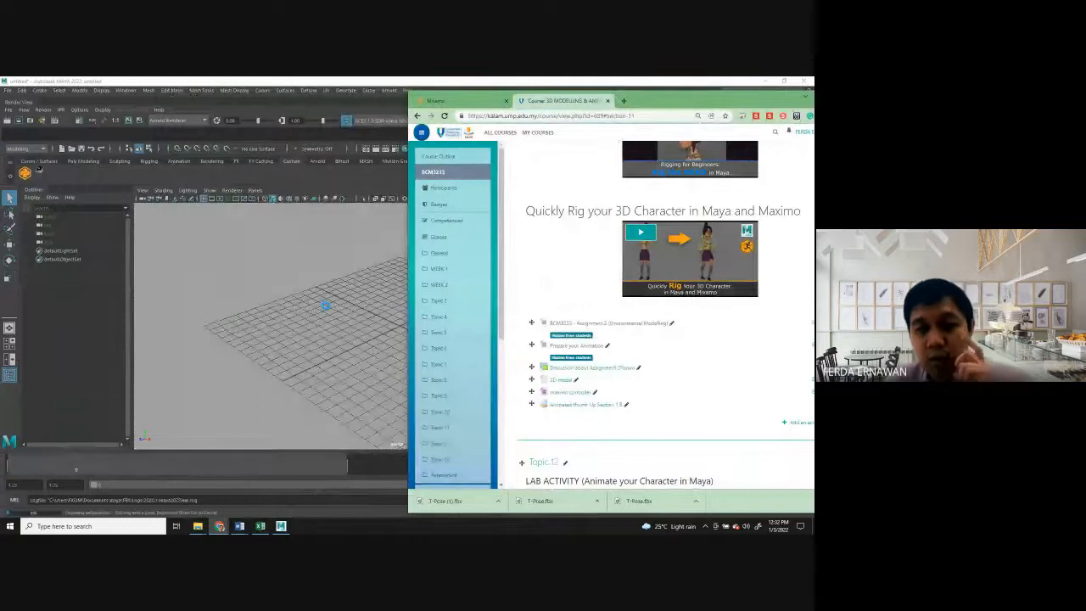
Clear the browser away from Maya and show the imported girl from head to feet in the perspective view.
left_click(804, 95)
left_click(749, 96)
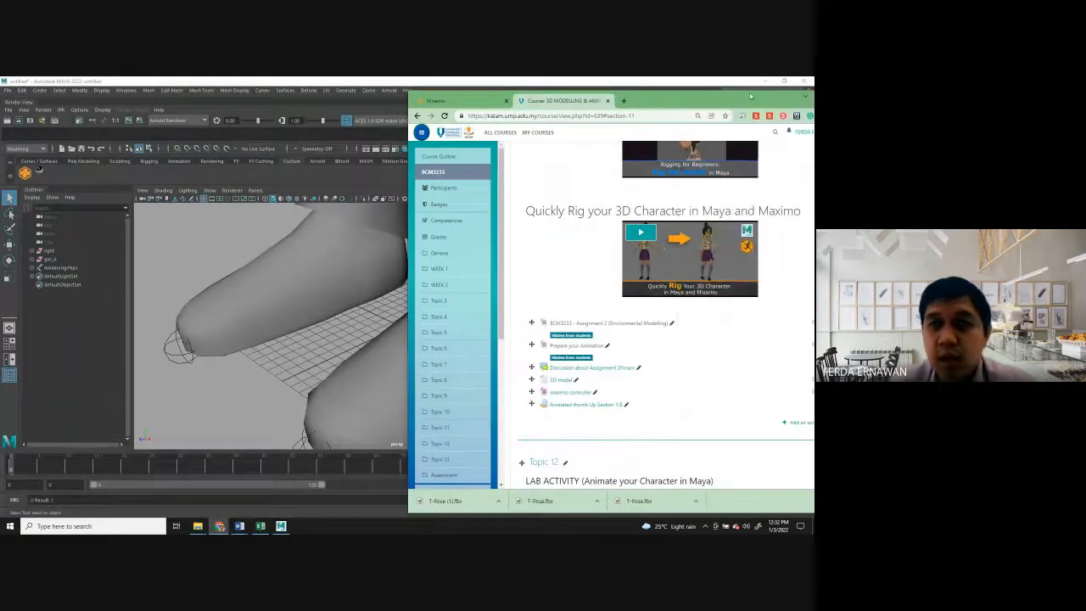
left_click_drag(773, 99, 600, 100)
left_click(80, 323)
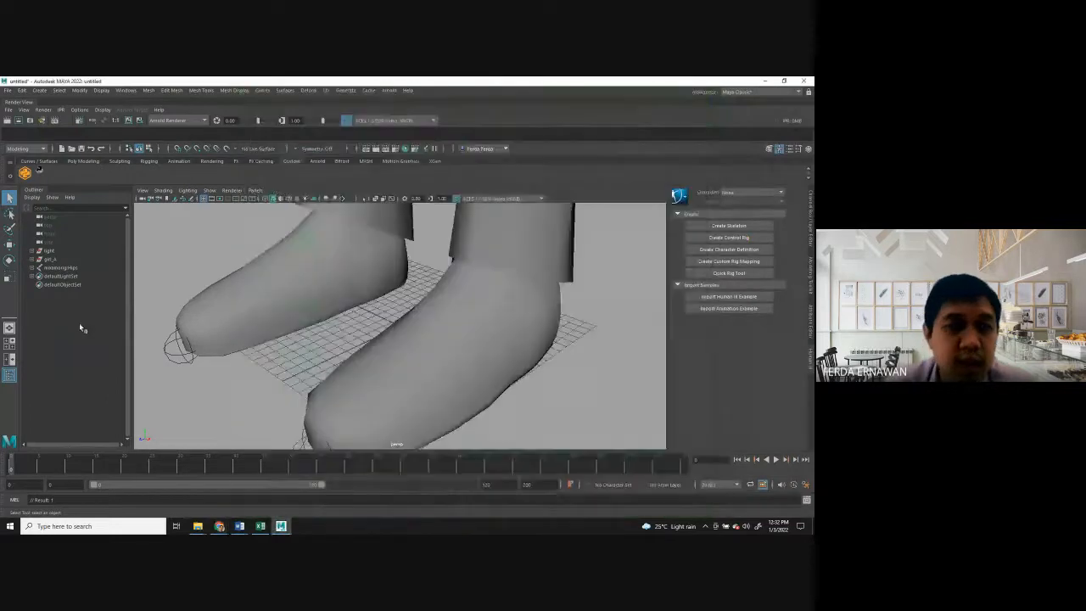
scroll(282, 317, "down", 10)
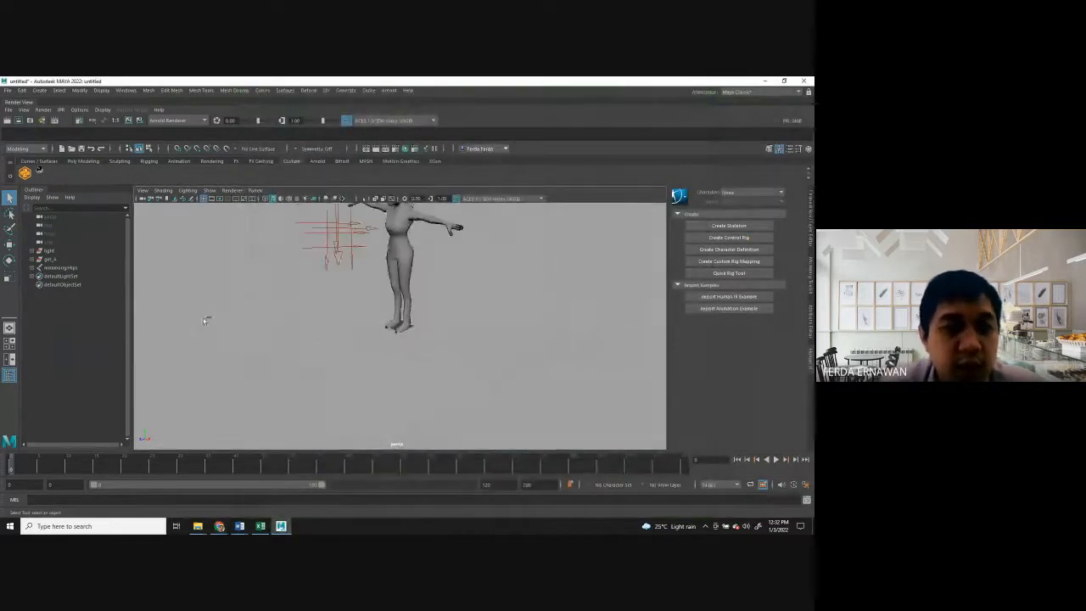
Examine the Hips joint hierarchy in the Outliner, through spine, neck, left shoulder and legs to the right toe end, and collapse it.
left_click(32, 267)
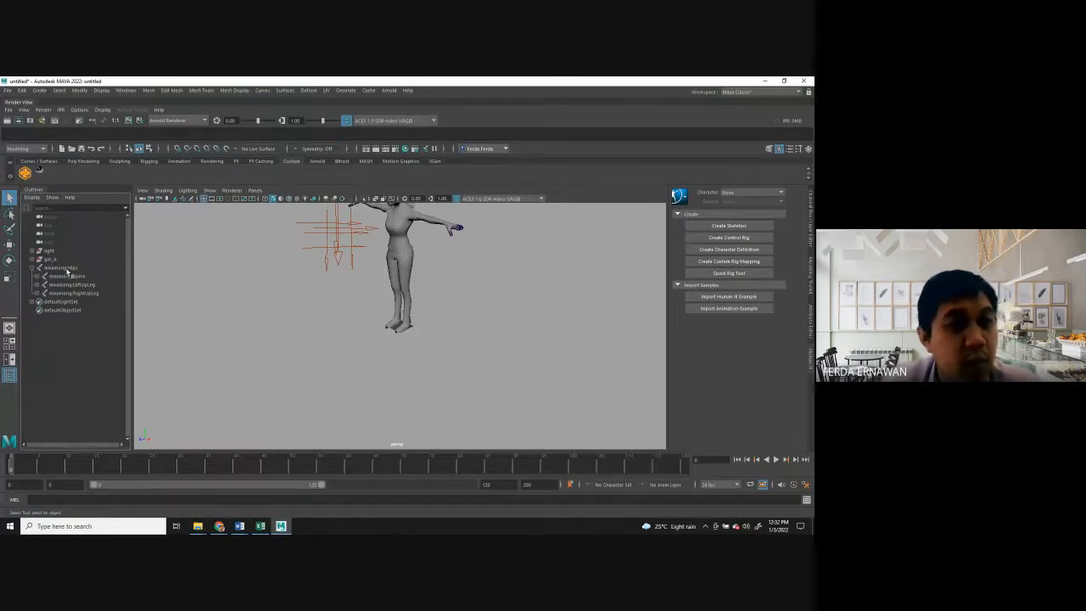
left_click(38, 276)
left_click(44, 285)
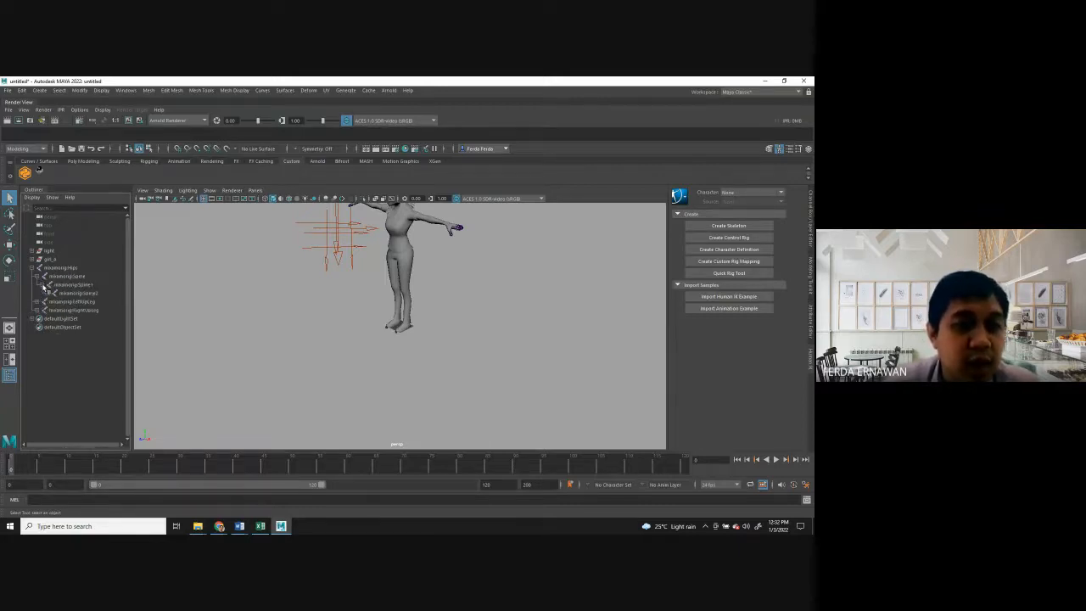
left_click(48, 293)
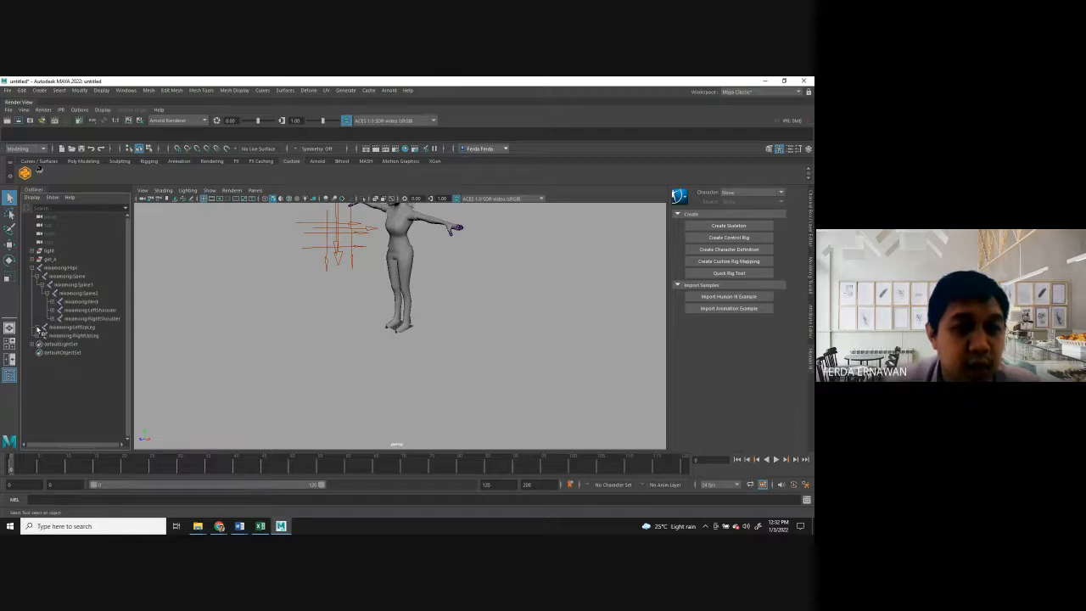
left_click(39, 327)
left_click(41, 344)
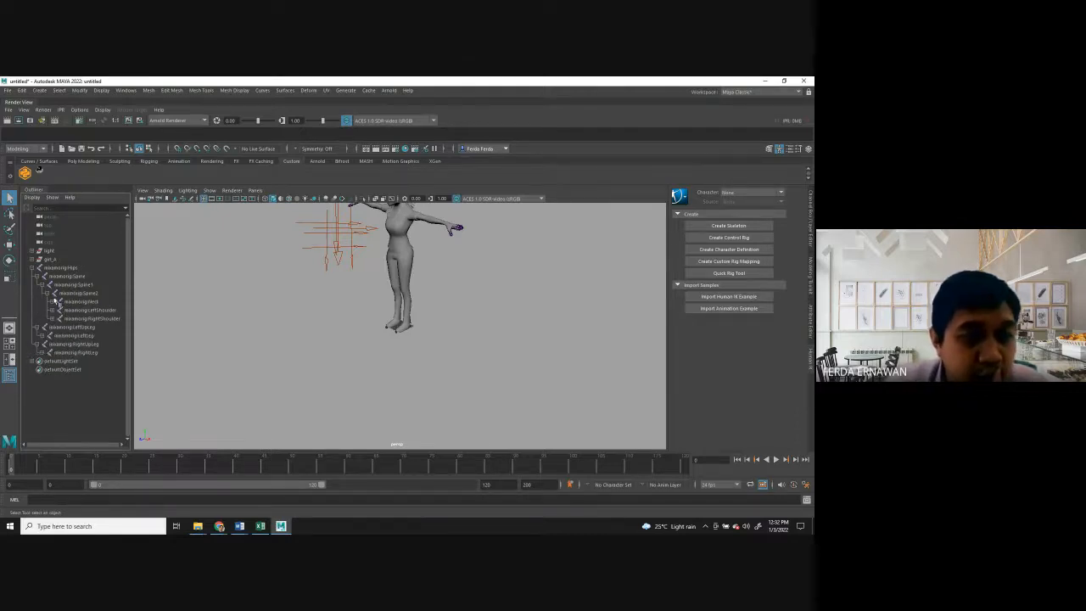
left_click(53, 301)
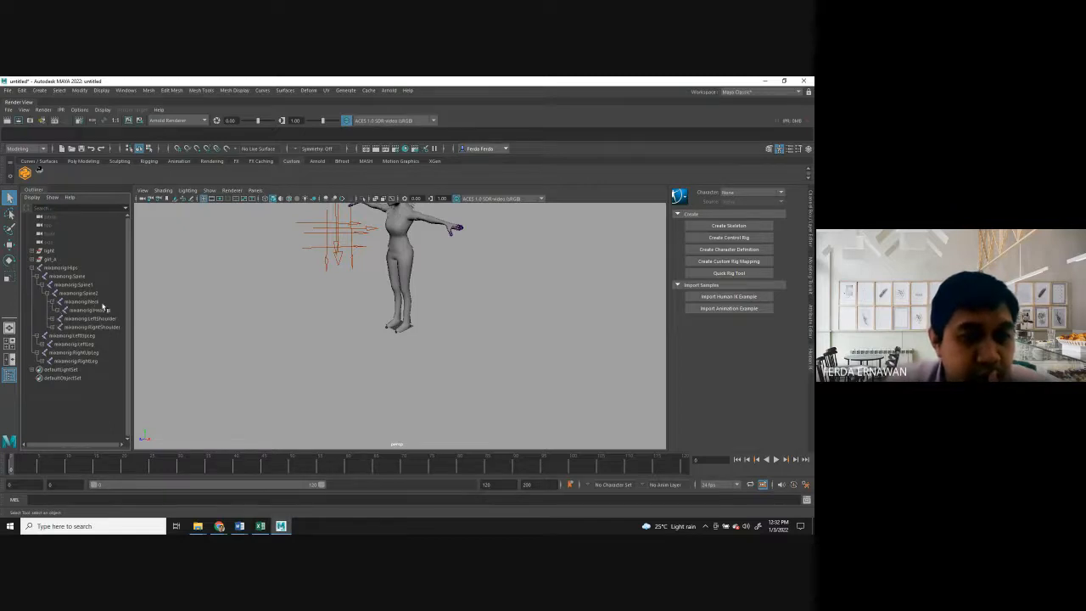
left_click(53, 319)
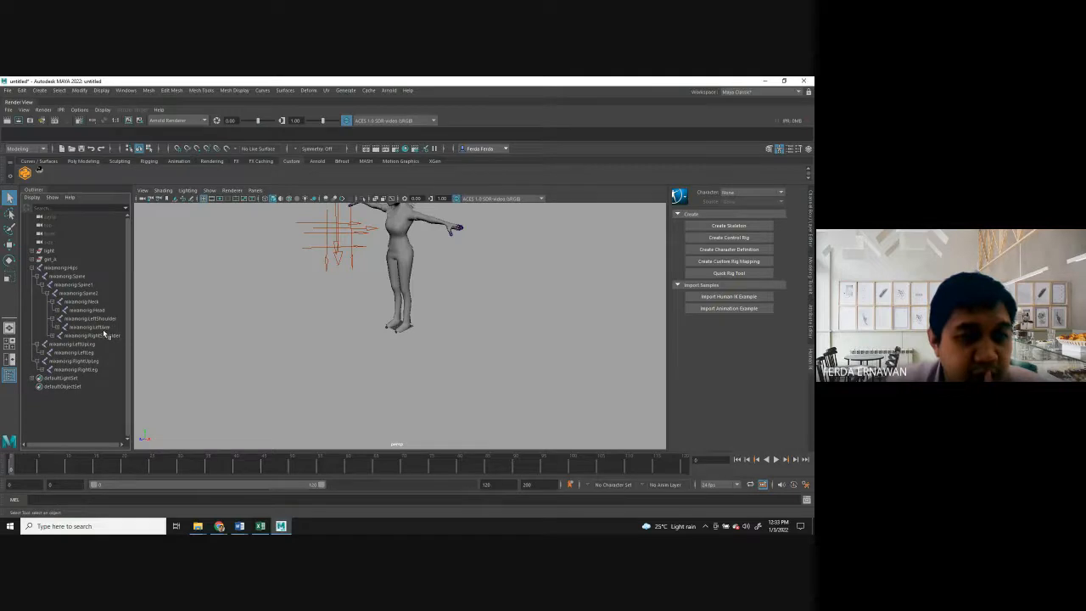
left_click(44, 370)
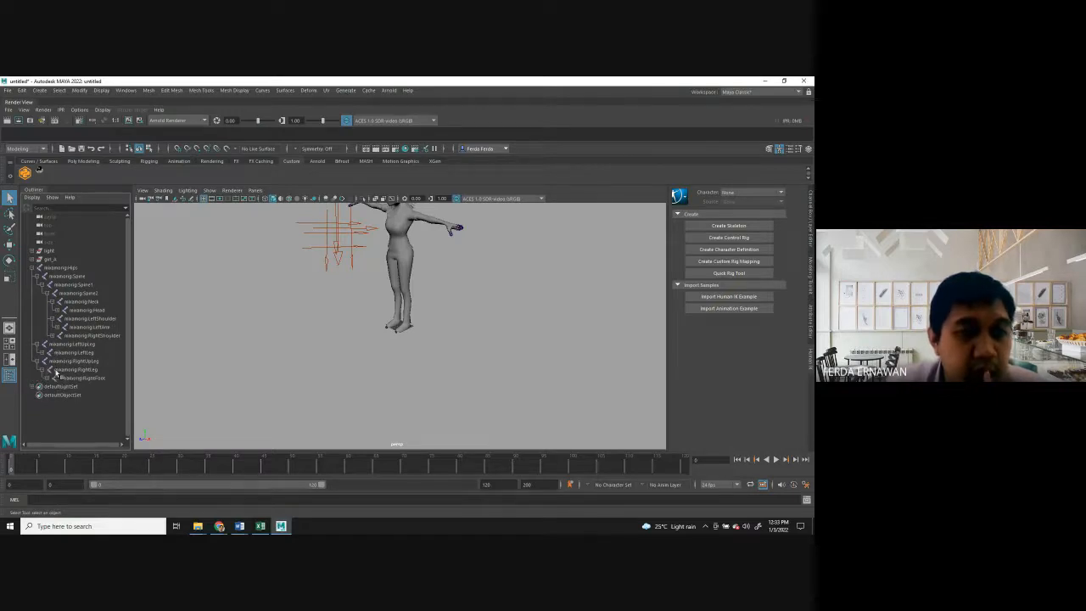
left_click(51, 378)
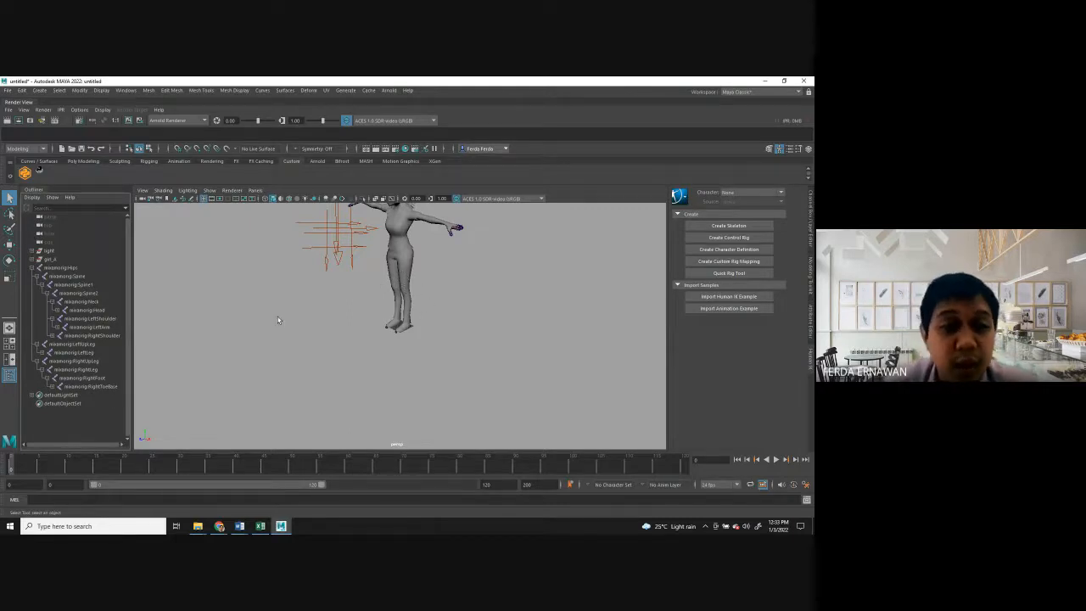
left_click(53, 388)
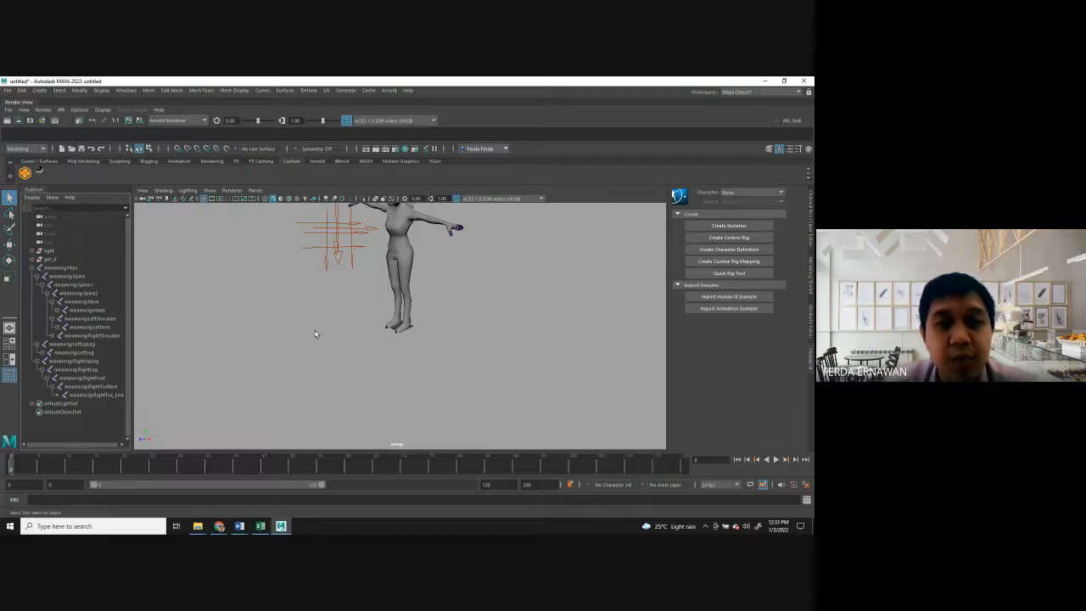
scroll(314, 334, "down", 3)
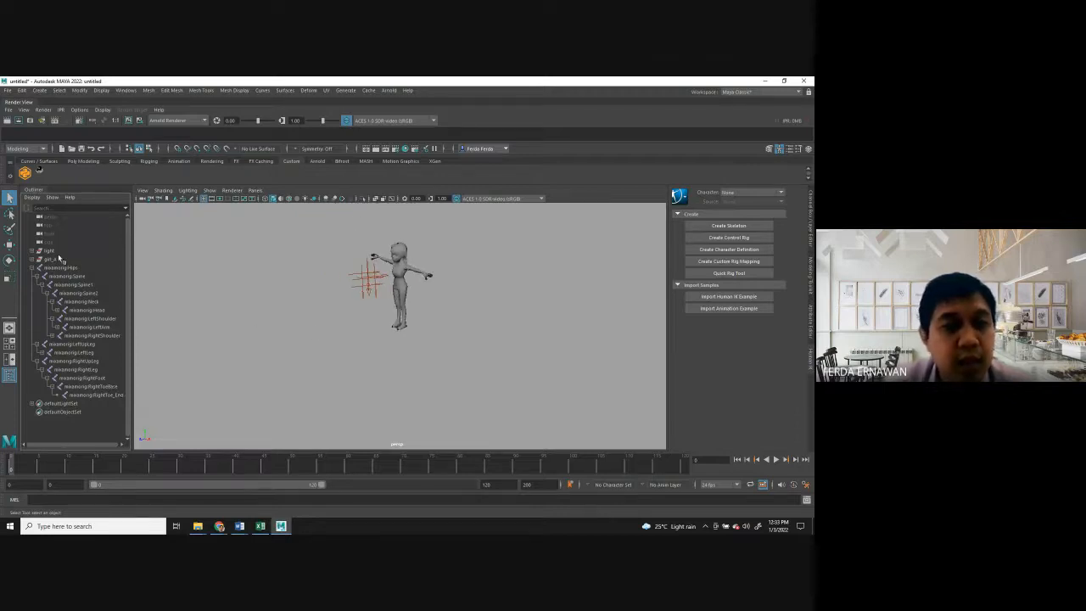
left_click(35, 268)
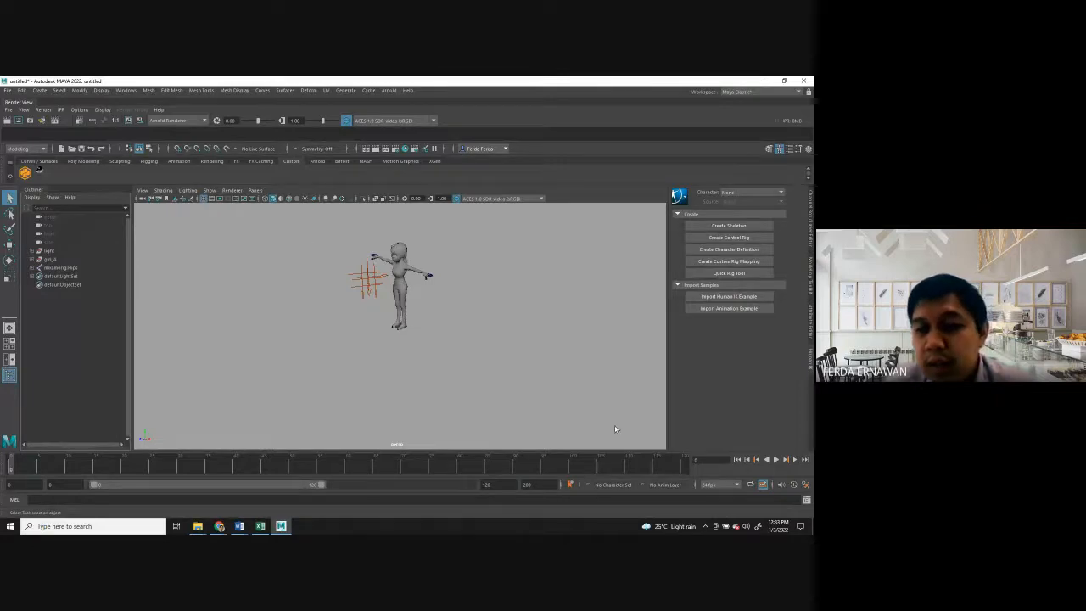
Open the Script Editor and load Mixamo_Auto_Control_Rig_v_1_6_0.py from the 2022 scripts folder.
left_click(807, 501)
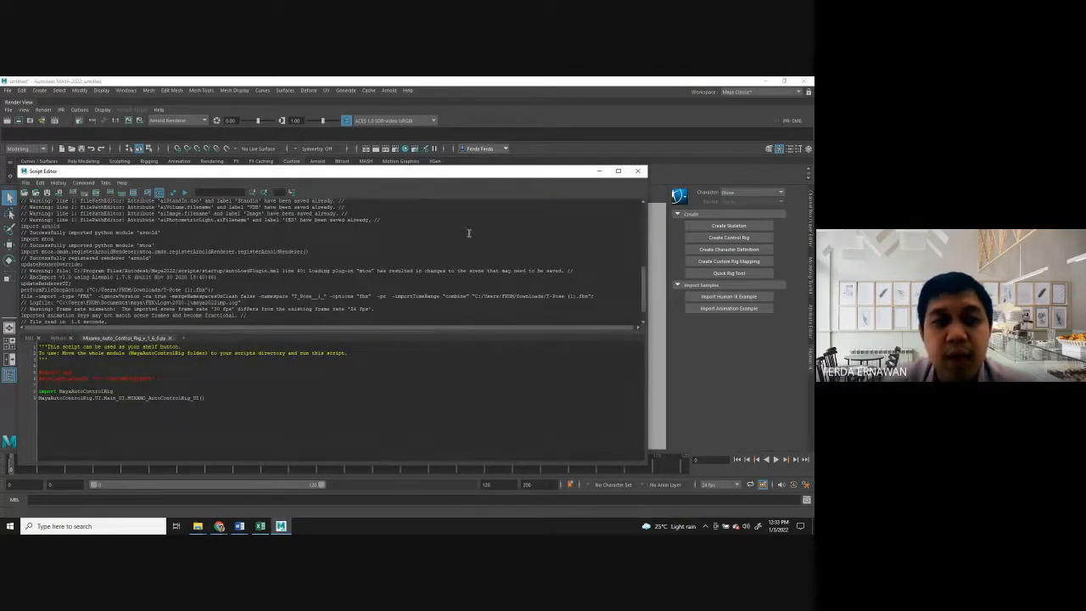
left_click_drag(458, 173, 495, 156)
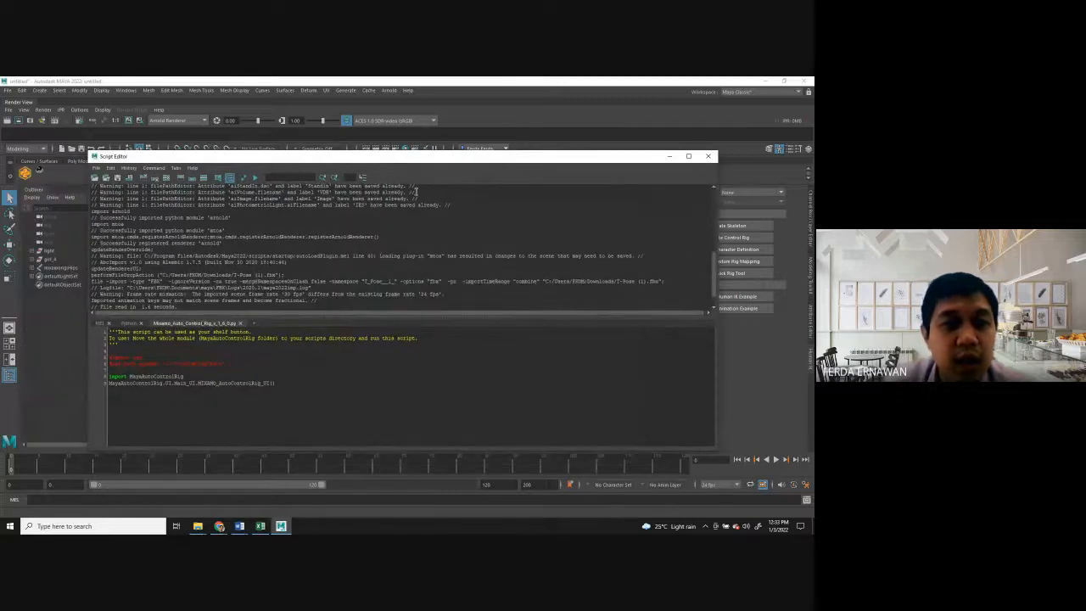
left_click(98, 167)
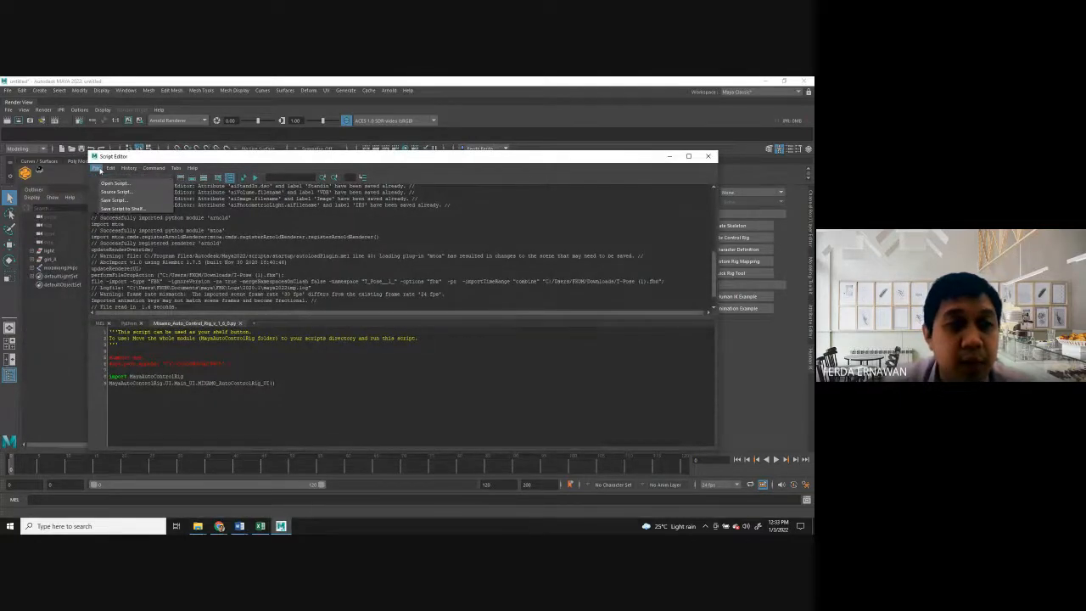
left_click(112, 183)
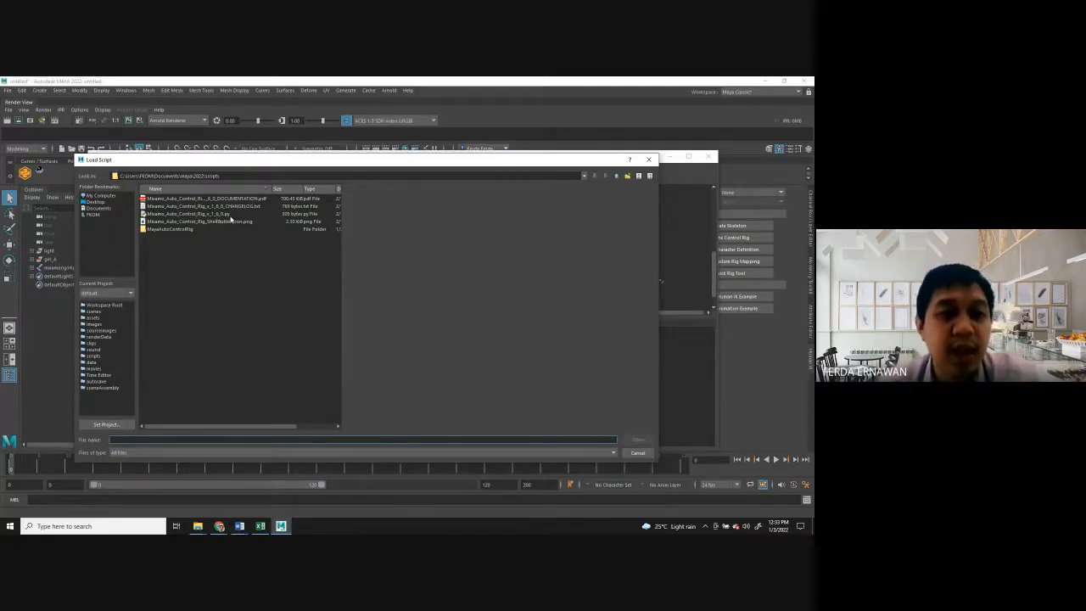
left_click(226, 215)
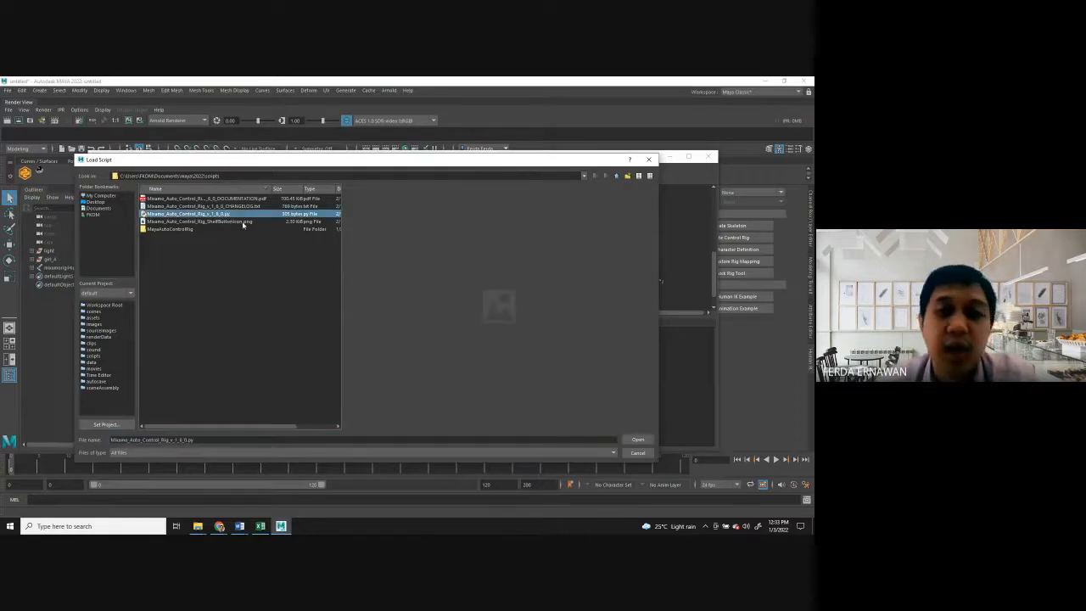
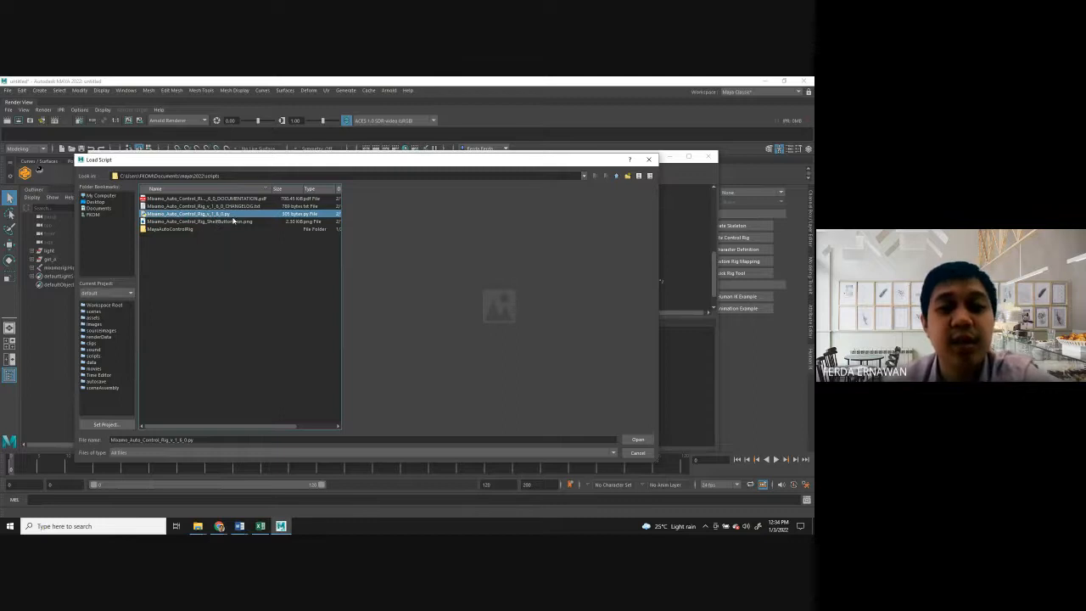
left_click(638, 439)
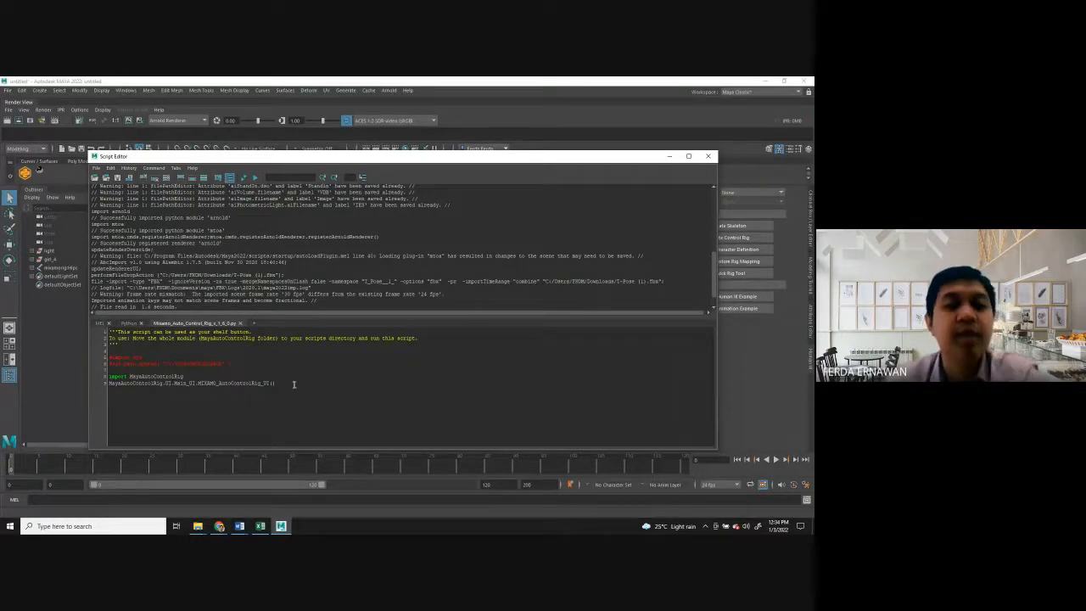
Select the whole loaded script with the Custom shelf in view, and briefly launch and close the existing Mixamo tool.
left_click_drag(287, 383, 127, 329)
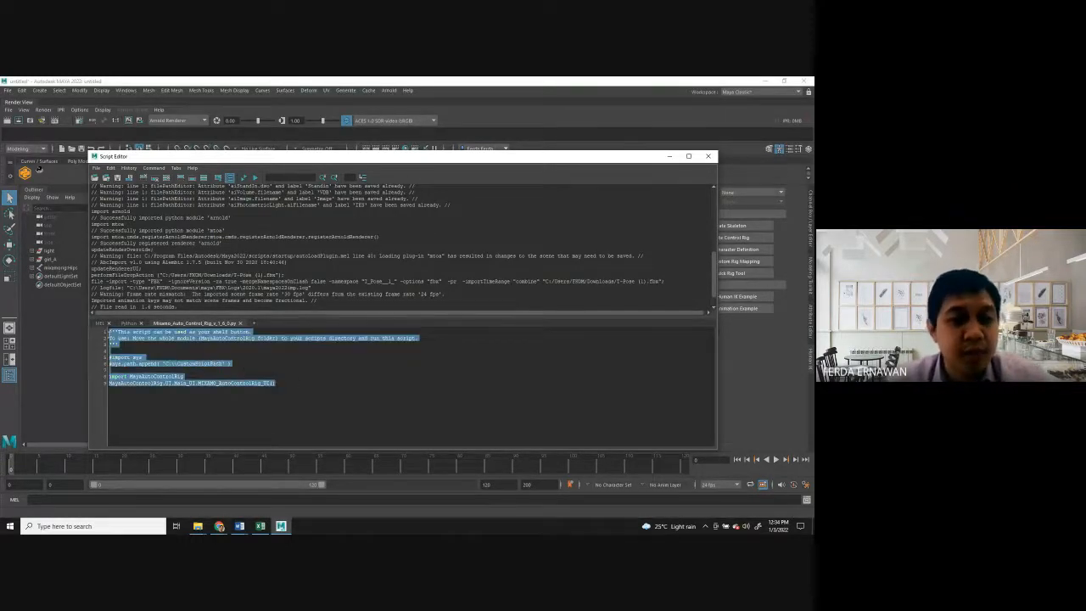
left_click_drag(262, 163, 620, 215)
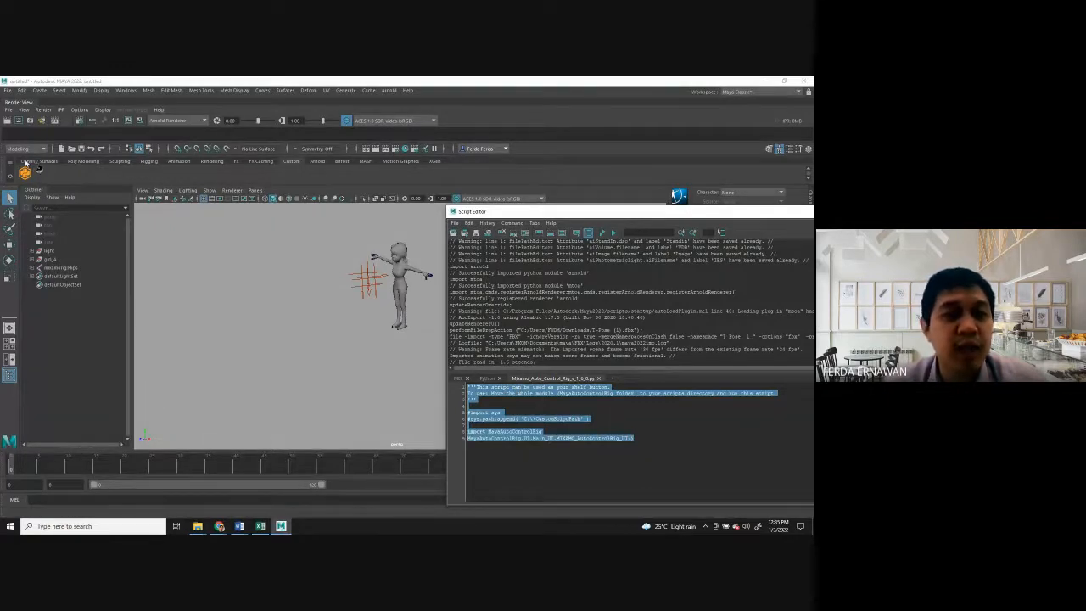
left_click(270, 163)
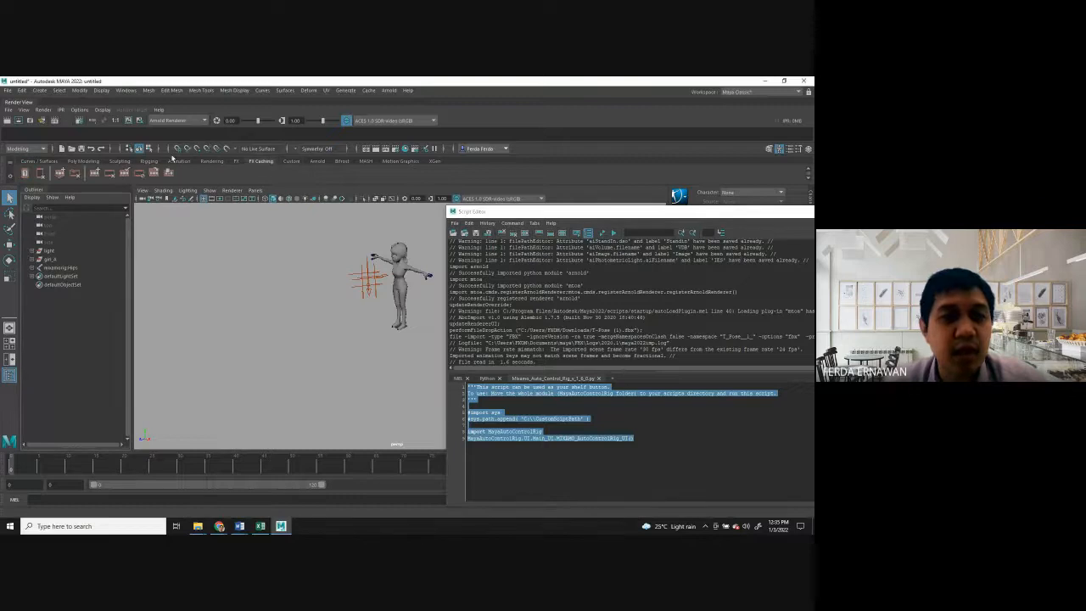
left_click(291, 163)
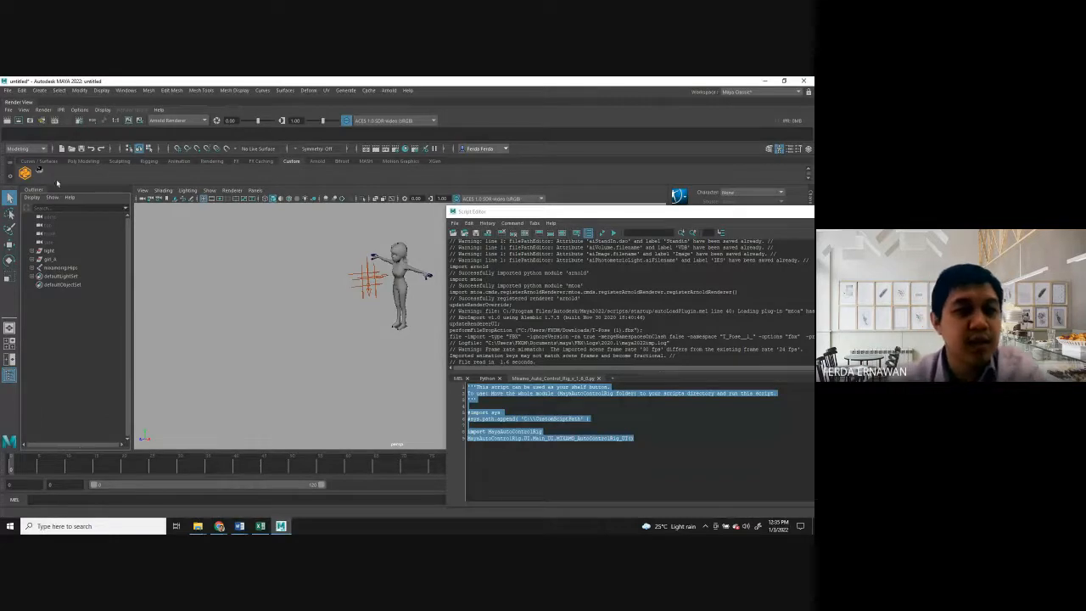
left_click(25, 175)
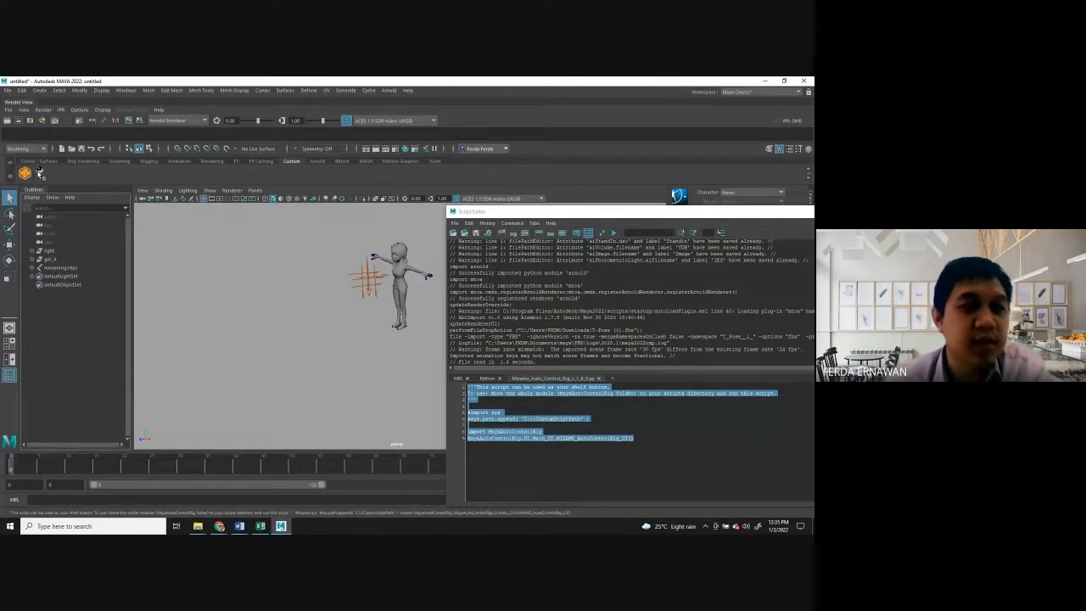
left_click(461, 146)
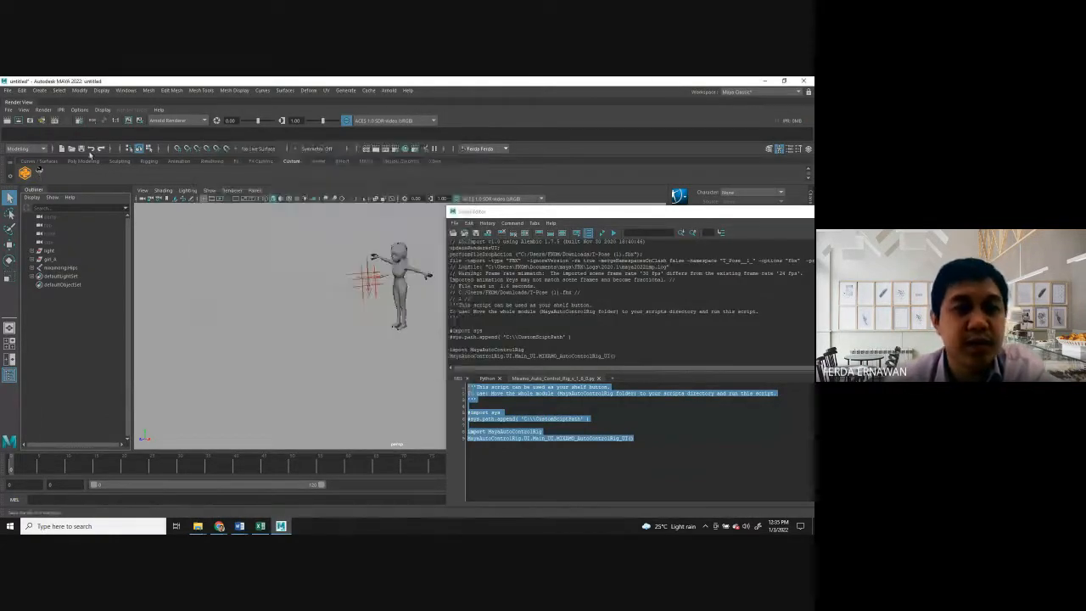
Delete the existing Mixamo item from the Custom shelf and add the selected script to that shelf again.
right_click(39, 171)
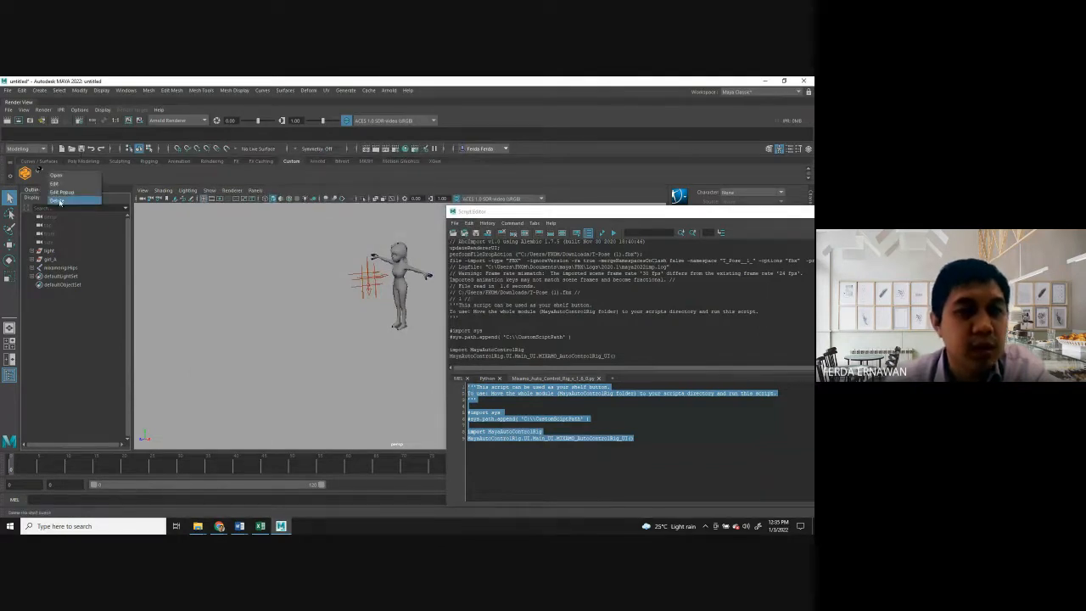
left_click(58, 201)
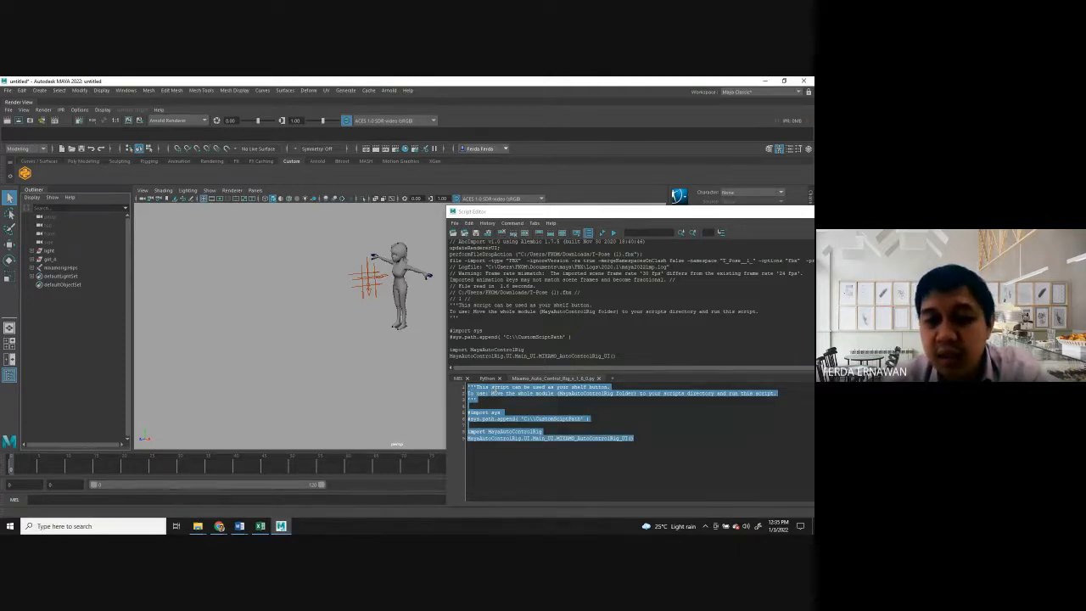
middle_click_drag(495, 390, 247, 175)
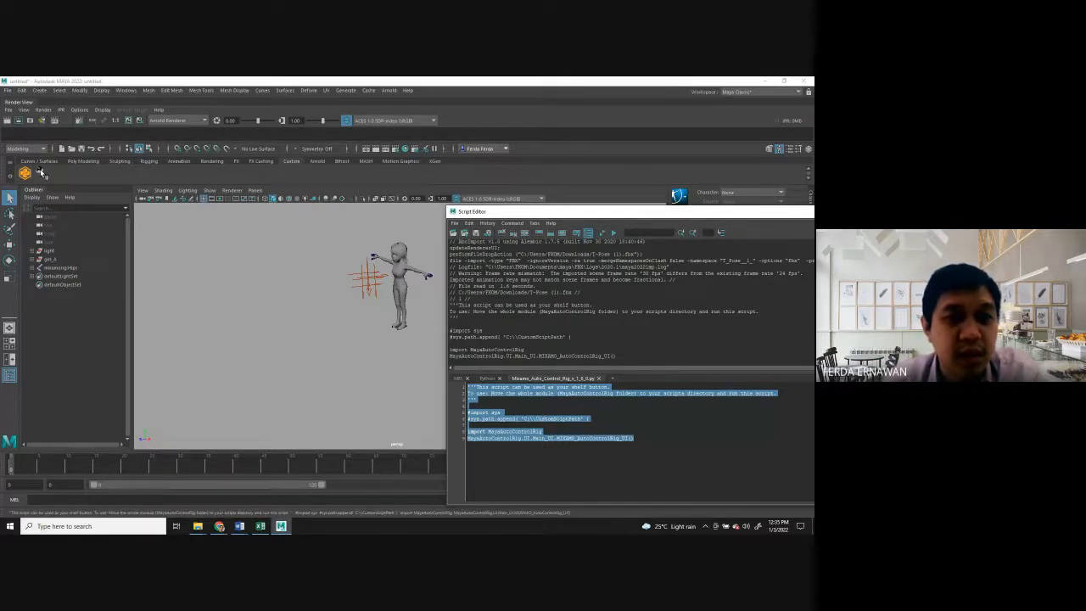
left_click_drag(650, 212, 331, 202)
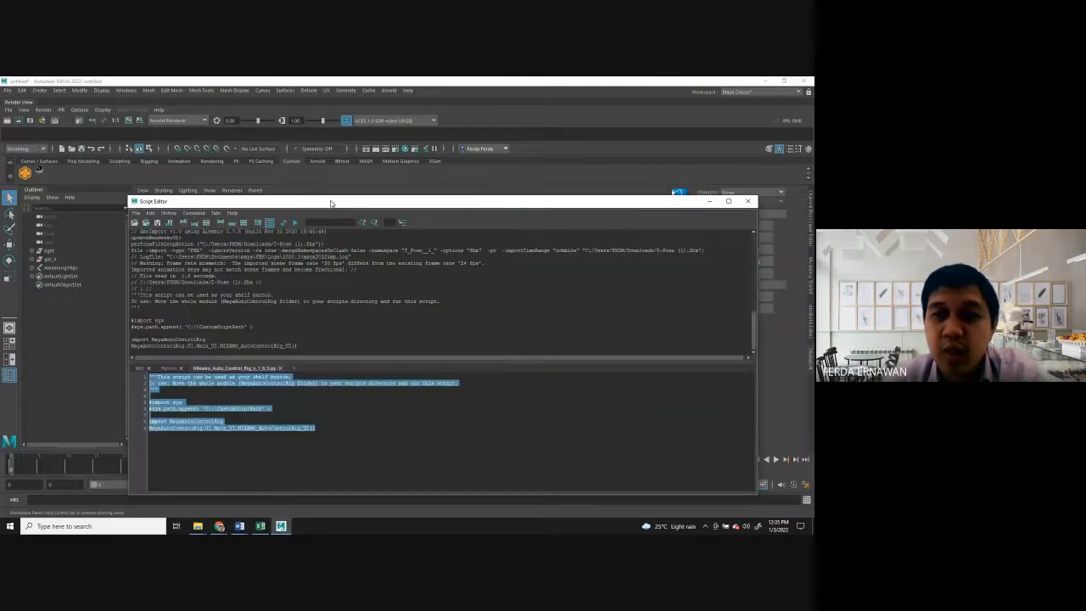
Close the Script Editor and launch MIXAMO Auto-Control-Rig from the Custom shelf, placing its window beside the girl.
left_click(748, 202)
left_click(38, 171)
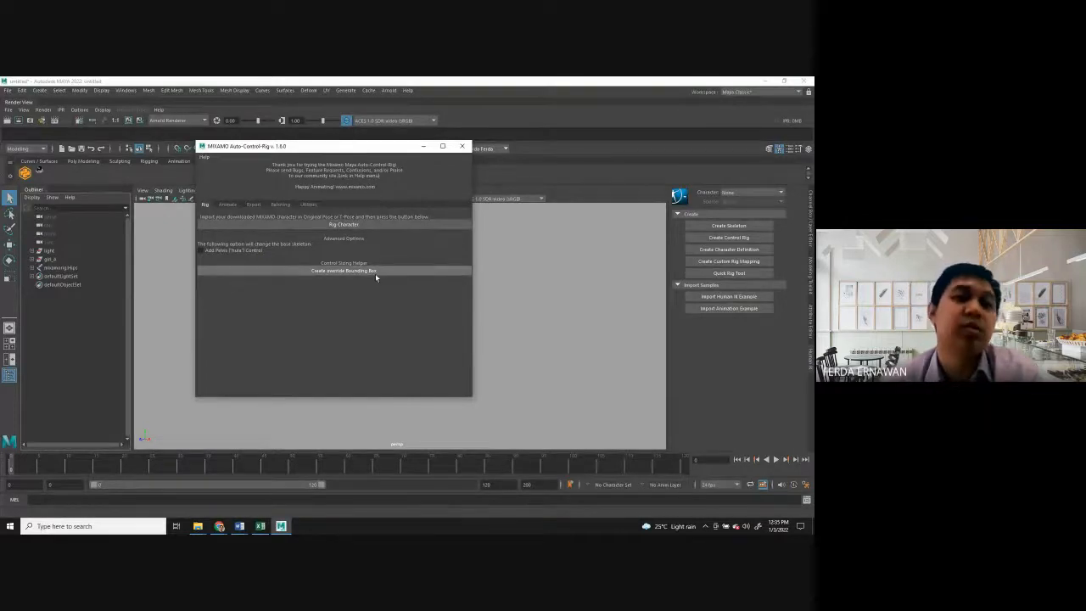
left_click_drag(356, 149, 635, 149)
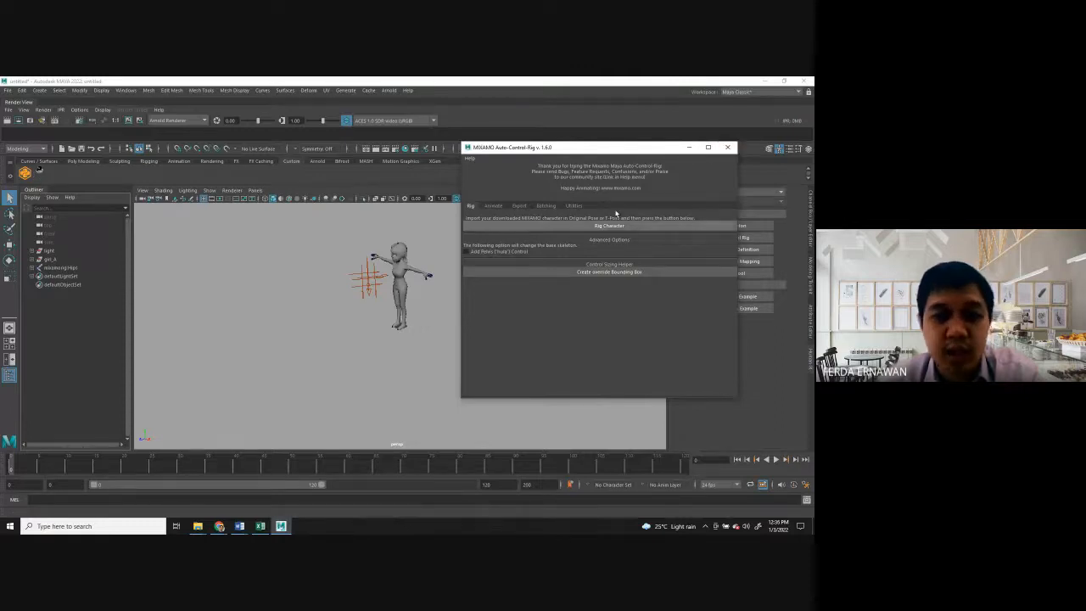
Switch to the scripts folder in File Explorer and open the Mixamo Auto Control Rig v_1_6_0 documentation PDF, maximized for reading.
left_click(197, 526)
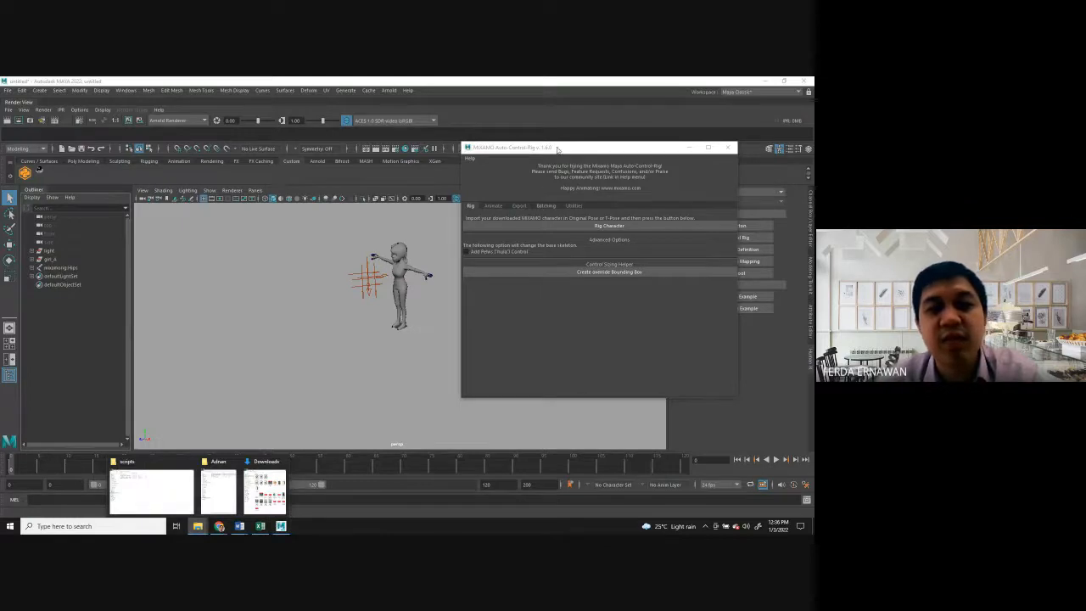
left_click(152, 492)
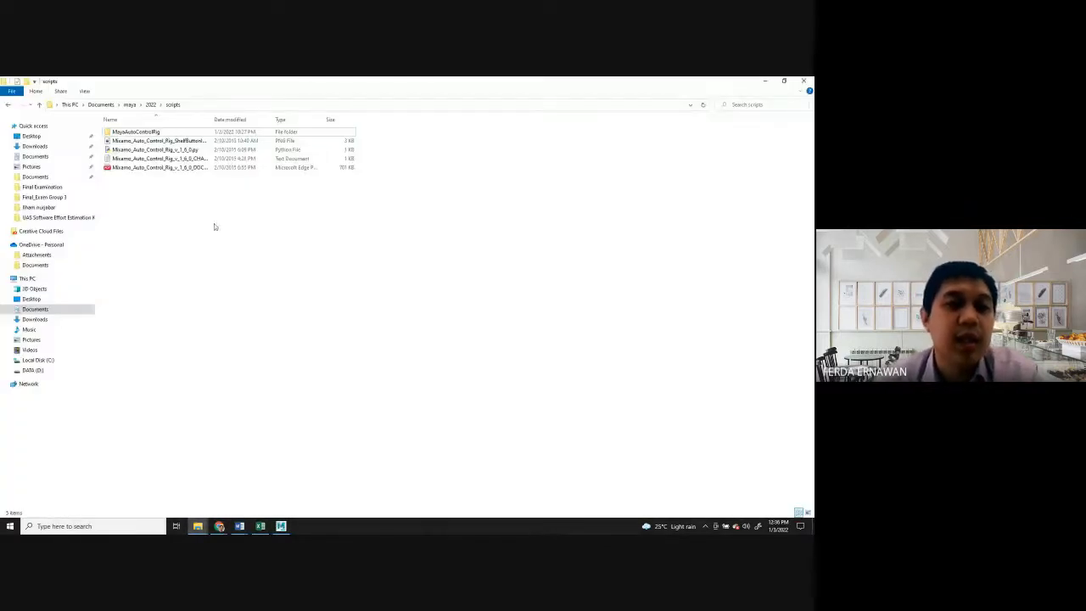
left_click(170, 168)
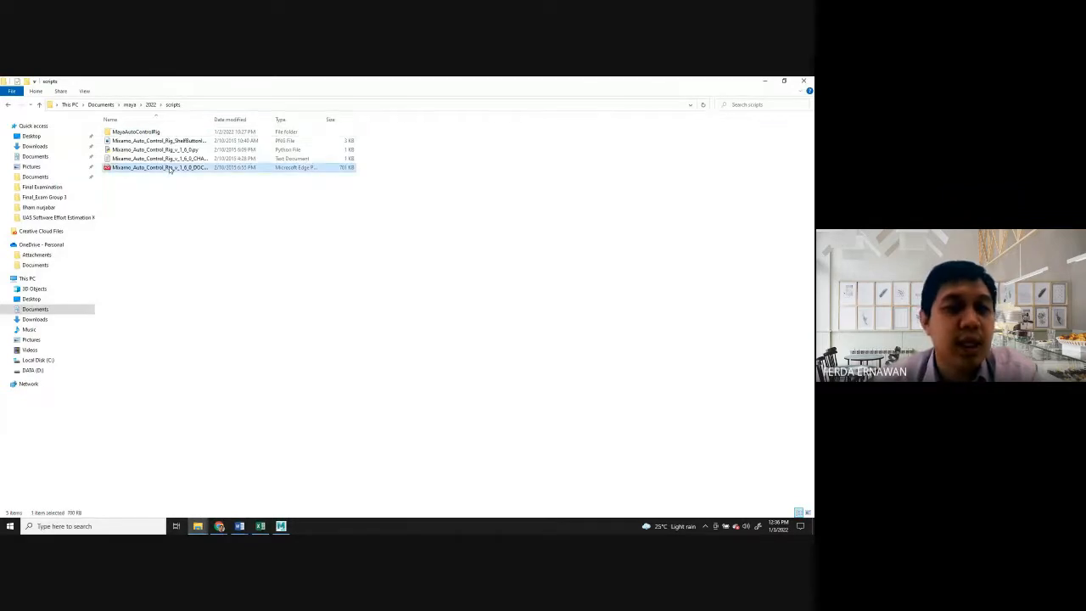
double_click(168, 169)
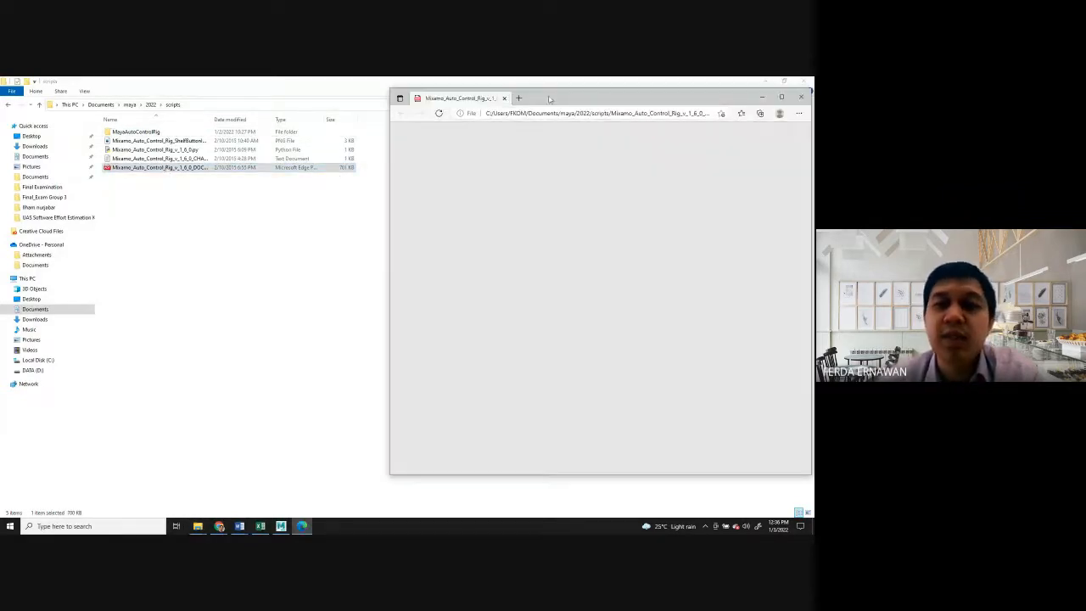
left_click_drag(549, 99, 377, 79)
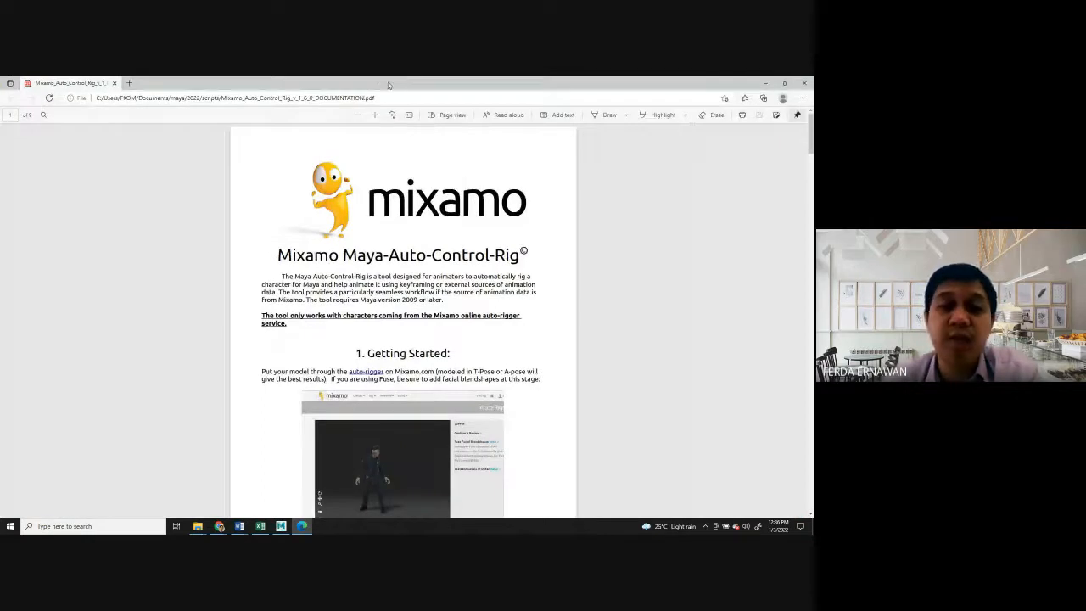
Read the Mixamo documentation from Getting Started through Exporting Animations, covering script installation, rigging options, animation import and baking.
scroll(468, 197, "down", 2)
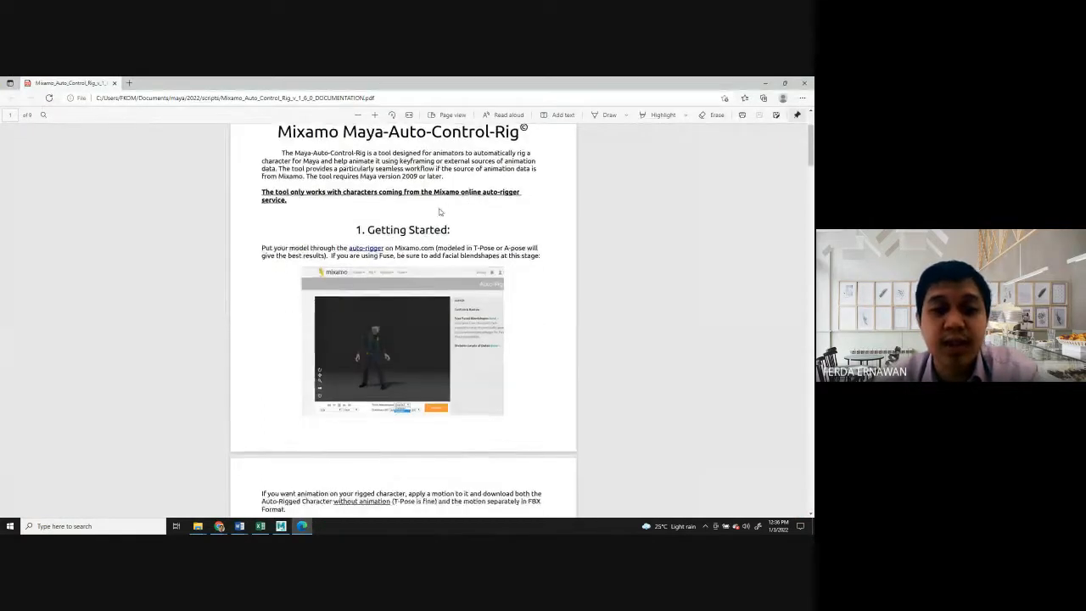
scroll(441, 210, "down", 5)
scroll(444, 197, "down", 3)
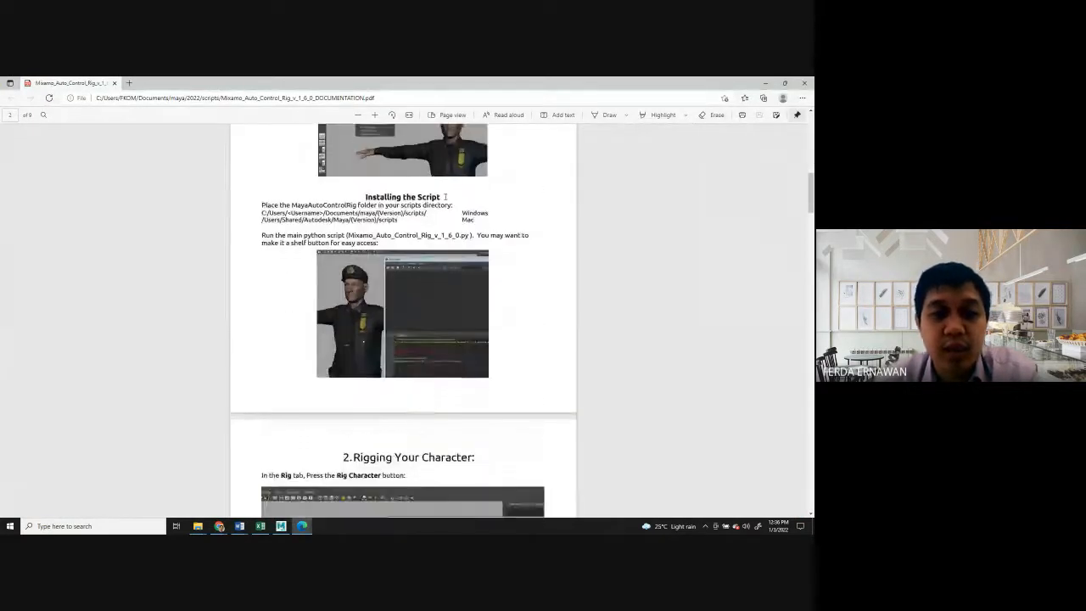
scroll(444, 197, "down", 6)
scroll(400, 218, "up", 2)
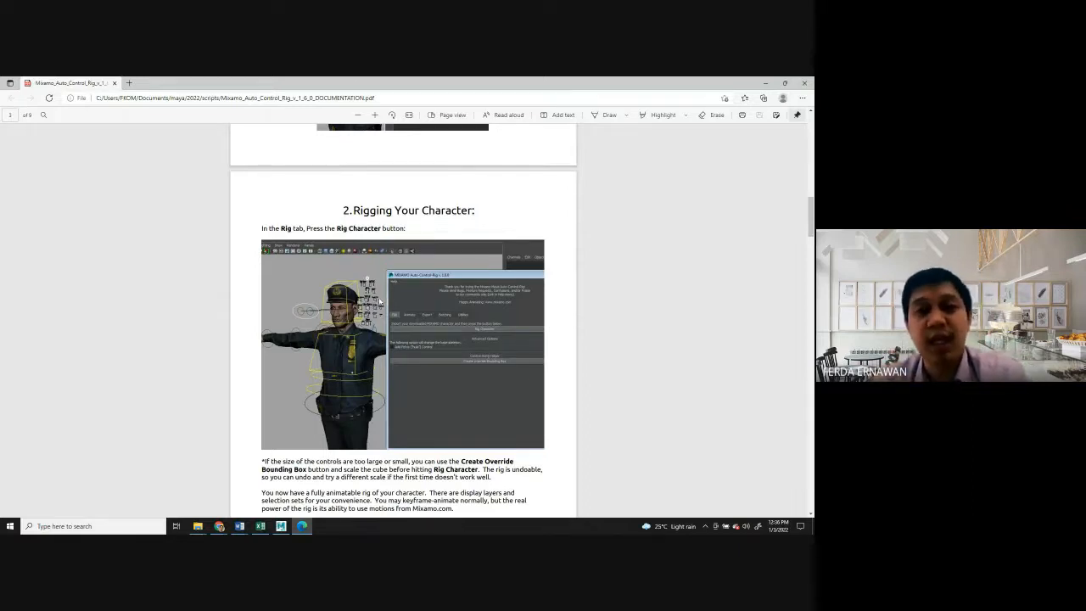
scroll(382, 303, "down", 5)
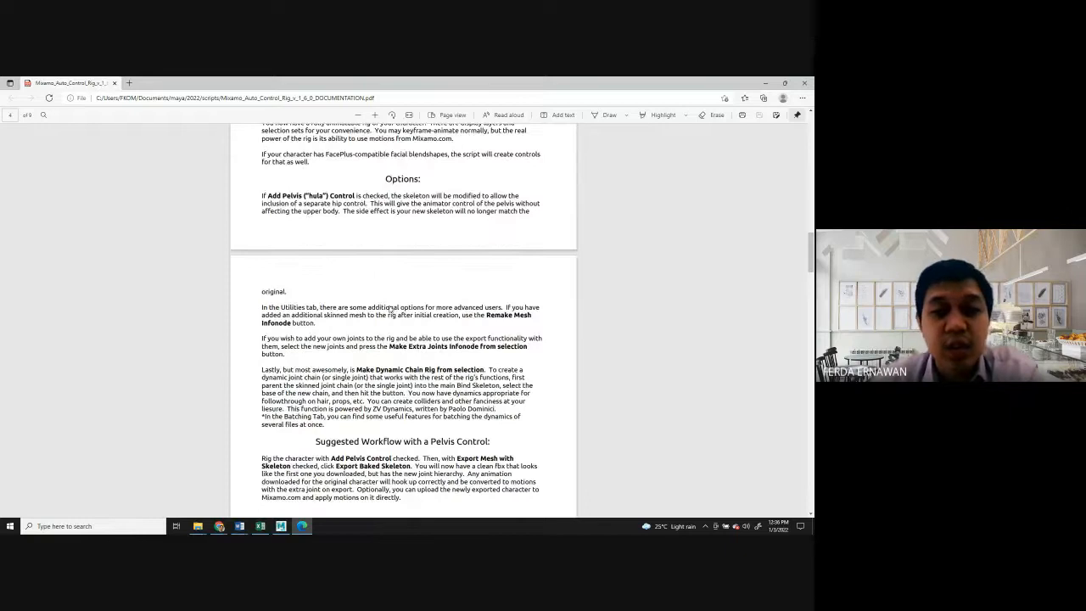
scroll(391, 310, "down", 7)
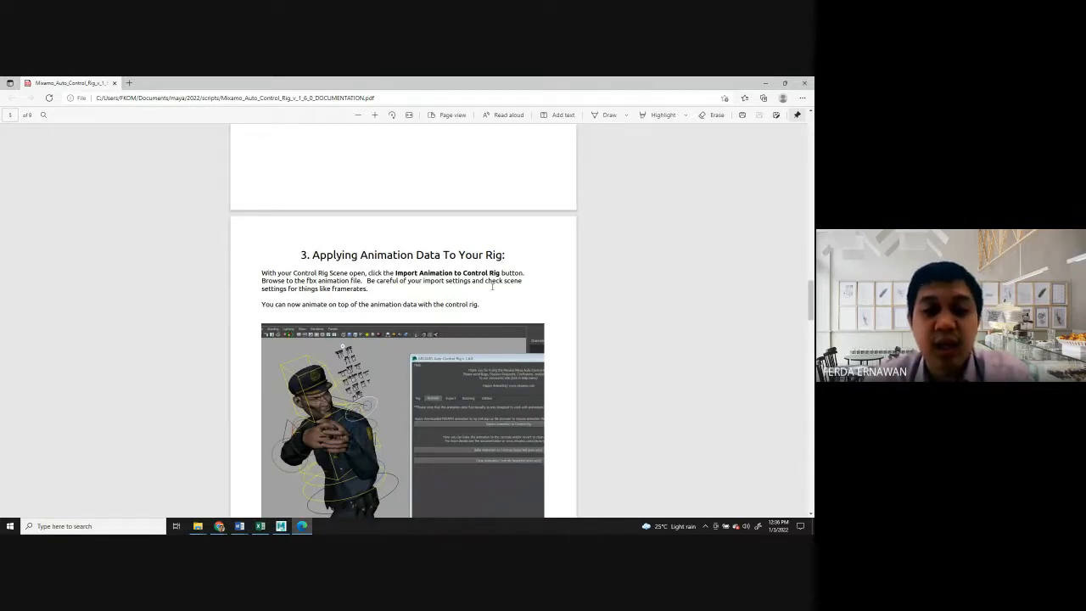
scroll(403, 323, "down", 3)
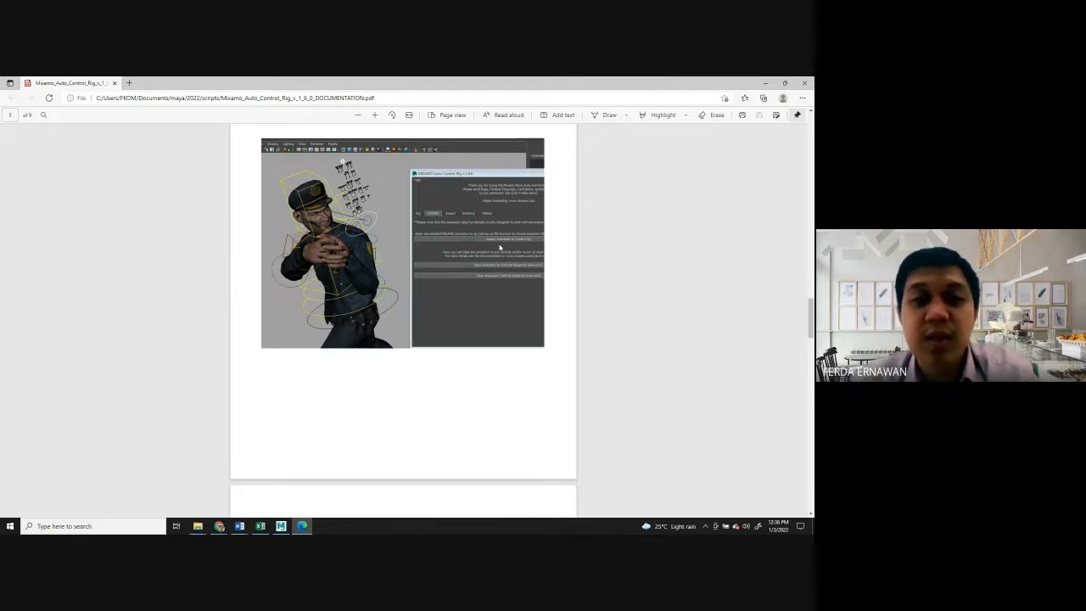
scroll(472, 252, "down", 6)
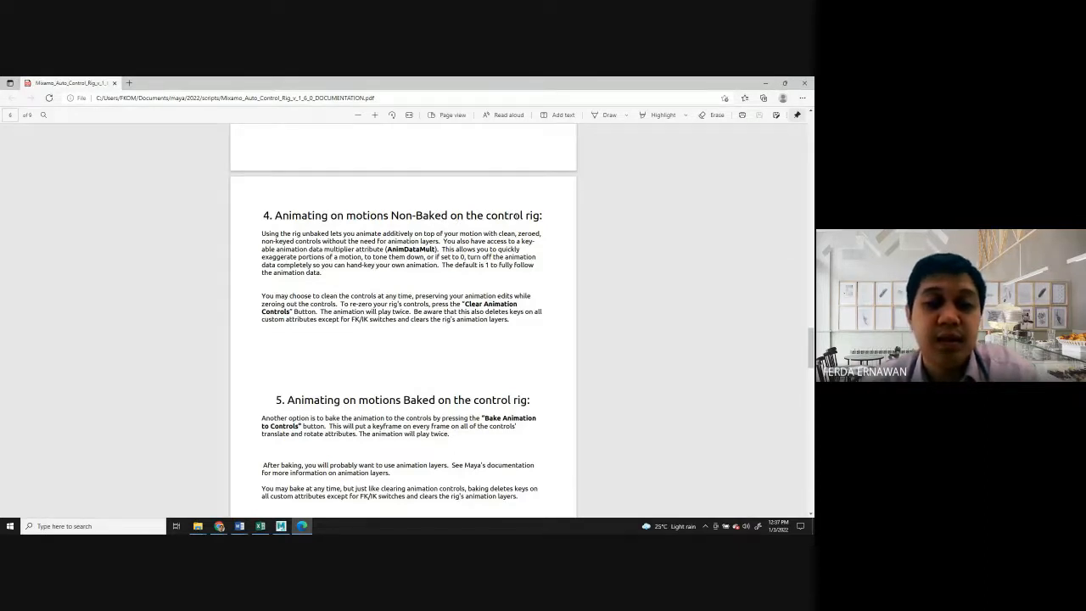
scroll(514, 217, "down", 2)
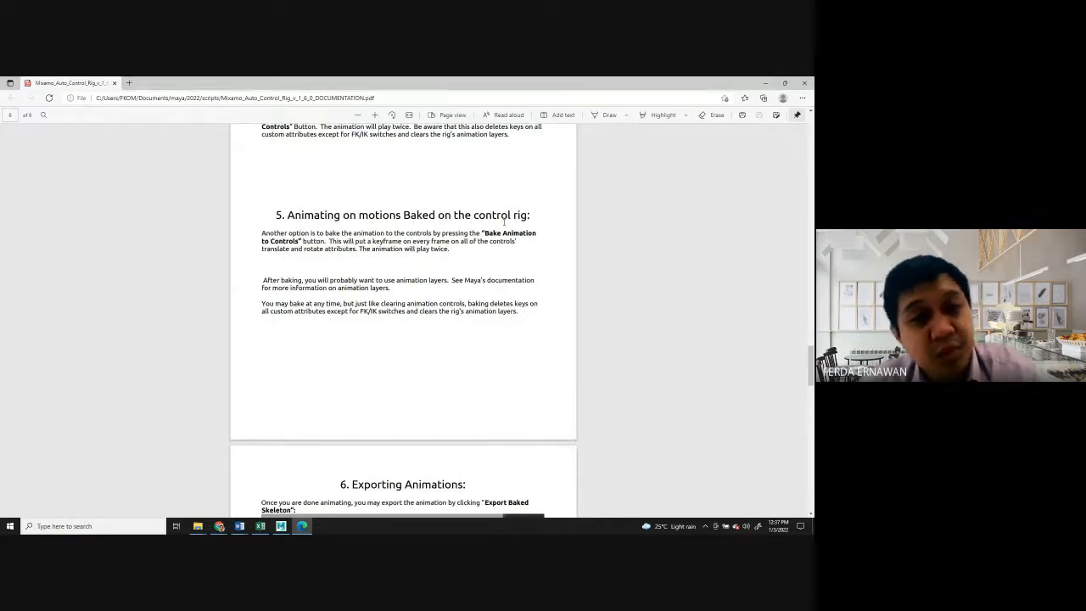
scroll(504, 223, "down", 3)
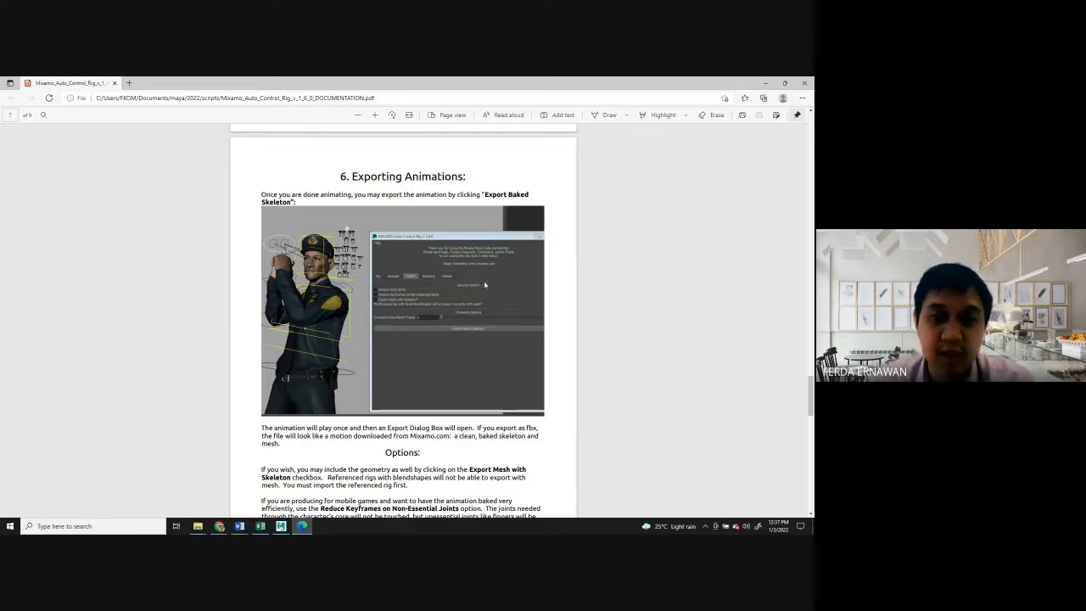
scroll(497, 285, "down", 1)
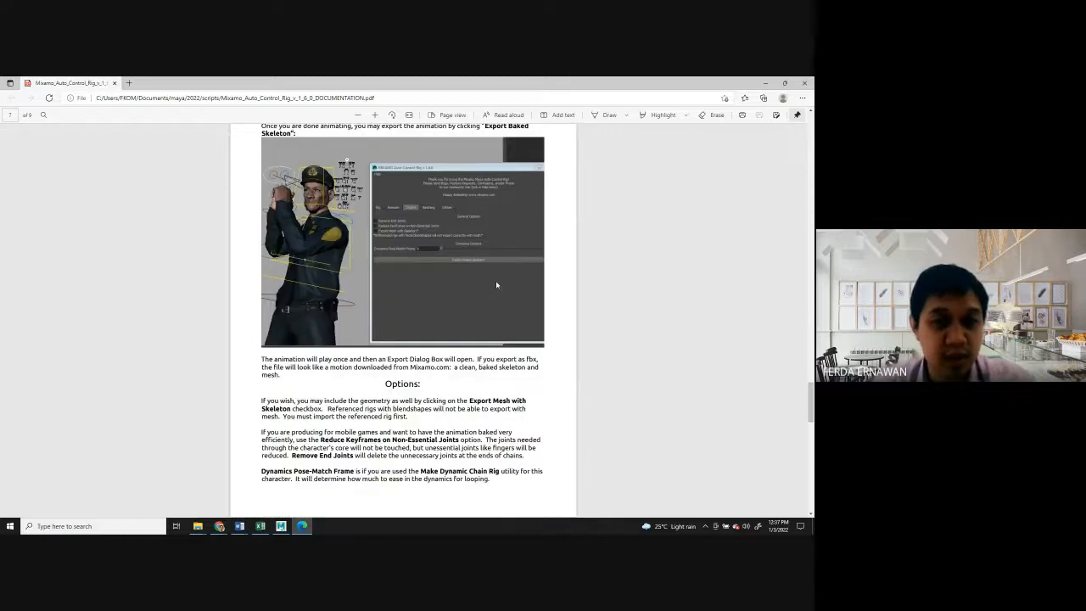
Read the Controls and Attributes section of the documentation, covering the global, hand, foot, elbow, knee and head controls.
scroll(497, 285, "down", 5)
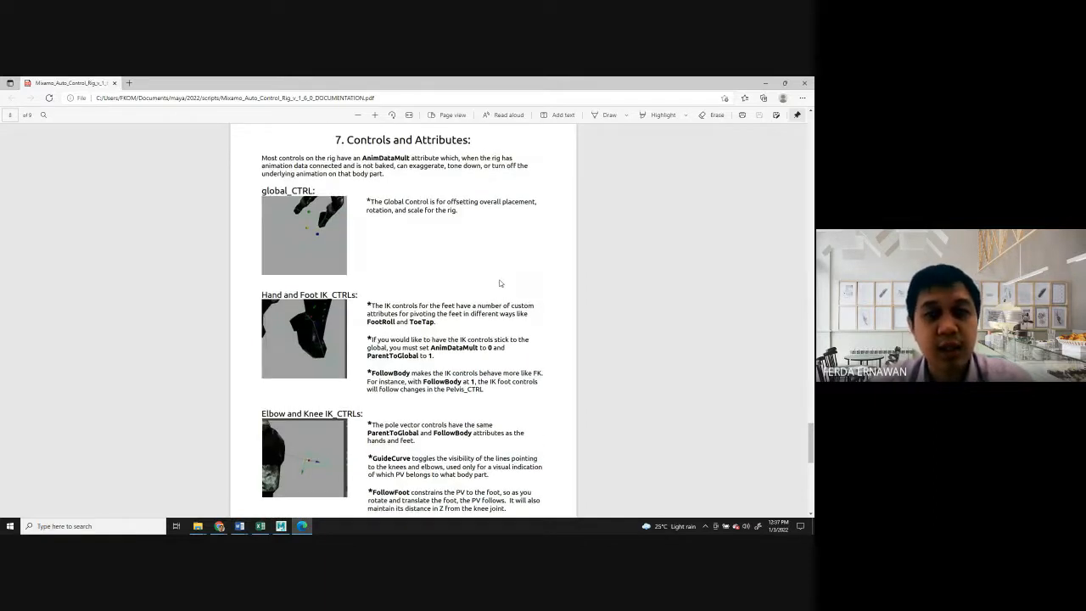
scroll(394, 249, "up", 1)
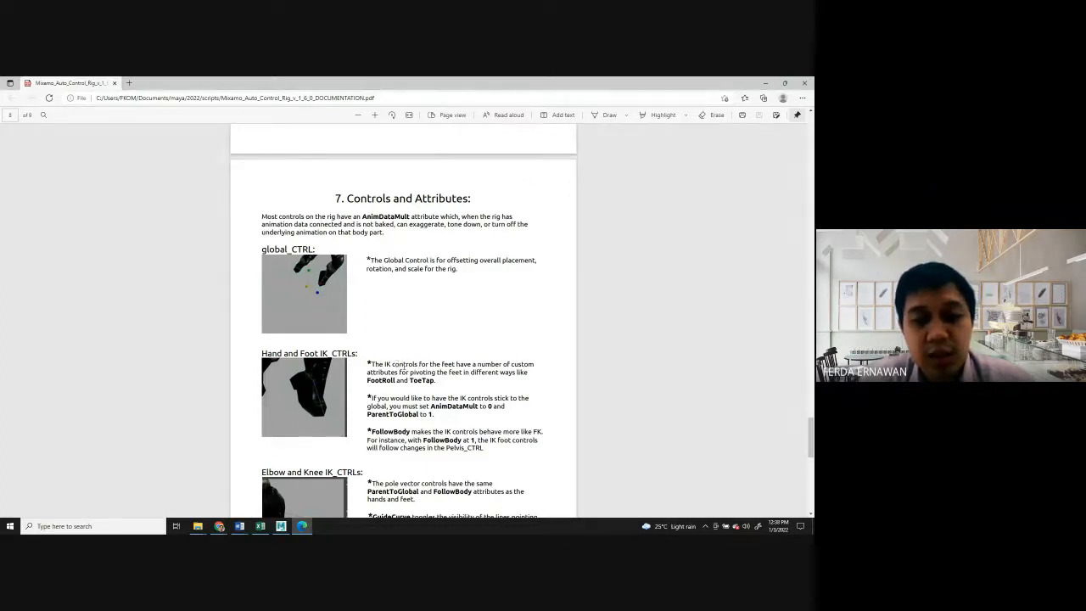
scroll(396, 364, "down", 5)
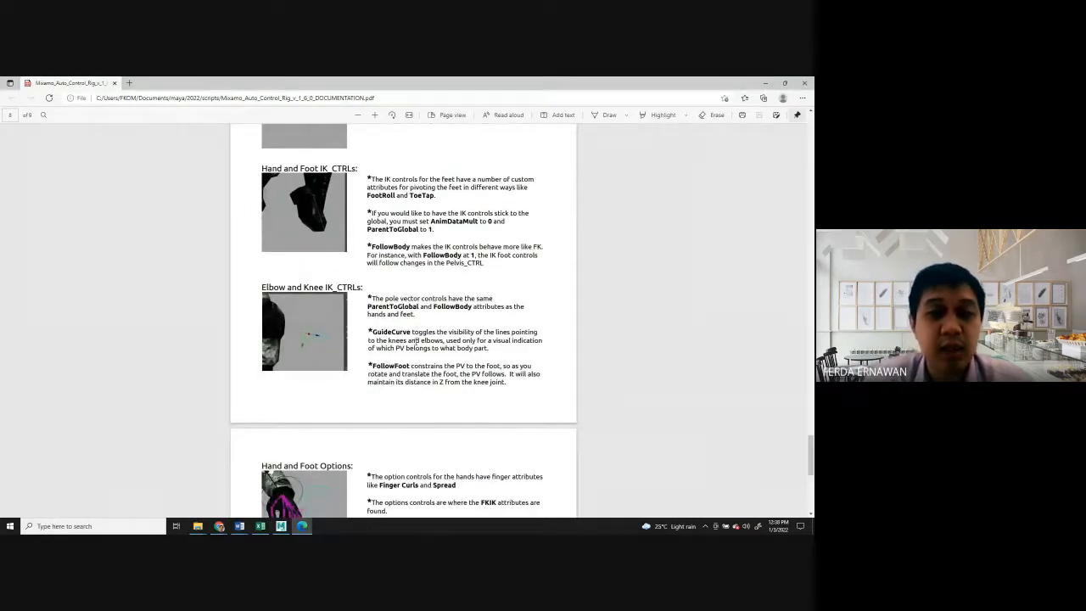
scroll(415, 339, "down", 2)
scroll(365, 322, "up", 2)
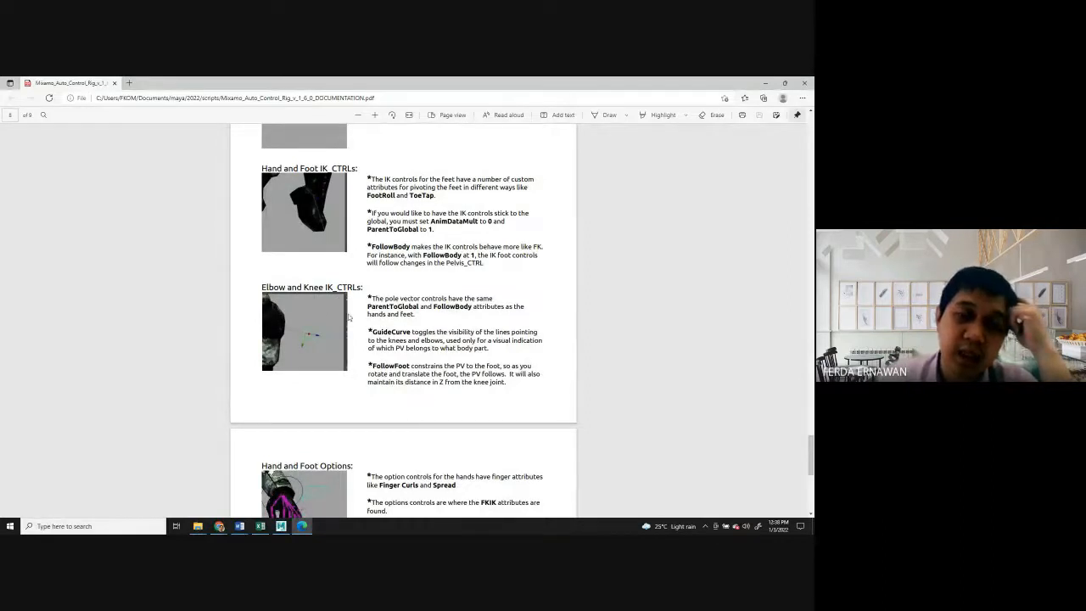
scroll(348, 316, "down", 2)
scroll(348, 315, "down", 1)
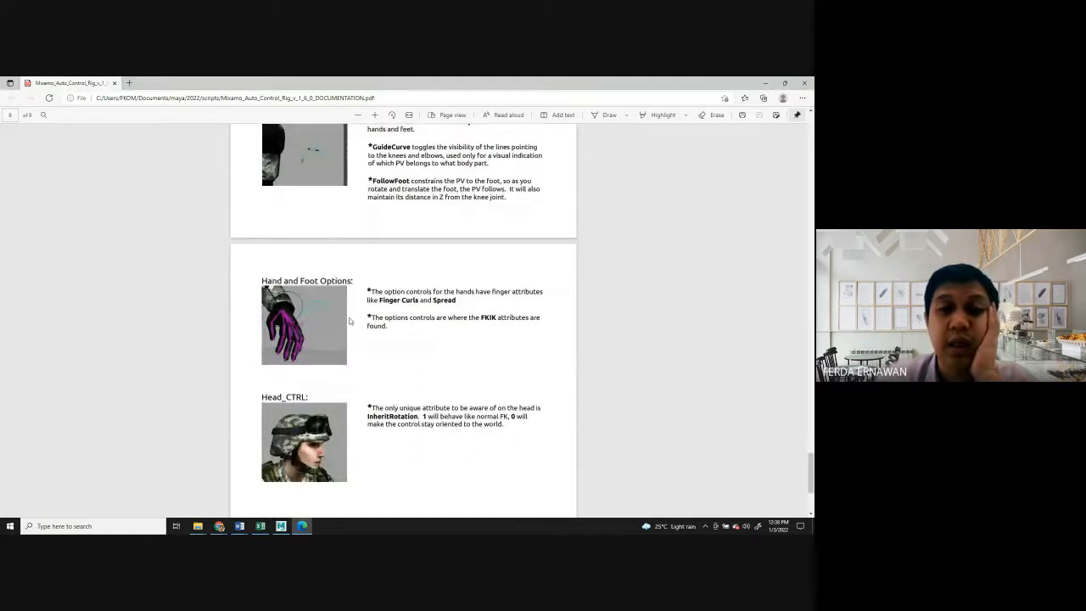
scroll(489, 358, "down", 3)
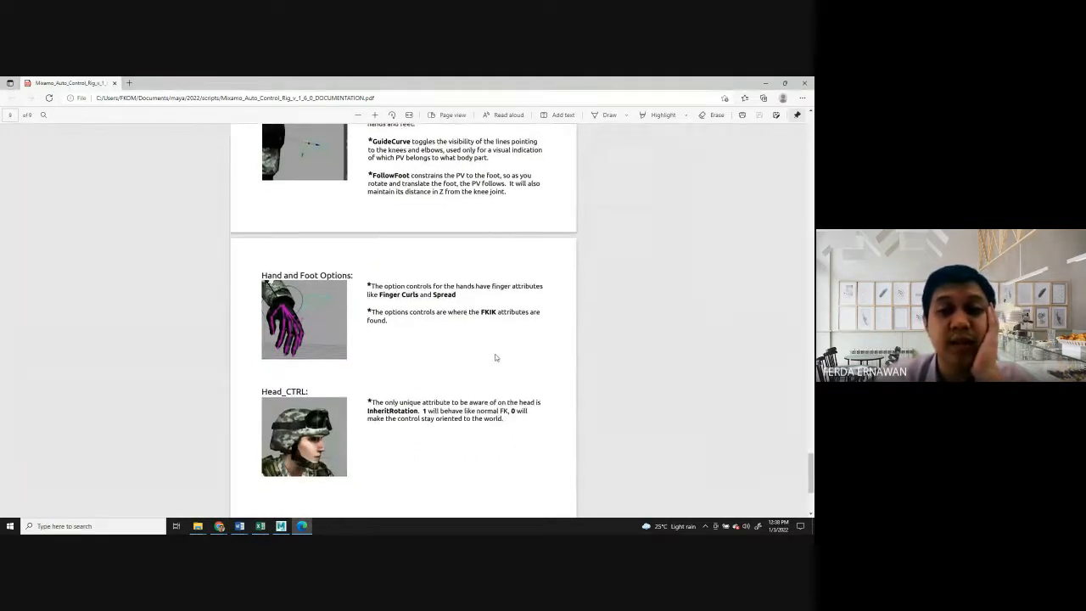
scroll(495, 356, "up", 4)
Close the documentation PDF, return to Maya and close the MIXAMO Auto-Control-Rig window.
left_click(810, 82)
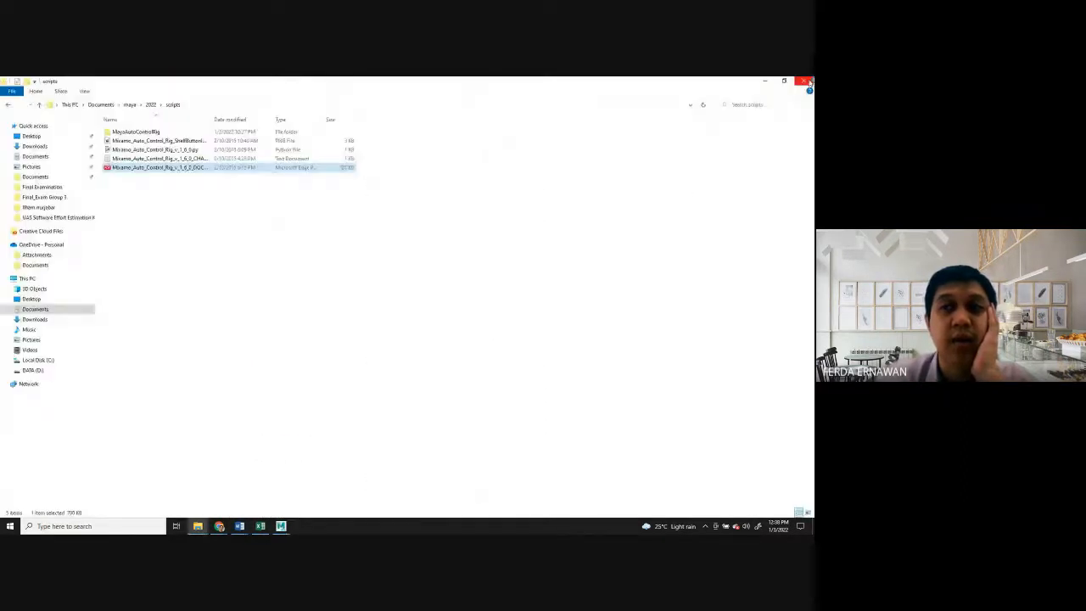
left_click(761, 82)
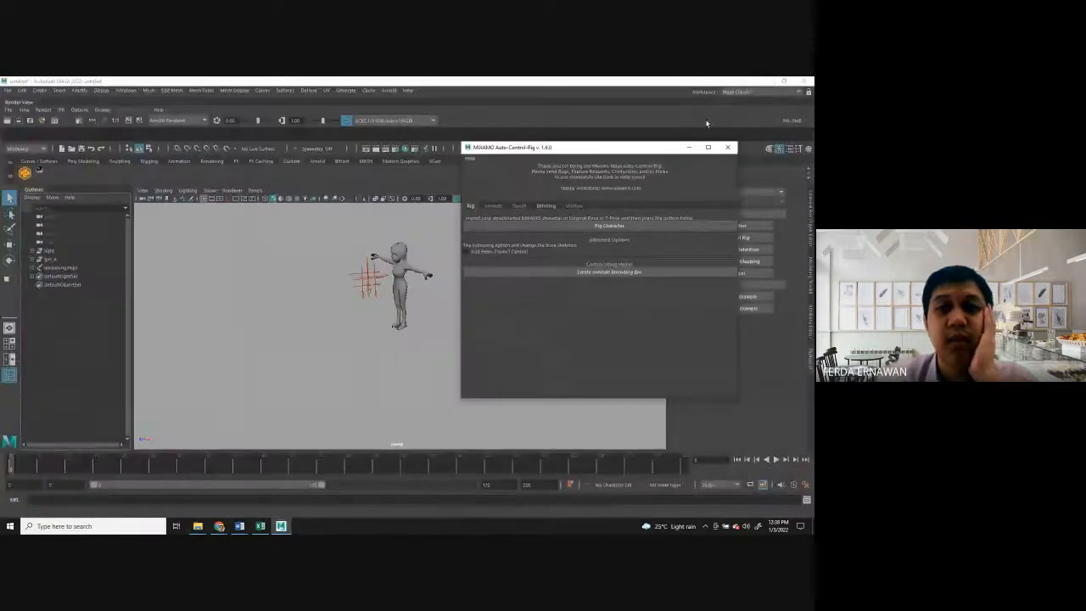
left_click(727, 147)
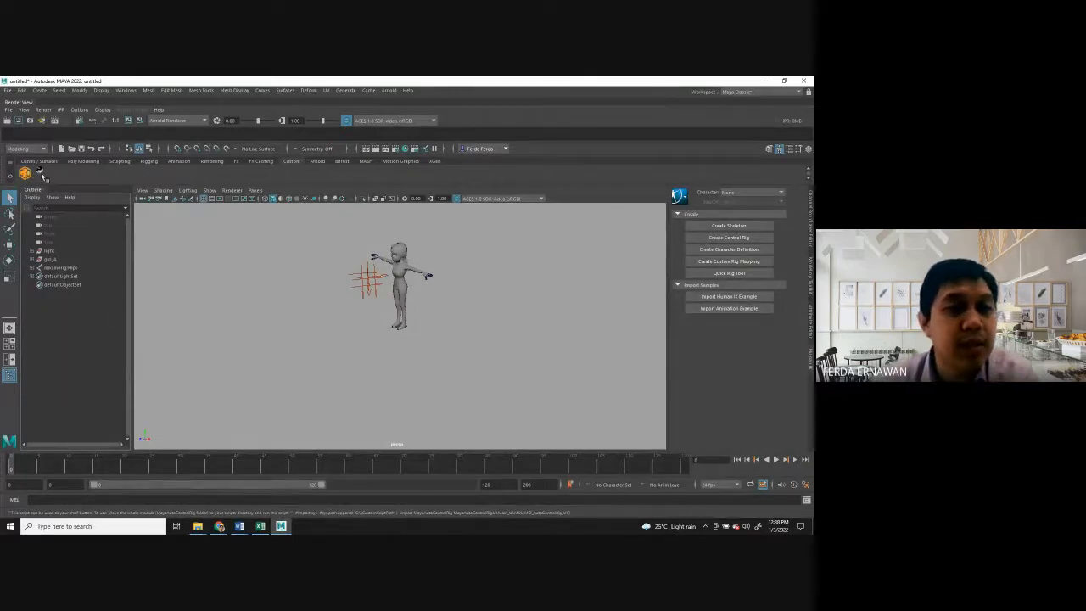
Open the Python-icon Mixamo item of the Custom shelf in the Shelf Editor and browse for a replacement icon image.
right_click(40, 174)
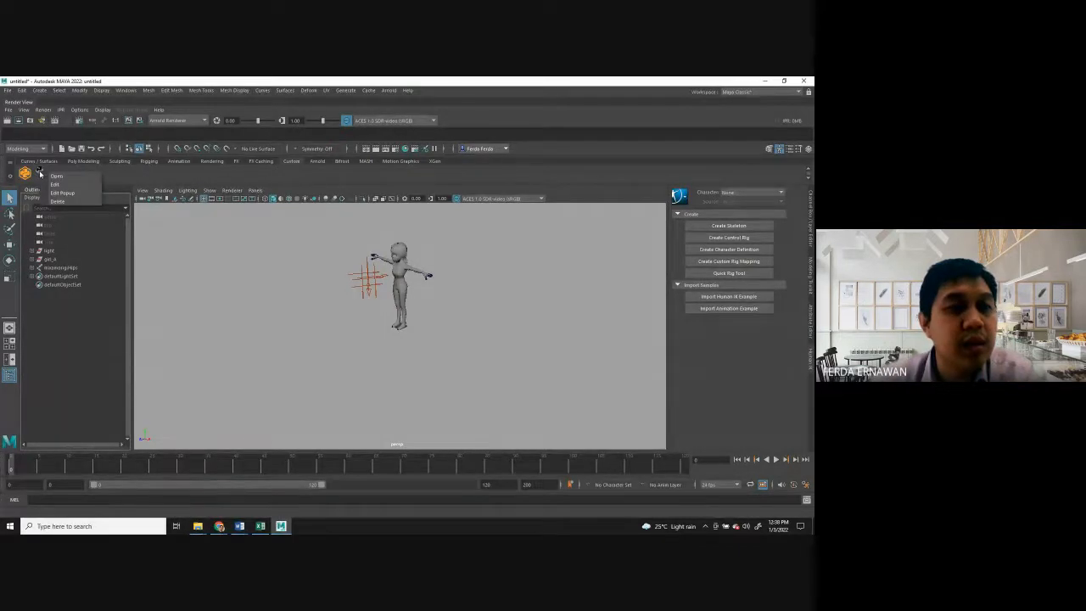
left_click(61, 189)
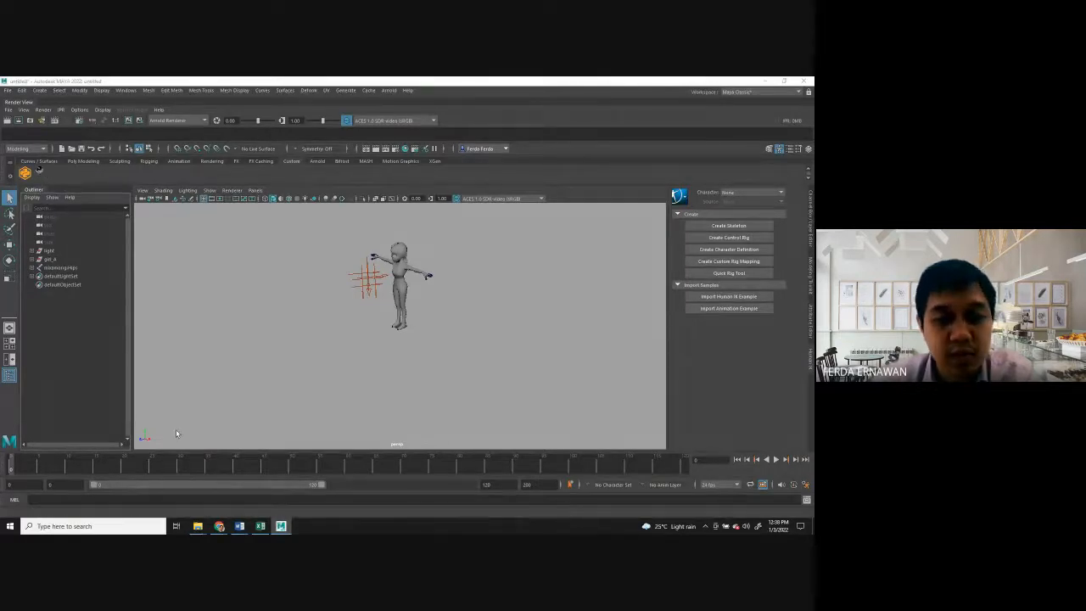
left_click(280, 526)
left_click(280, 526)
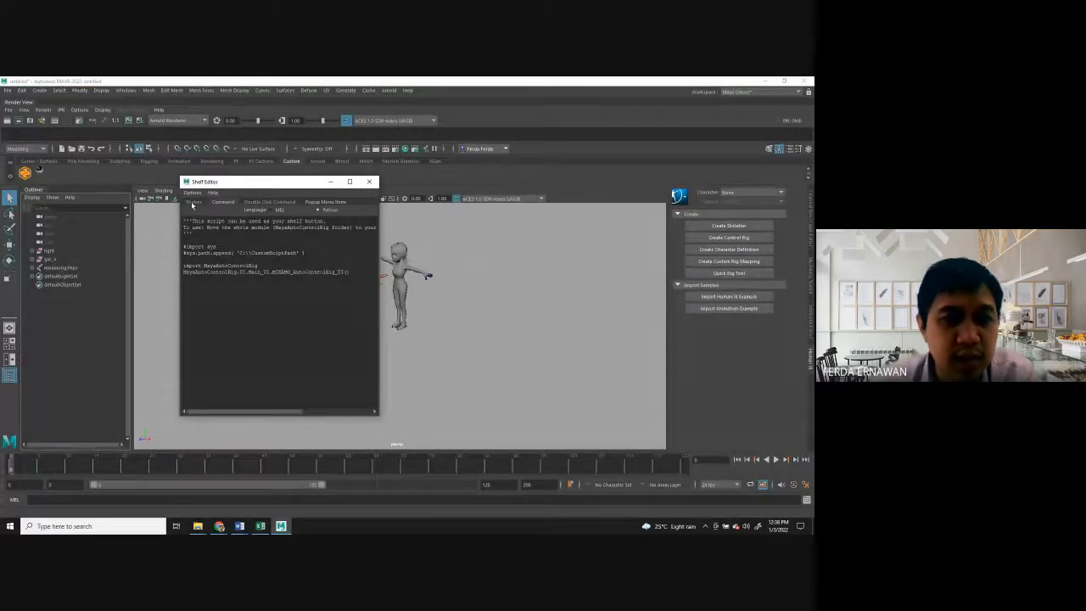
left_click(193, 202)
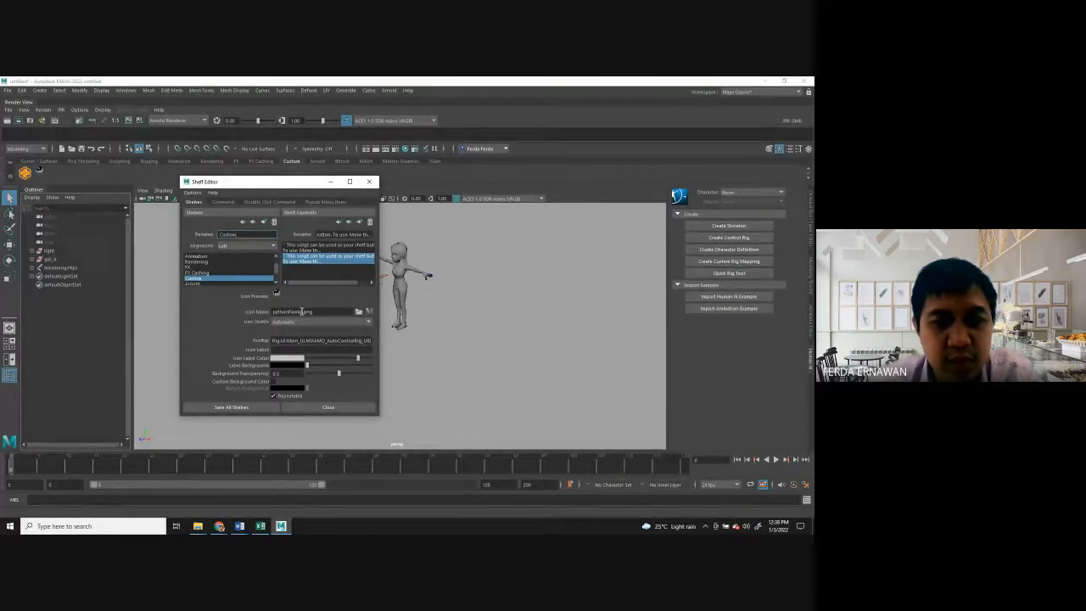
left_click(357, 312)
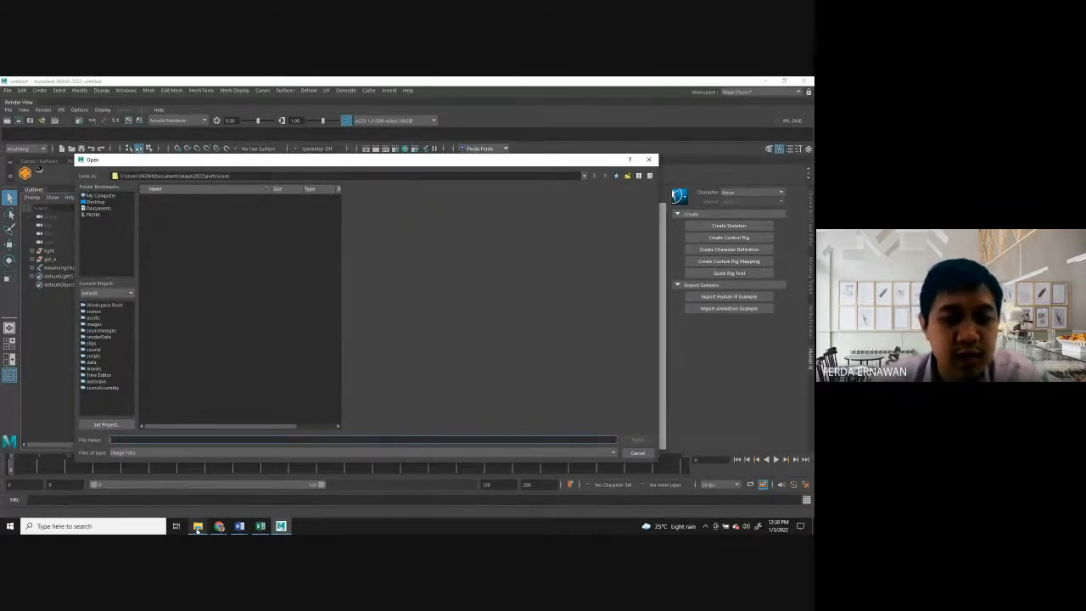
View the Mixamo shelf button PNG in File Explorer's scripts folder, and return to Maya to cancel the icon choice and close the Shelf Editor.
mouse_move(198, 526)
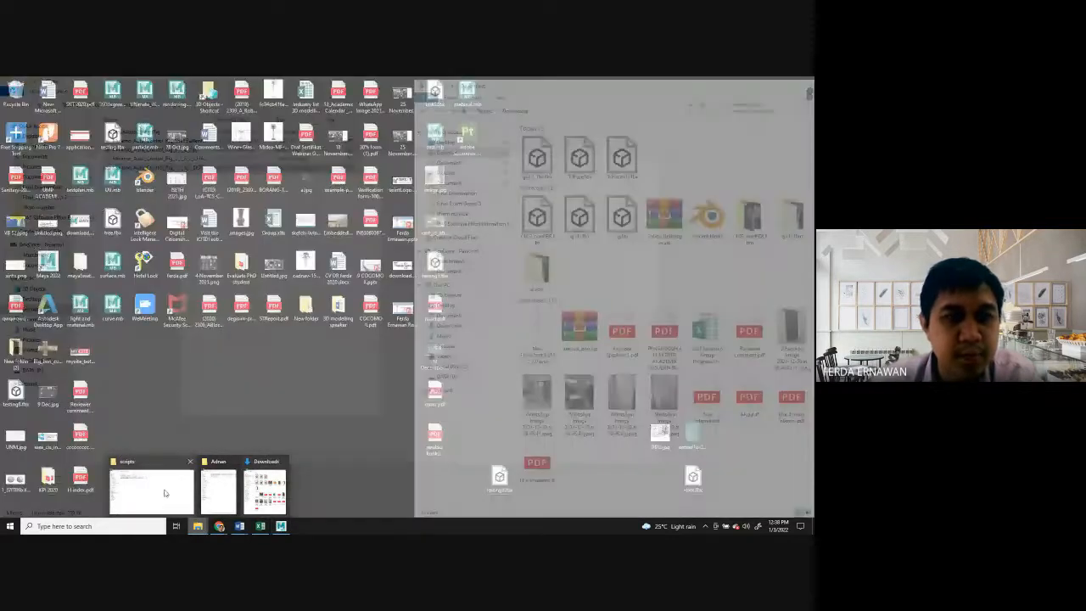
left_click(164, 493)
left_click(167, 141)
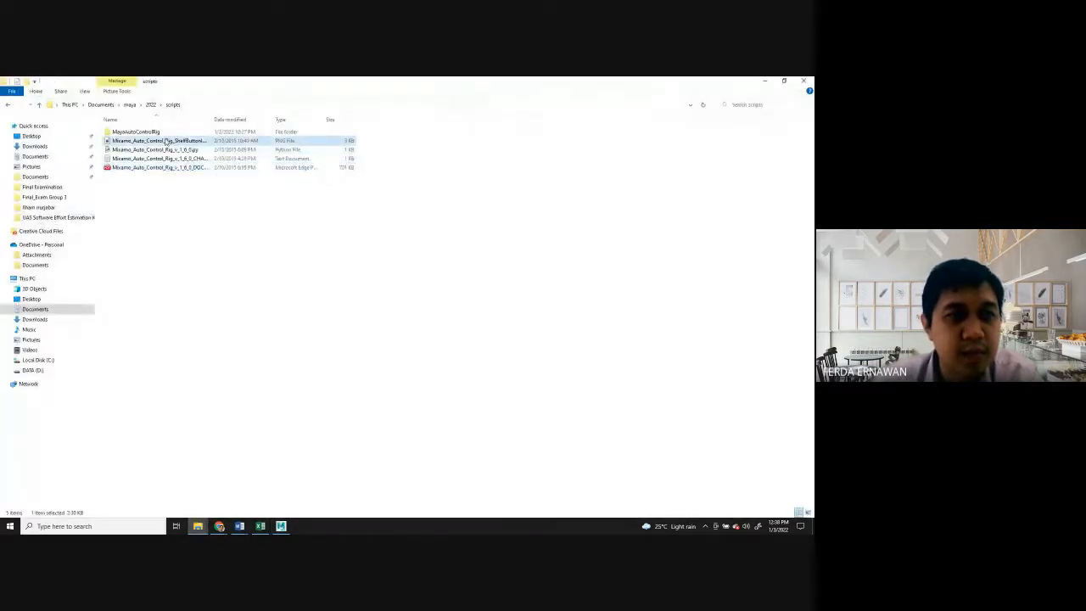
double_click(196, 141)
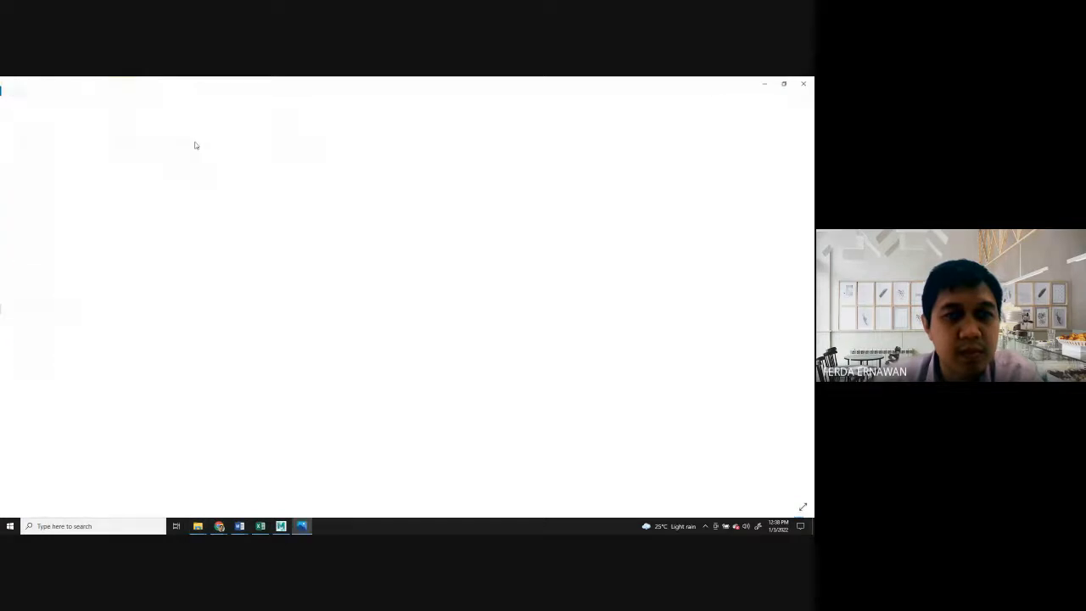
left_click(804, 82)
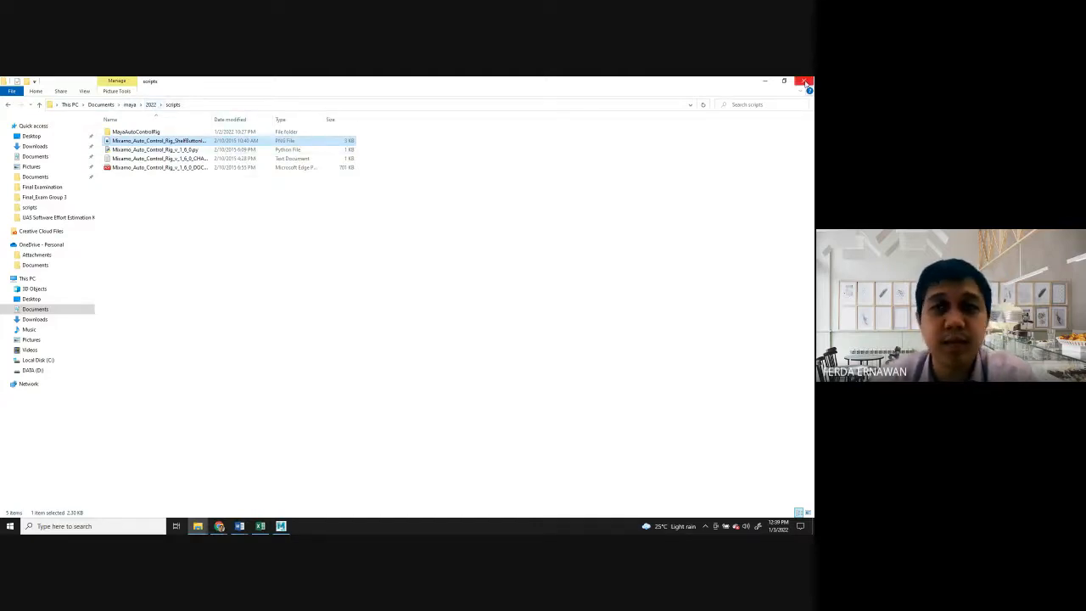
left_click(805, 83)
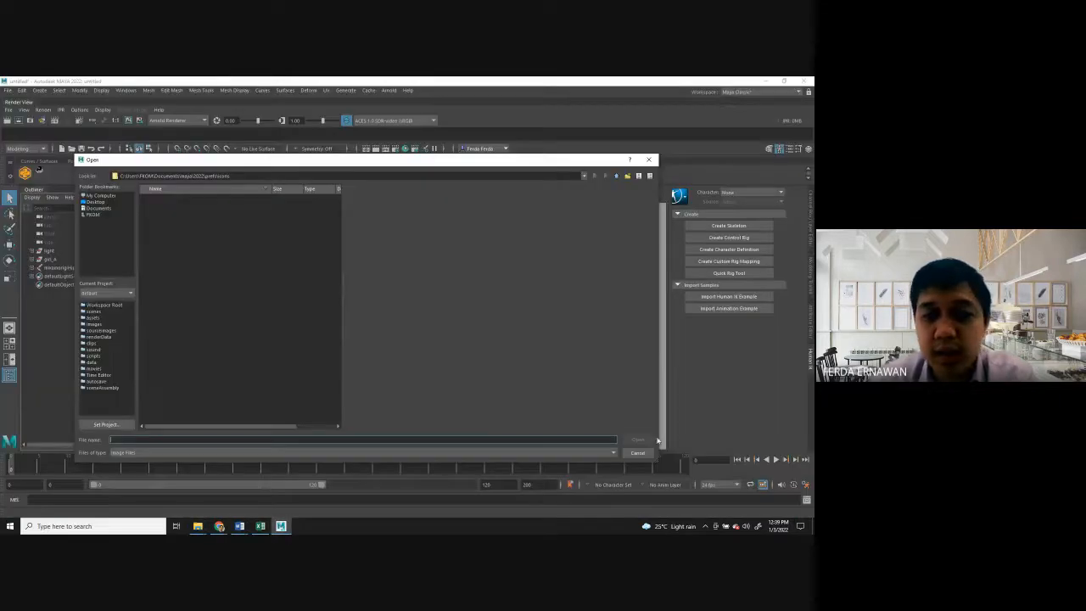
left_click(637, 452)
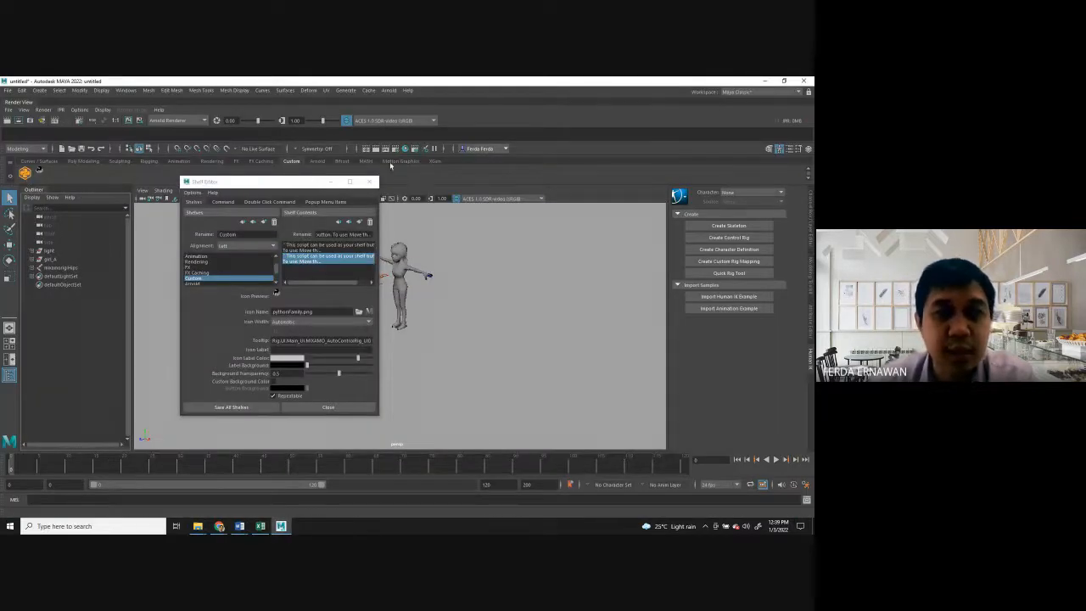
left_click(369, 181)
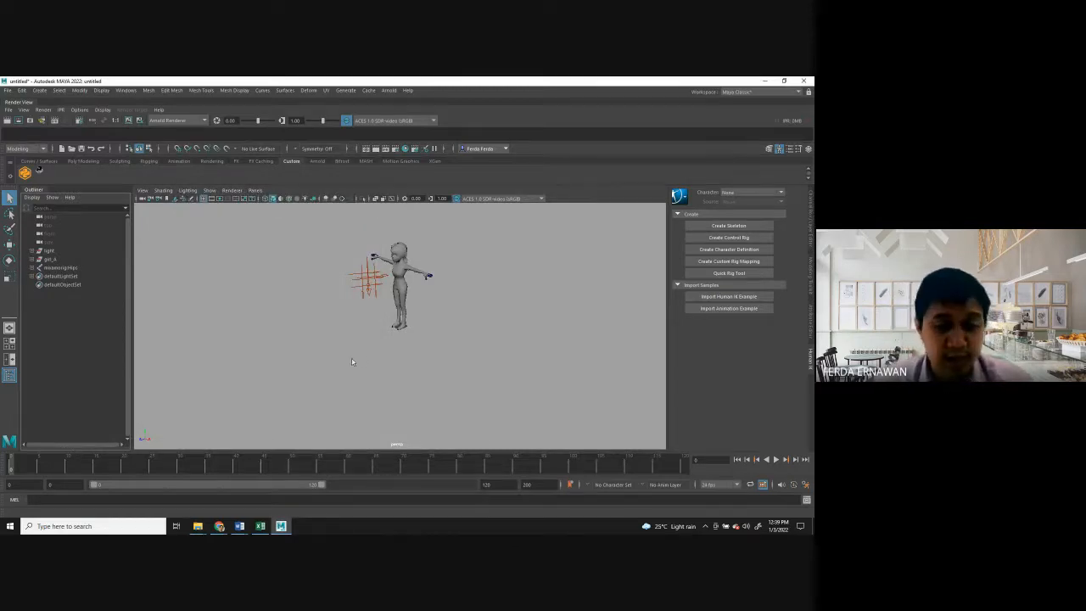
Select the mixamorig:Hips skeleton root and rig the girl using Rig Character in MIXAMO Auto-Control-Rig from the Custom shelf.
left_click_drag(320, 354, 374, 356, "alt")
scroll(414, 333, "up", 5)
scroll(414, 333, "down", 5)
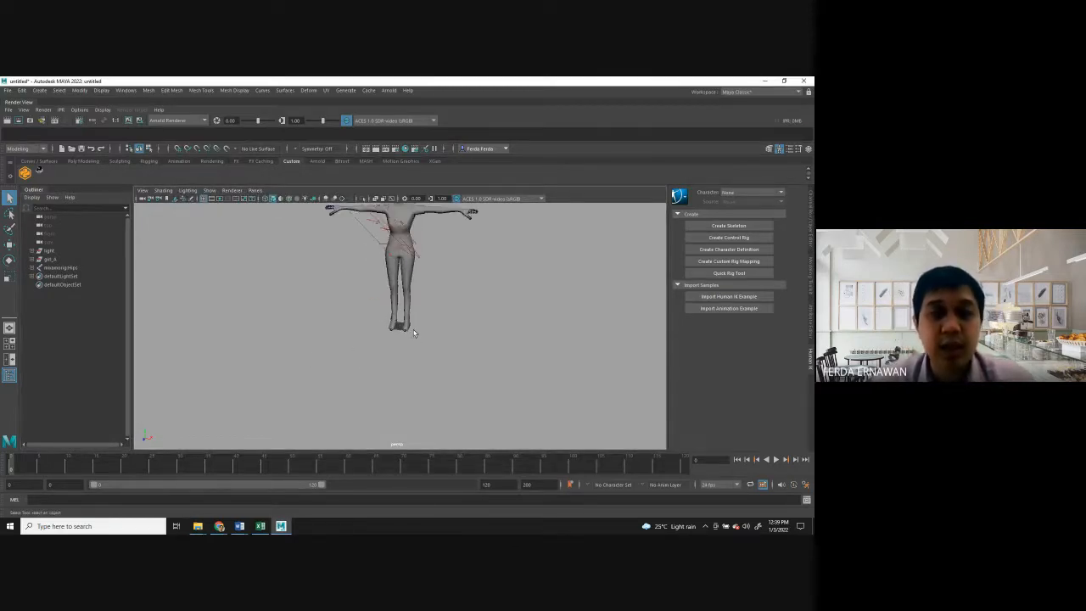
left_click(59, 268)
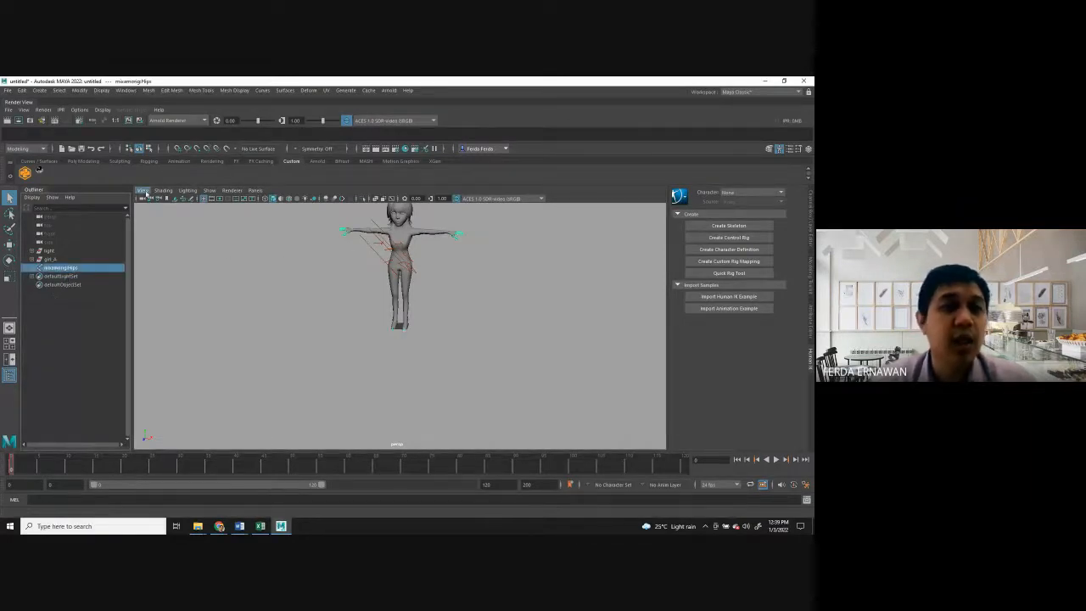
left_click(26, 173)
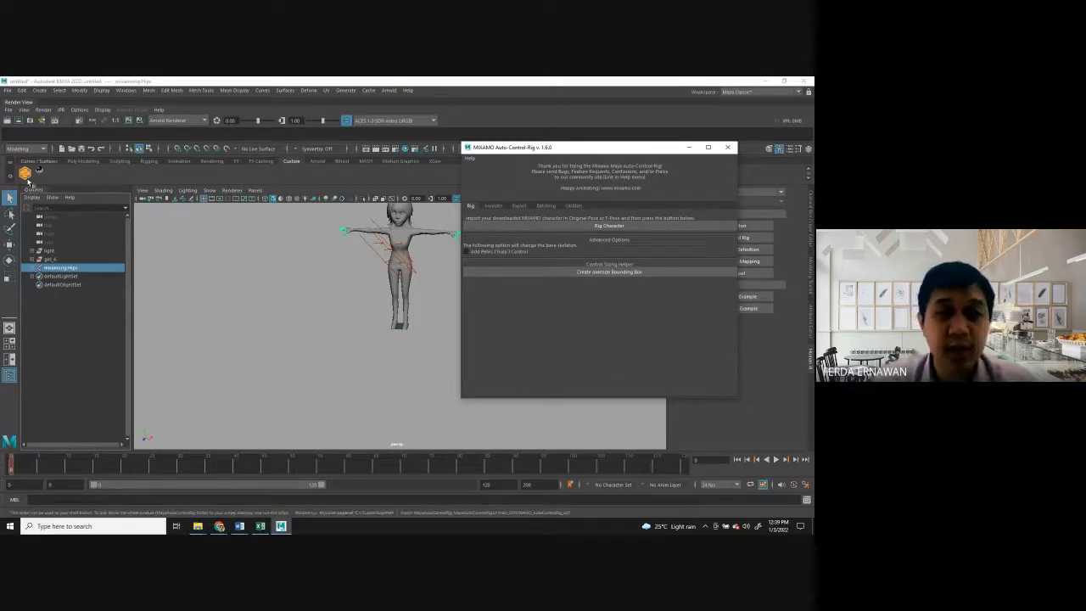
left_click(619, 227)
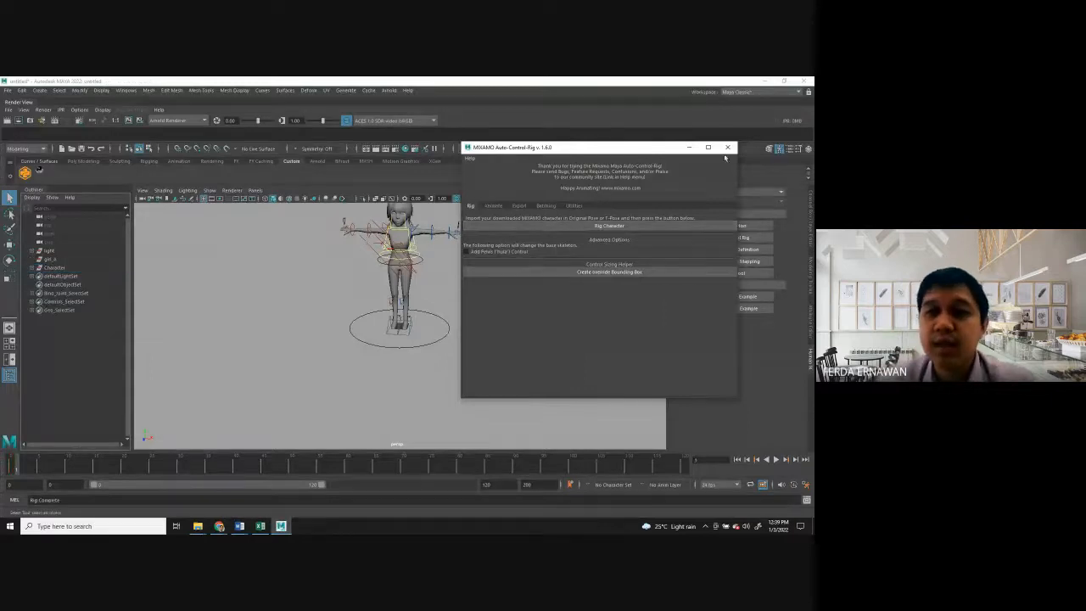
Close the MIXAMO Auto-Control-Rig window and move the directional light away from the girl along its blue axis.
left_click(726, 147)
mouse_move(479, 299)
left_mouse_down("alt")
mouse_move(475, 313)
mouse_move(478, 300)
left_mouse_up("alt")
left_click_drag(382, 297, 365, 263, "alt")
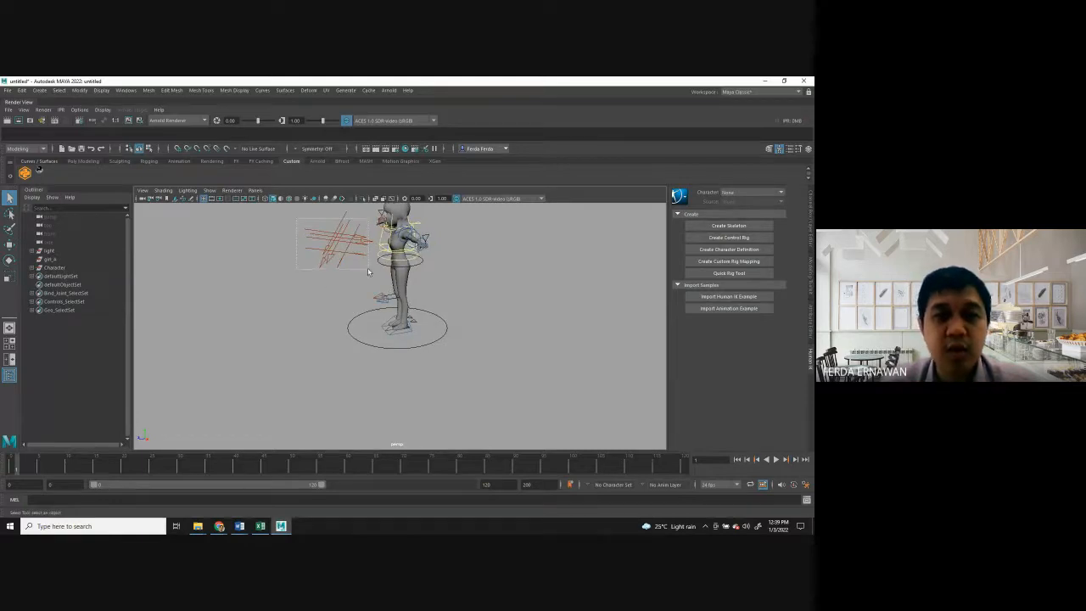
left_click(367, 268)
left_click(11, 248)
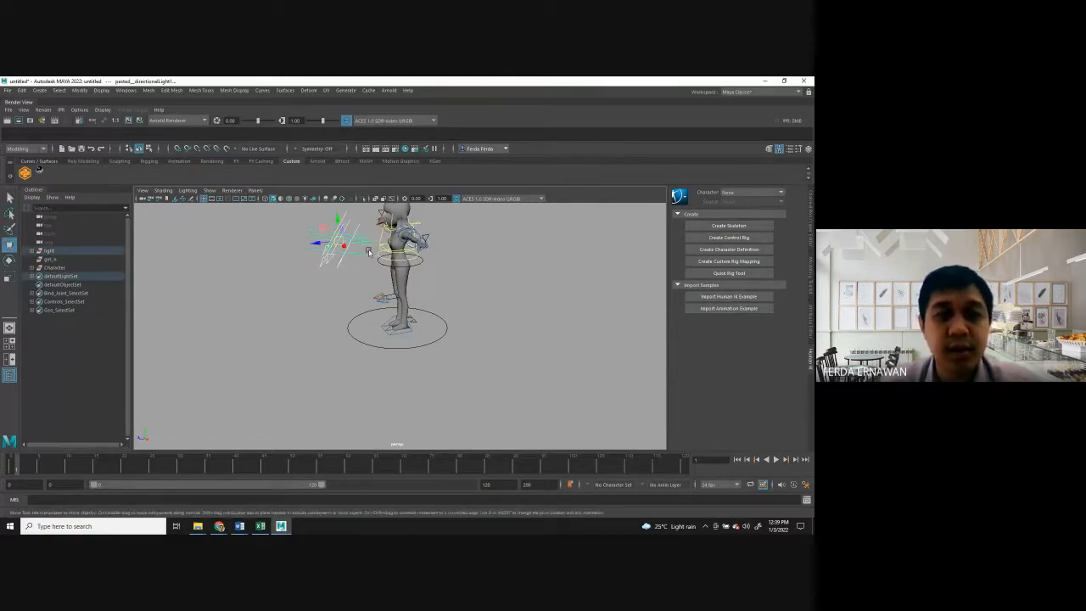
left_click_drag(316, 243, 193, 253)
left_click(311, 317)
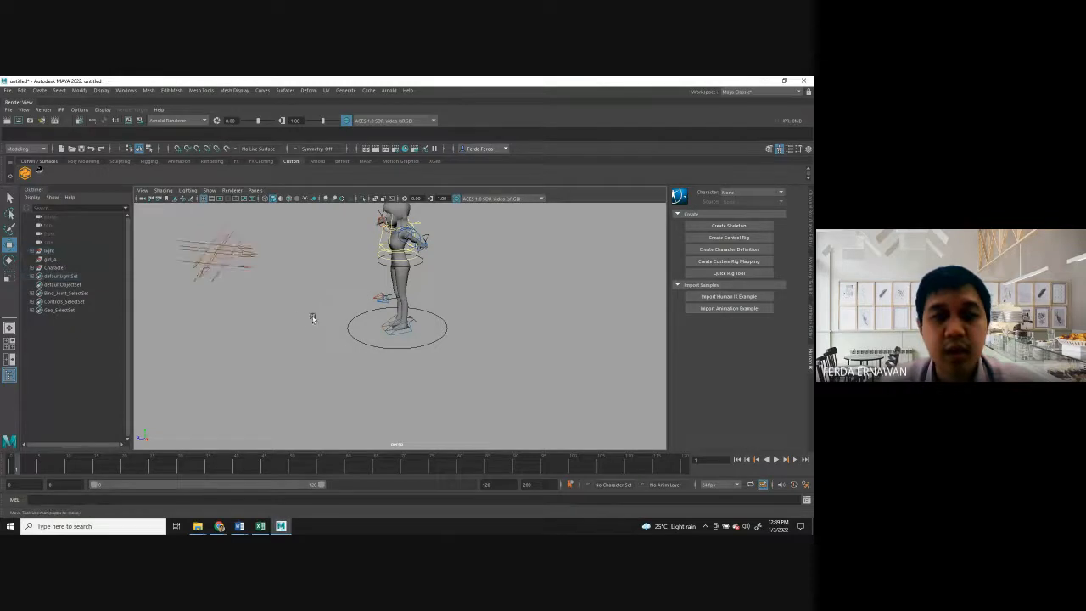
Try out global_CTRL around the girl's feet and Root_CTRL at her hips, test-moving Root_CTRL along its vertical axis.
left_click_drag(300, 318, 373, 331, "alt")
scroll(379, 332, "up", 5)
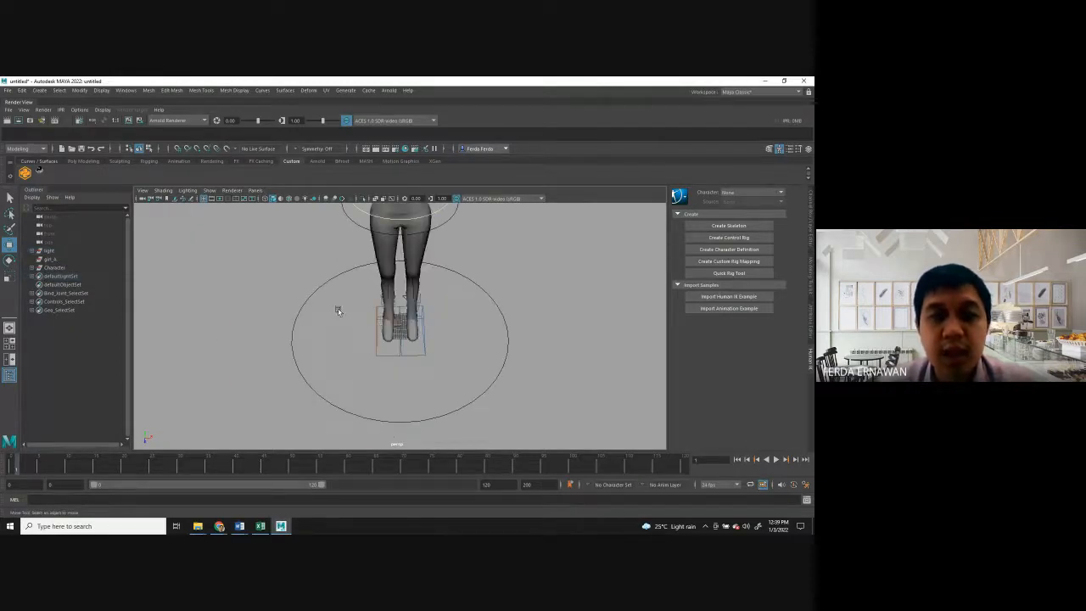
middle_click_drag(325, 297, 296, 361, "alt")
left_click_drag(296, 361, 272, 348, "alt")
left_click(469, 395)
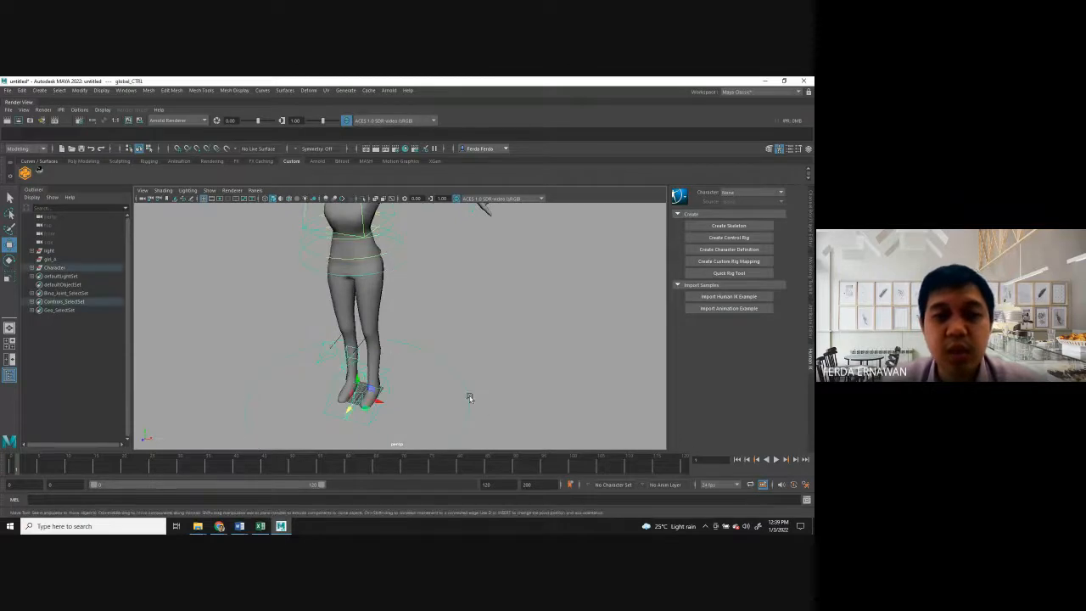
scroll(415, 350, "down", 5)
left_click(446, 308)
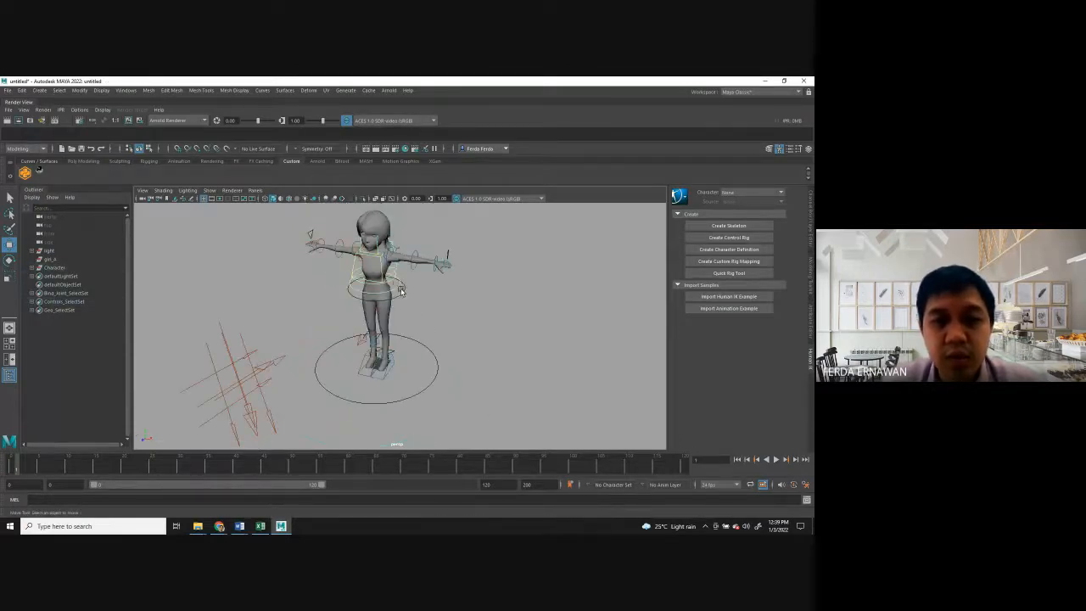
left_click(404, 291)
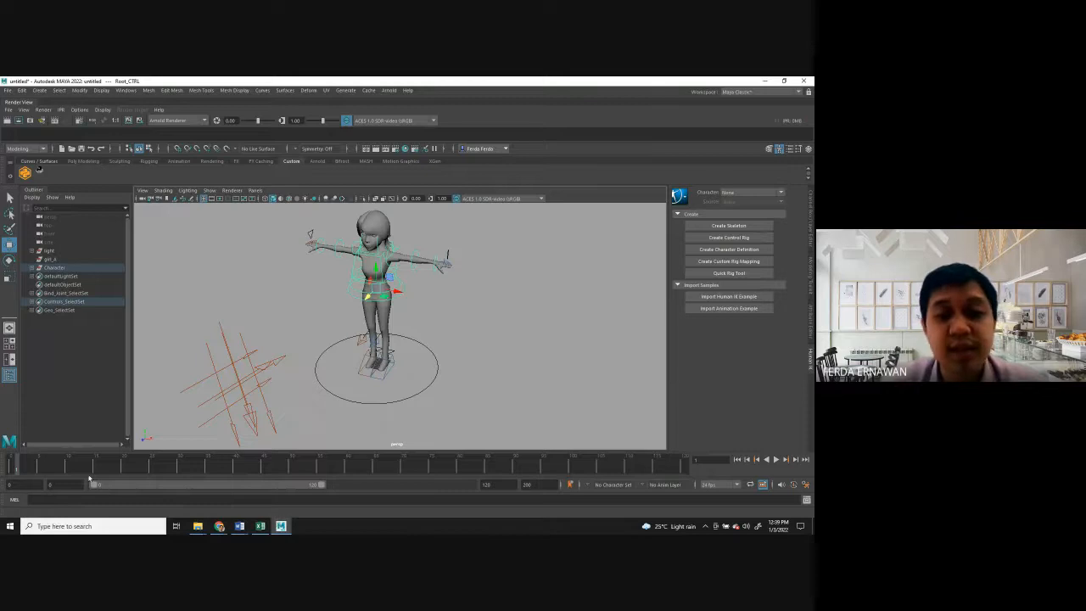
mouse_move(377, 269)
left_mouse_down()
mouse_move(378, 303)
mouse_move(388, 279)
left_mouse_up()
Examine the rig controls on the girl's left hand, selecting individual pinky, thumb and index controls in turn.
scroll(426, 286, "up", 3)
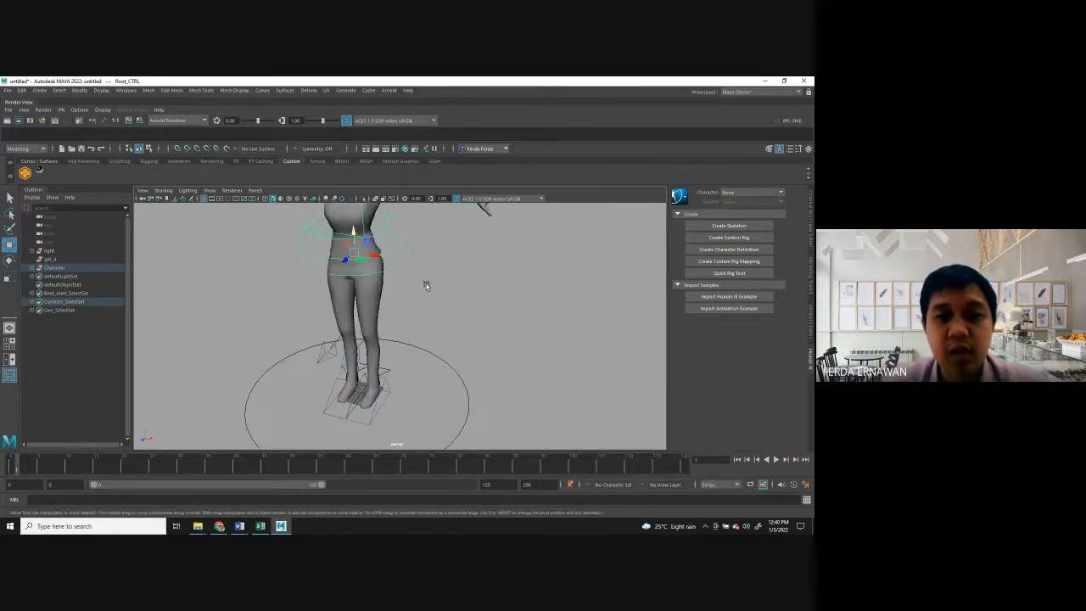
middle_click_drag(435, 255, 382, 358, "alt")
left_click_drag(382, 360, 360, 371, "alt")
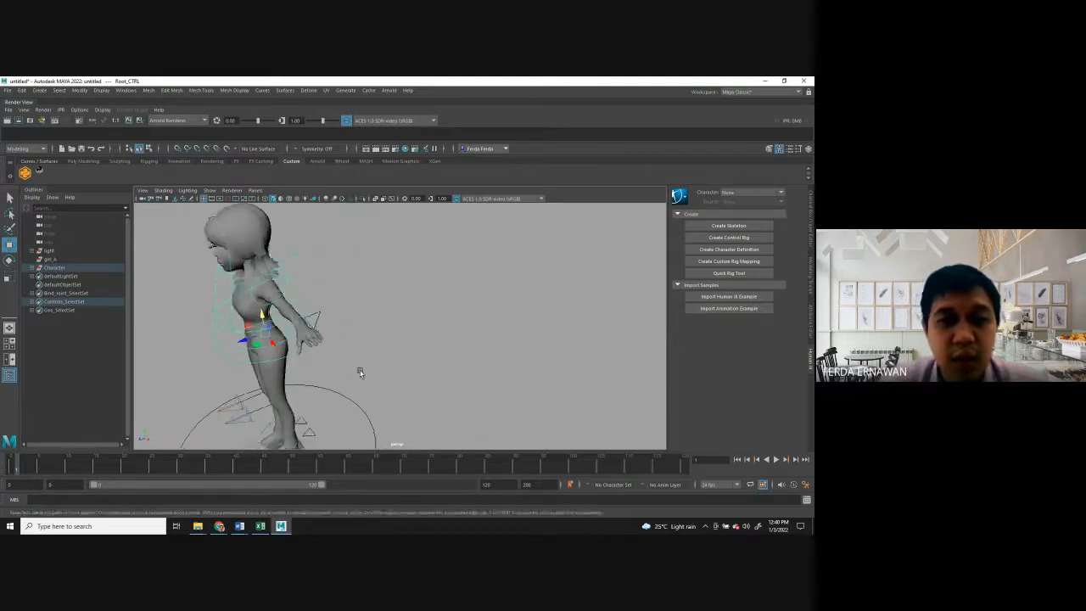
scroll(244, 366, "up", 4)
middle_click_drag(238, 363, 388, 353, "alt")
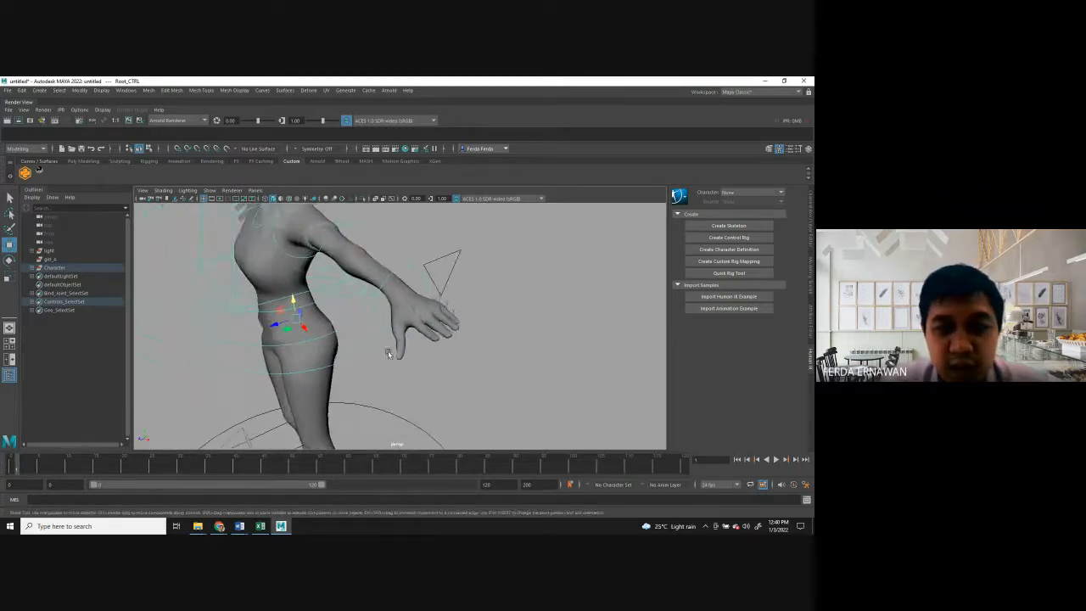
left_click_drag(388, 350, 419, 380, "alt")
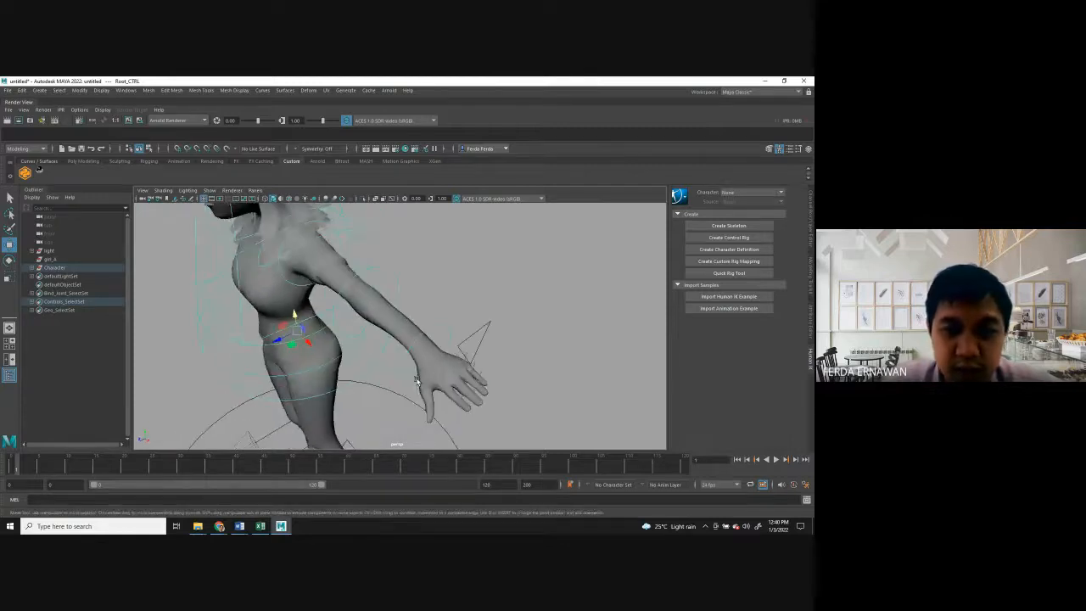
left_click(467, 372)
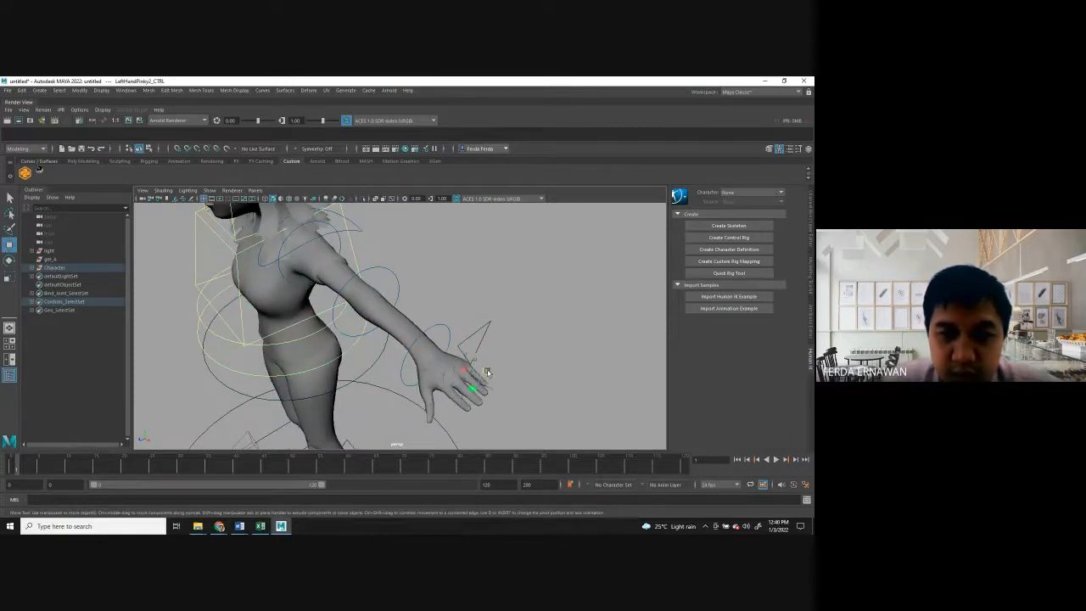
left_click(551, 354)
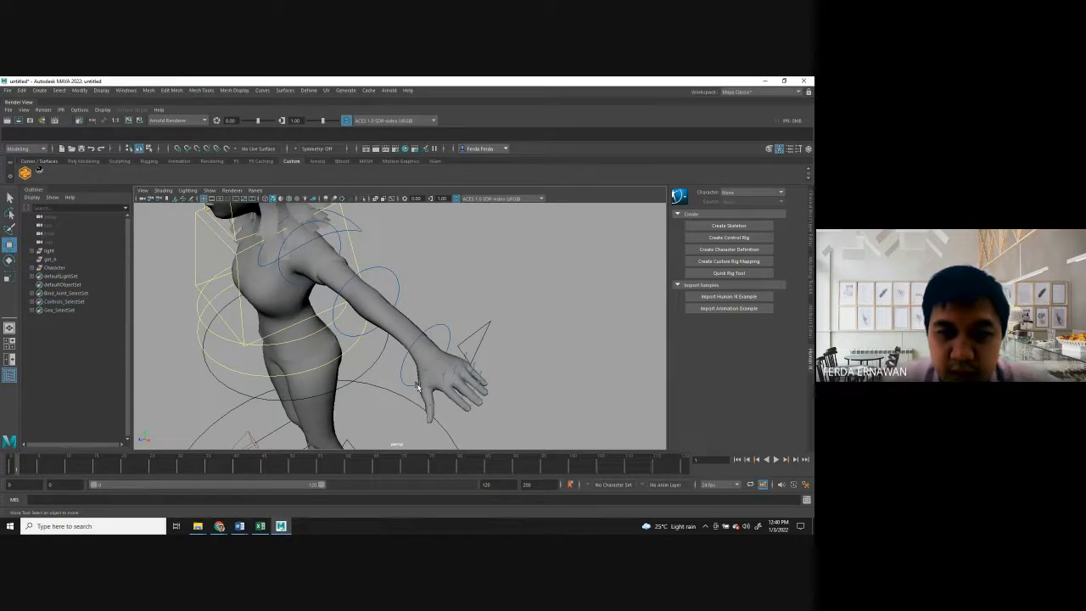
left_click(429, 408)
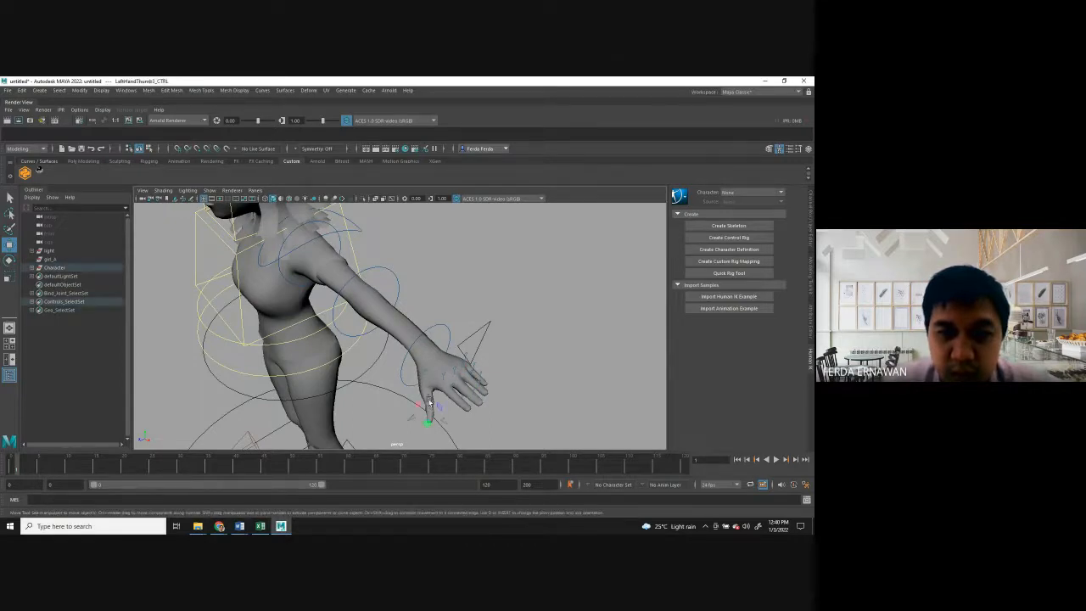
left_click(430, 387)
left_click(427, 368)
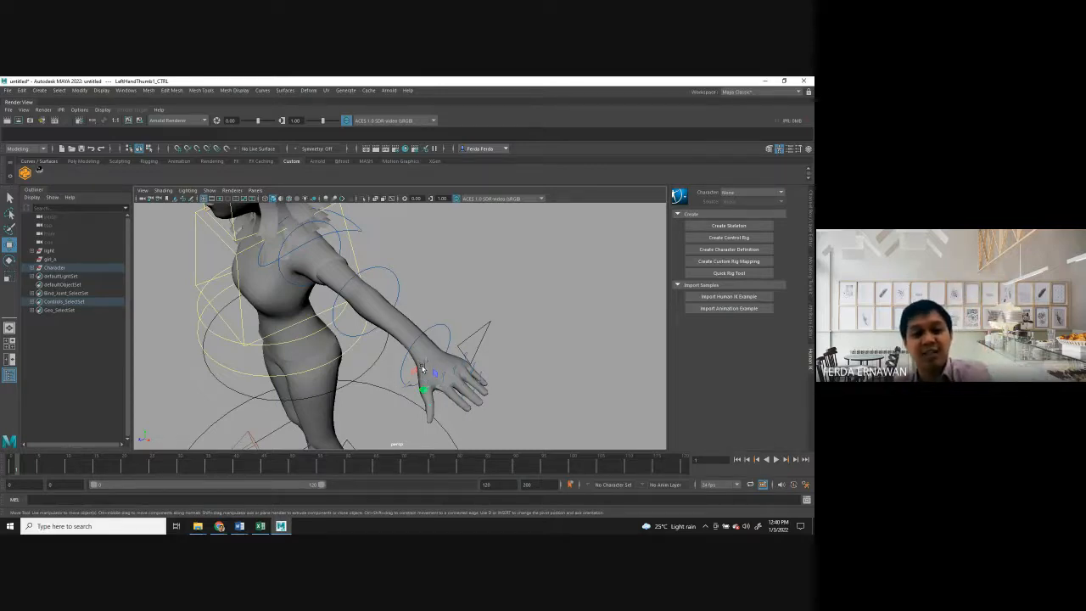
left_click(499, 349)
left_click(452, 383)
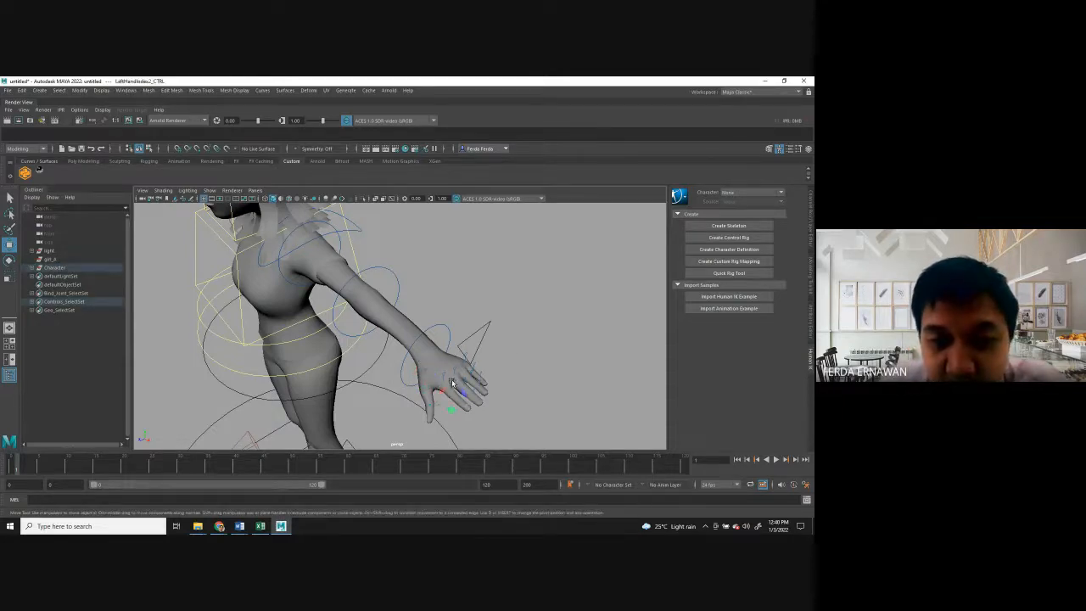
left_click(492, 369)
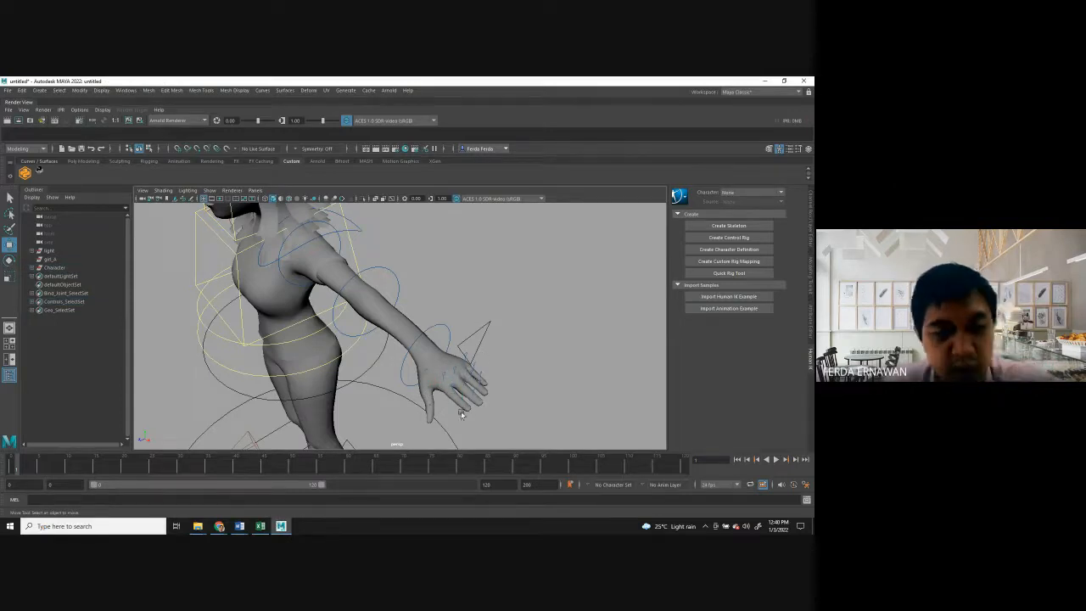
Select several left-hand finger controls from index to pinky together and rotate them to curl the fingers.
left_click_drag(536, 410, 514, 410, "alt")
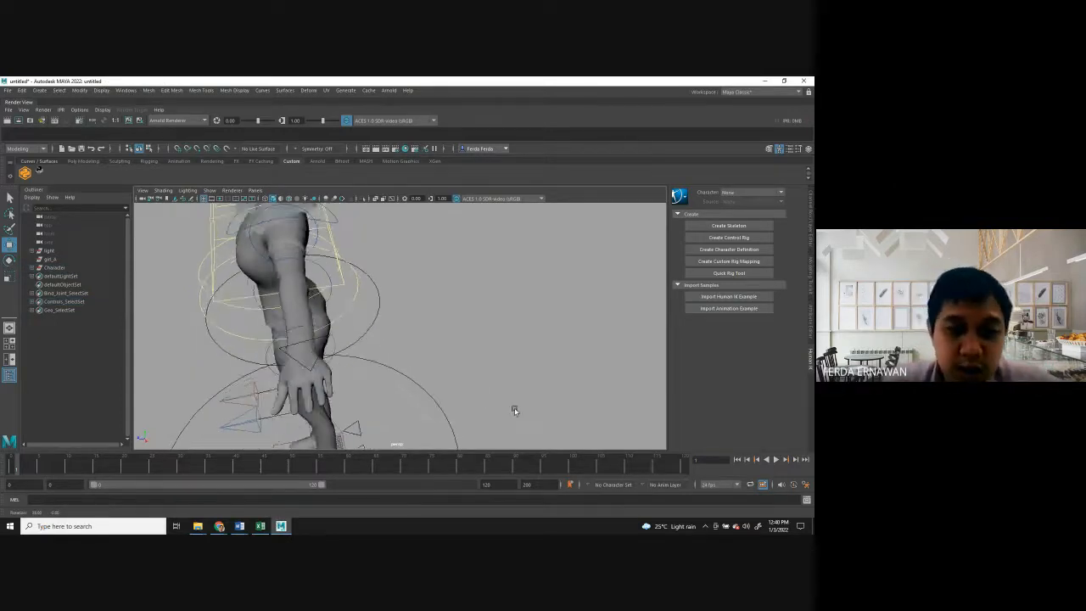
left_click_drag(266, 393, 204, 354, "alt")
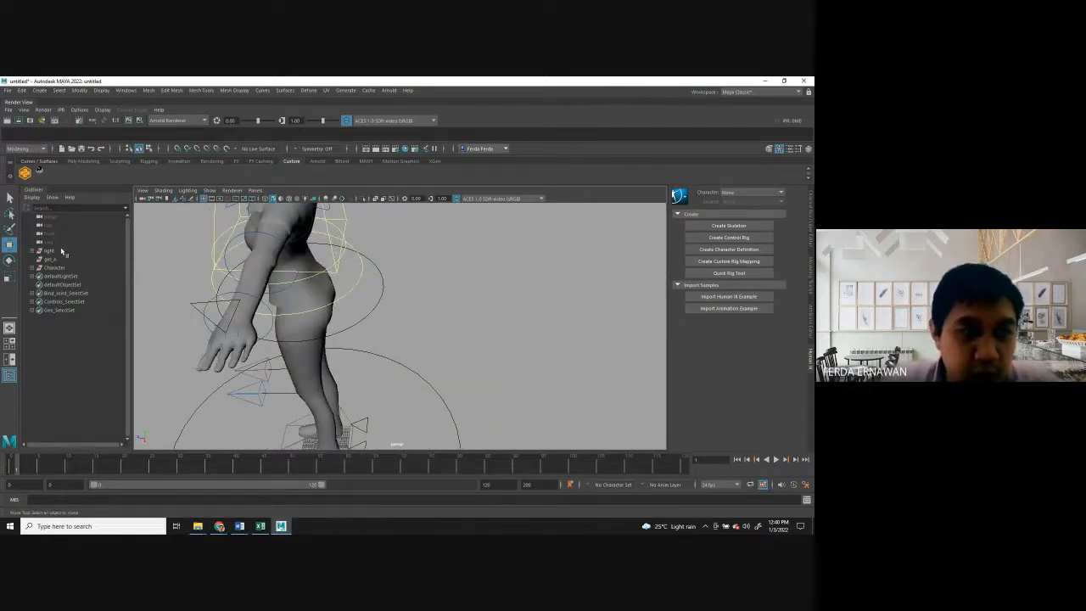
key("q")
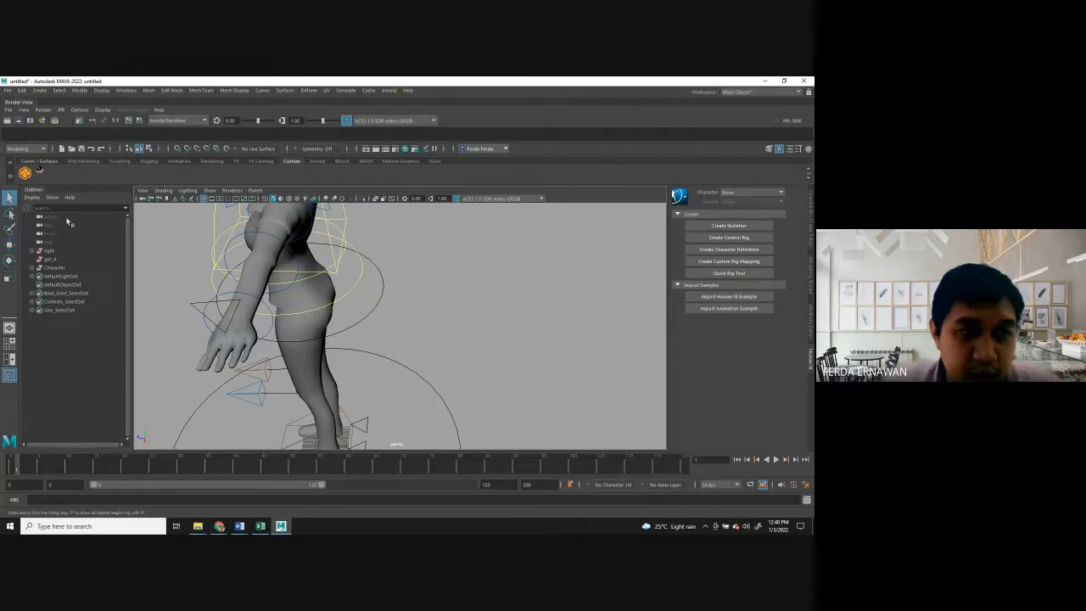
left_click(208, 360)
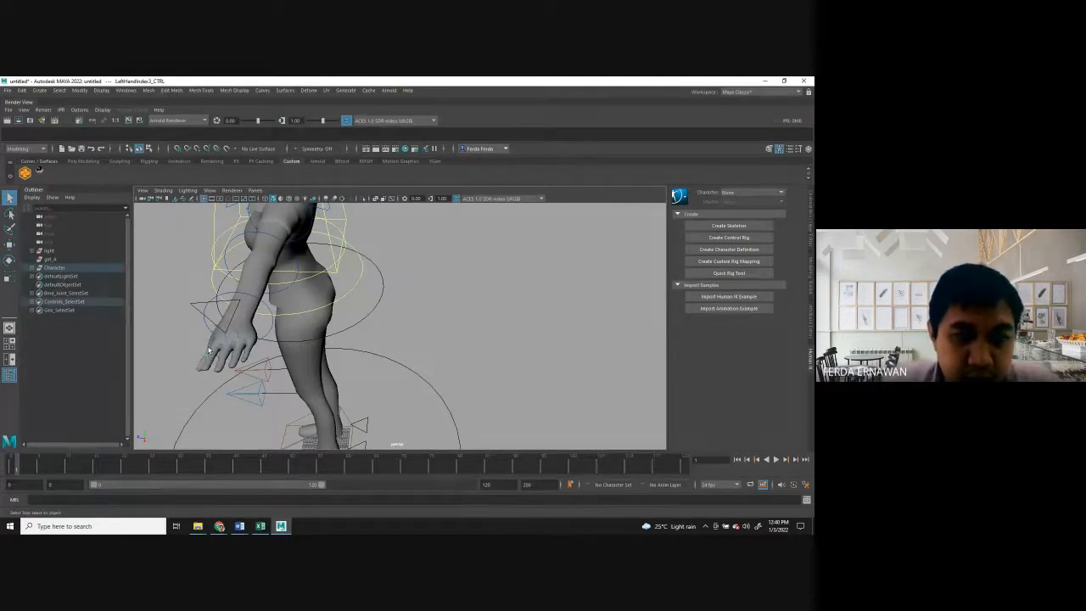
left_click(217, 359)
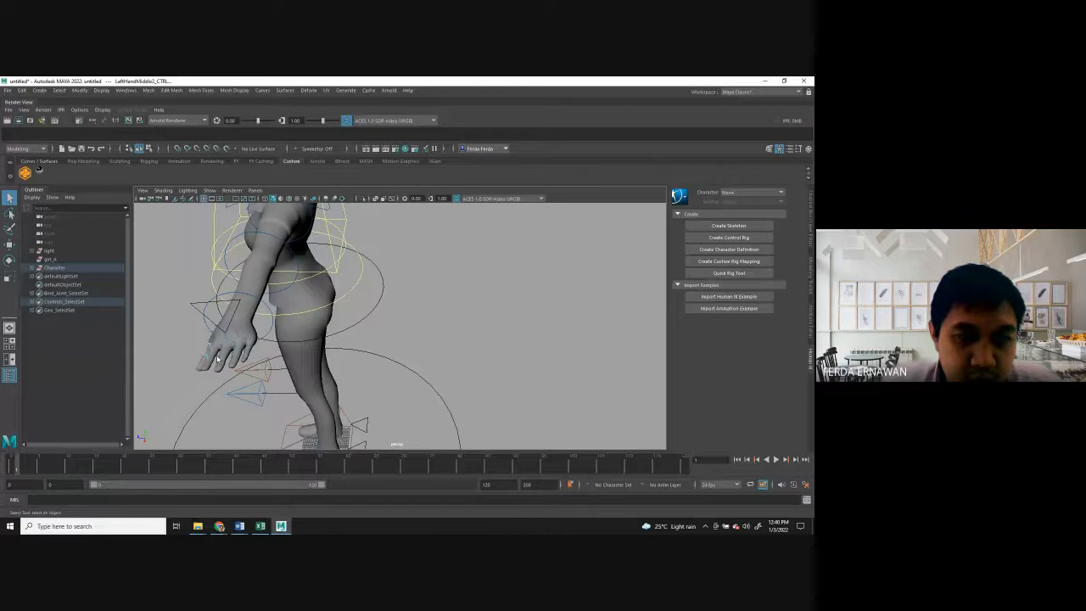
left_click(231, 356)
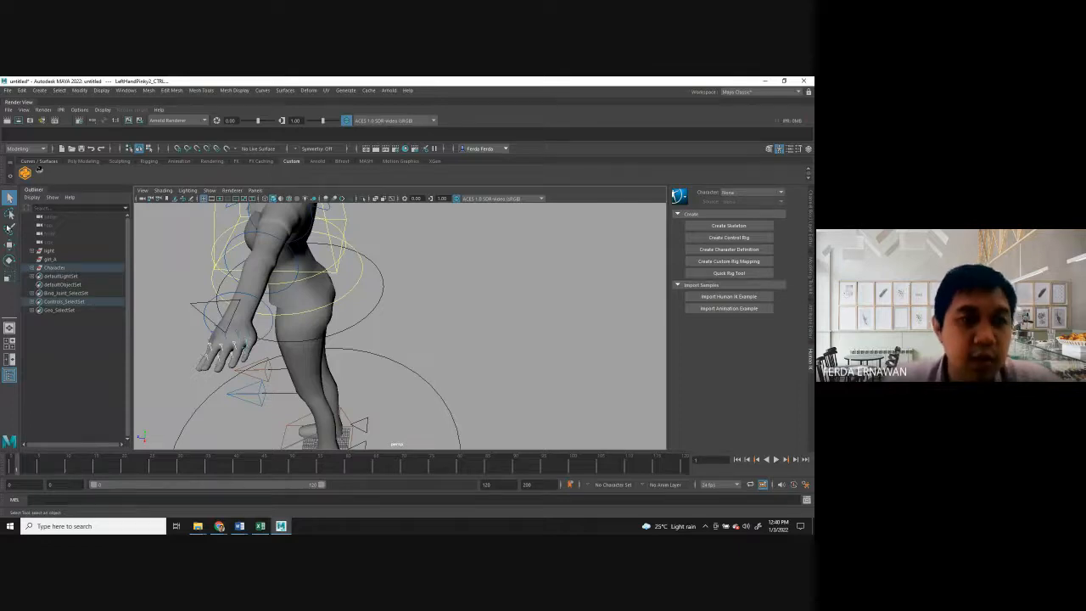
left_click(9, 259)
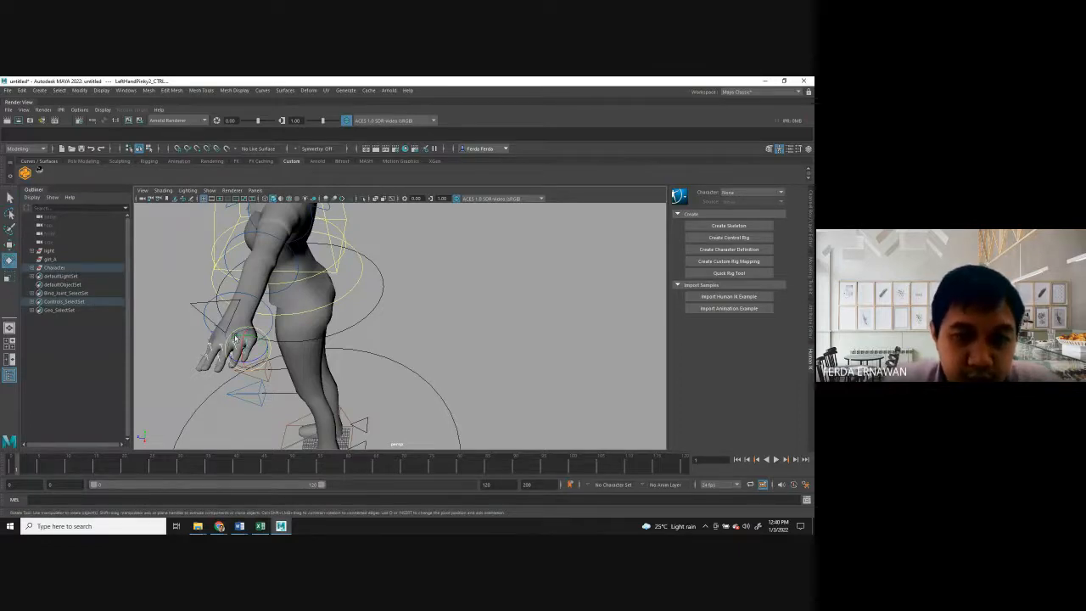
left_click_drag(239, 342, 287, 370)
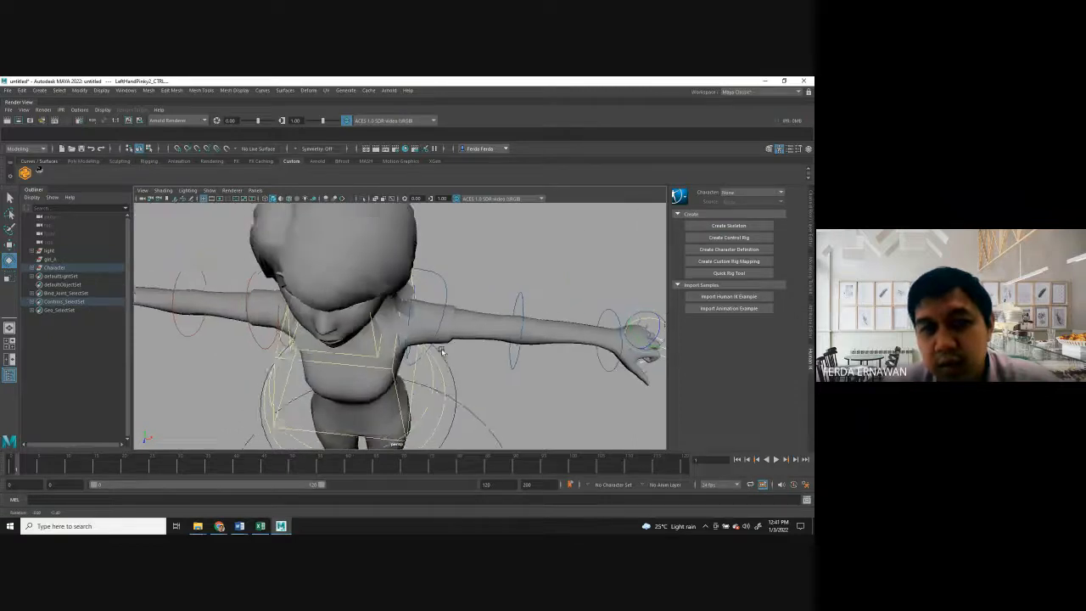
Rotate LeftForeArm_FK_CTRL to bend the girl's left elbow so the forearm hangs straight down.
left_click_drag(441, 349, 446, 333, "alt")
left_click(509, 238)
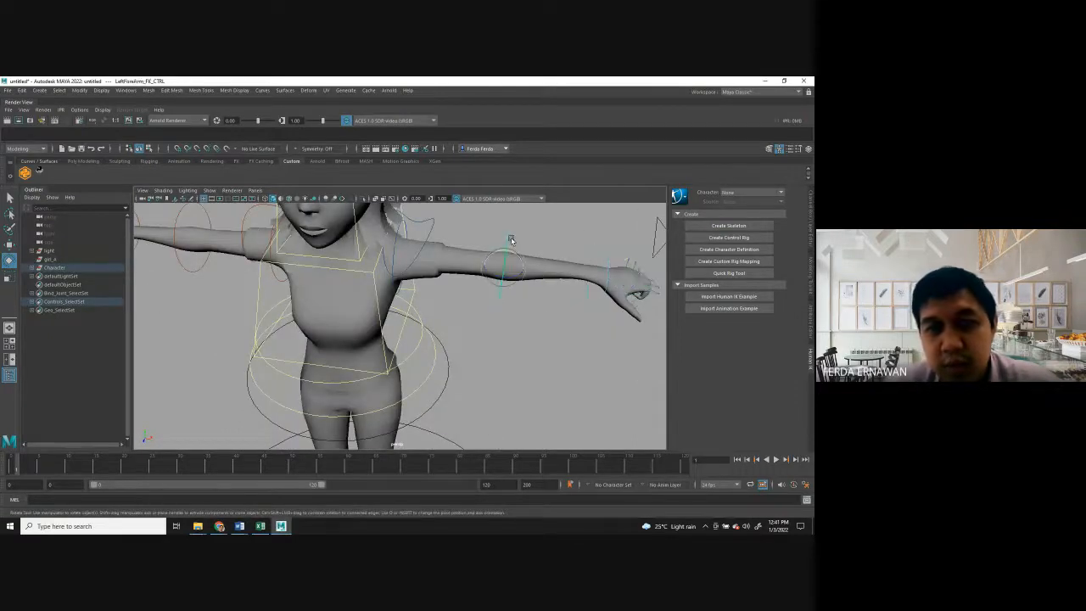
left_click_drag(514, 244, 538, 274)
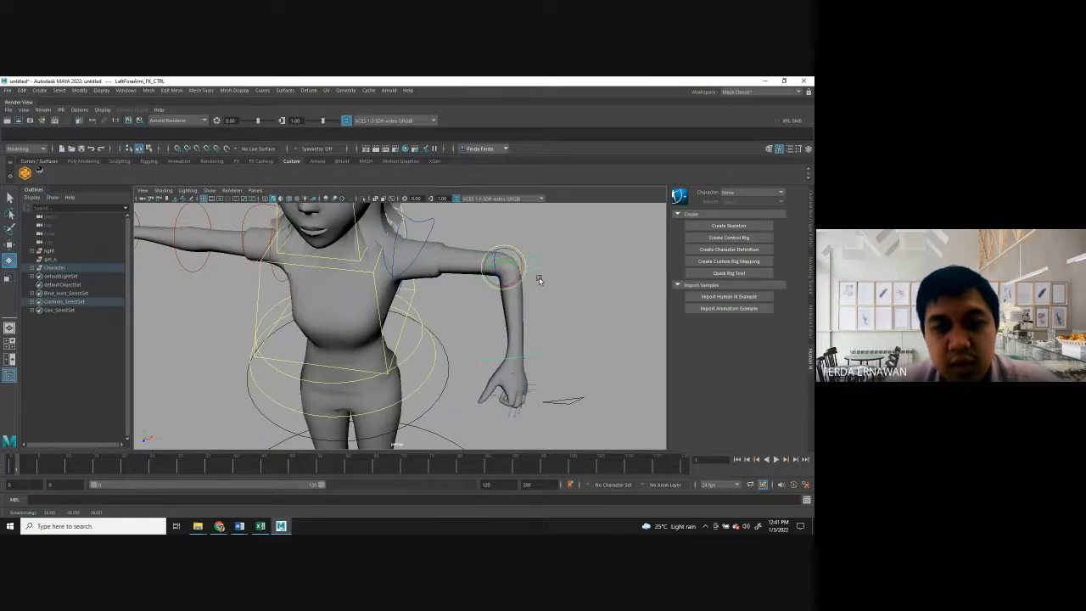
left_click(404, 232)
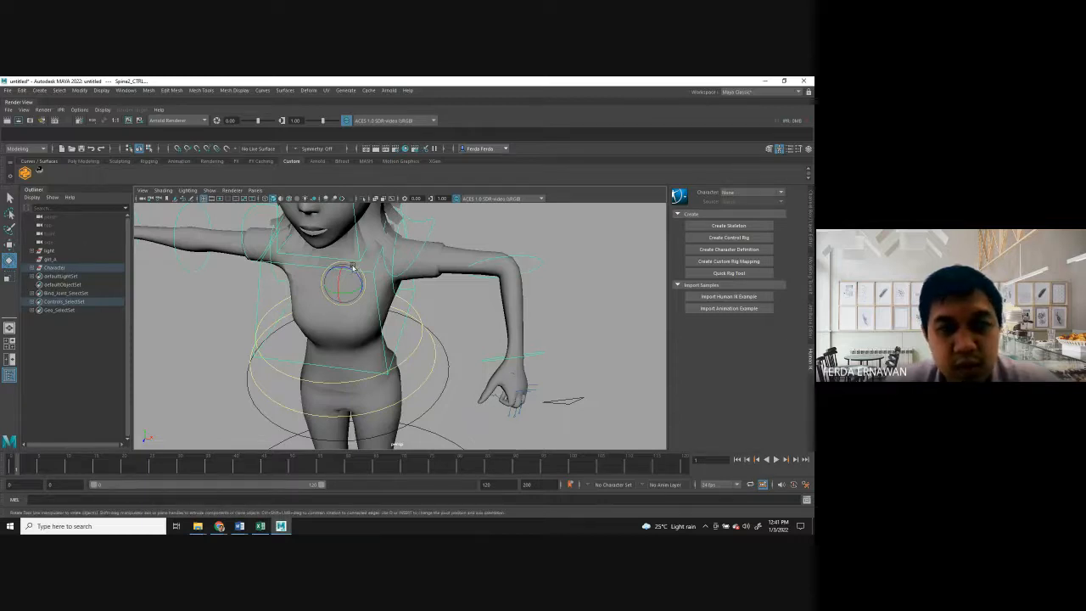
left_click_drag(354, 268, 356, 269)
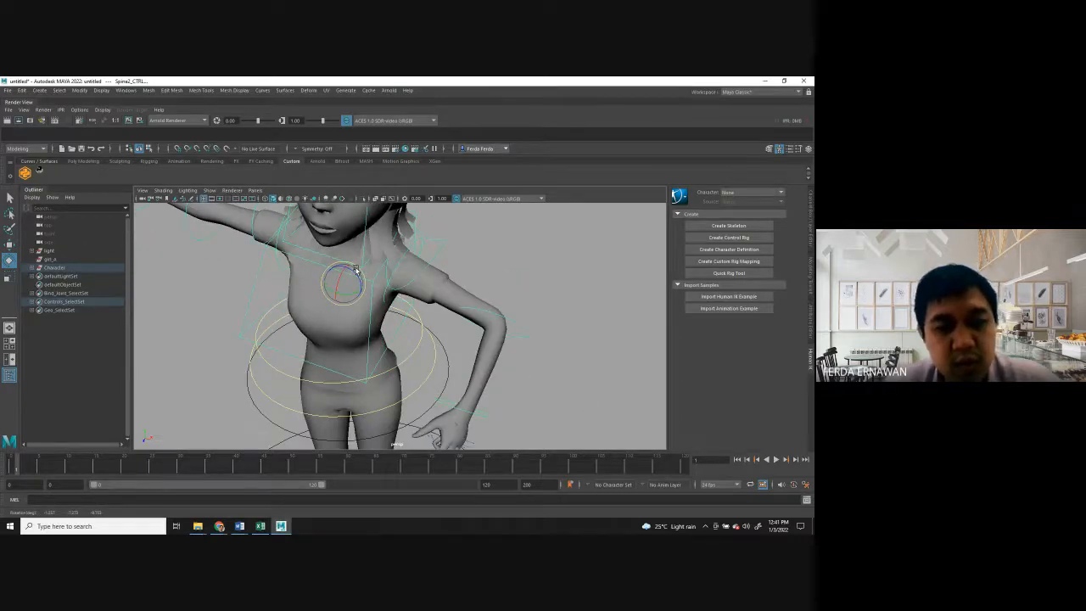
key("ctrl+z")
Rotate LeftArm_FK_CTRL at the shoulder to lower the girl's left upper arm beside her body, bringing the forearm across her waist.
left_click(495, 231)
left_click(397, 234)
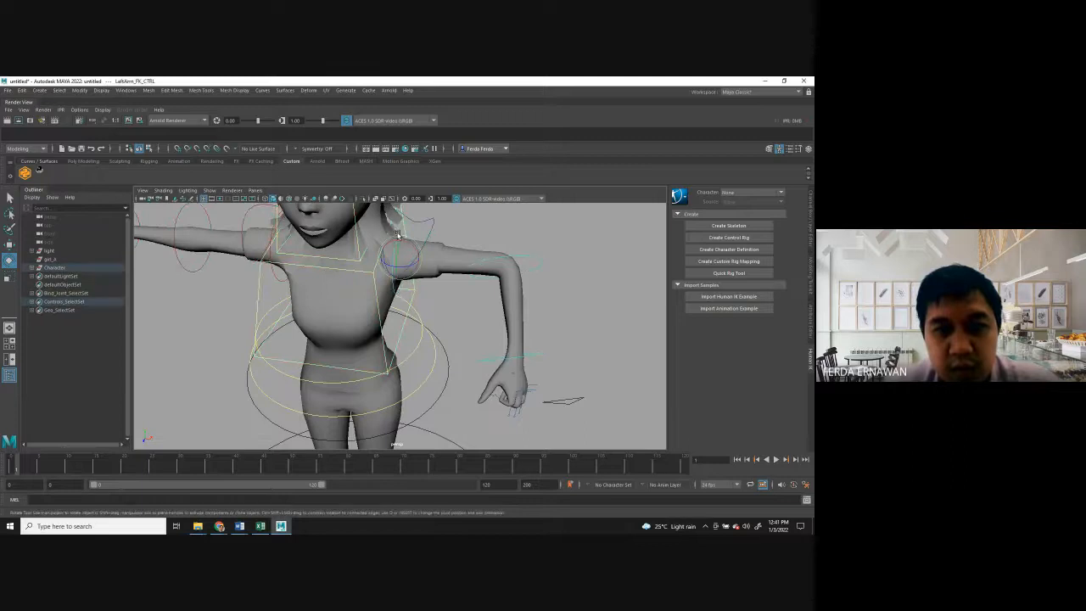
left_click_drag(410, 239, 406, 262)
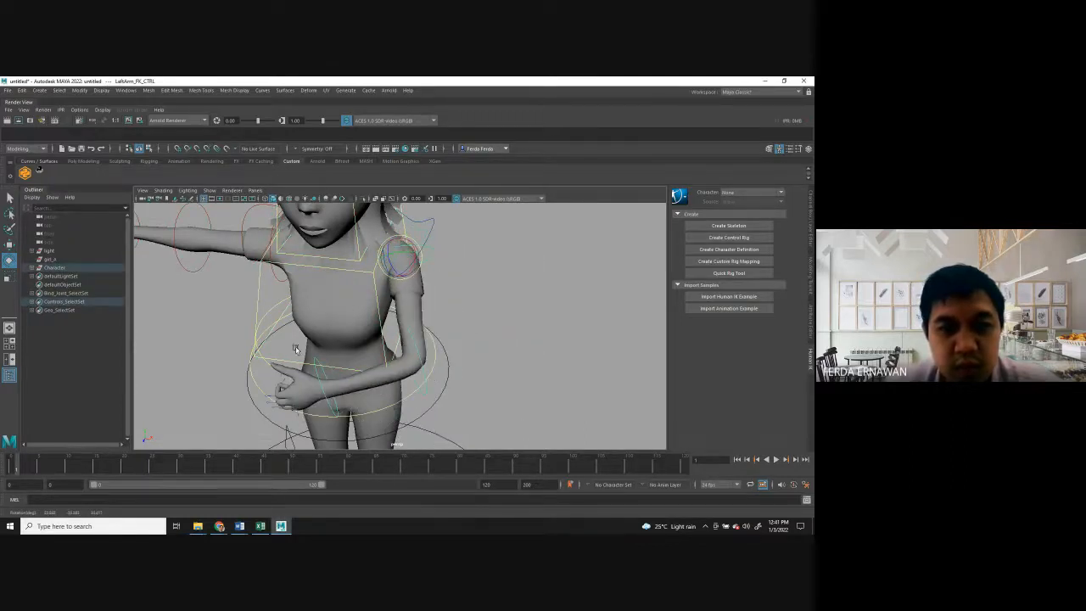
Inspect the posed left arm and hand up close, including the LeftHandThumb3_CTRL control.
left_click(286, 371)
scroll(262, 382, "up", 3)
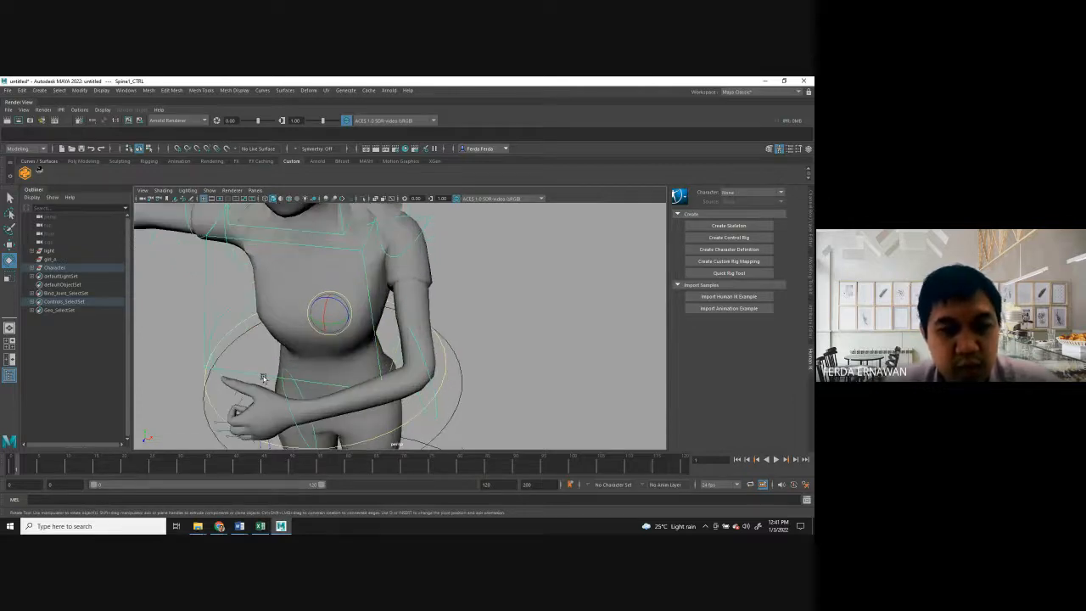
left_click(148, 404)
left_click(160, 415)
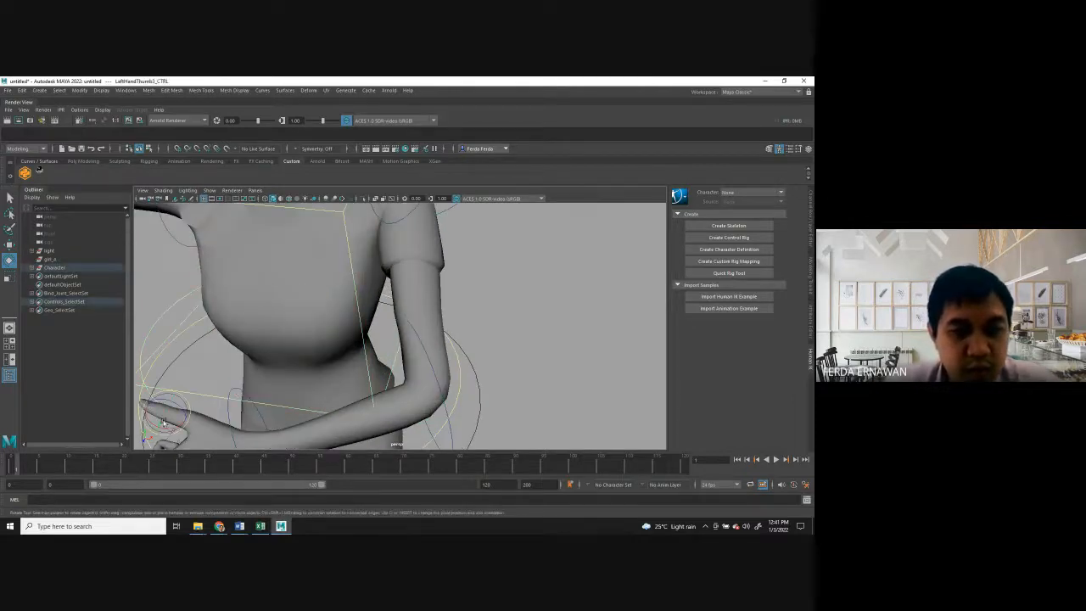
left_click(501, 322)
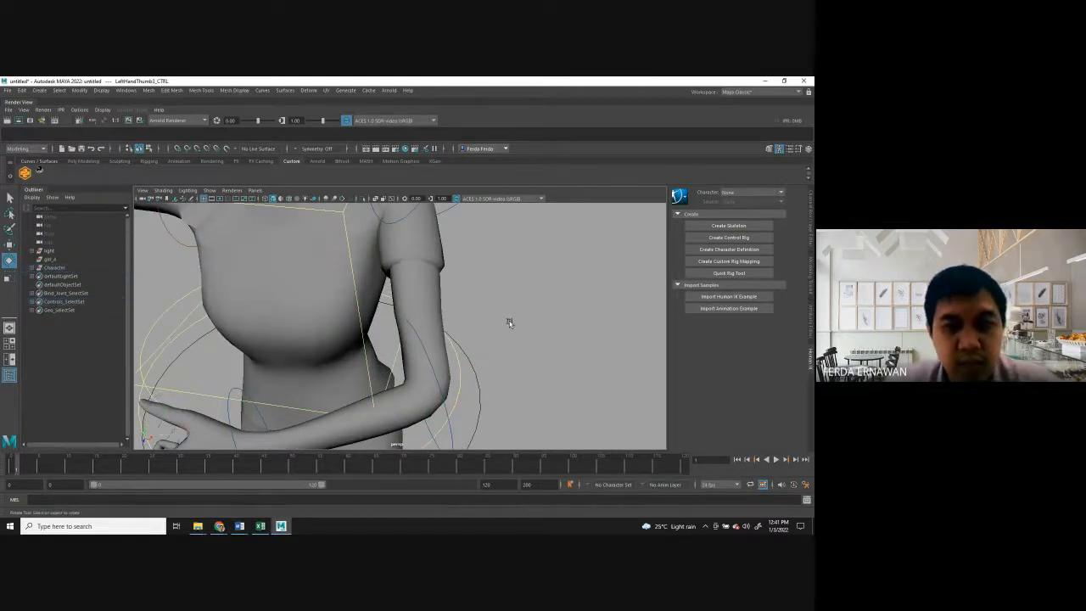
scroll(492, 332, "down", 2)
left_click_drag(190, 411, 230, 404, "alt")
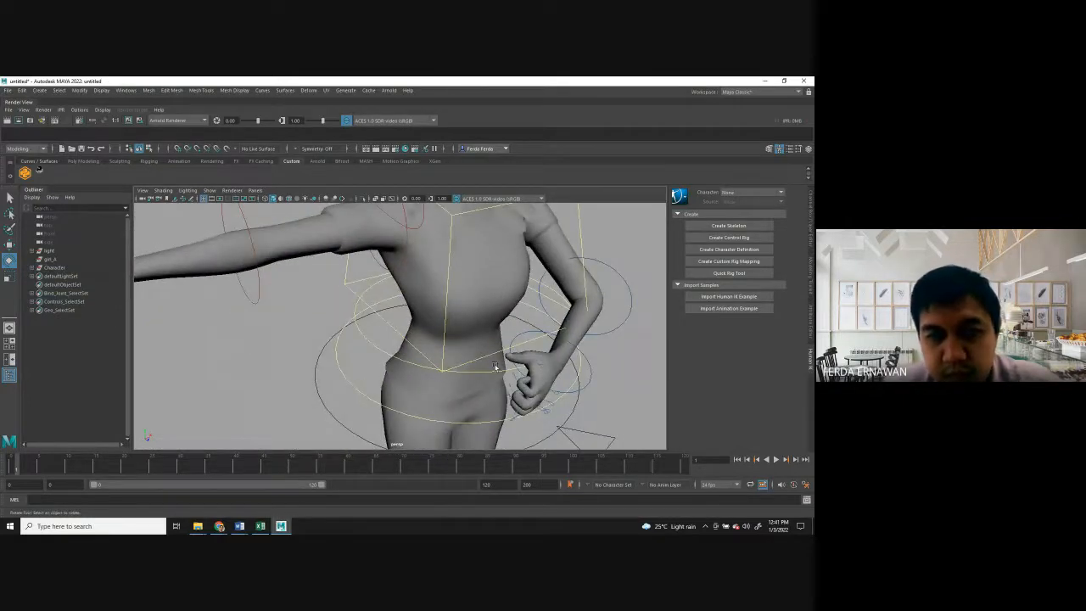
left_click(534, 371)
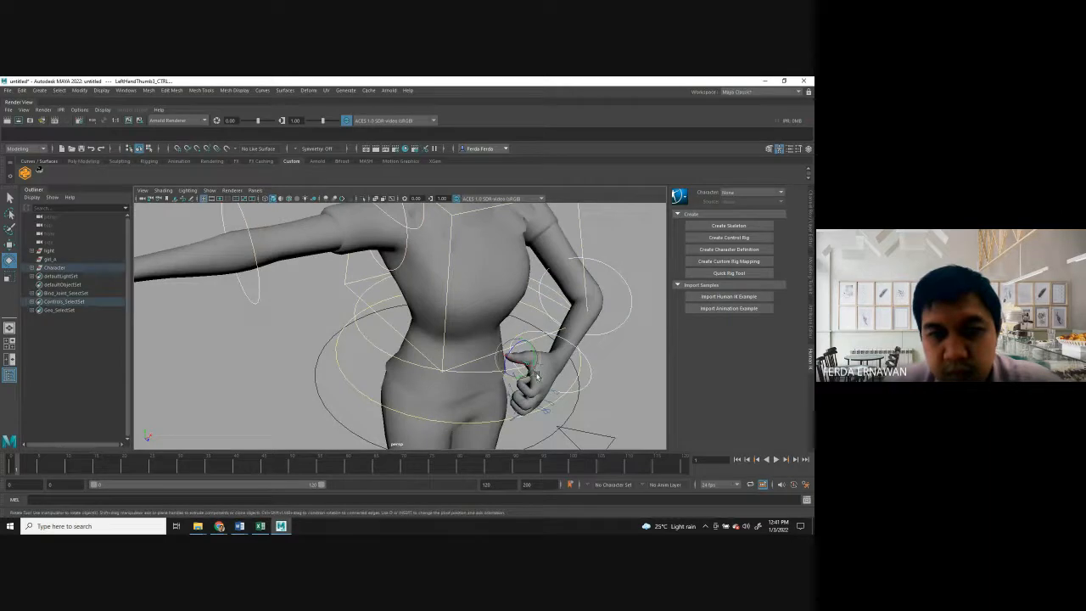
left_click_drag(525, 340, 538, 338)
key("ctrl+z")
left_click(633, 287)
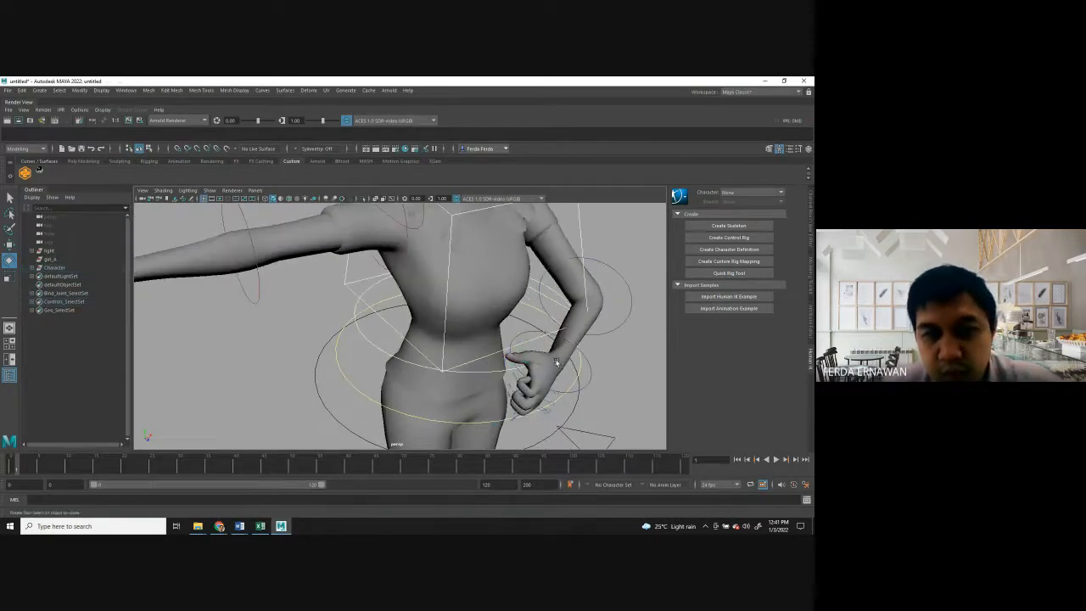
Rotate LeftHandThumb2_CTRL so the thumb of the girl's curled left hand points upward in a thumbs-up gesture.
left_click(530, 365)
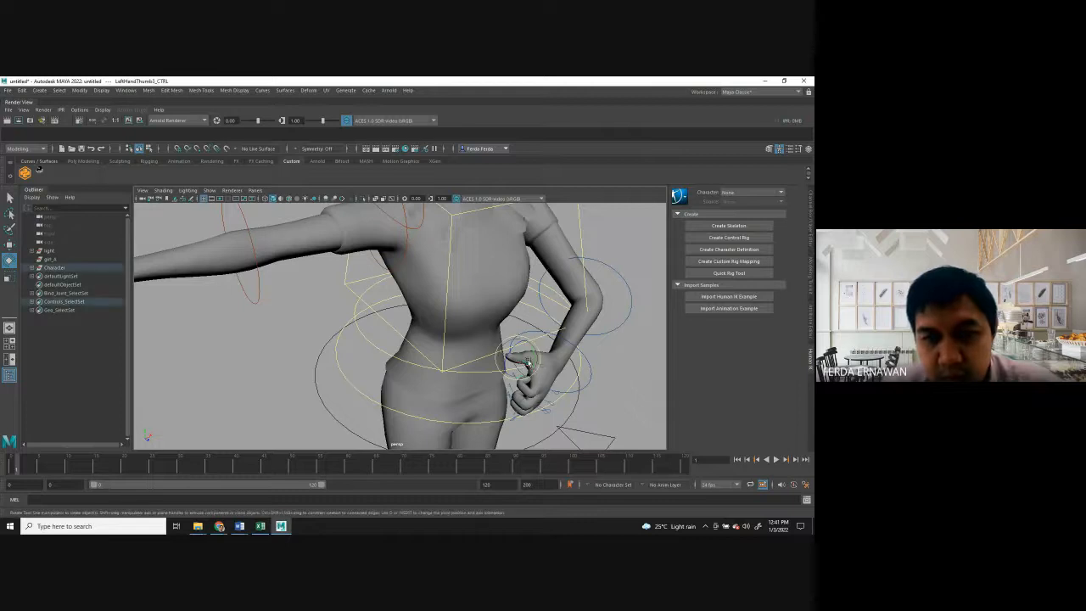
left_click_drag(535, 346, 560, 363)
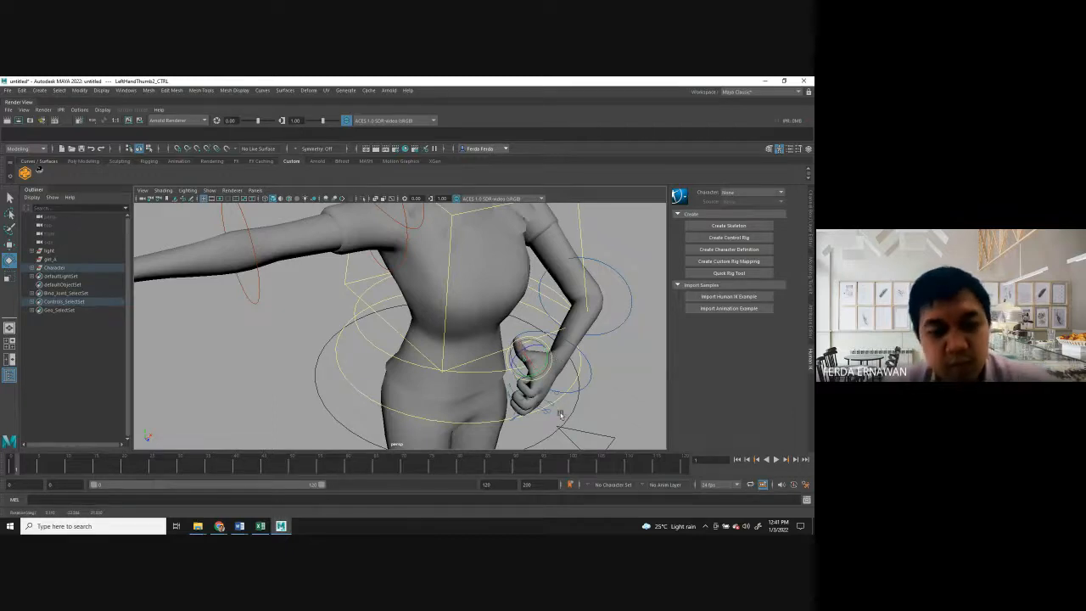
left_click_drag(560, 414, 387, 378, "alt")
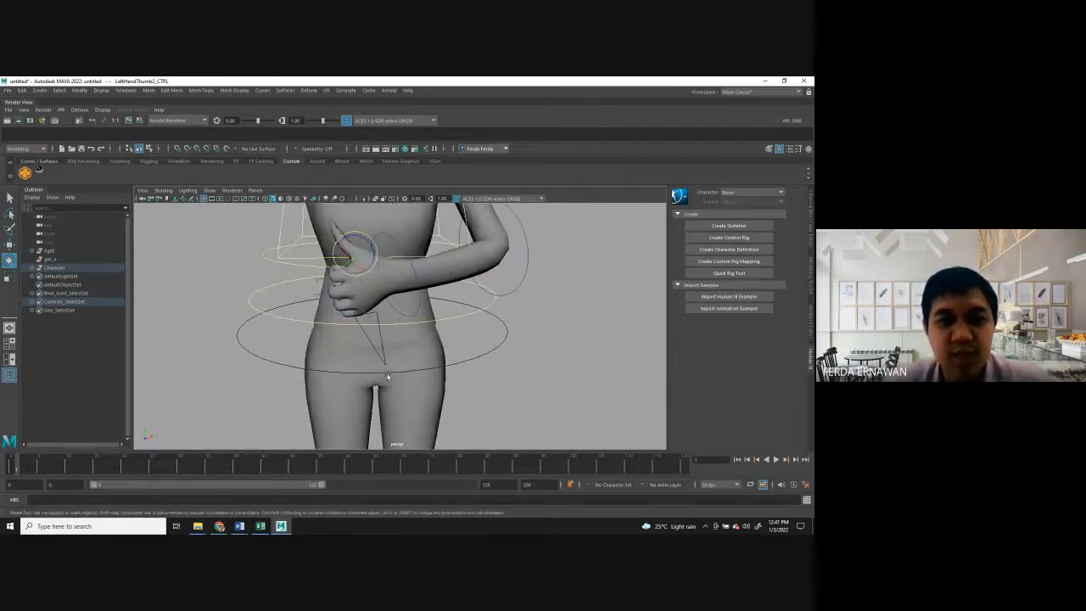
Move Root_CTRL downward with the Move tool to lower the girl's body into a crouch with bent knees.
scroll(388, 376, "down", 8)
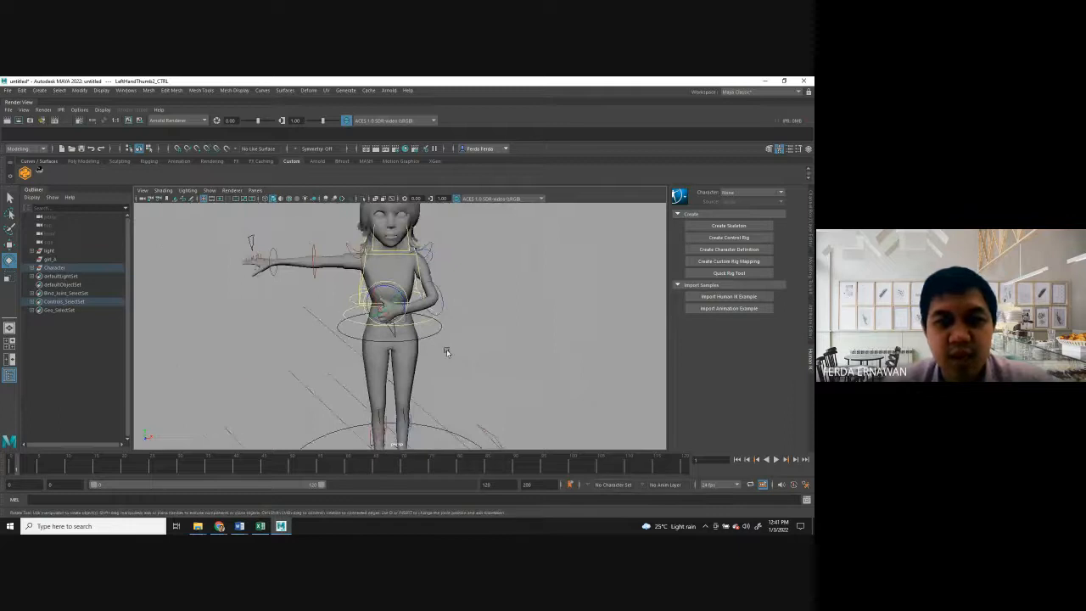
left_click_drag(446, 348, 407, 325, "alt")
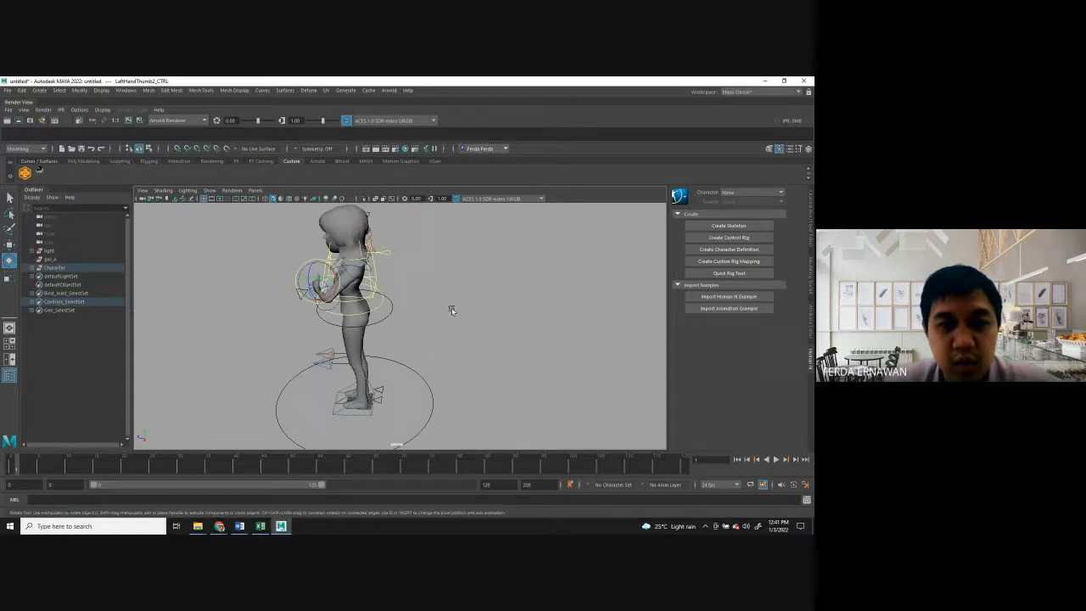
left_click(384, 311)
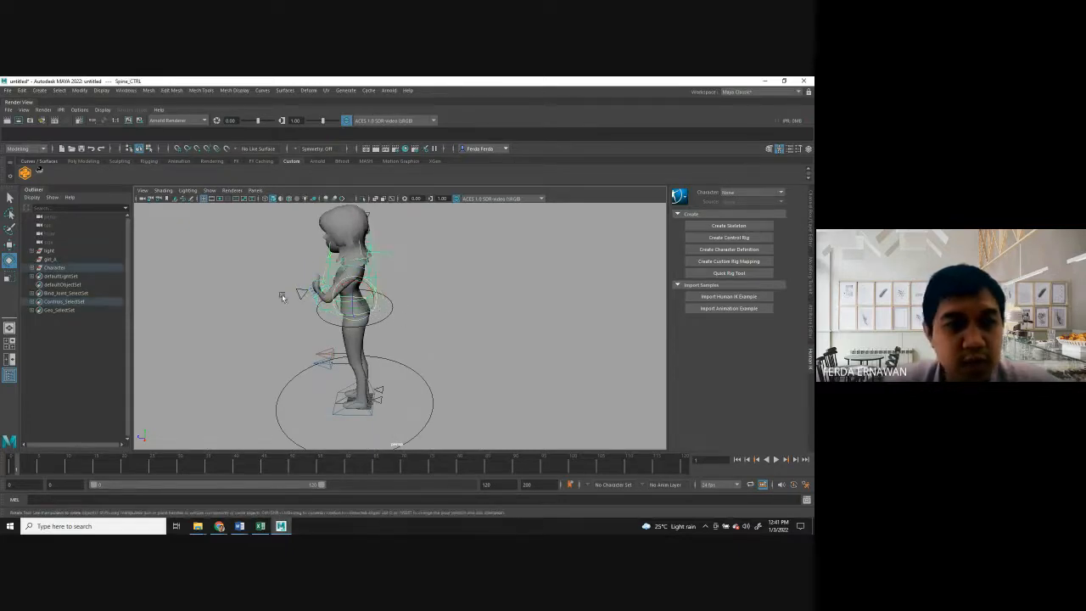
left_click(9, 244)
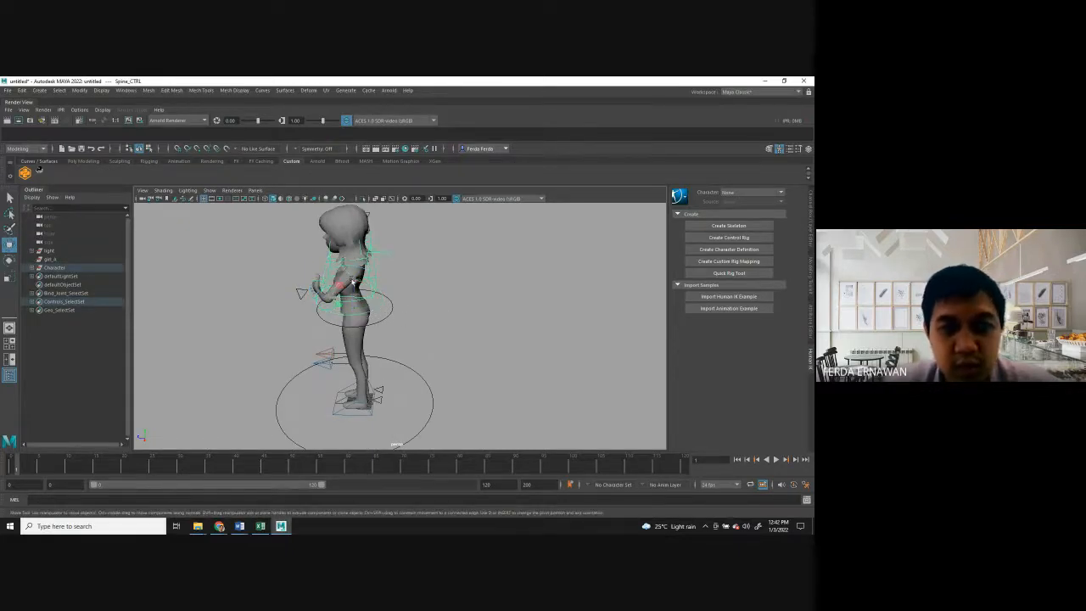
left_click(441, 303)
left_click_drag(436, 294, 392, 276, "alt")
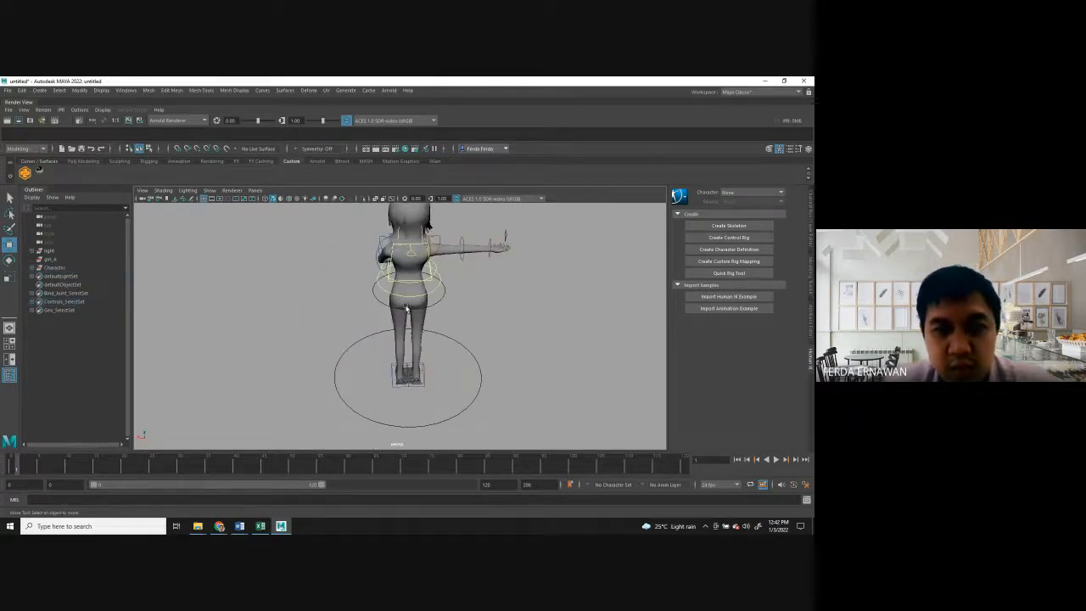
left_click(380, 295)
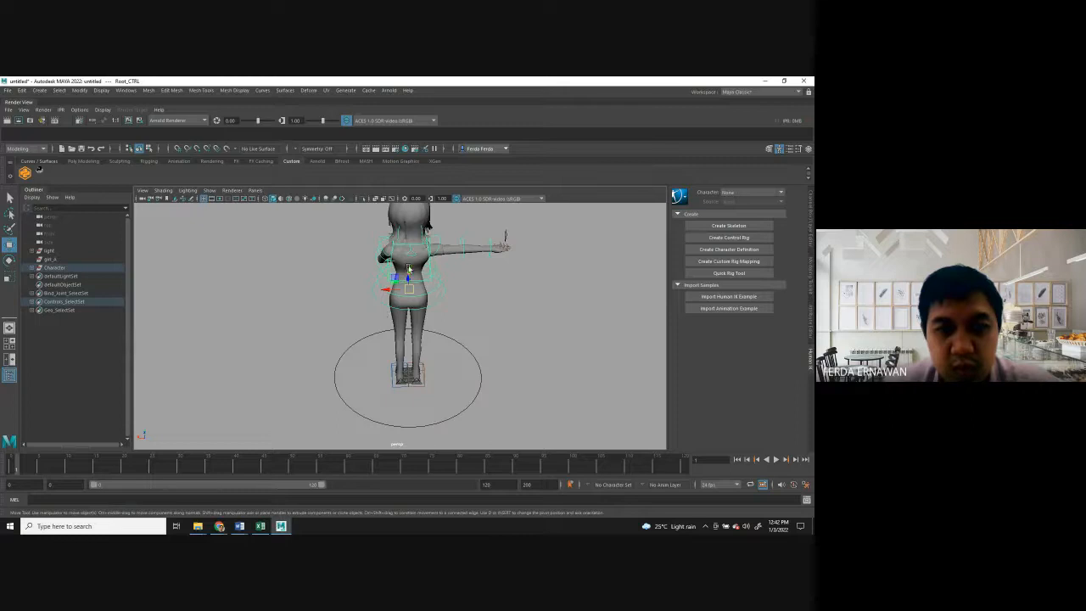
left_click_drag(410, 268, 366, 332)
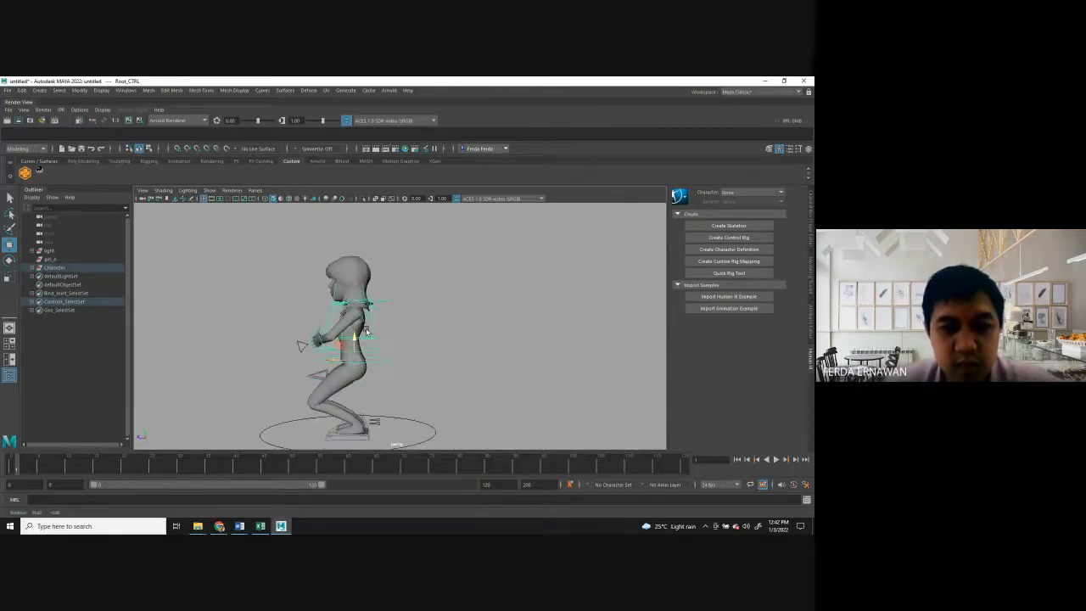
Move LeftFoot_IK_CTRL forward so the girl's left foot stands on the ground ahead of the right one.
left_click(336, 441)
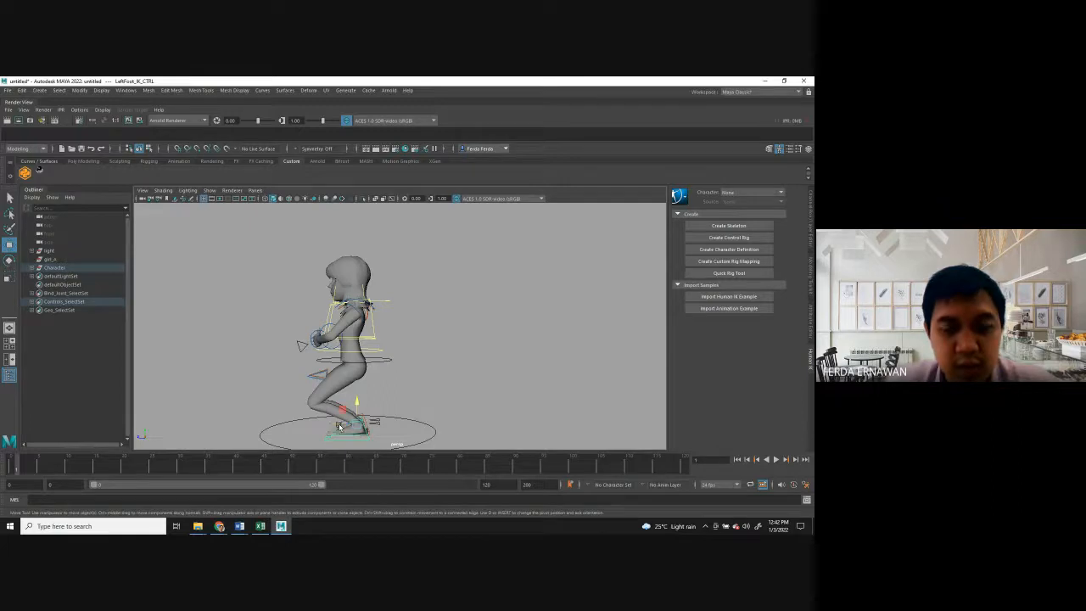
left_click_drag(339, 426, 292, 405)
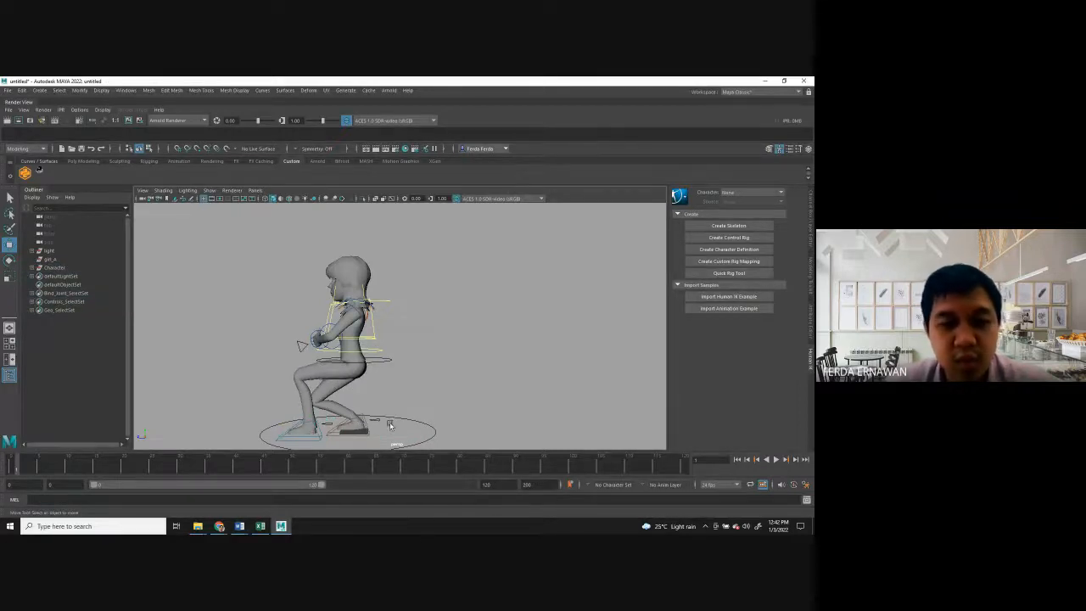
left_click(395, 421)
left_click_drag(394, 422, 320, 437, "alt")
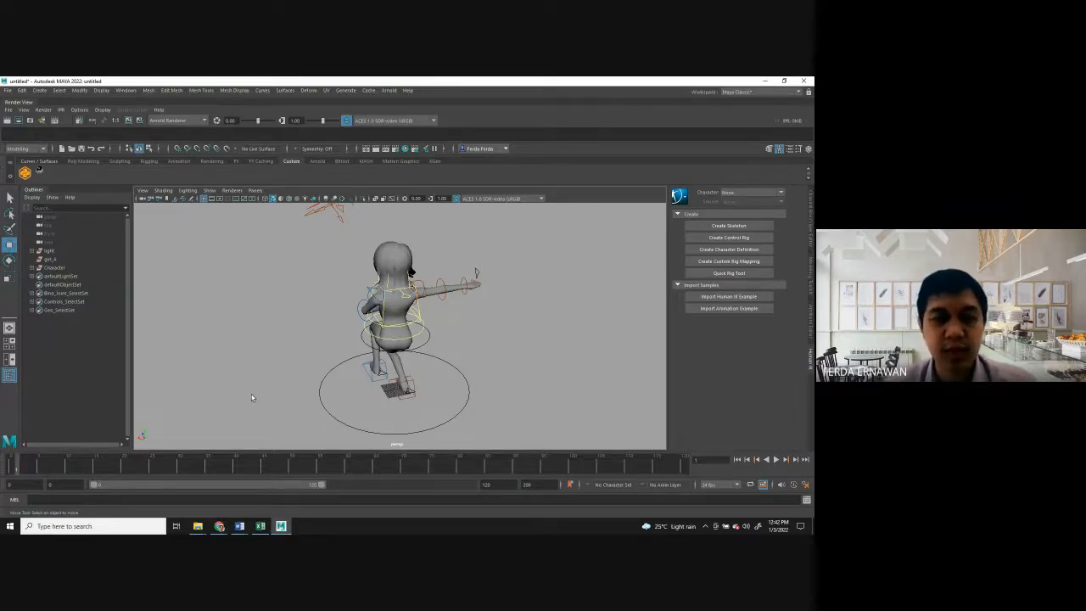
Switch to Chrome and look through the 3D modelling course page, covering the Topic 11 rigging and Topic 12 animation labs and the Assessment section.
mouse_move(221, 526)
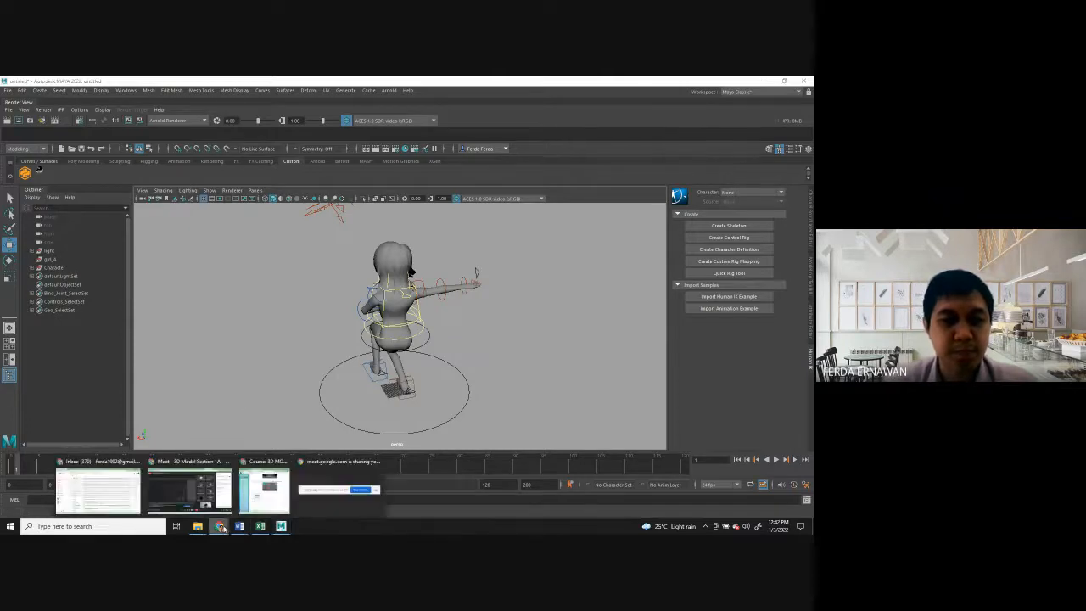
left_click(212, 490)
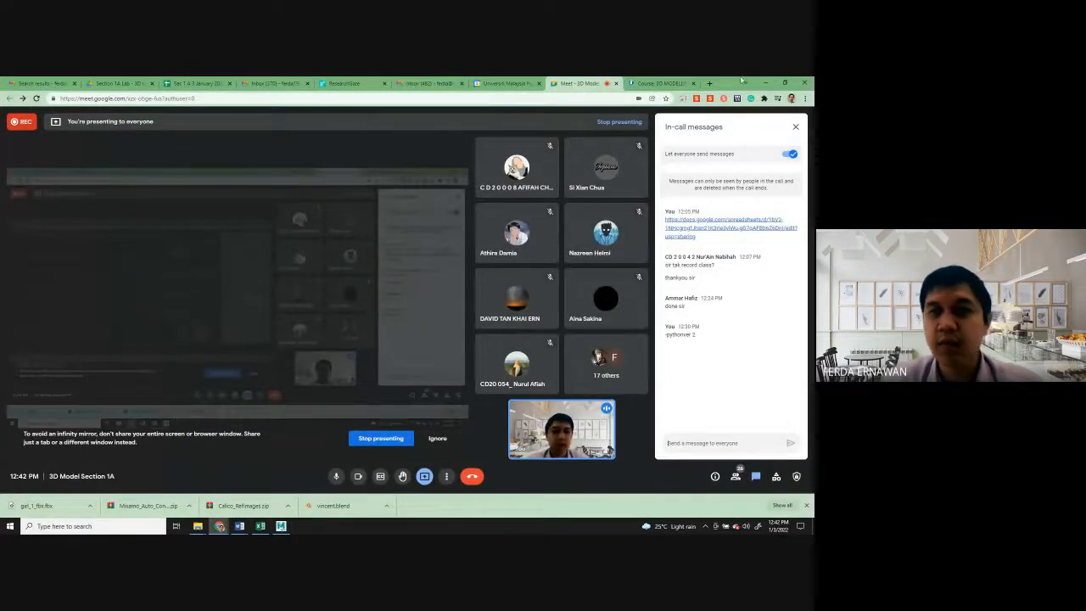
left_click(648, 80)
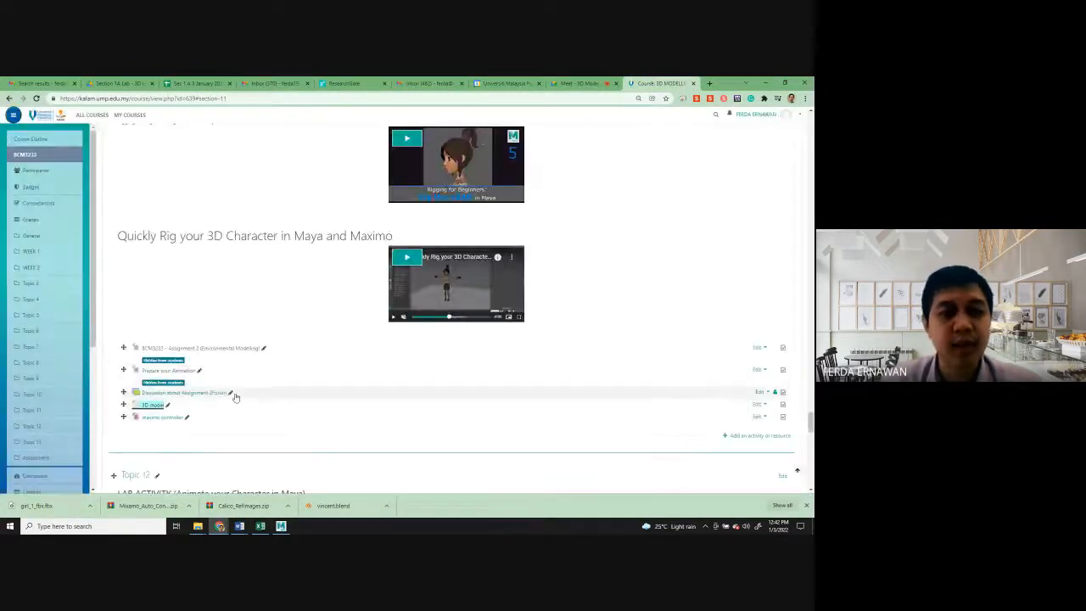
scroll(237, 393, "down", 6)
scroll(241, 393, "down", 14)
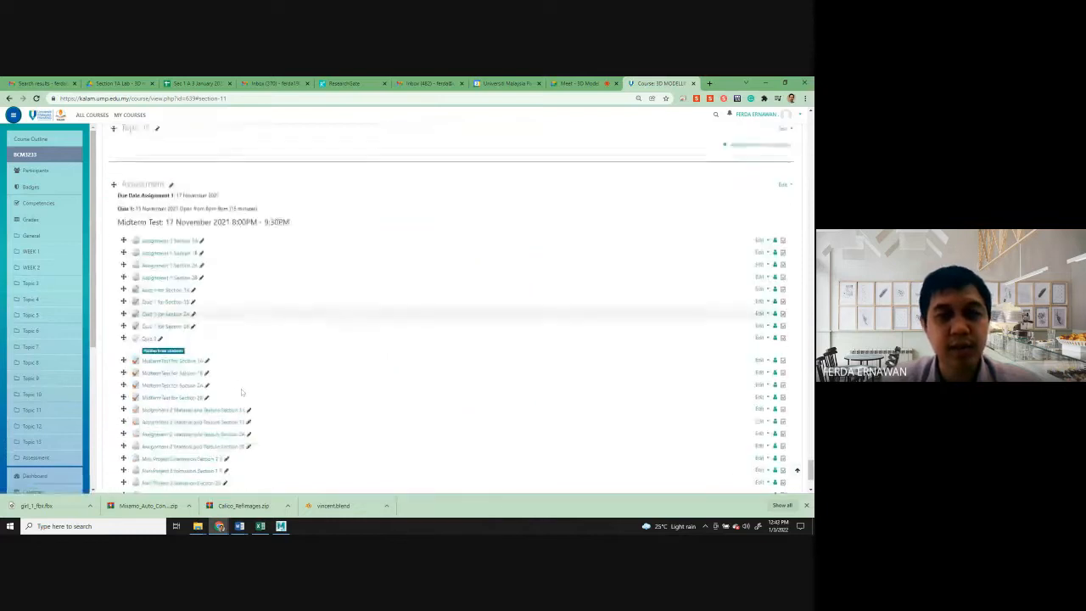
scroll(246, 391, "up", 16)
scroll(252, 388, "up", 5)
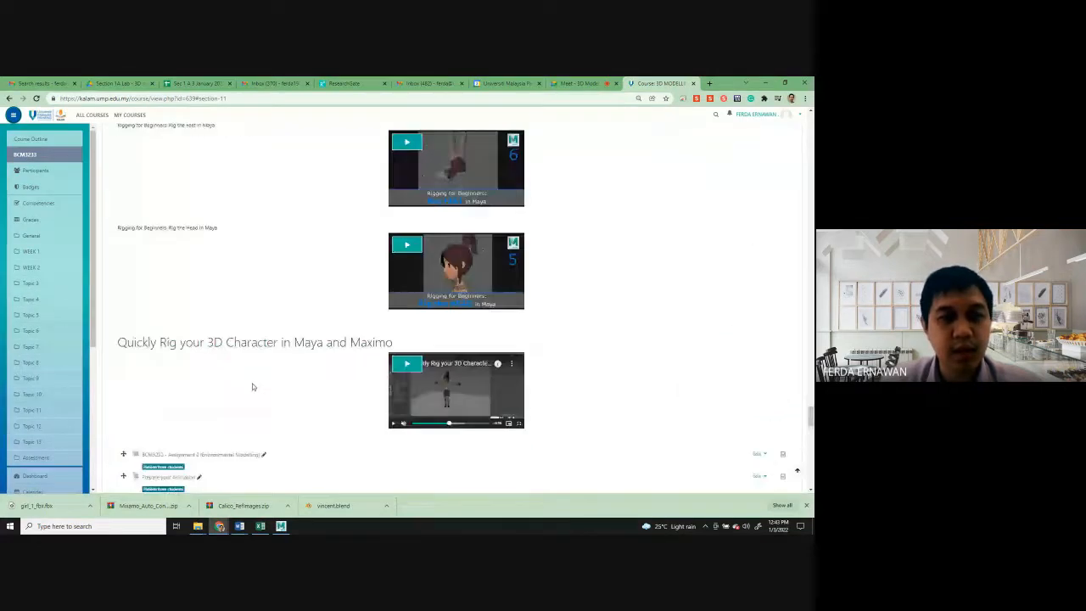
scroll(251, 386, "down", 2)
scroll(252, 386, "up", 6)
scroll(252, 386, "up", 4)
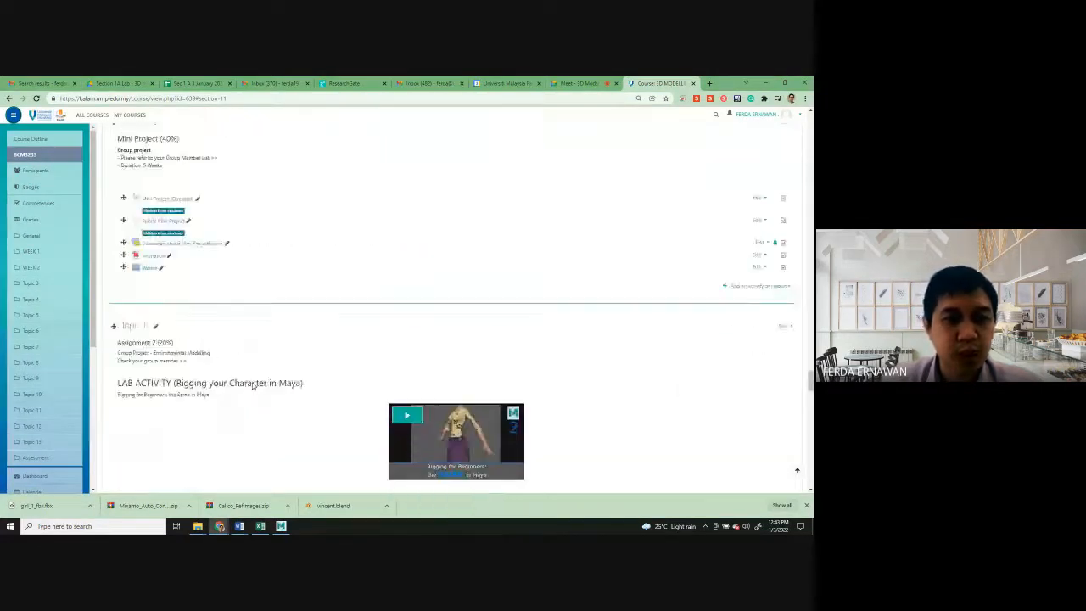
scroll(252, 386, "down", 8)
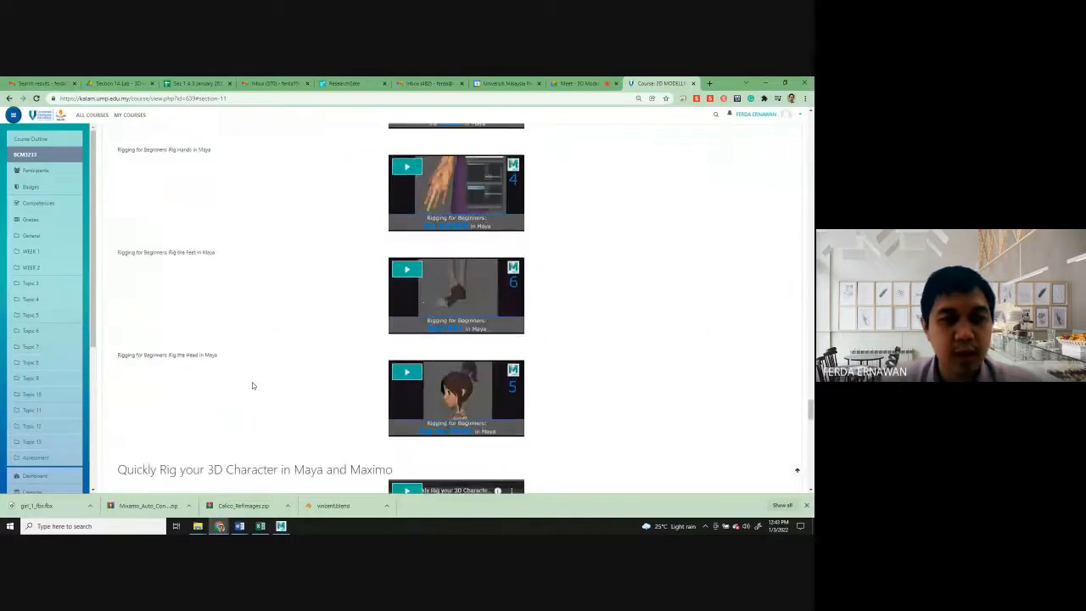
scroll(251, 385, "down", 1)
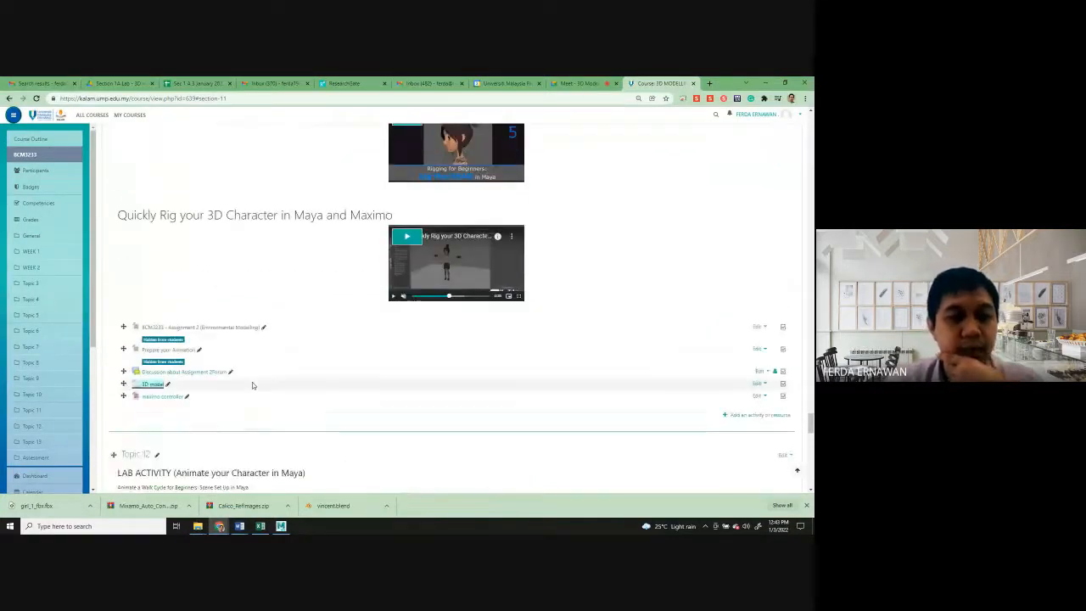
scroll(252, 386, "down", 9)
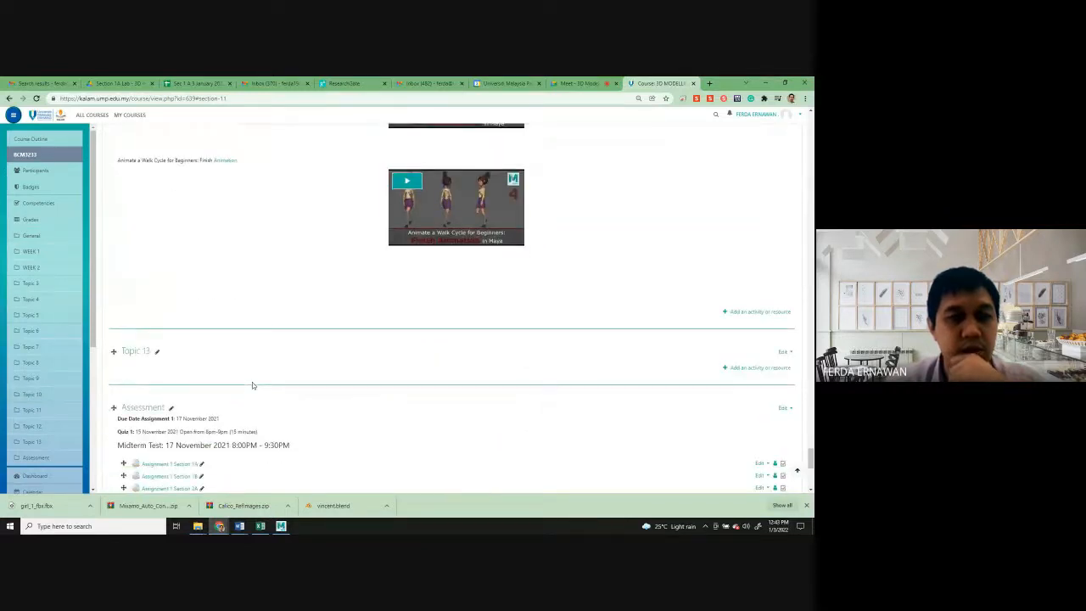
scroll(252, 385, "down", 3)
scroll(252, 385, "up", 4)
scroll(252, 386, "up", 1)
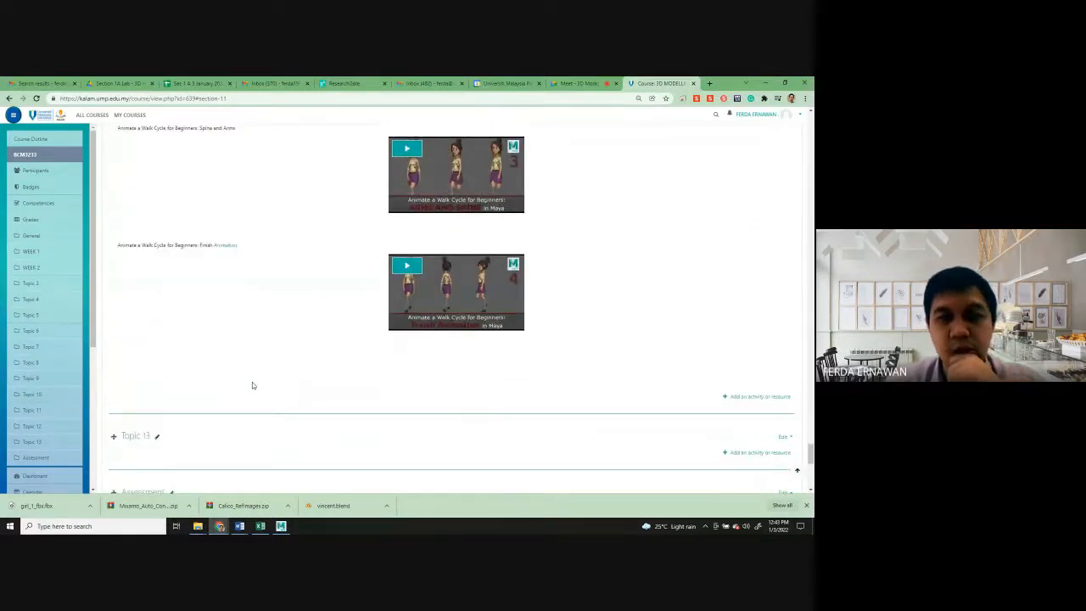
scroll(252, 385, "up", 5)
scroll(252, 386, "up", 3)
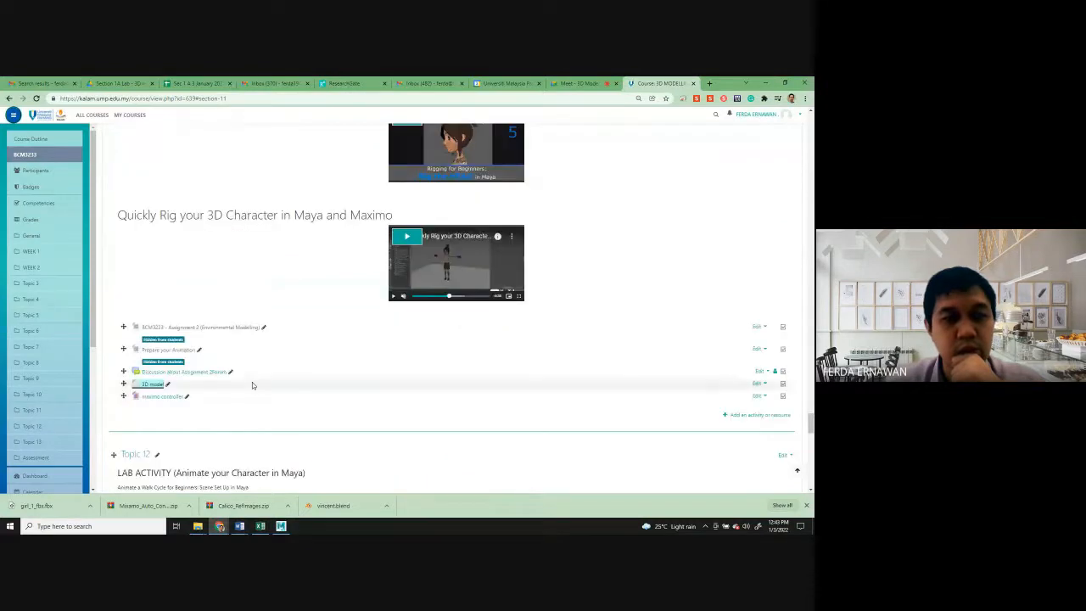
scroll(252, 382, "up", 15)
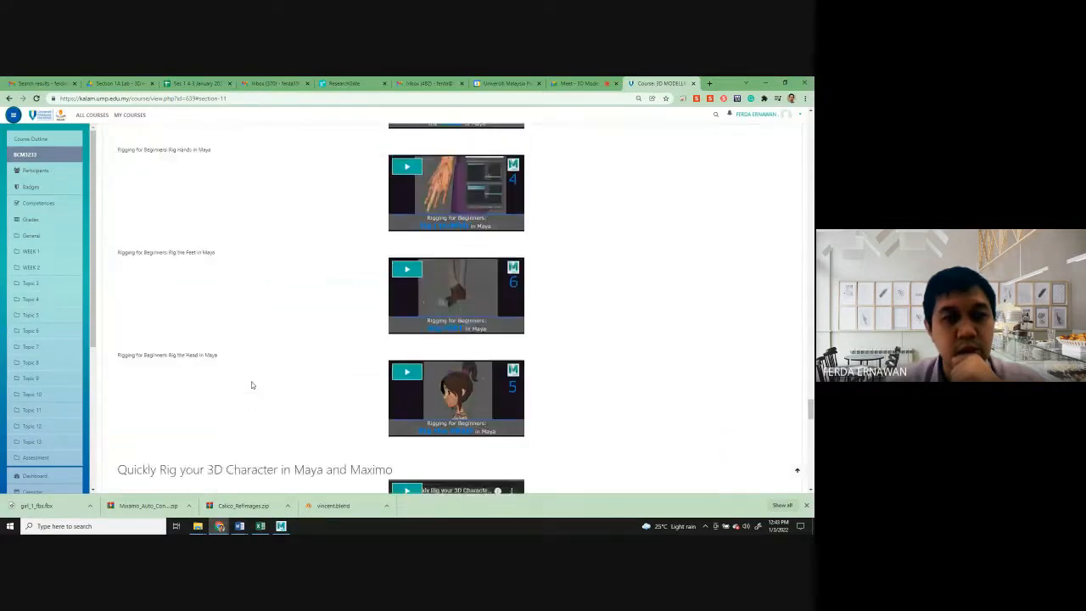
Show the Topic 11 activity list below the "Quickly Rig your 3D Character" video, including the Section 1B animated thumb-up activity.
scroll(252, 384, "up", 1)
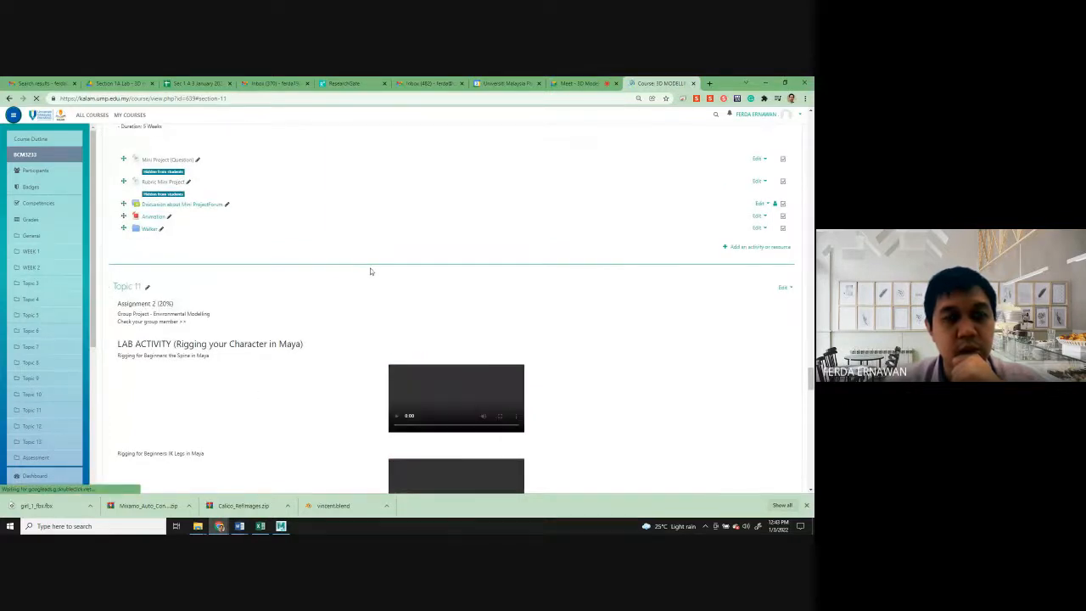
scroll(370, 272, "down", 6)
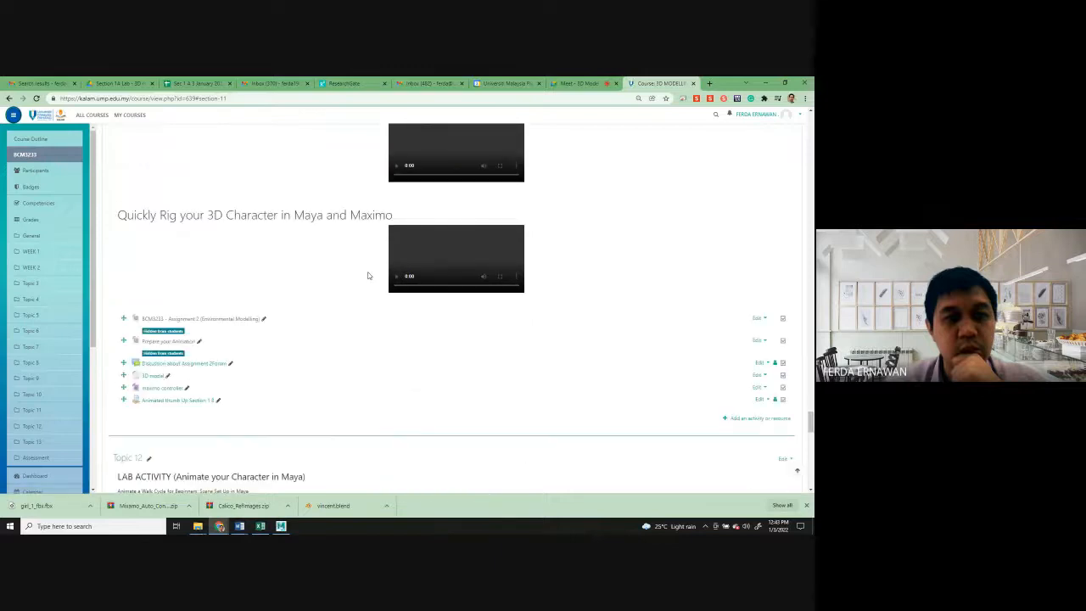
scroll(369, 276, "down", 1)
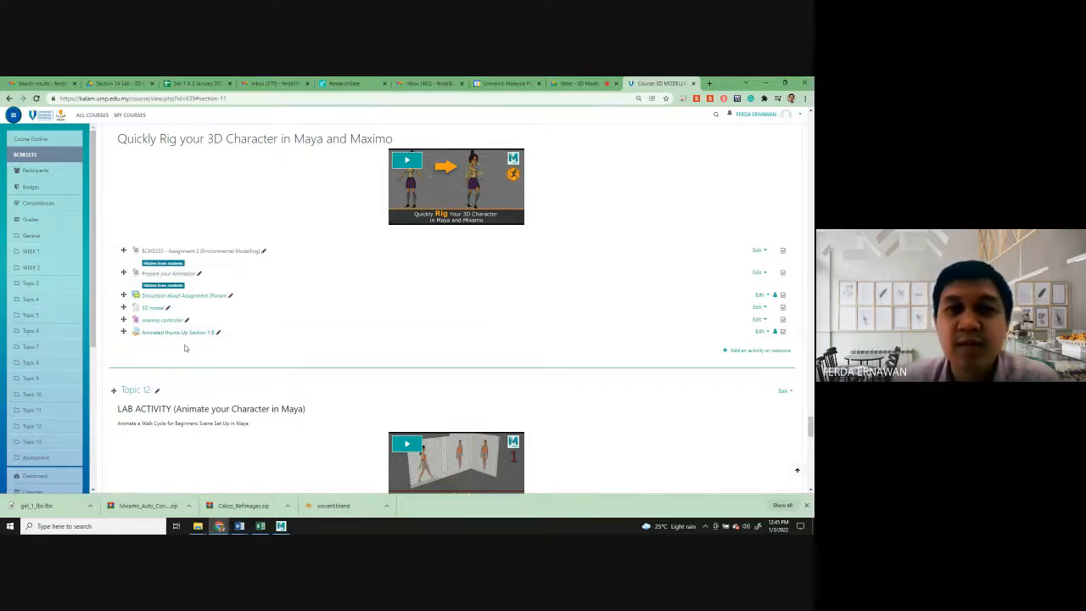
Return to the Google Meet call and stop recording the 3D Model Section 1A session.
left_click(589, 82)
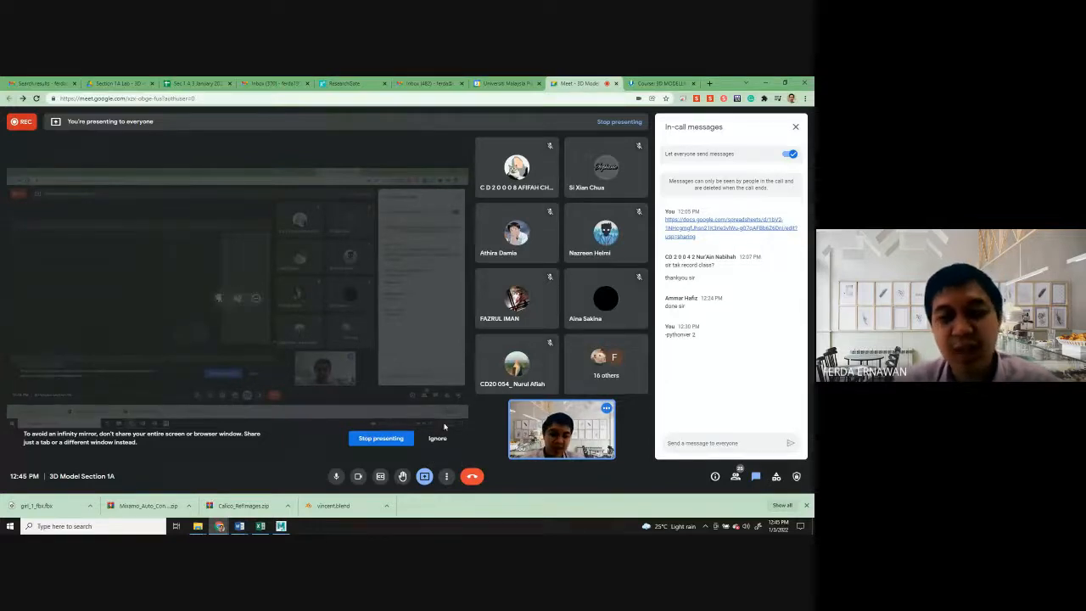
left_click(447, 476)
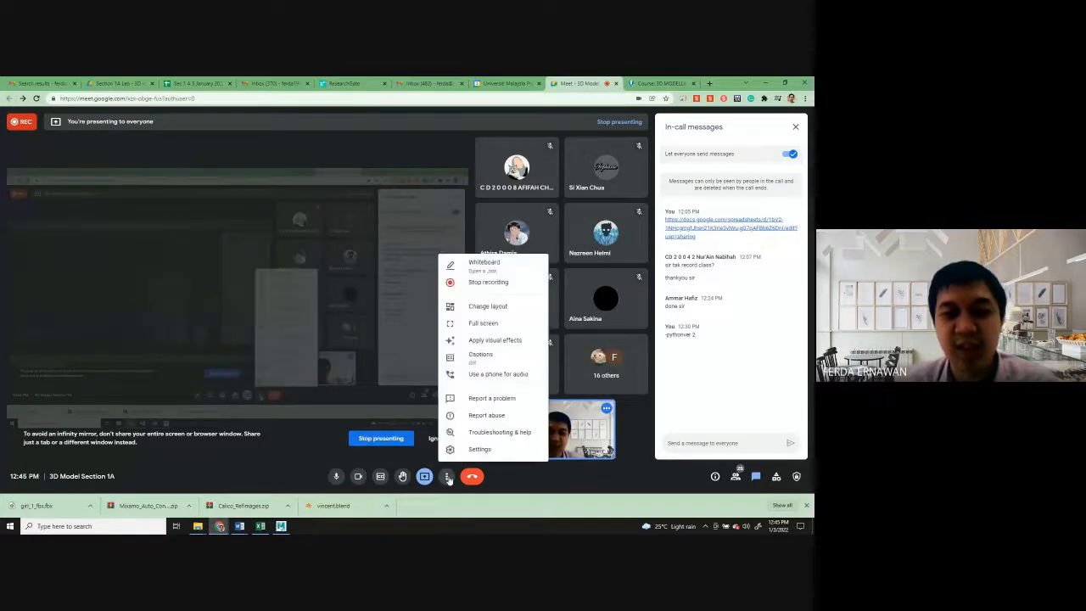
left_click(497, 285)
left_click(726, 365)
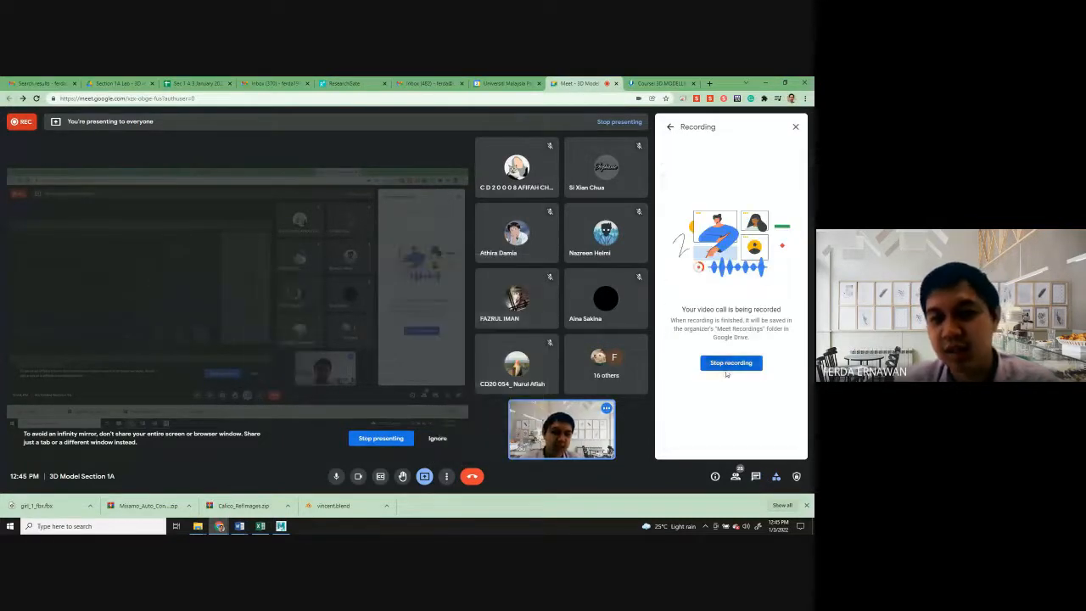